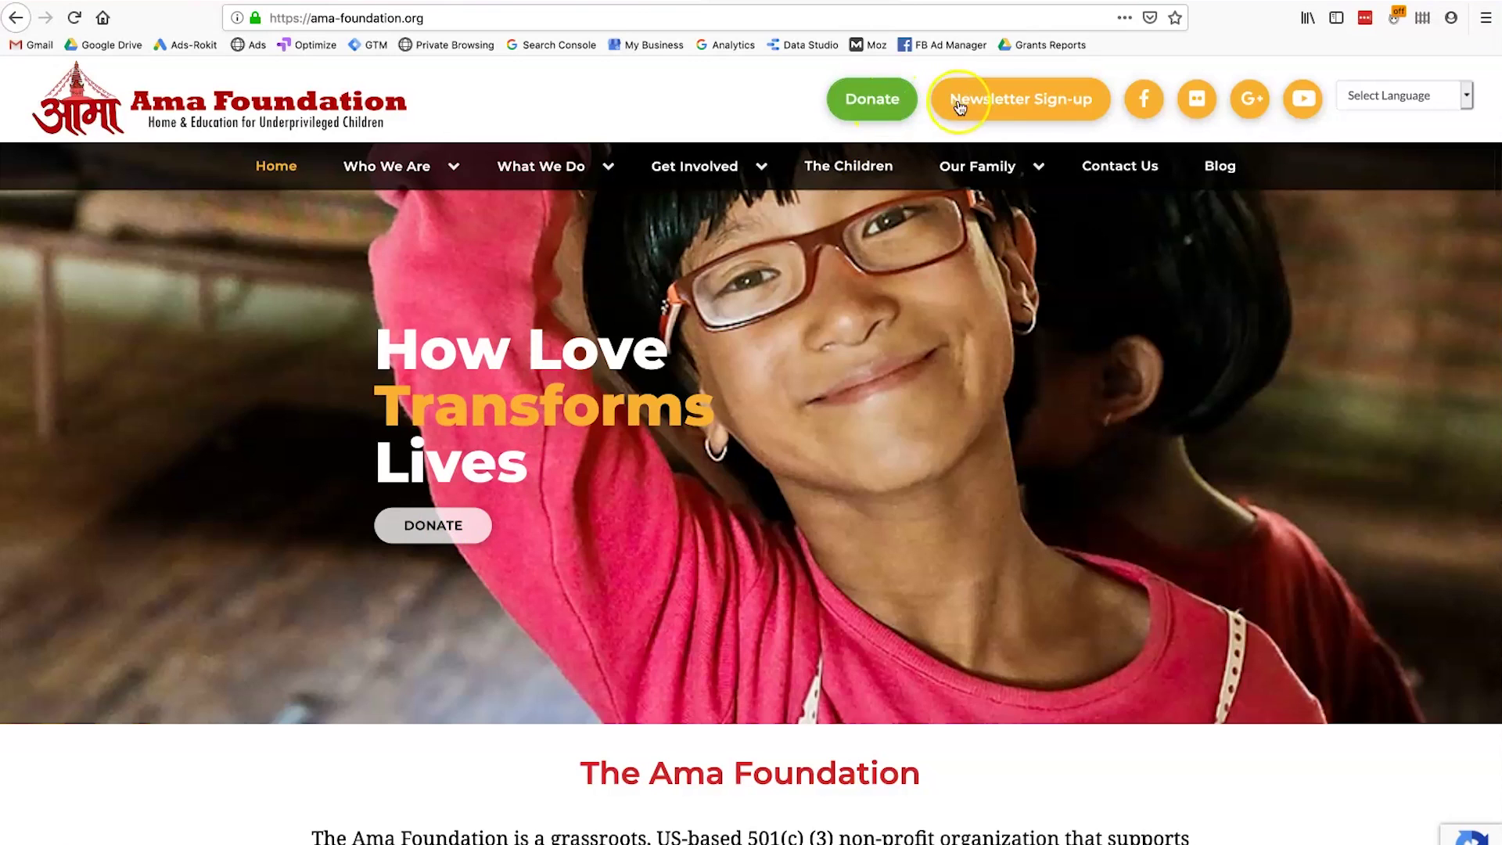
# Look over the Ama Foundation home page from the hero image down to the Ama Ghar Stories section
pyautogui.scroll(-3, 1032, 470)
pyautogui.scroll(3, 1039, 510)
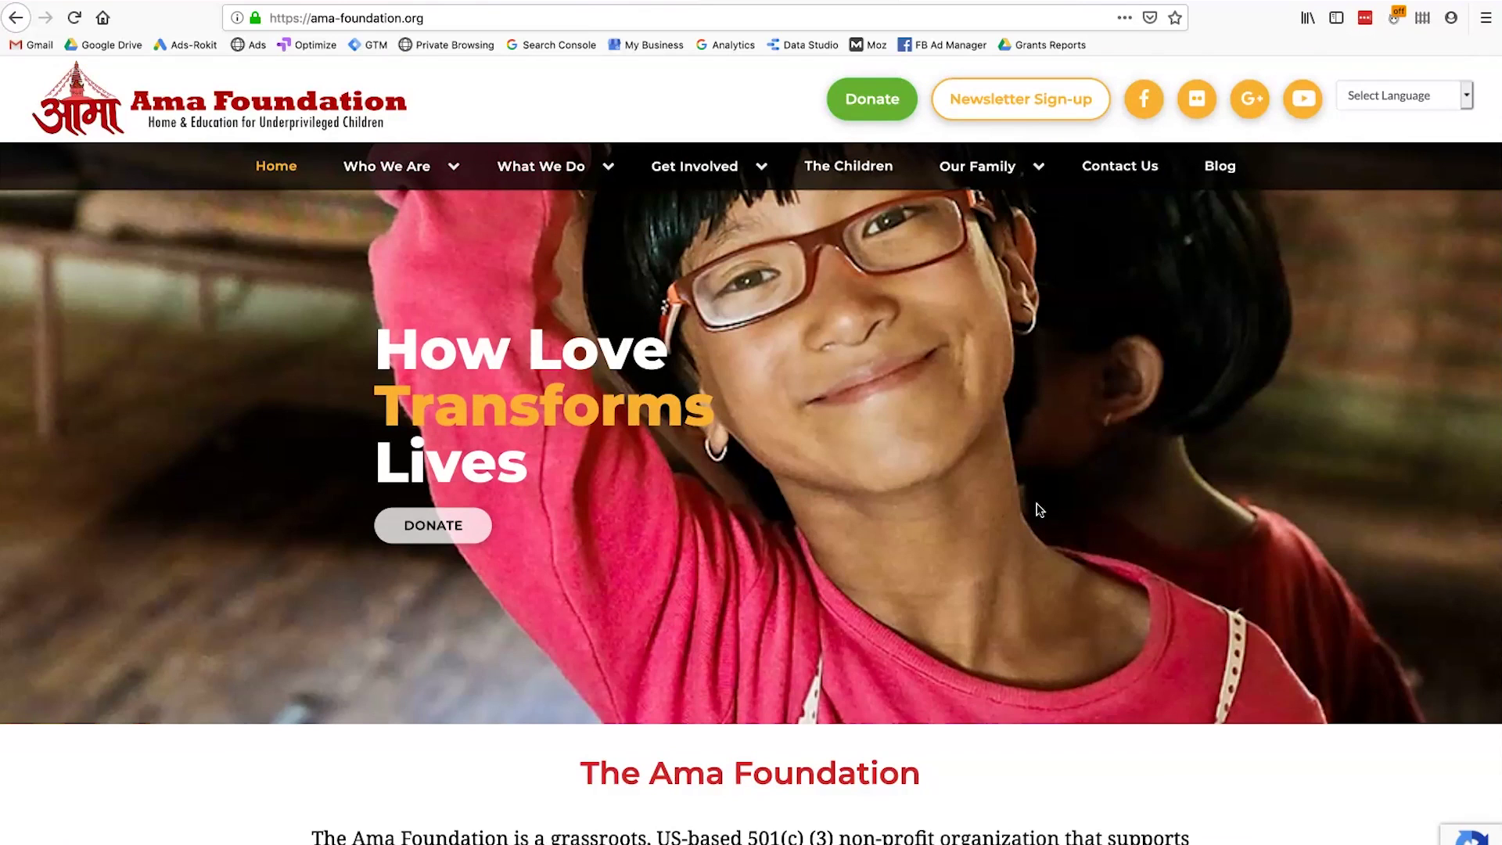
pyautogui.scroll(-12, 1039, 509)
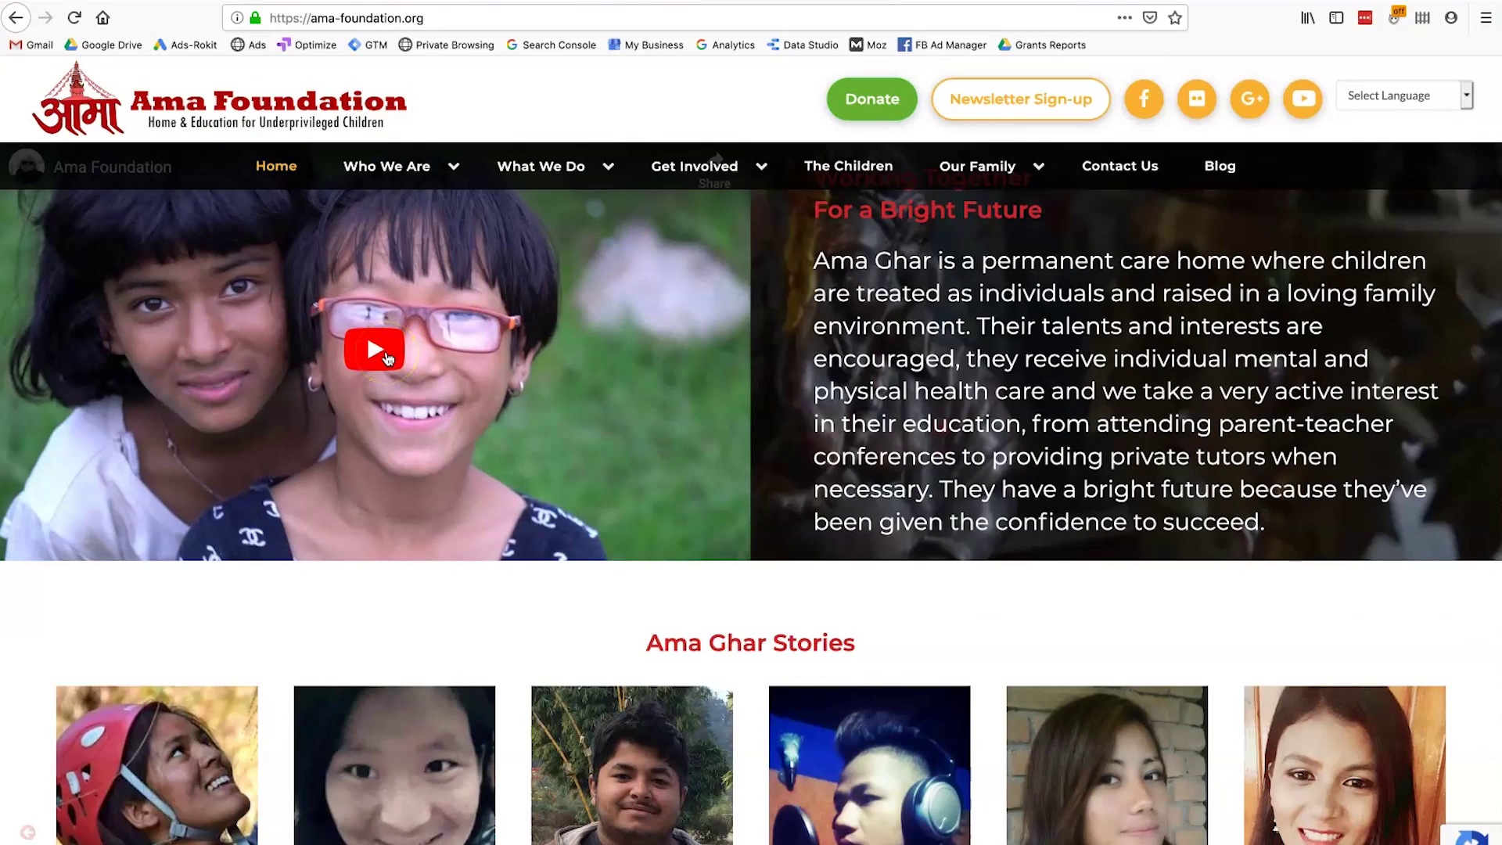
pyautogui.scroll(12, 858, 347)
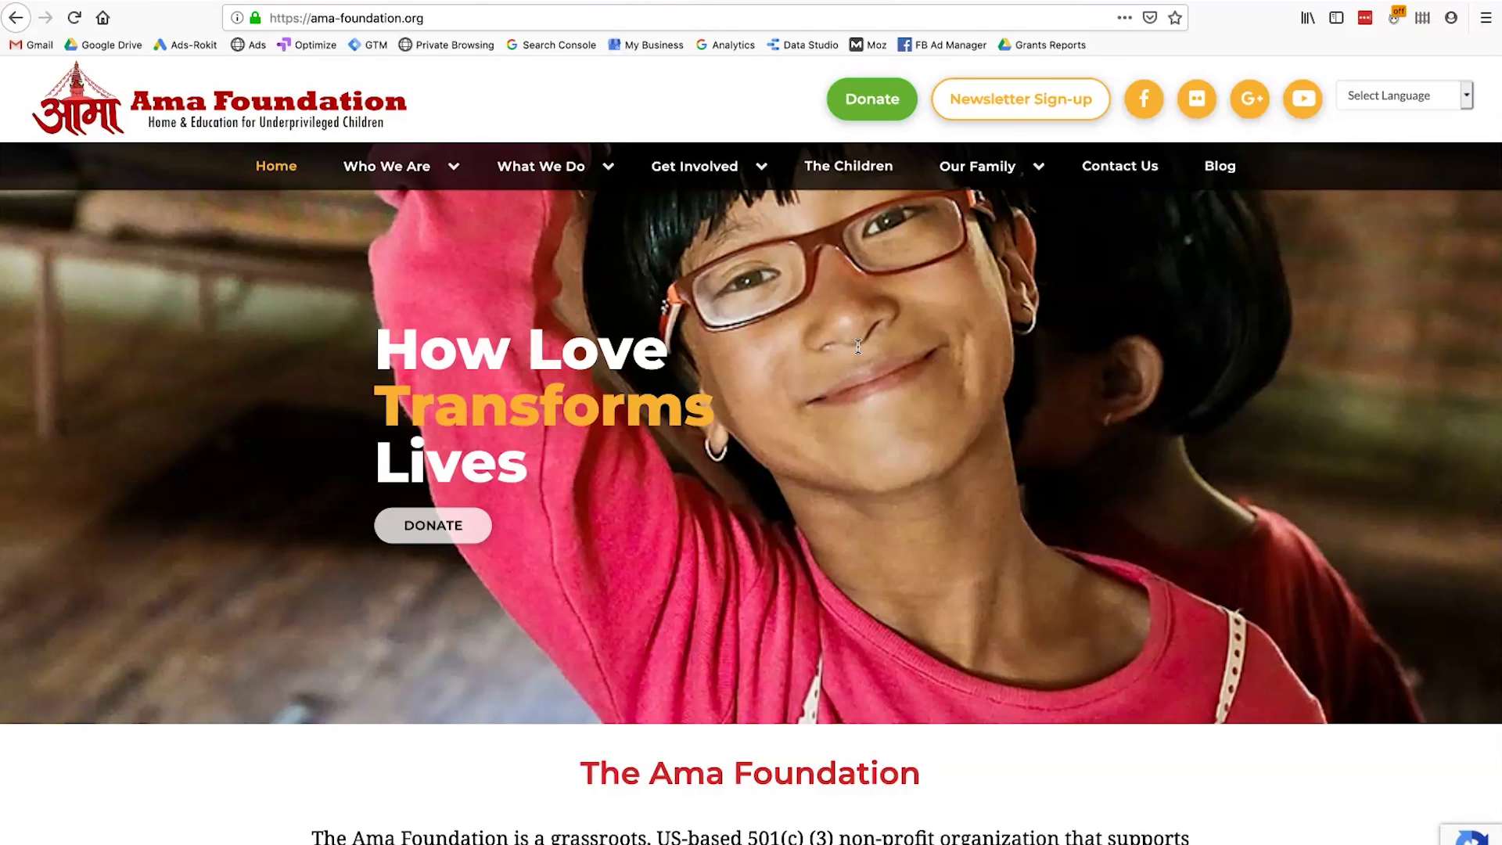
# Switch to Google Analytics and review the event categories in the Top Events report
pyautogui.click(858, 347)
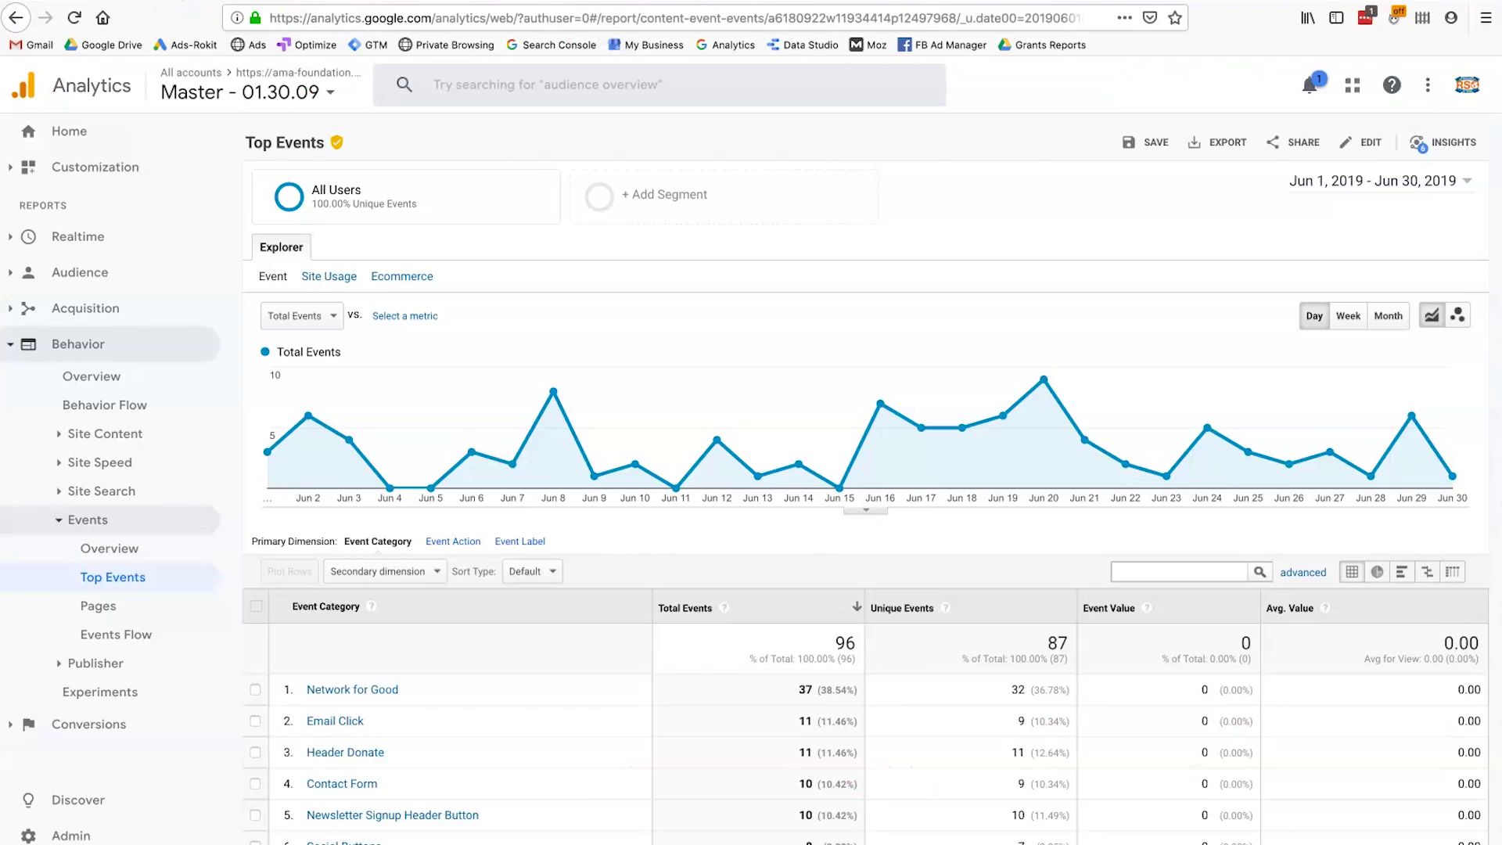
pyautogui.click(388, 305)
pyautogui.click(563, 549)
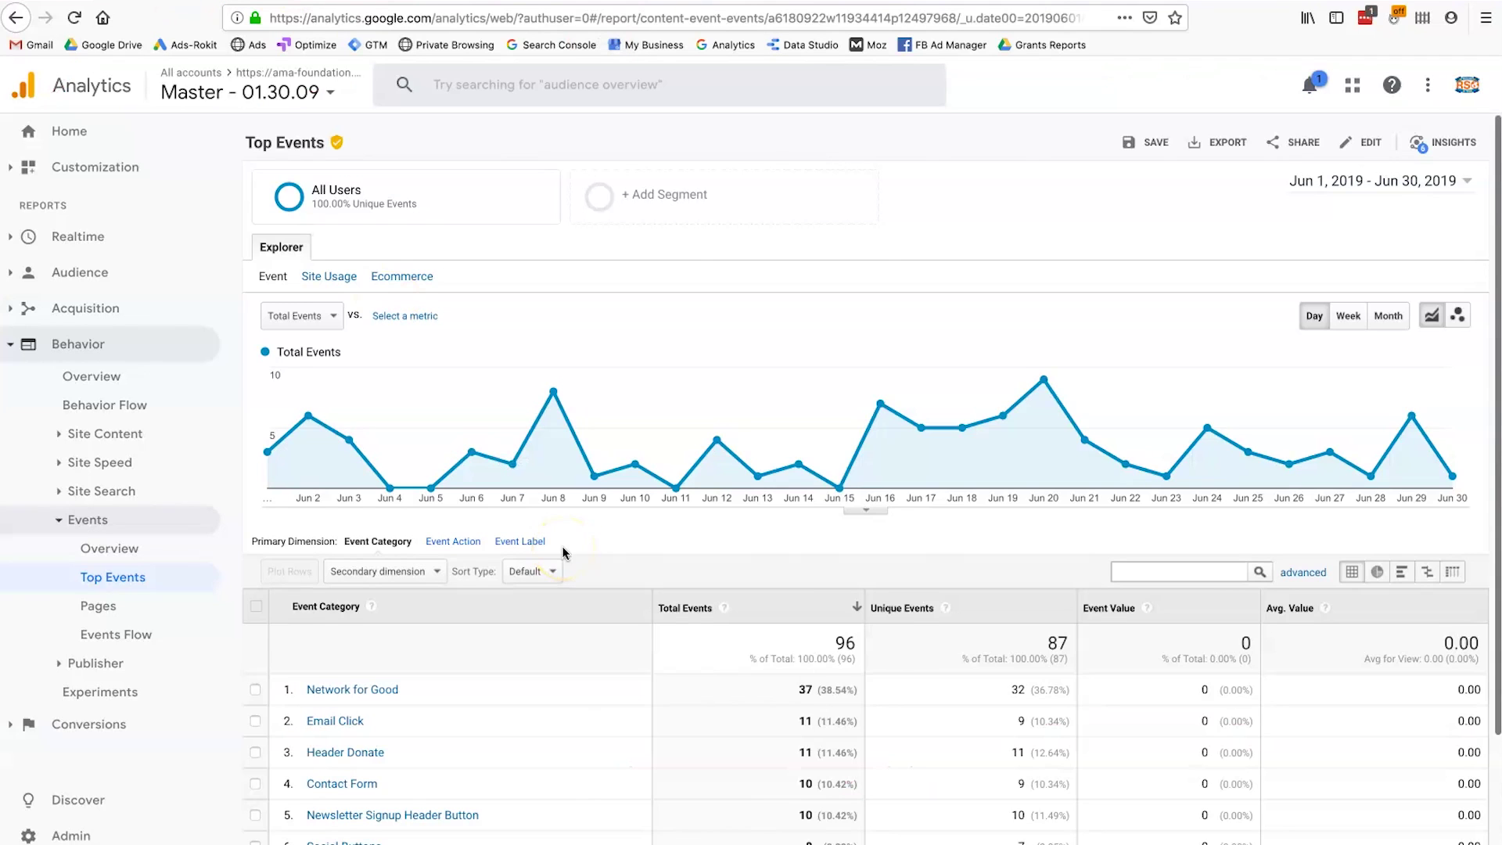
pyautogui.scroll(-1, 564, 553)
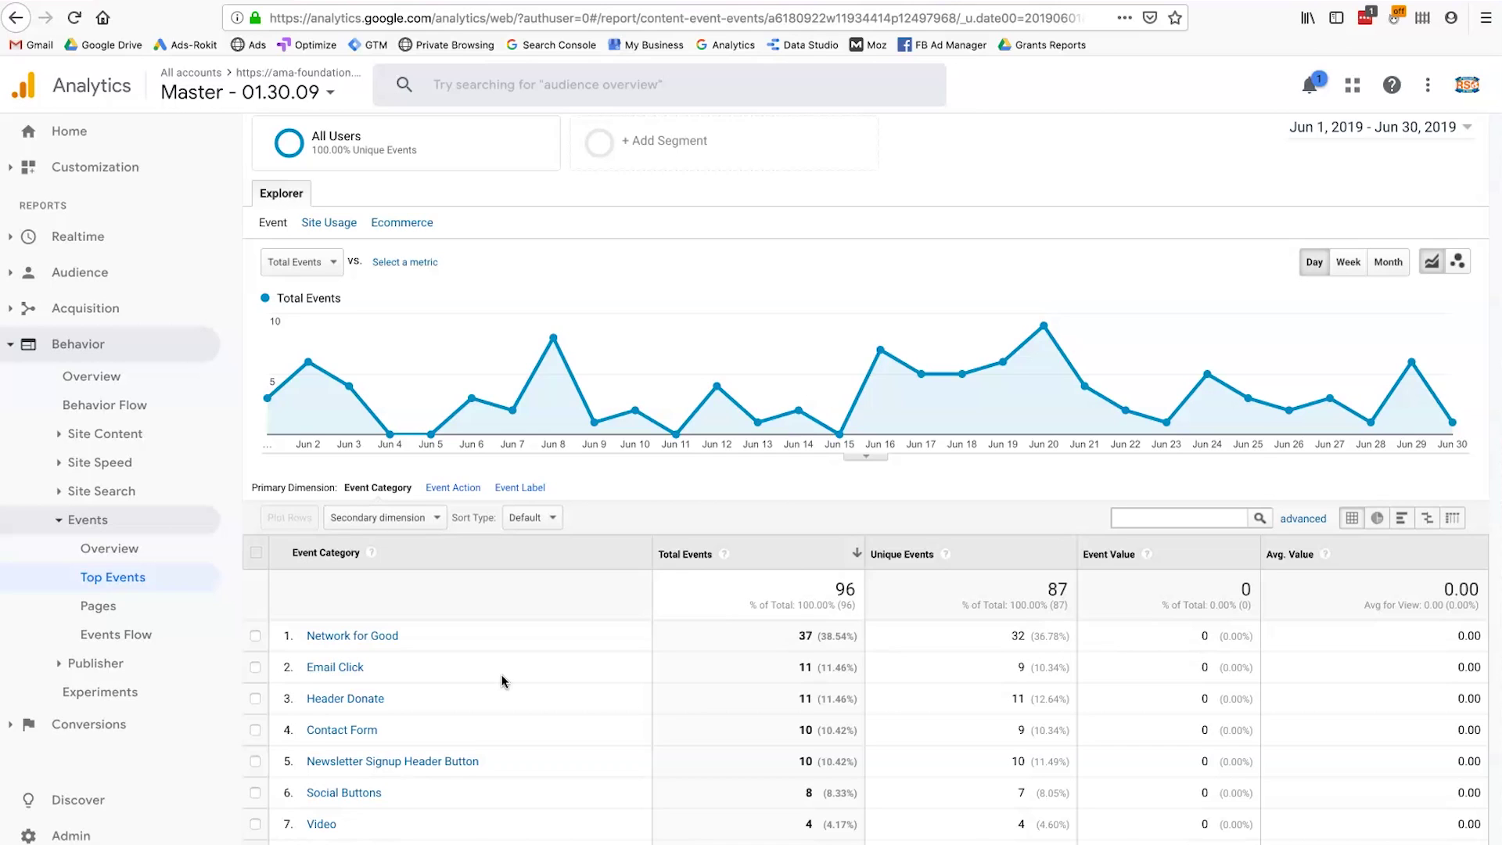
# Return to the Ama Foundation site and examine the home page's header buttons, video, fundraiser ticket link and footer banners
pyautogui.click(722, 2)
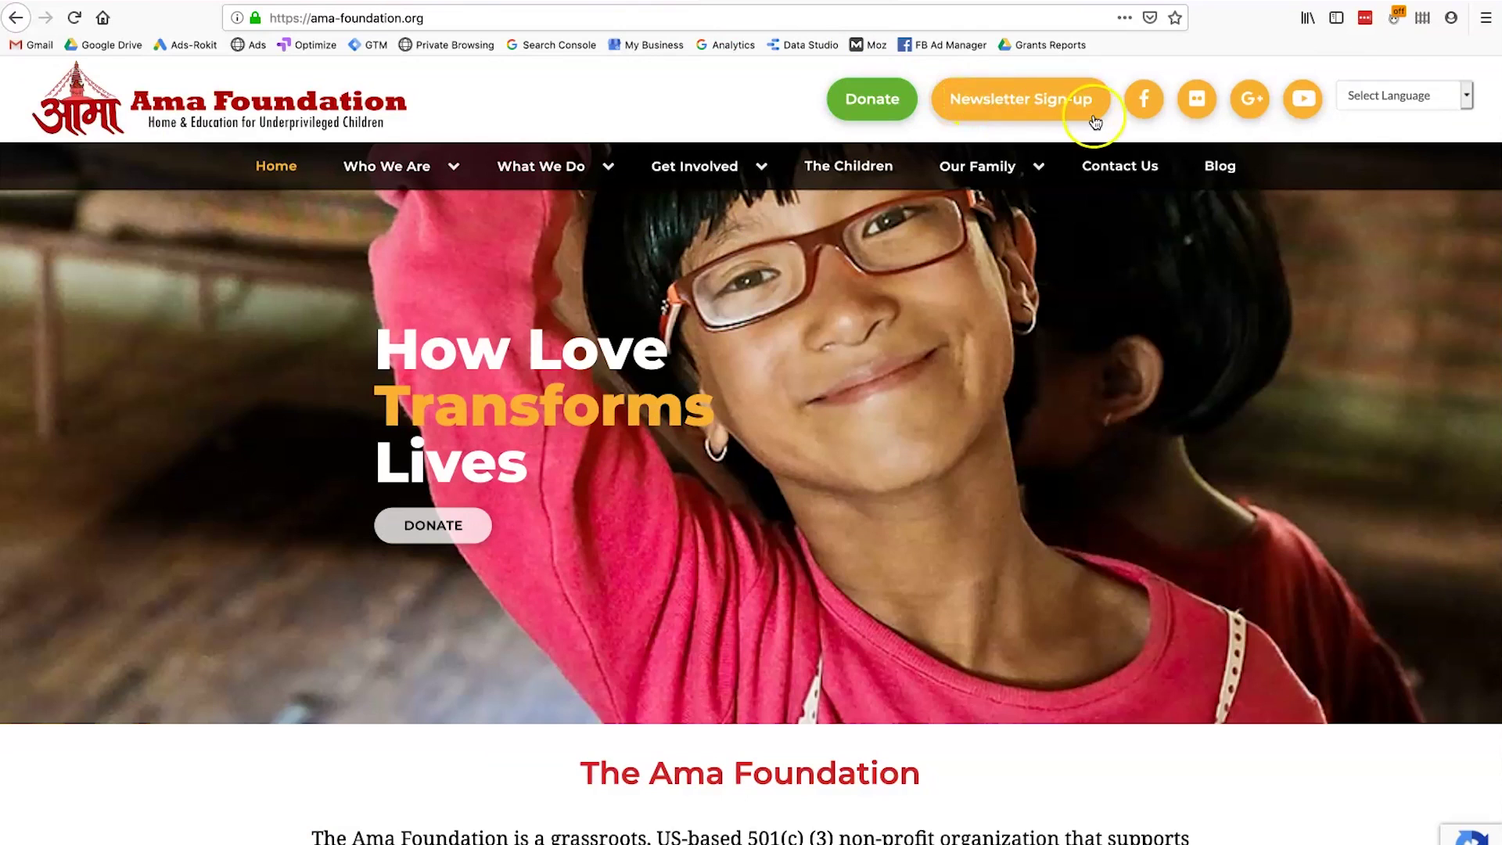
pyautogui.scroll(-5, 1162, 266)
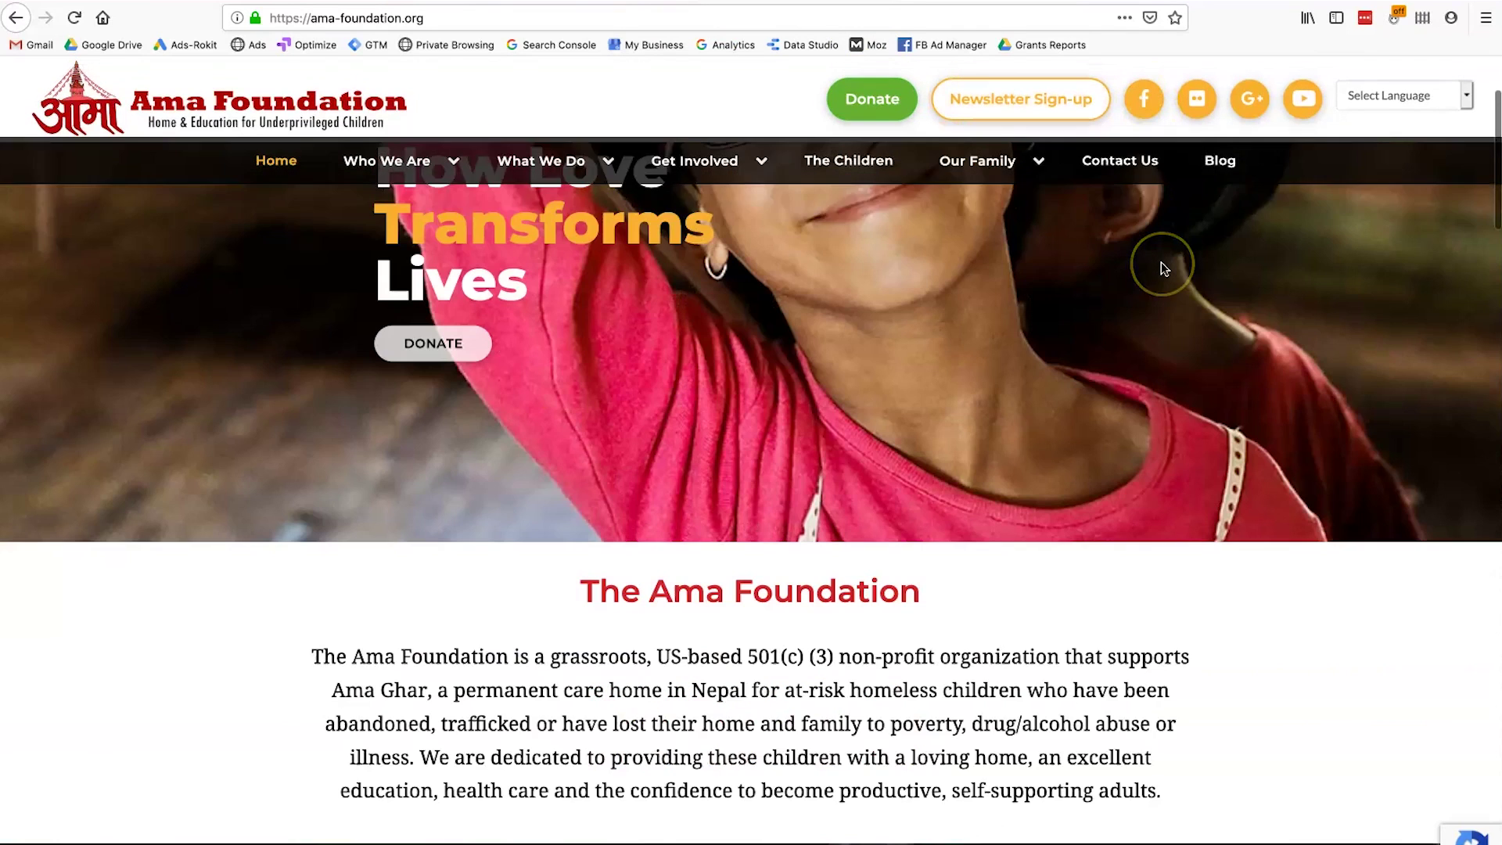
pyautogui.scroll(-10, 447, 505)
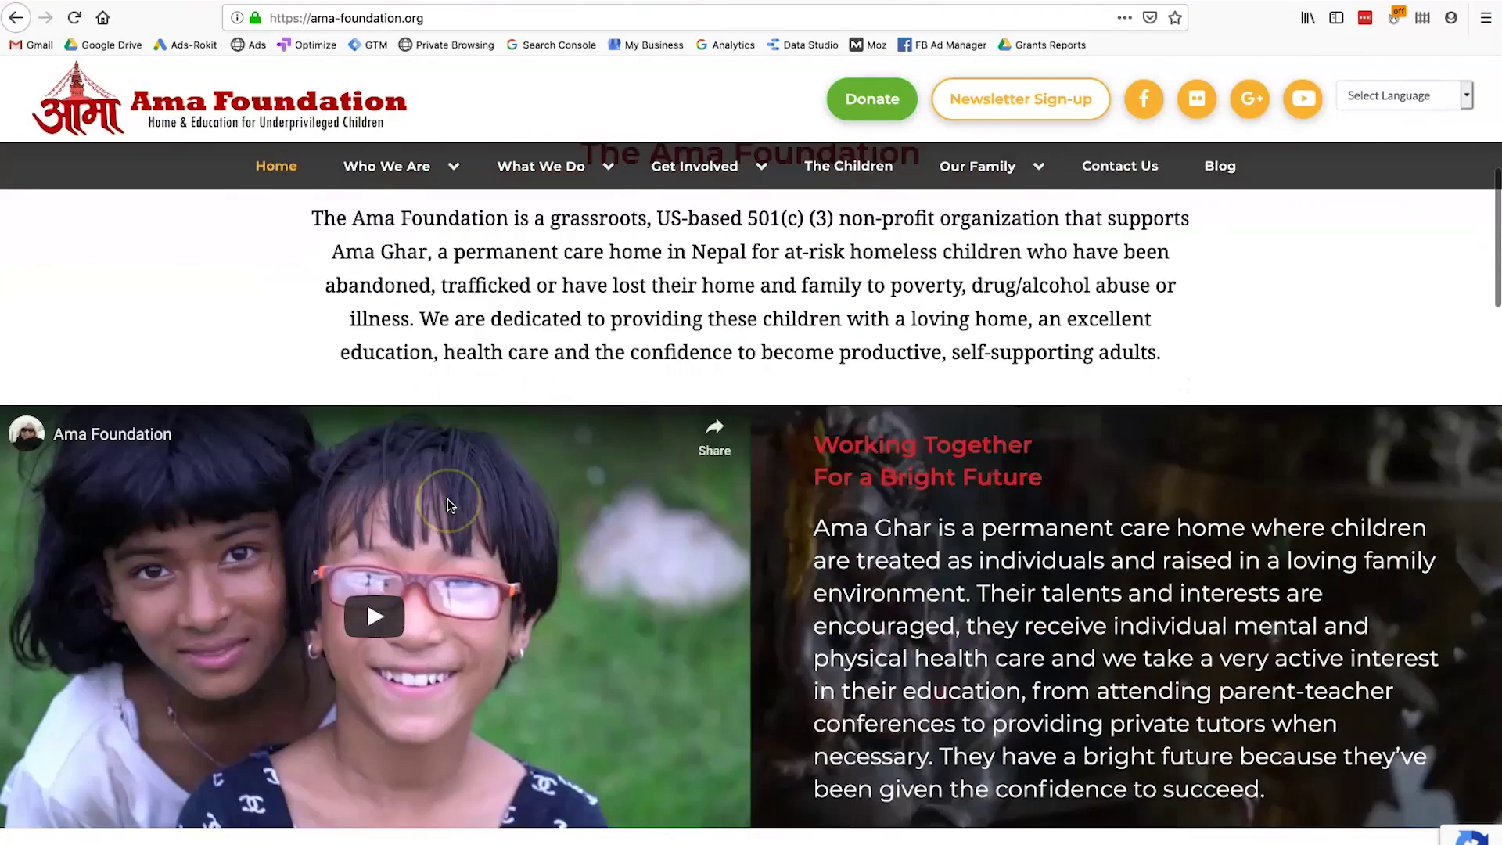
pyautogui.scroll(-20, 700, 564)
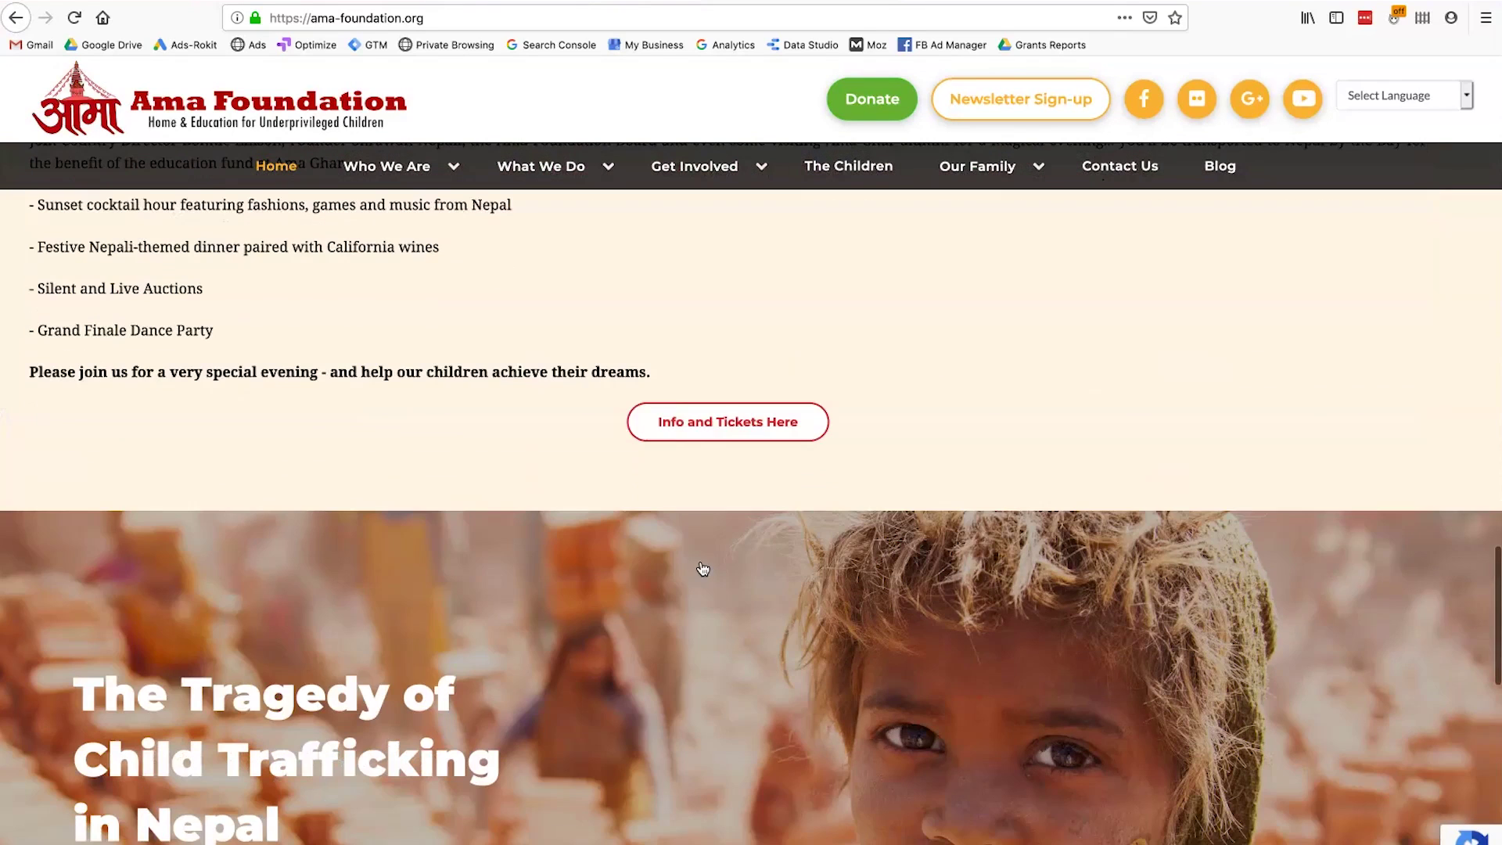
pyautogui.click(706, 438)
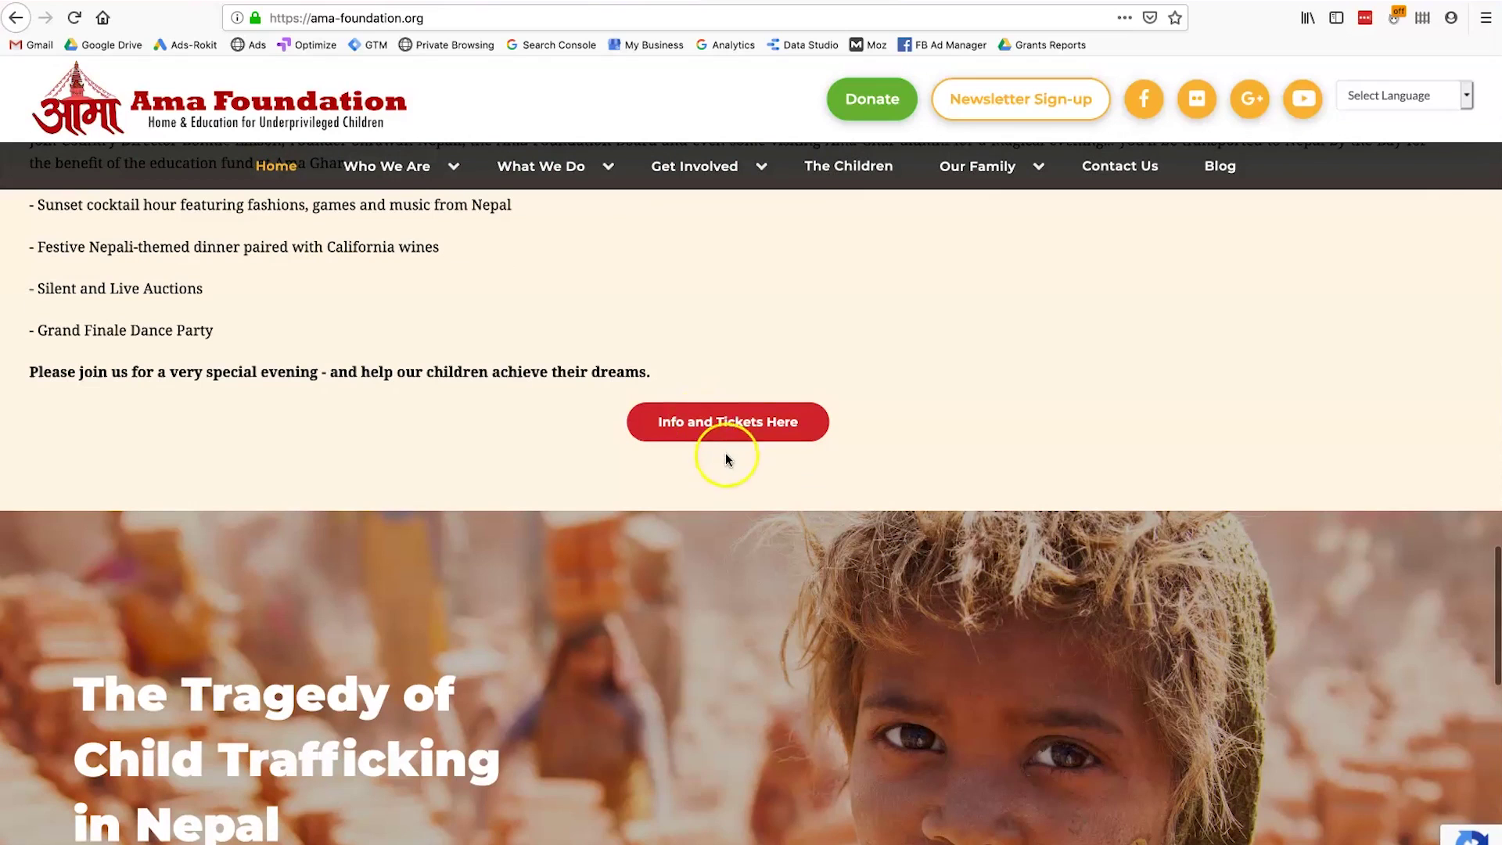
pyautogui.scroll(2, 725, 457)
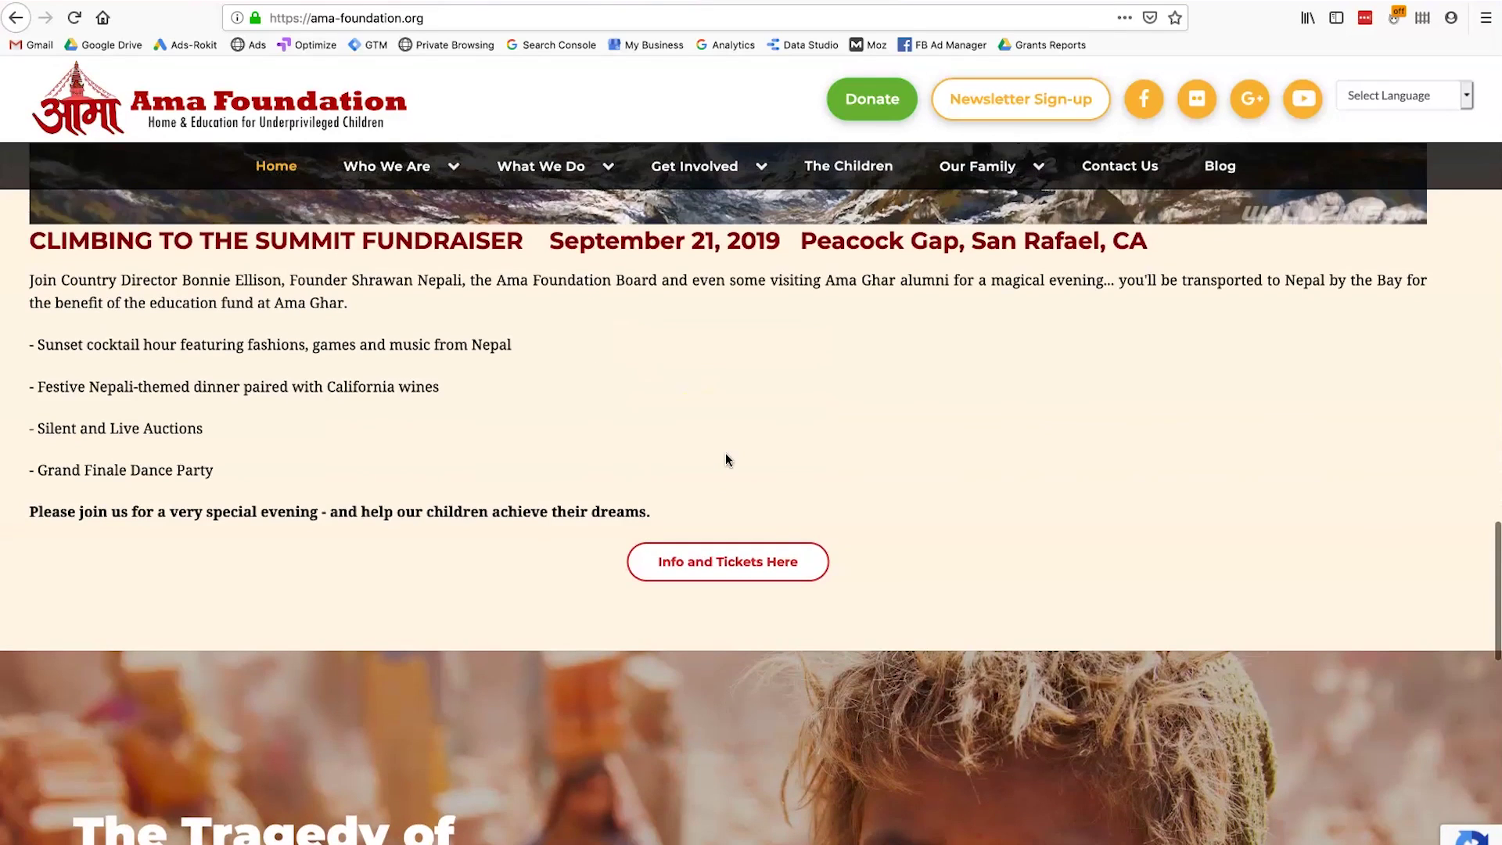
pyautogui.scroll(-12, 725, 460)
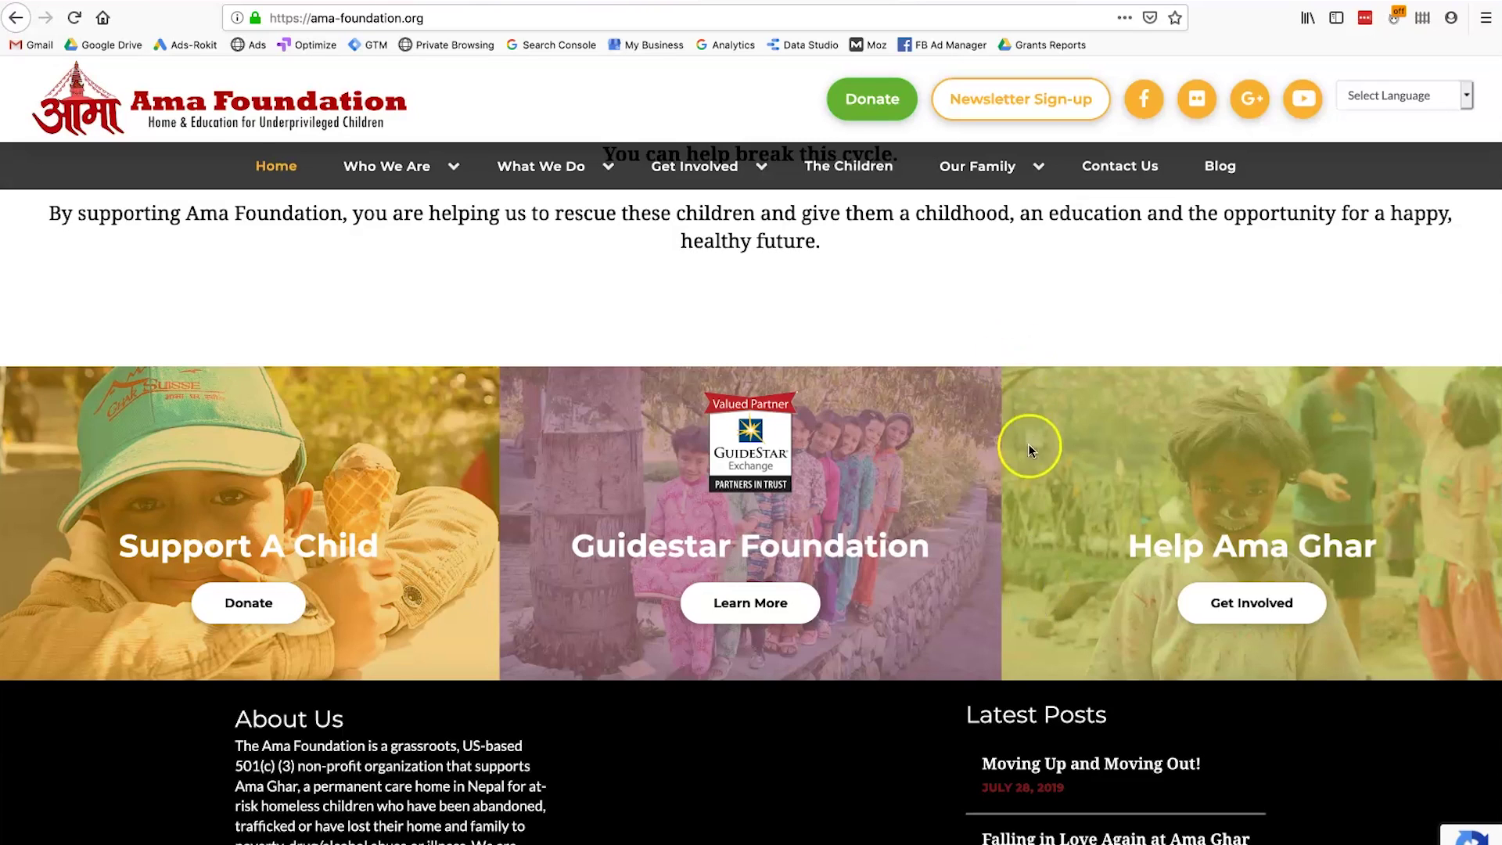
pyautogui.scroll(10, 964, 335)
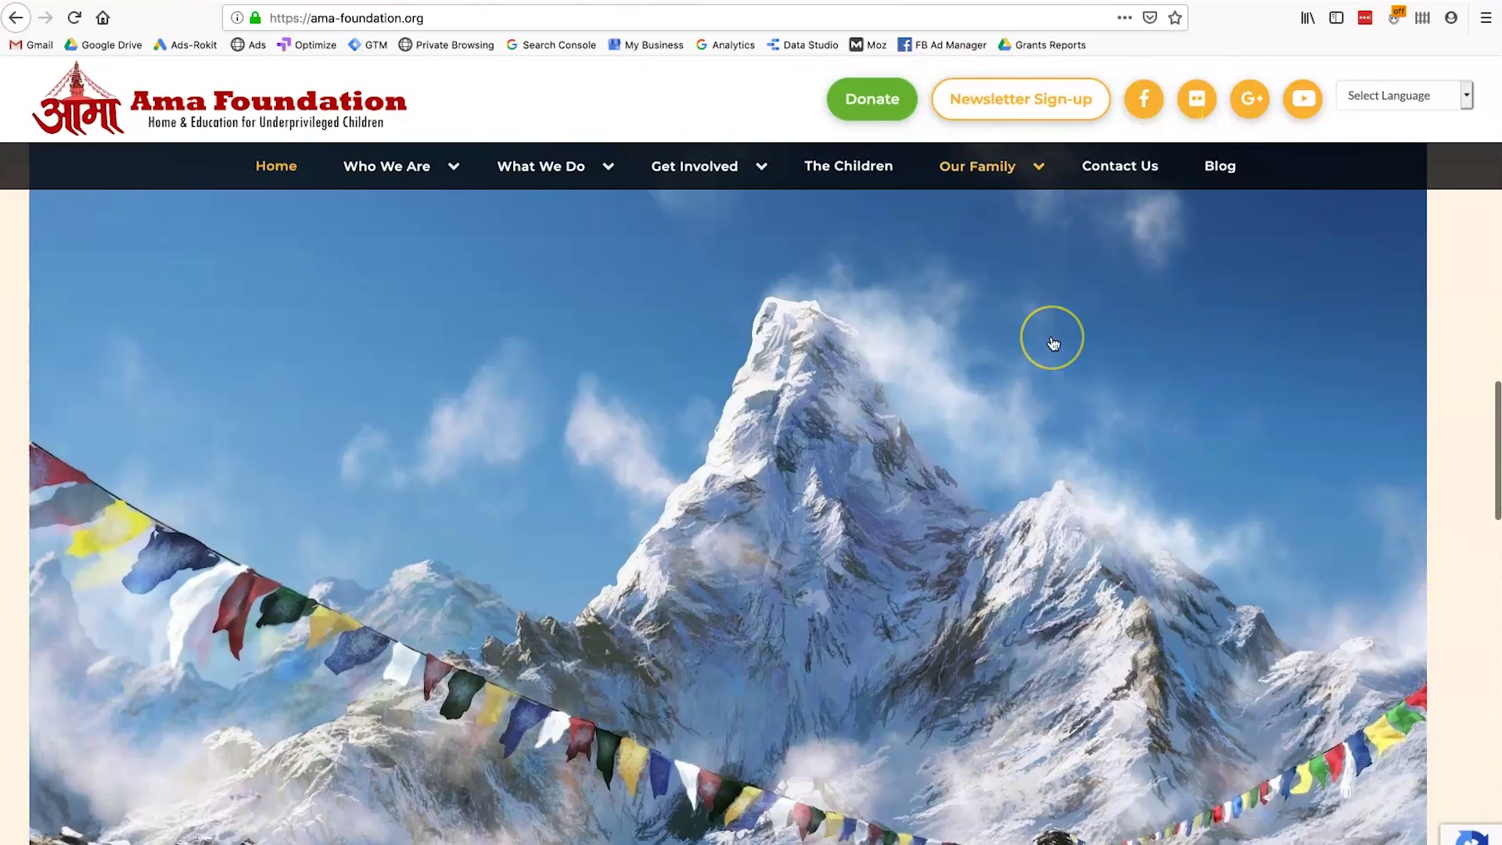
pyautogui.scroll(15, 1053, 345)
pyautogui.scroll(3, 1053, 344)
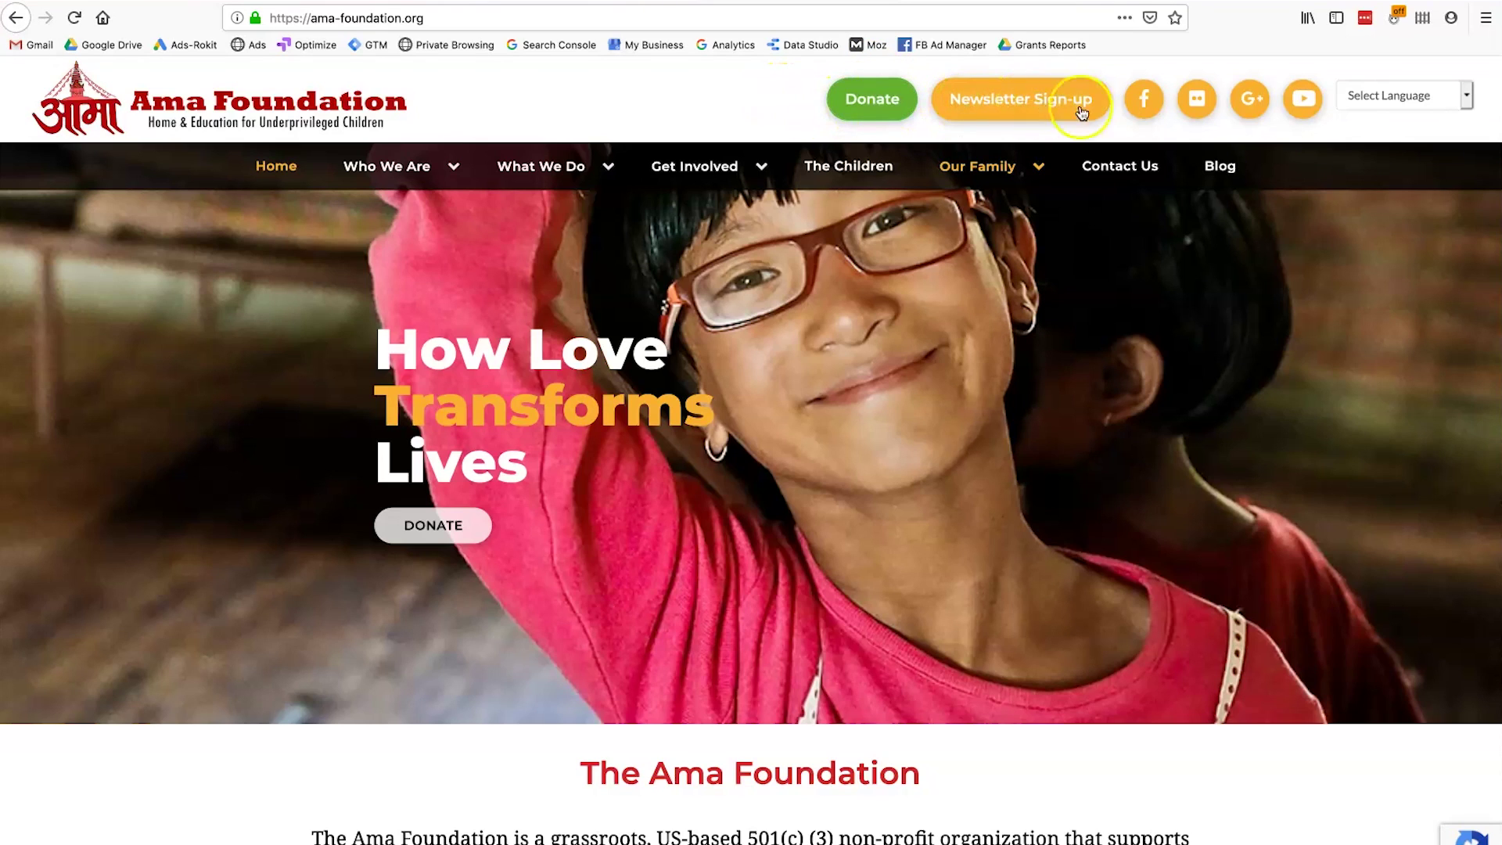
# Examine the Donate button in the site header, and compare it with the Top Events report in Google Analytics
pyautogui.click(1238, 252)
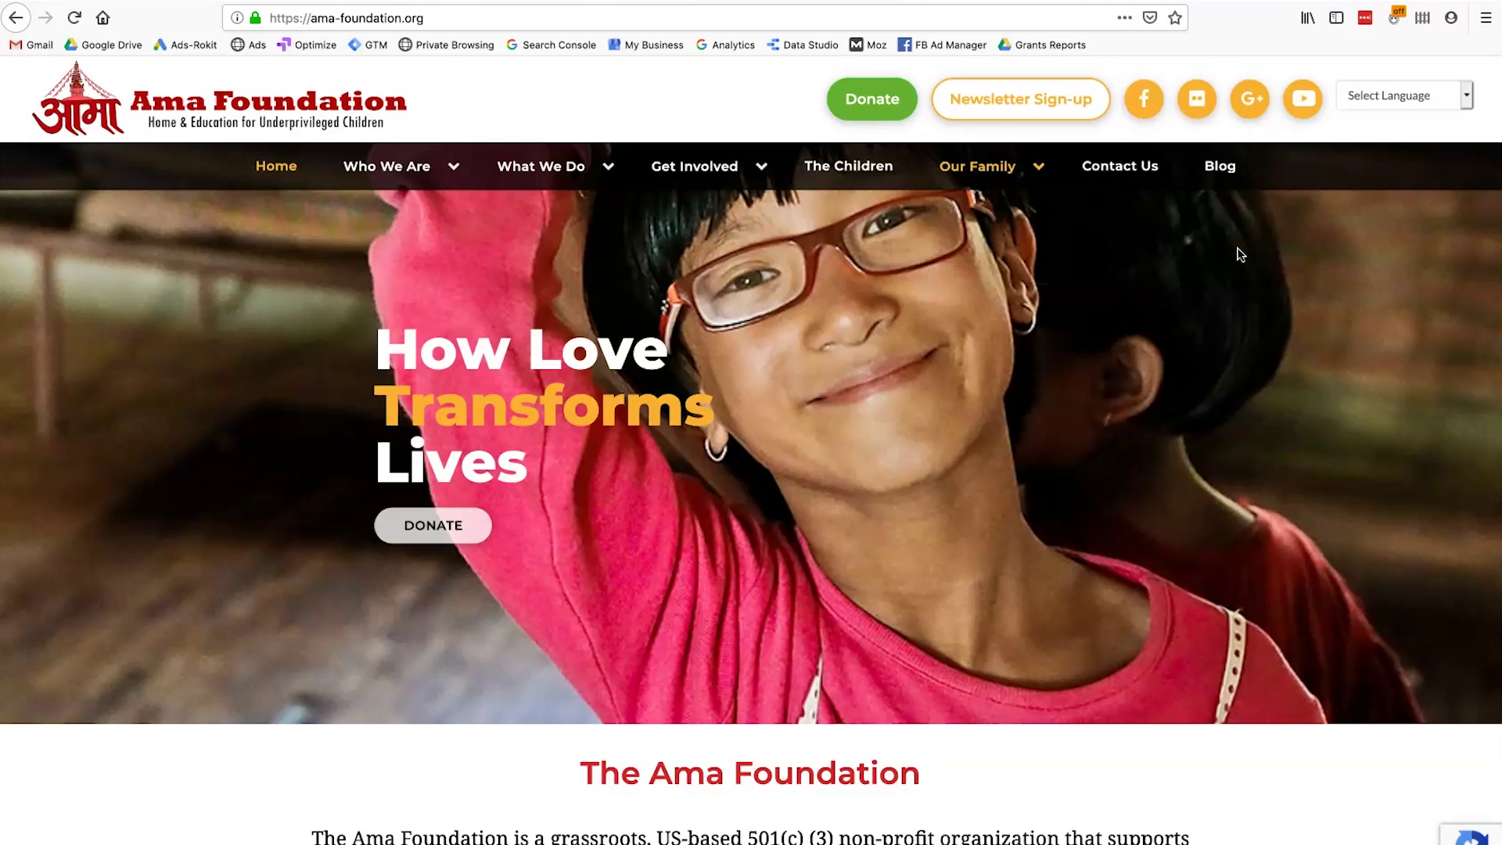
pyautogui.click(872, 97)
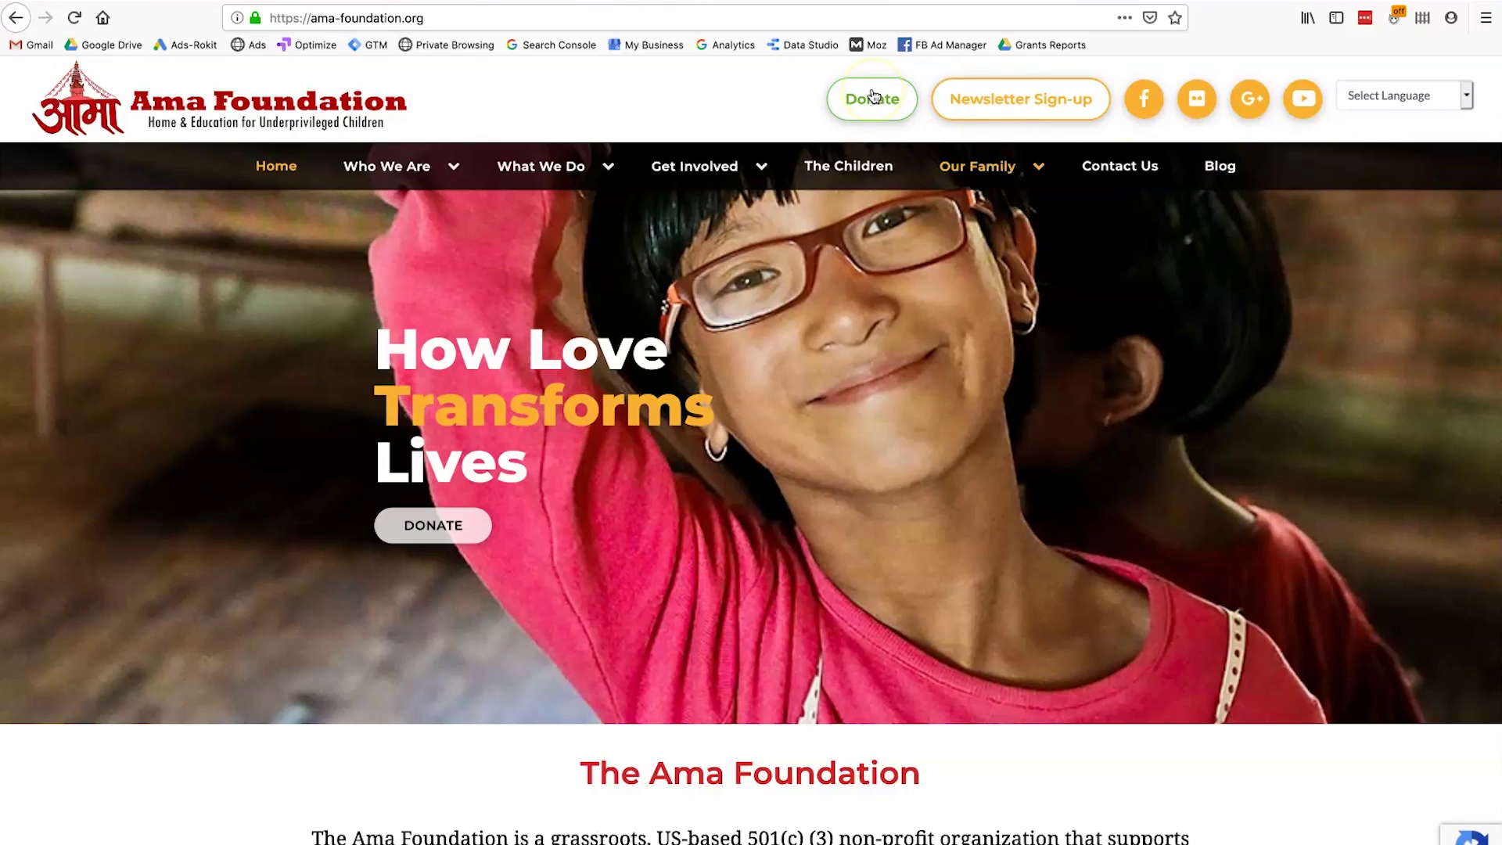
pyautogui.click(863, 116)
pyautogui.click(814, 302)
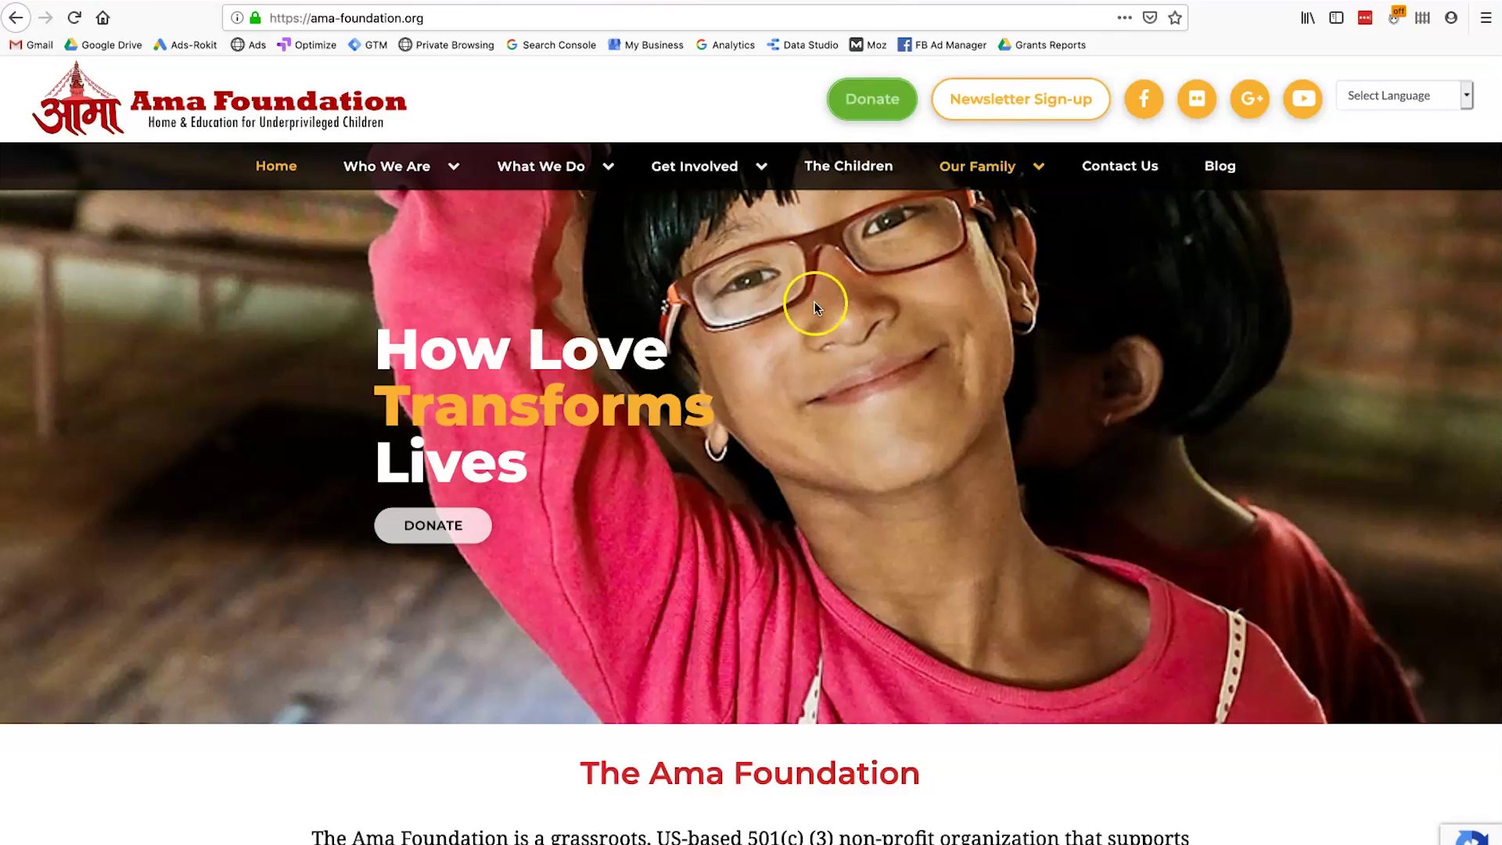
pyautogui.click(606, 431)
pyautogui.click(191, 710)
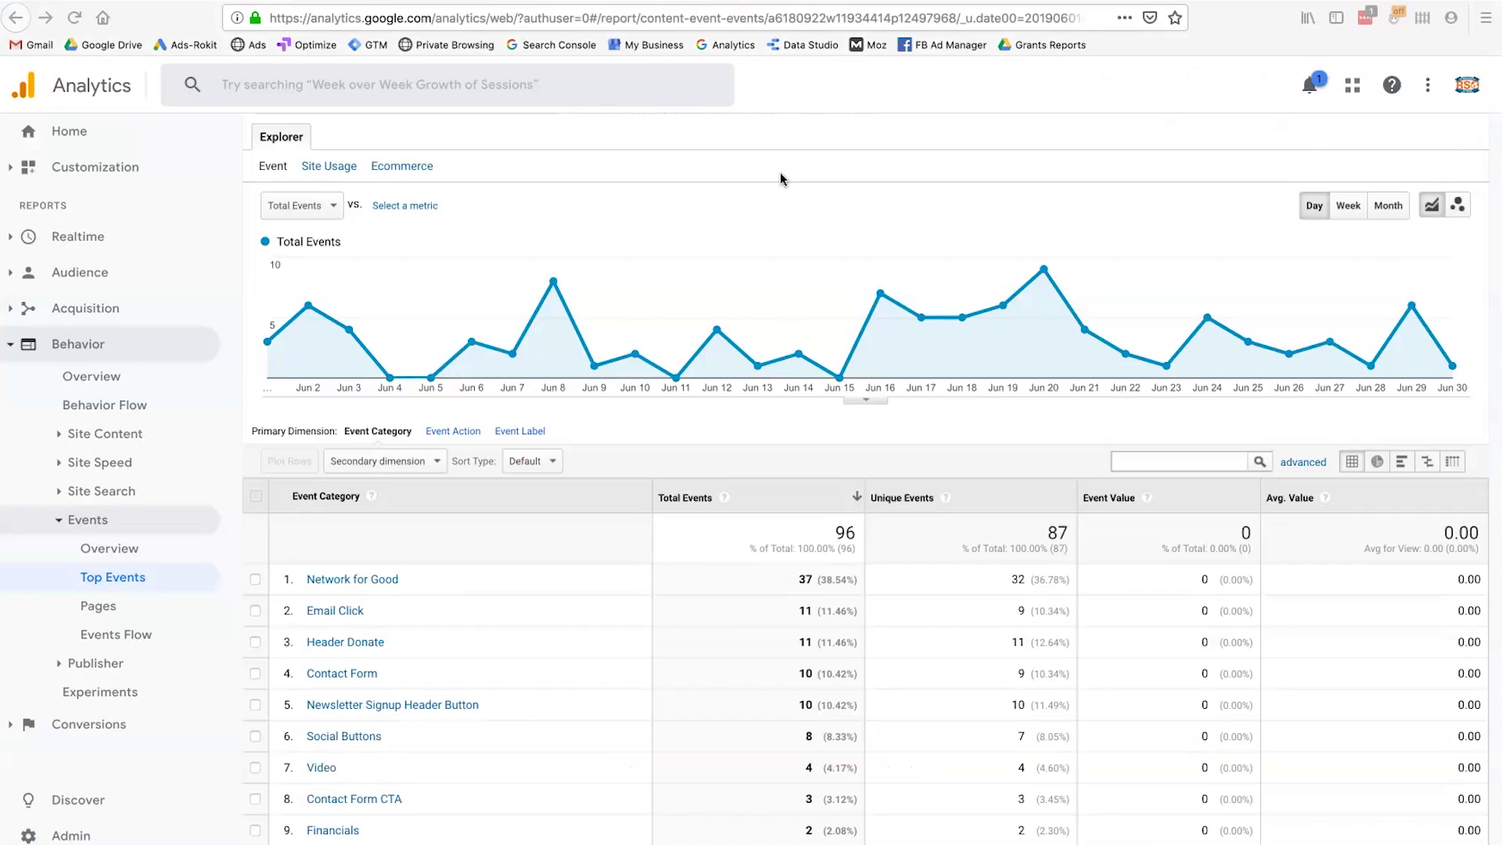
pyautogui.scroll(3, 781, 173)
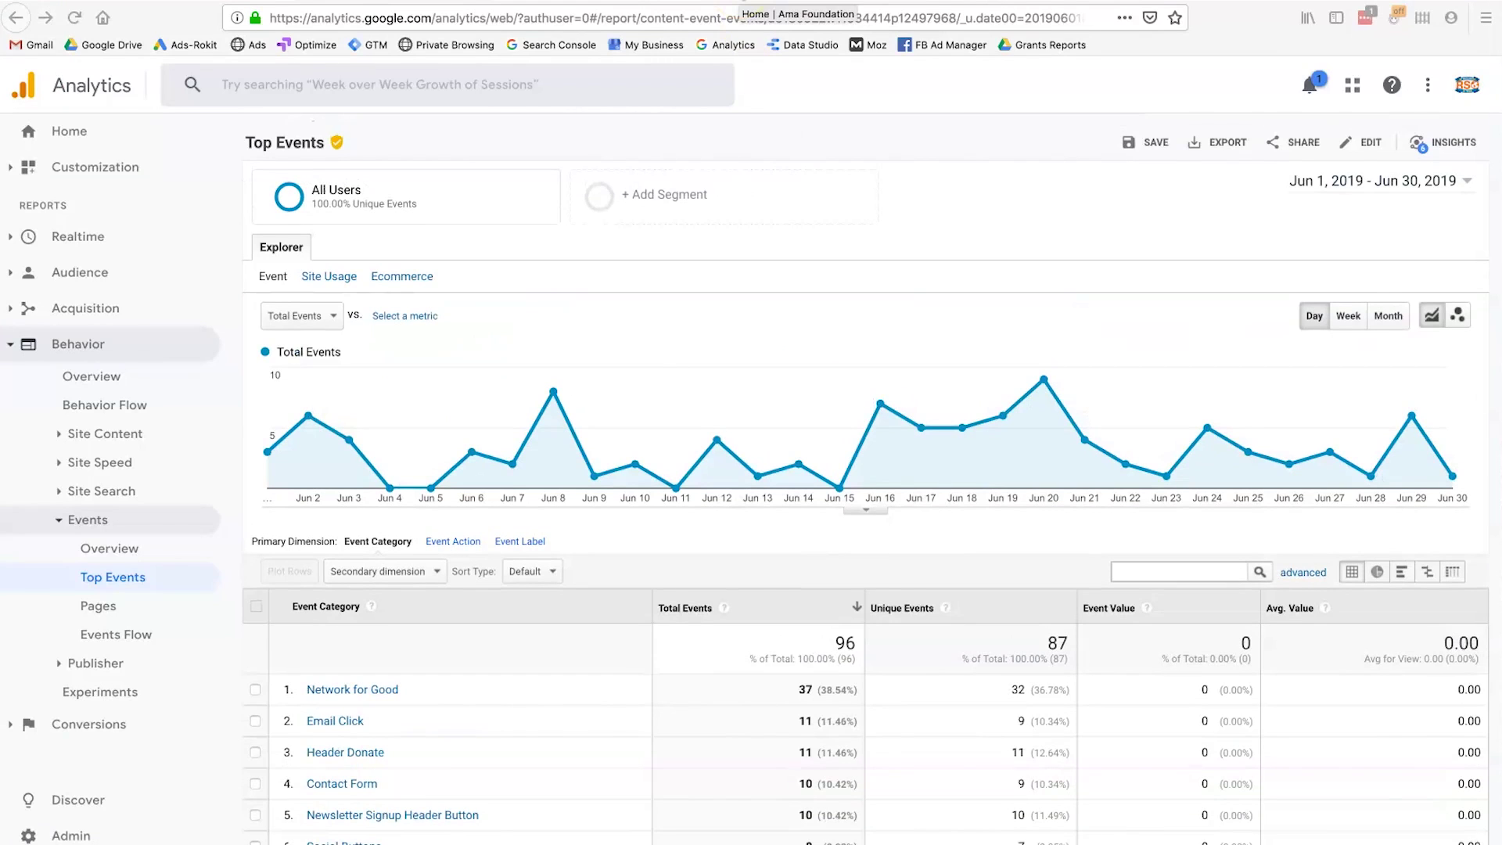
# View the Top Events report in Google Analytics by event label, event action and event category
pyautogui.click(740, 3)
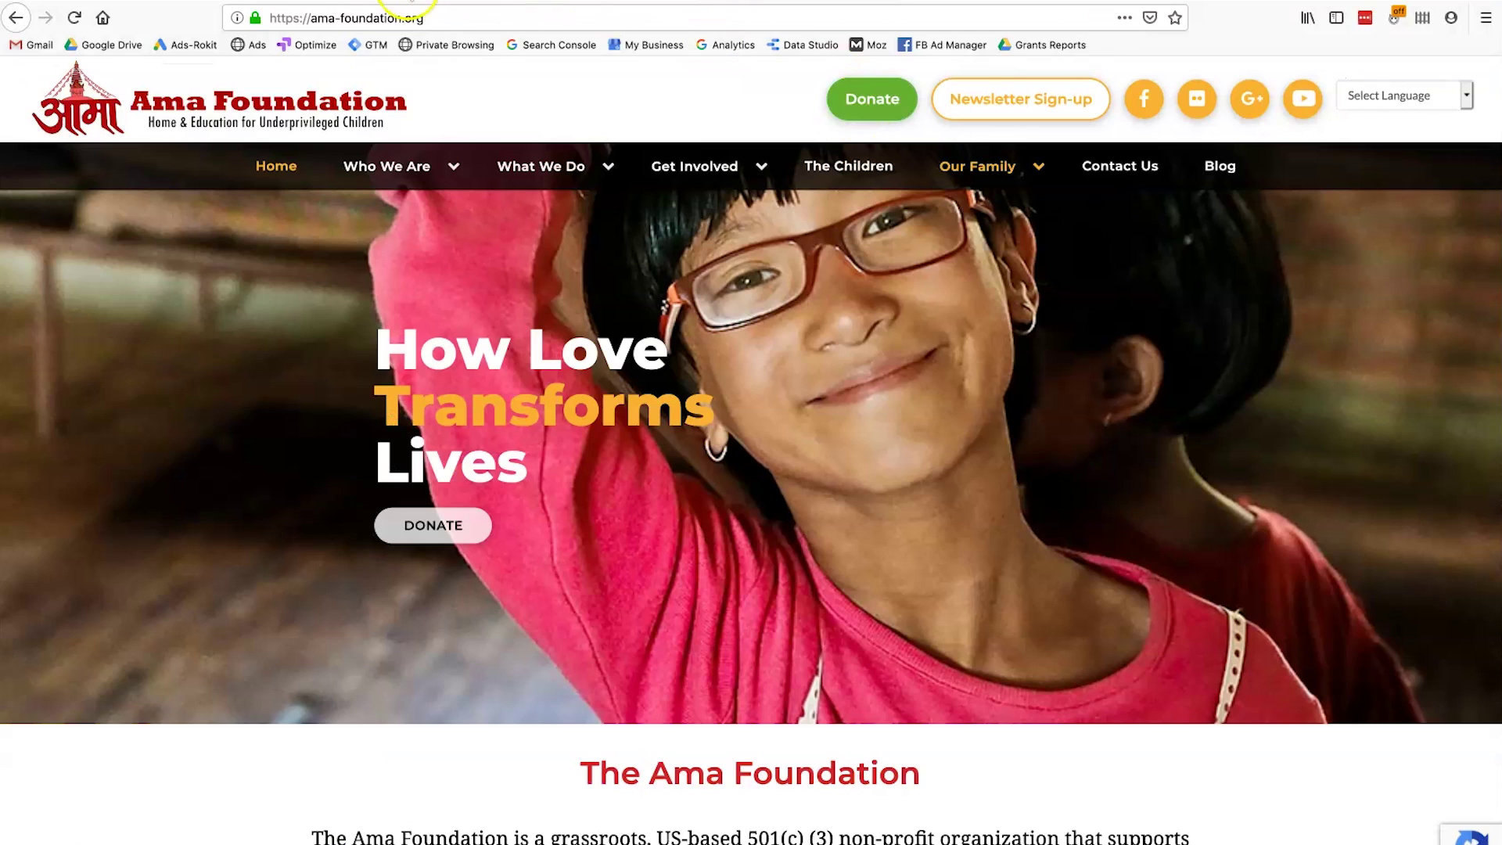
pyautogui.click(403, 2)
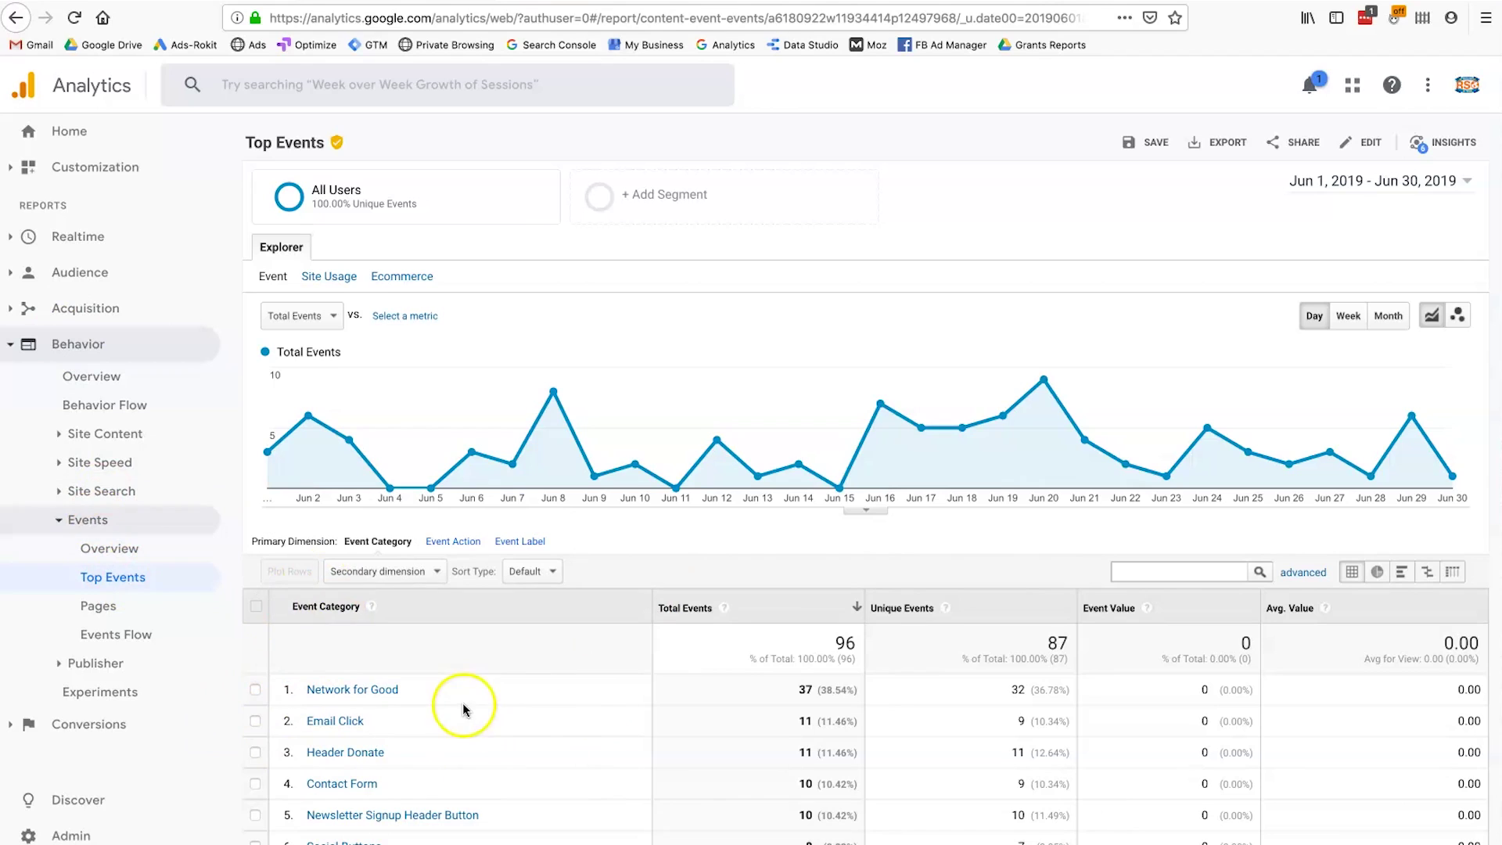
pyautogui.click(521, 542)
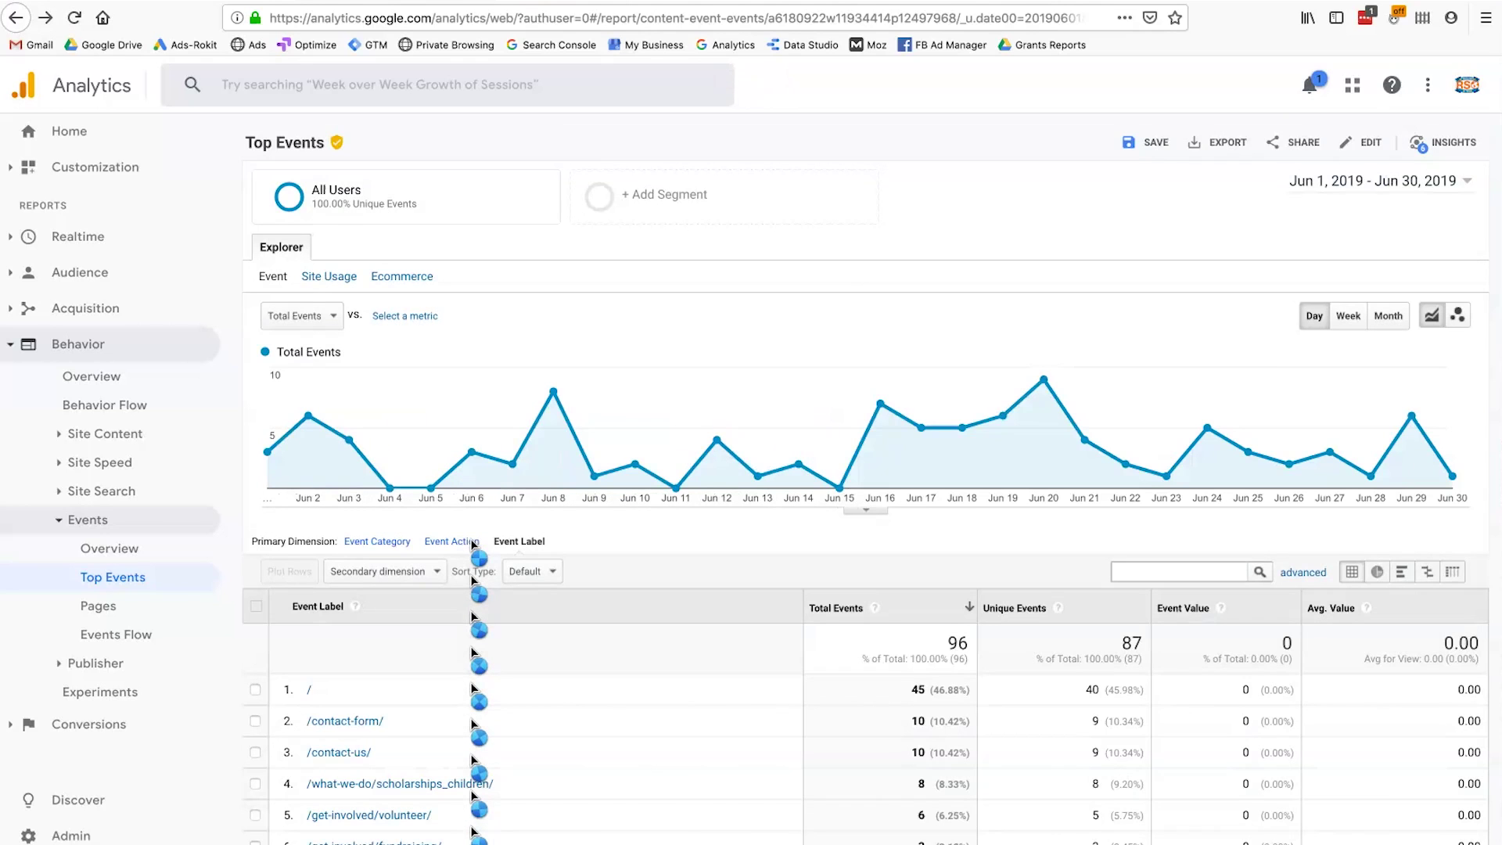
pyautogui.click(474, 543)
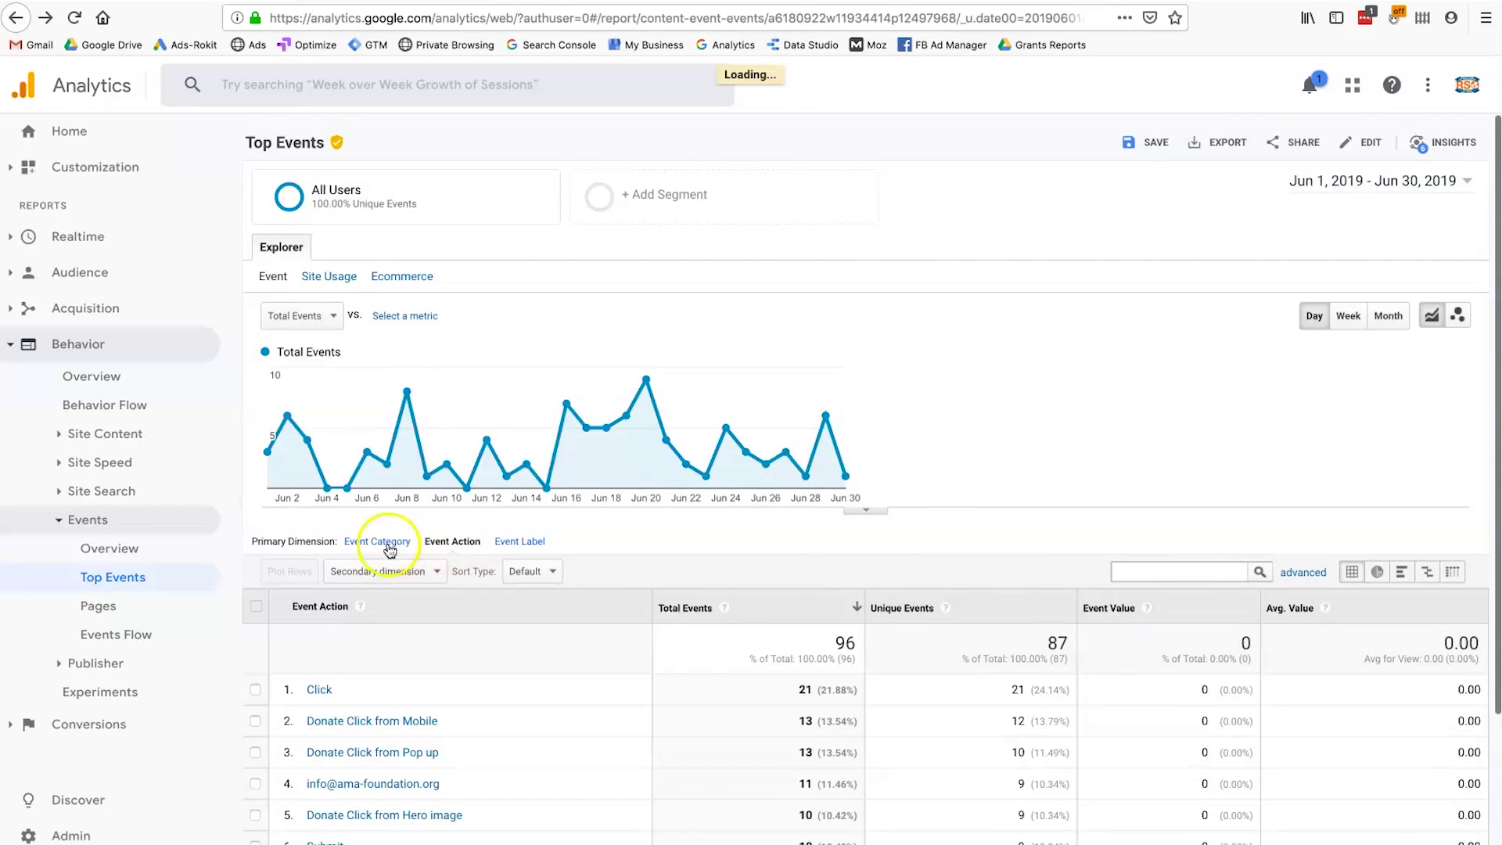
pyautogui.click(376, 543)
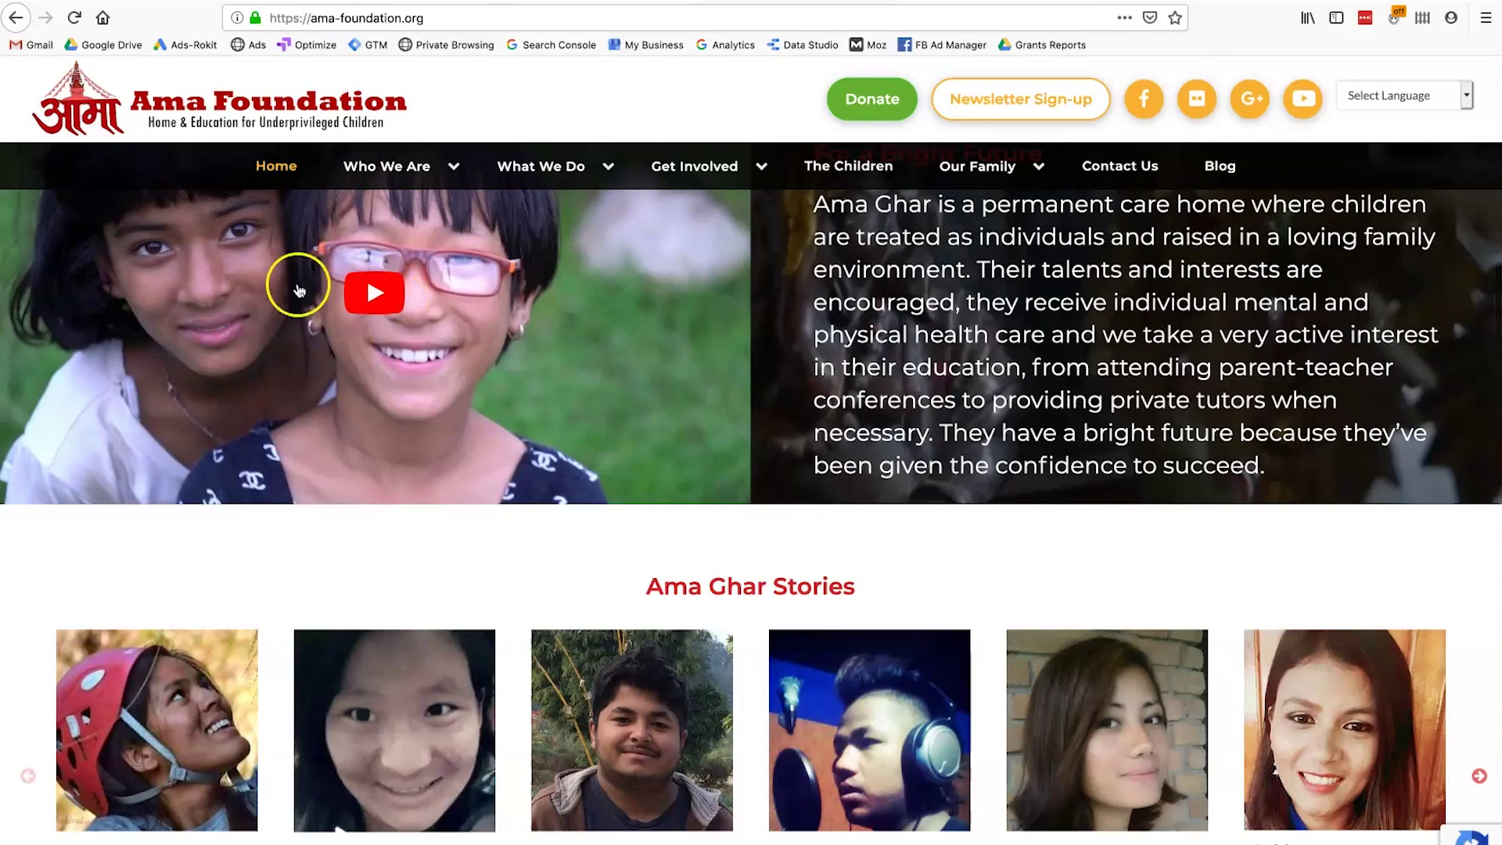
# Check the home page's video and header Donate button, and list the Analytics top events by event action
pyautogui.click(370, 309)
pyautogui.scroll(10, 451, 383)
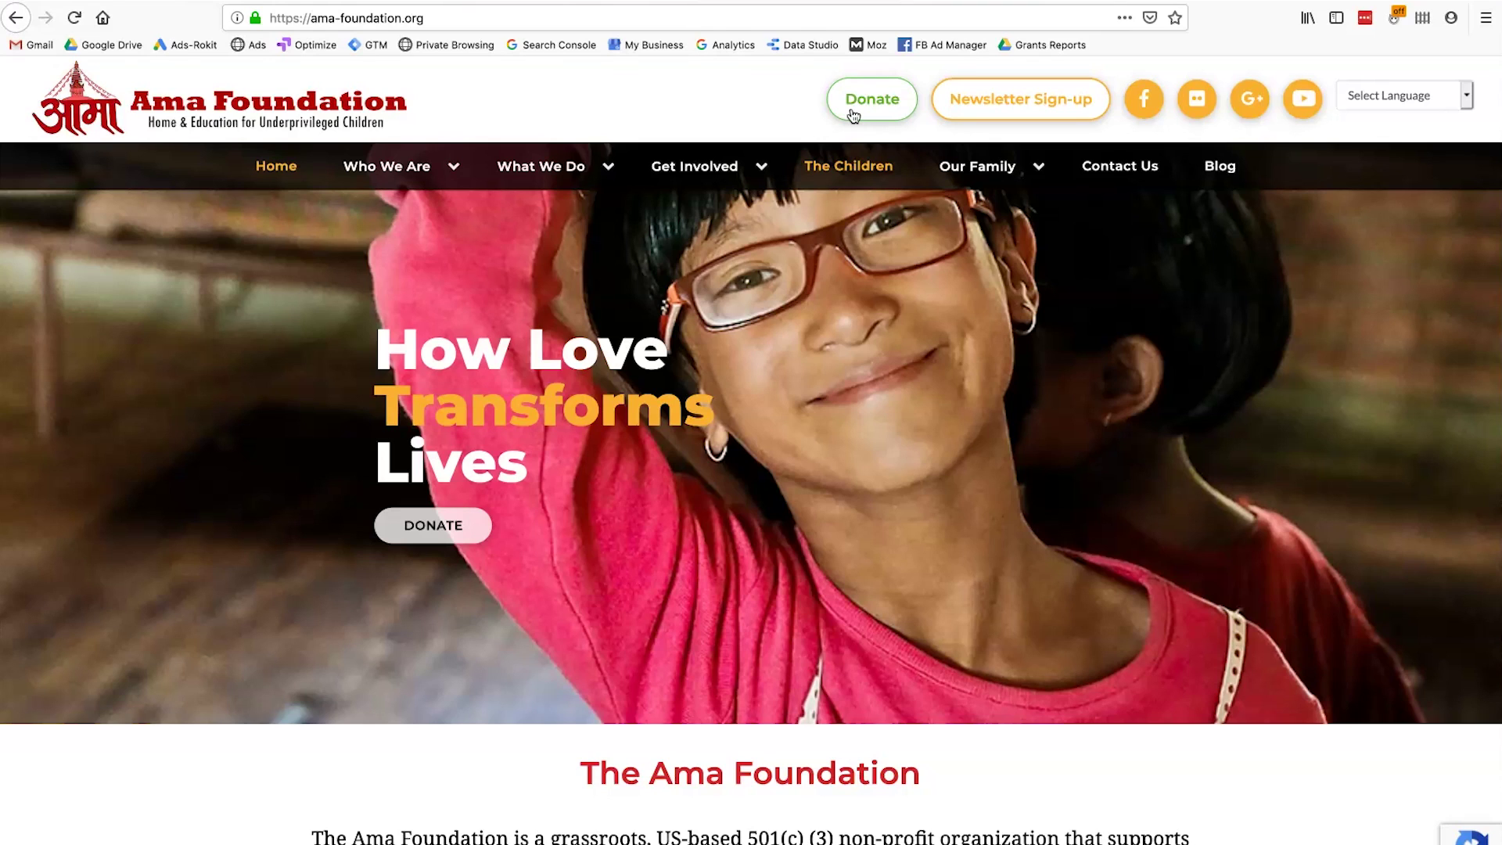
pyautogui.click(854, 116)
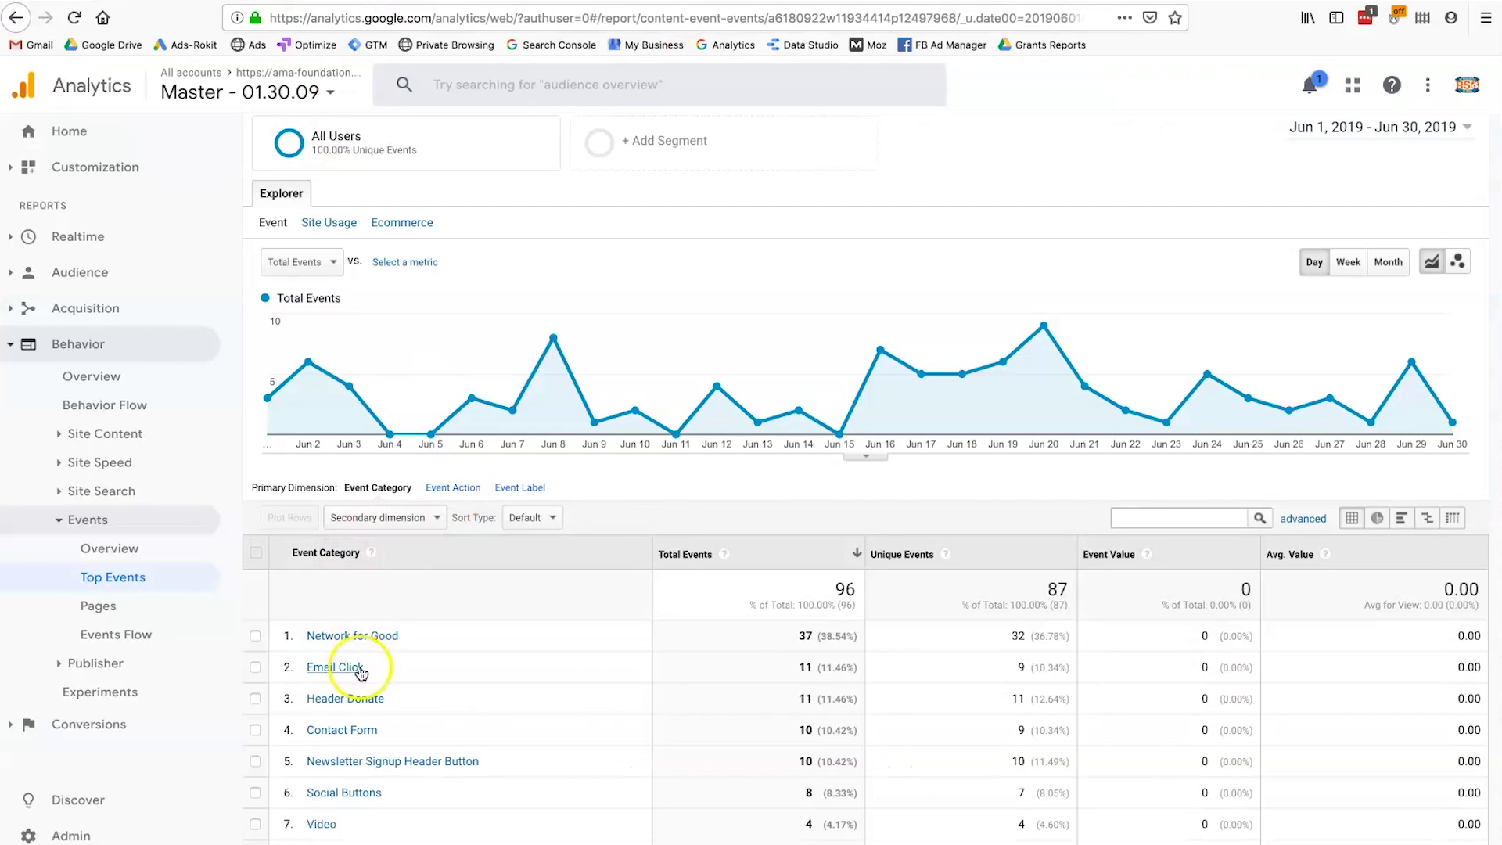
pyautogui.click(473, 491)
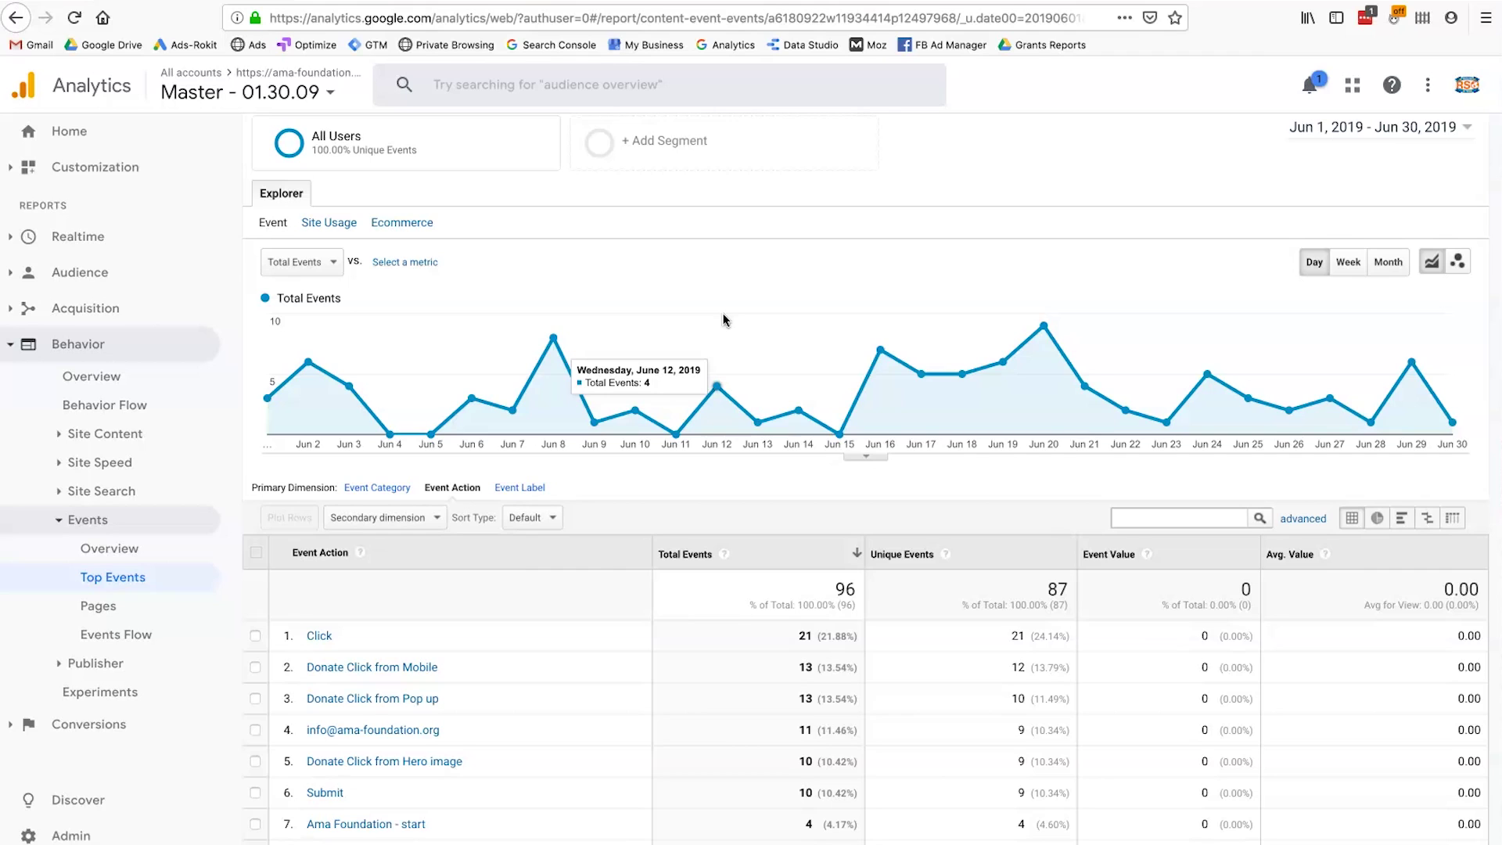
# Search Google for "google tag manager" in a new tab and show the video results
pyautogui.click(620, 2)
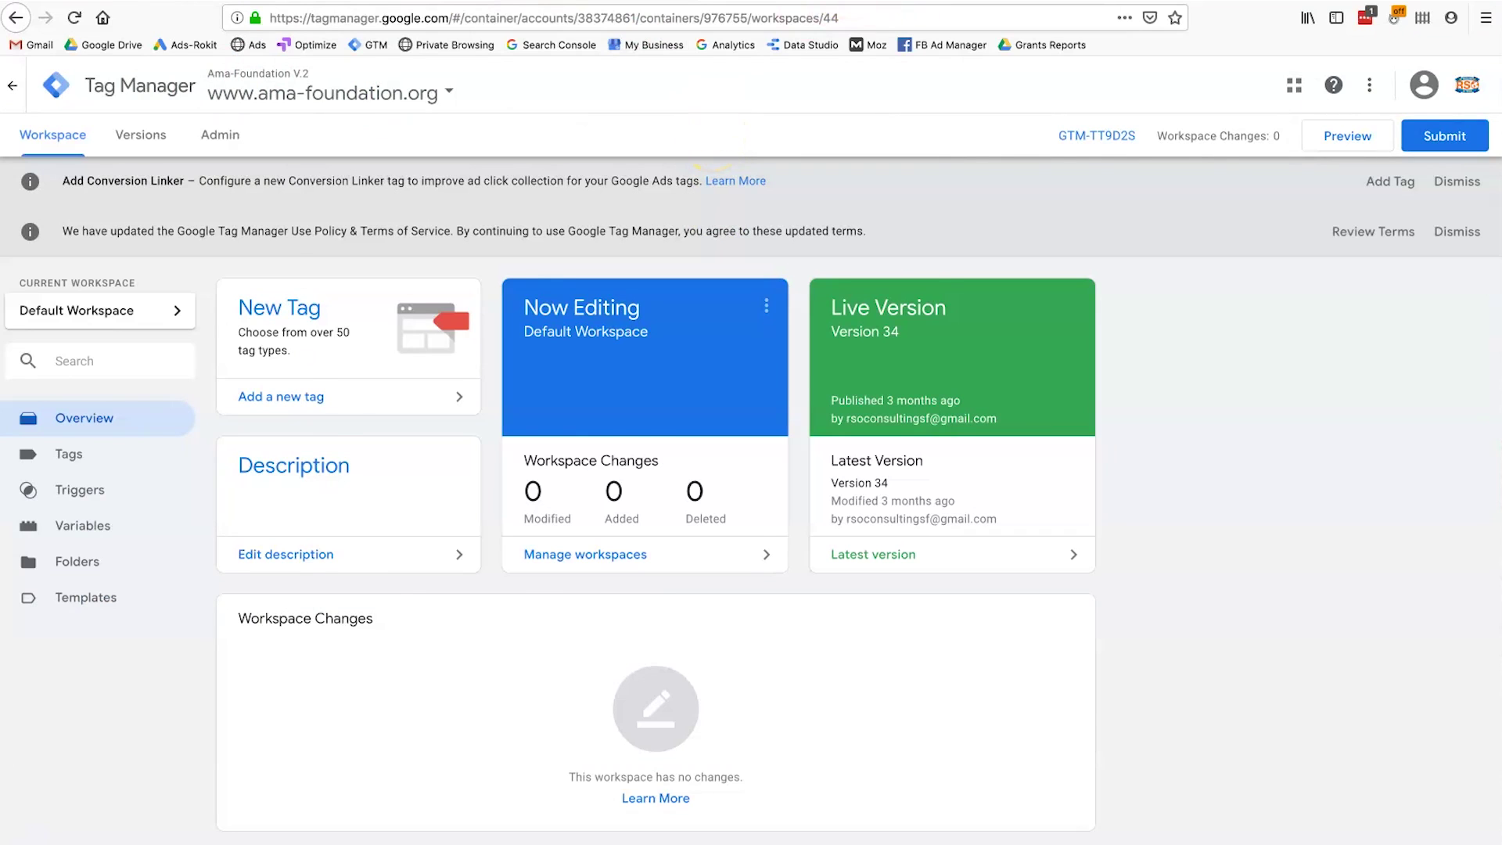
pyautogui.press('super+t')
pyautogui.write('google tag manager')
pyautogui.press('Return')
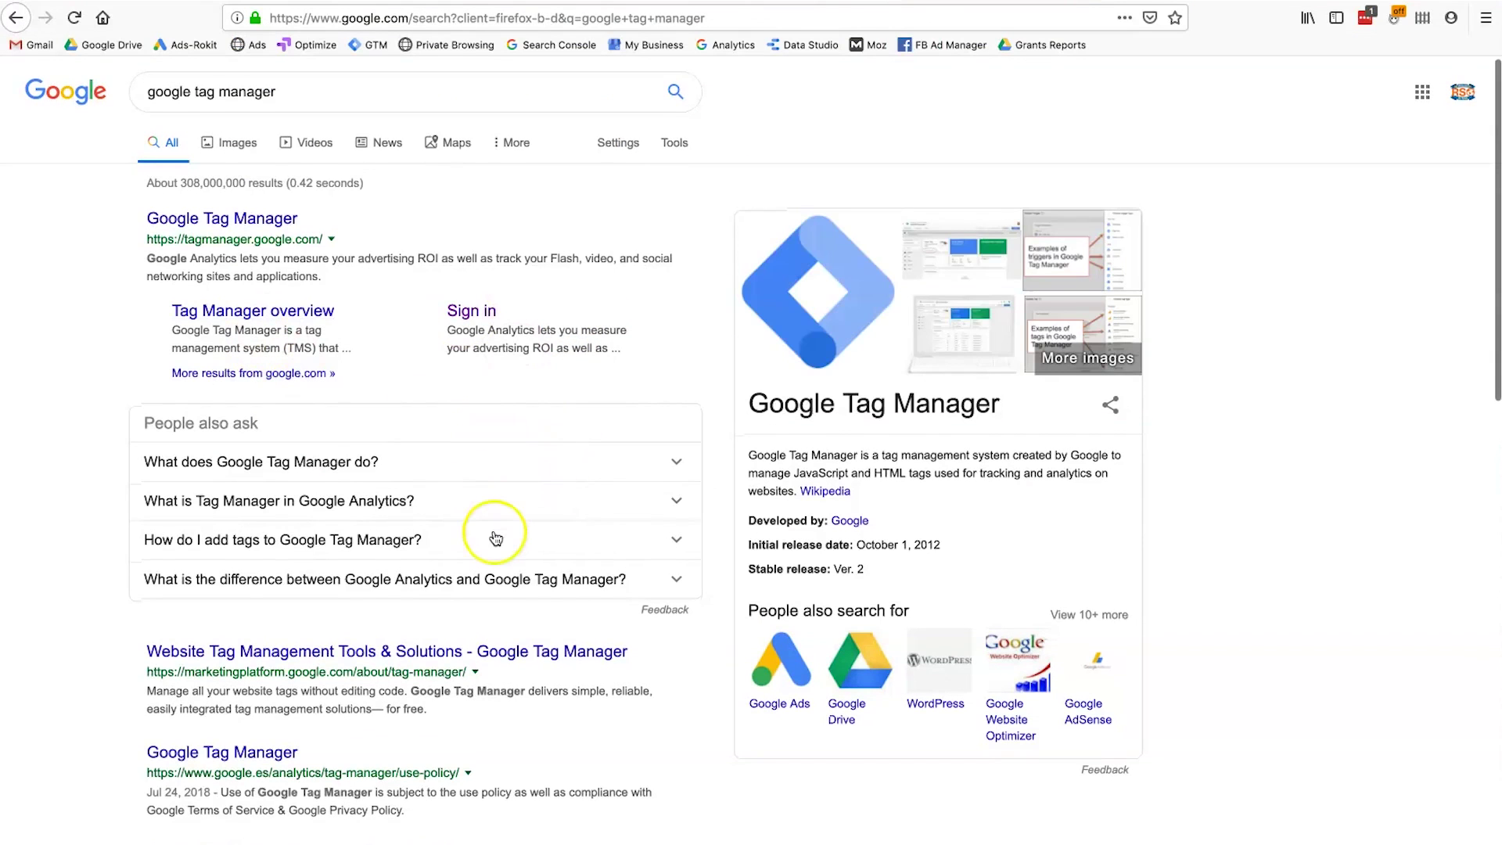
pyautogui.click(303, 138)
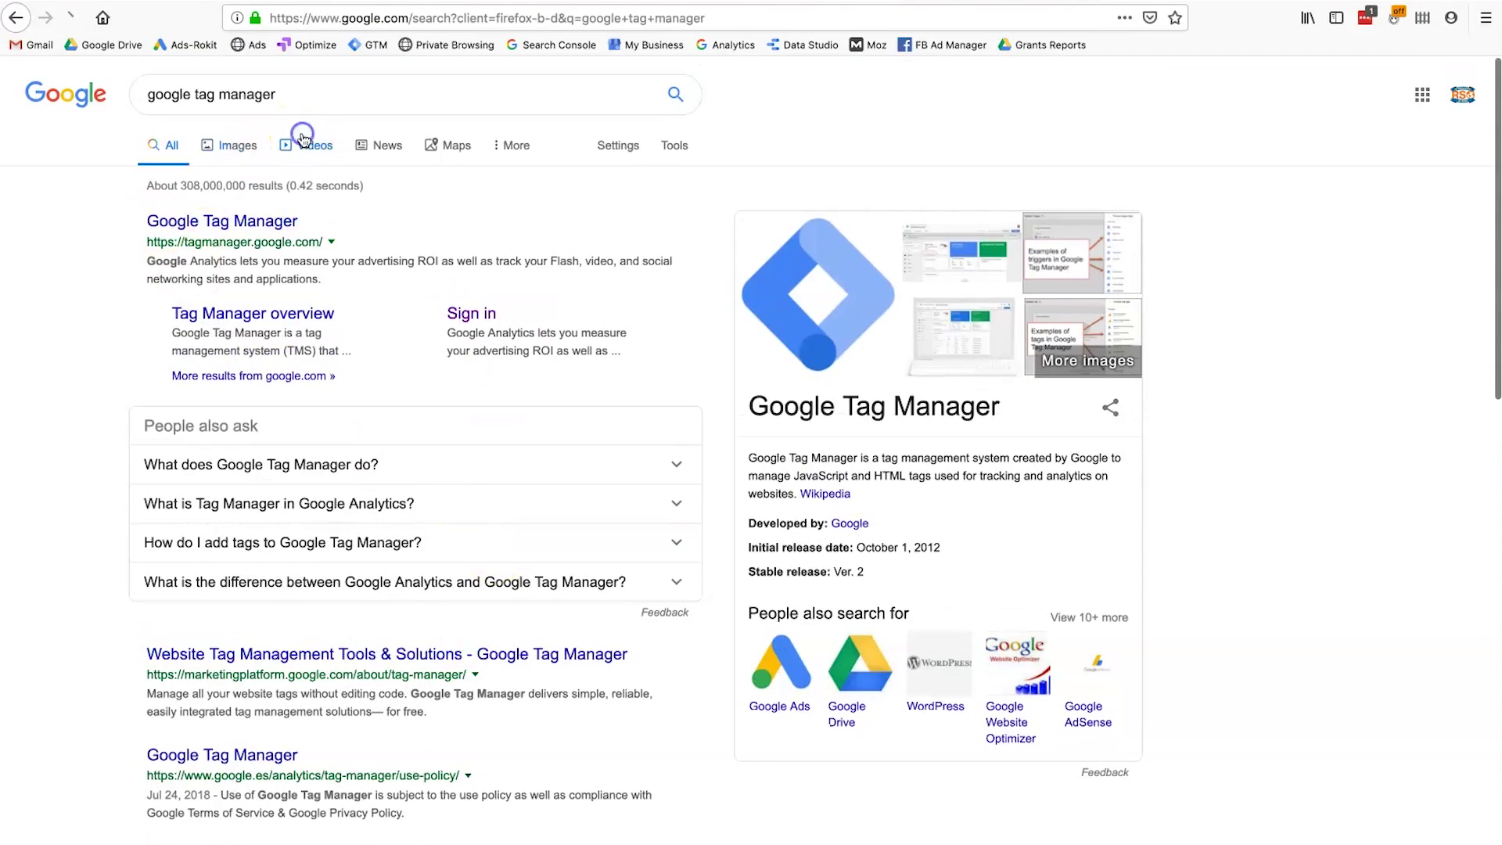
pyautogui.click(290, 225)
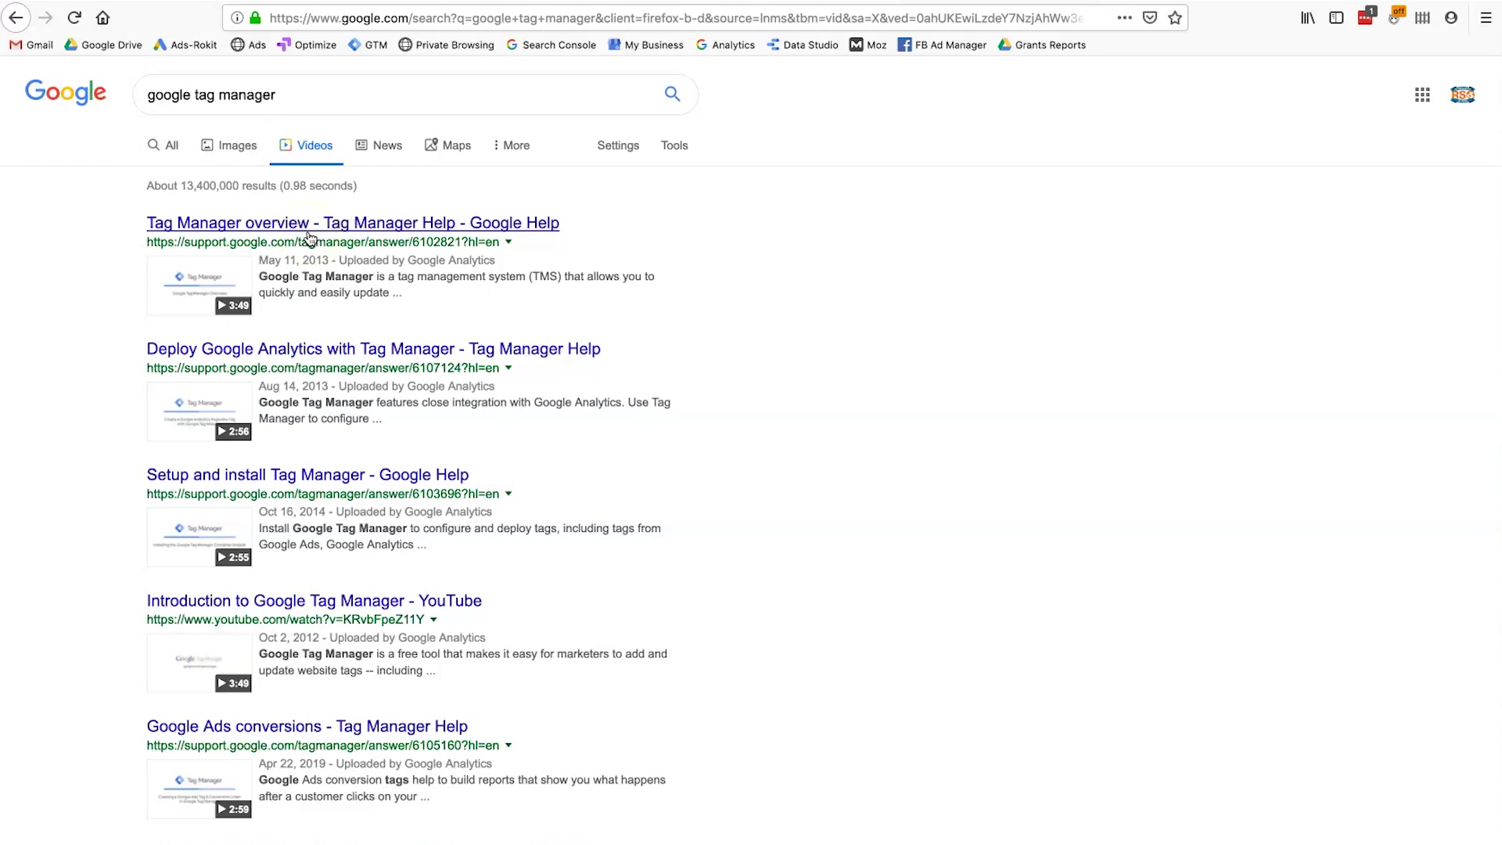
pyautogui.click(548, 3)
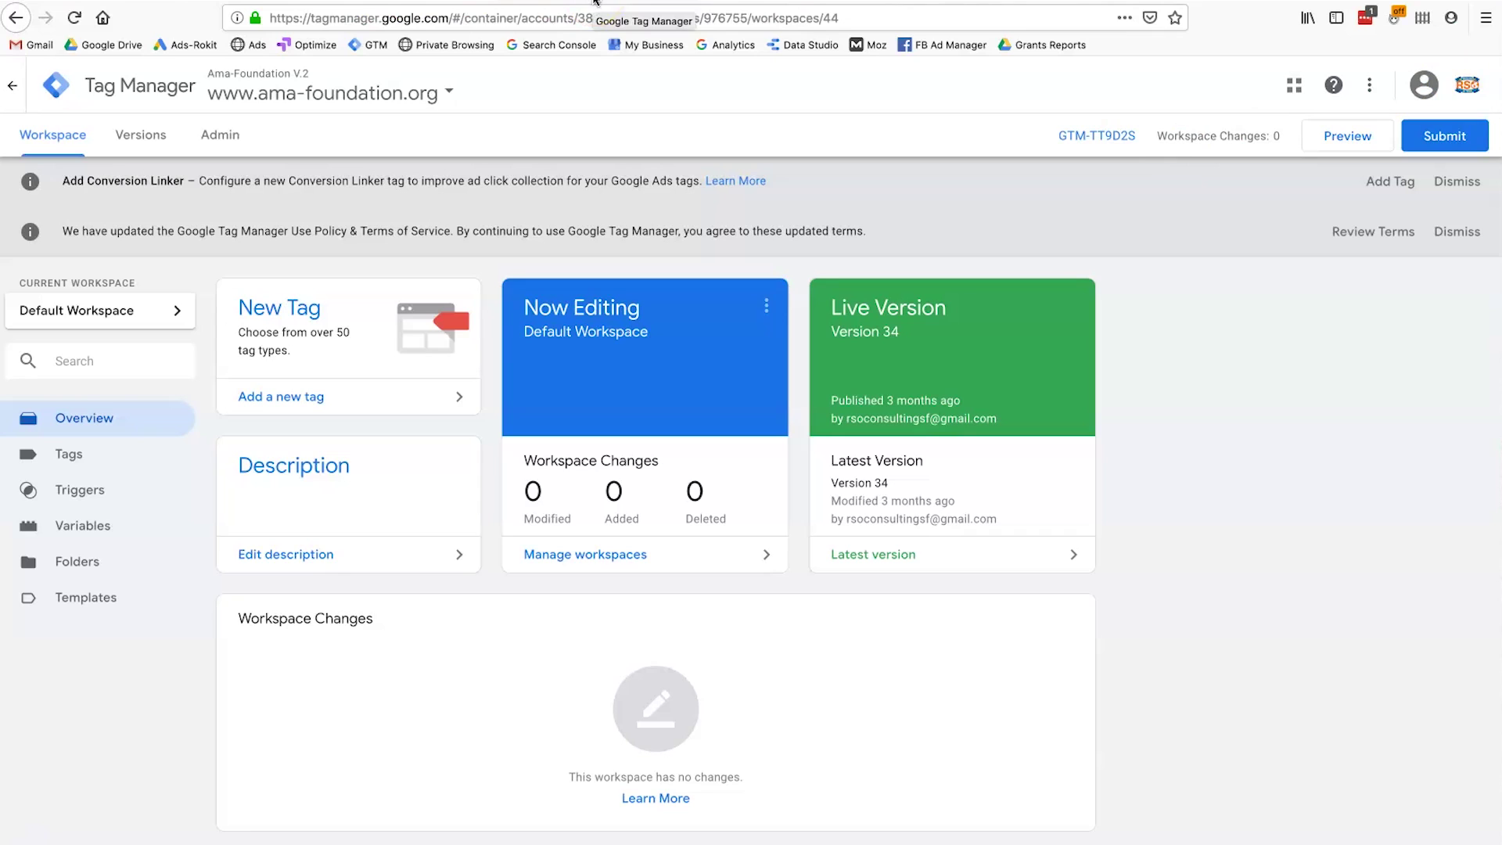
pyautogui.click(763, 4)
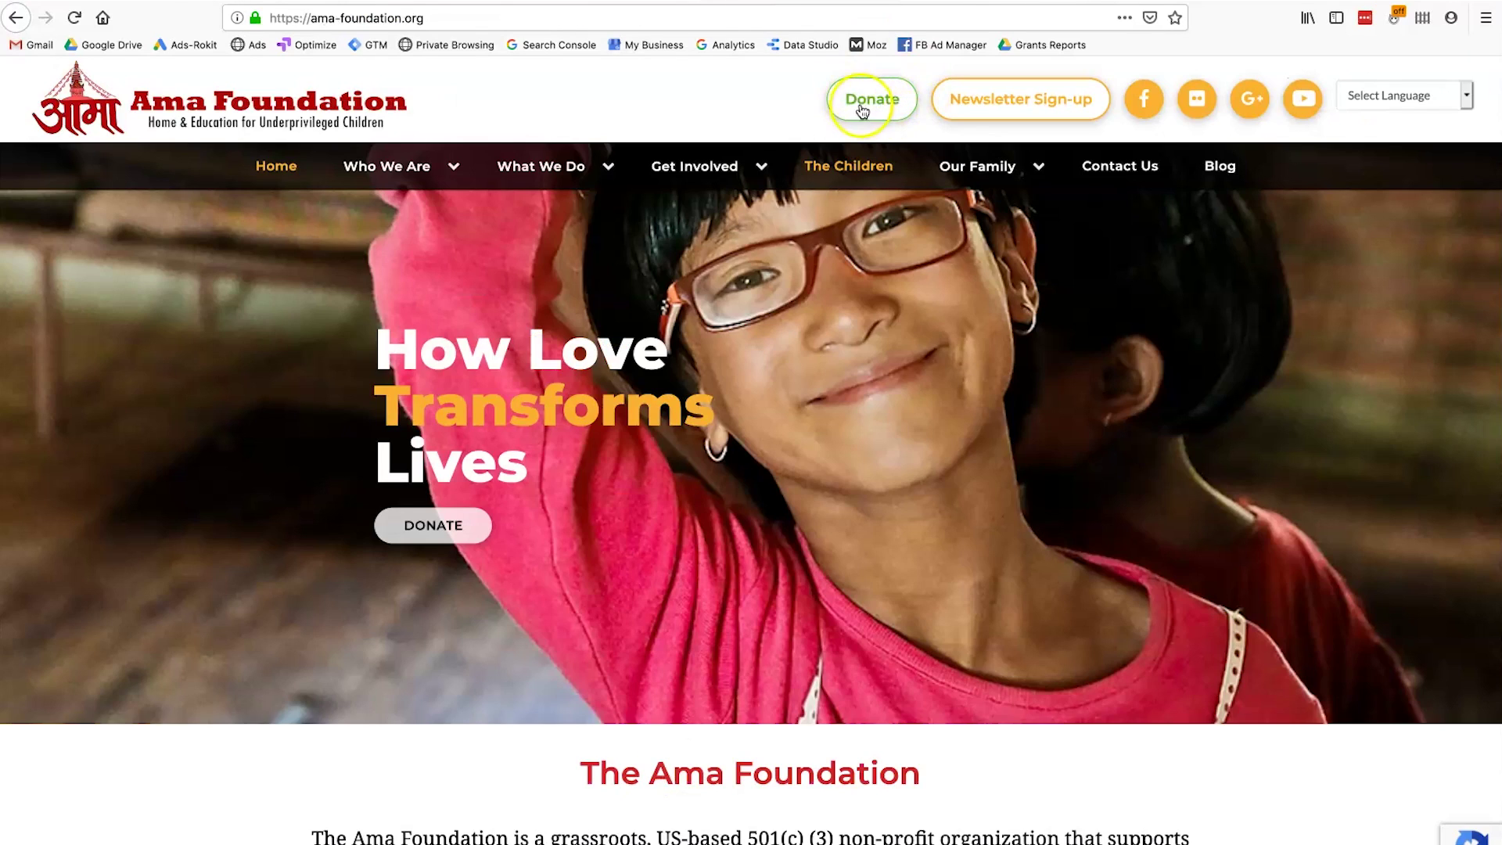
pyautogui.click(545, 4)
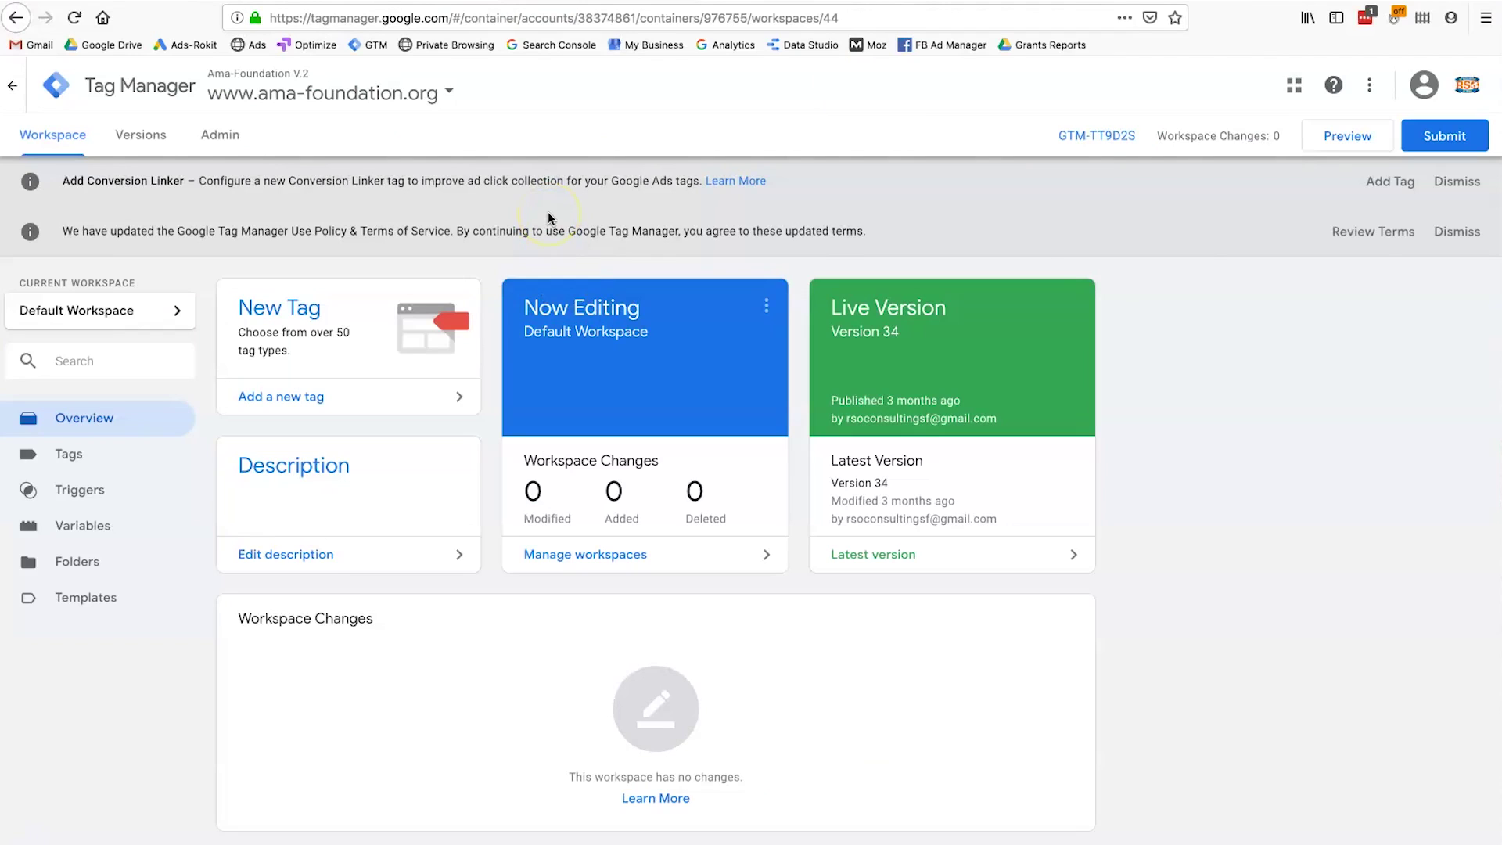
# Open the container's tag list and review the existing tags, including the GA - Event ones
pyautogui.click(77, 468)
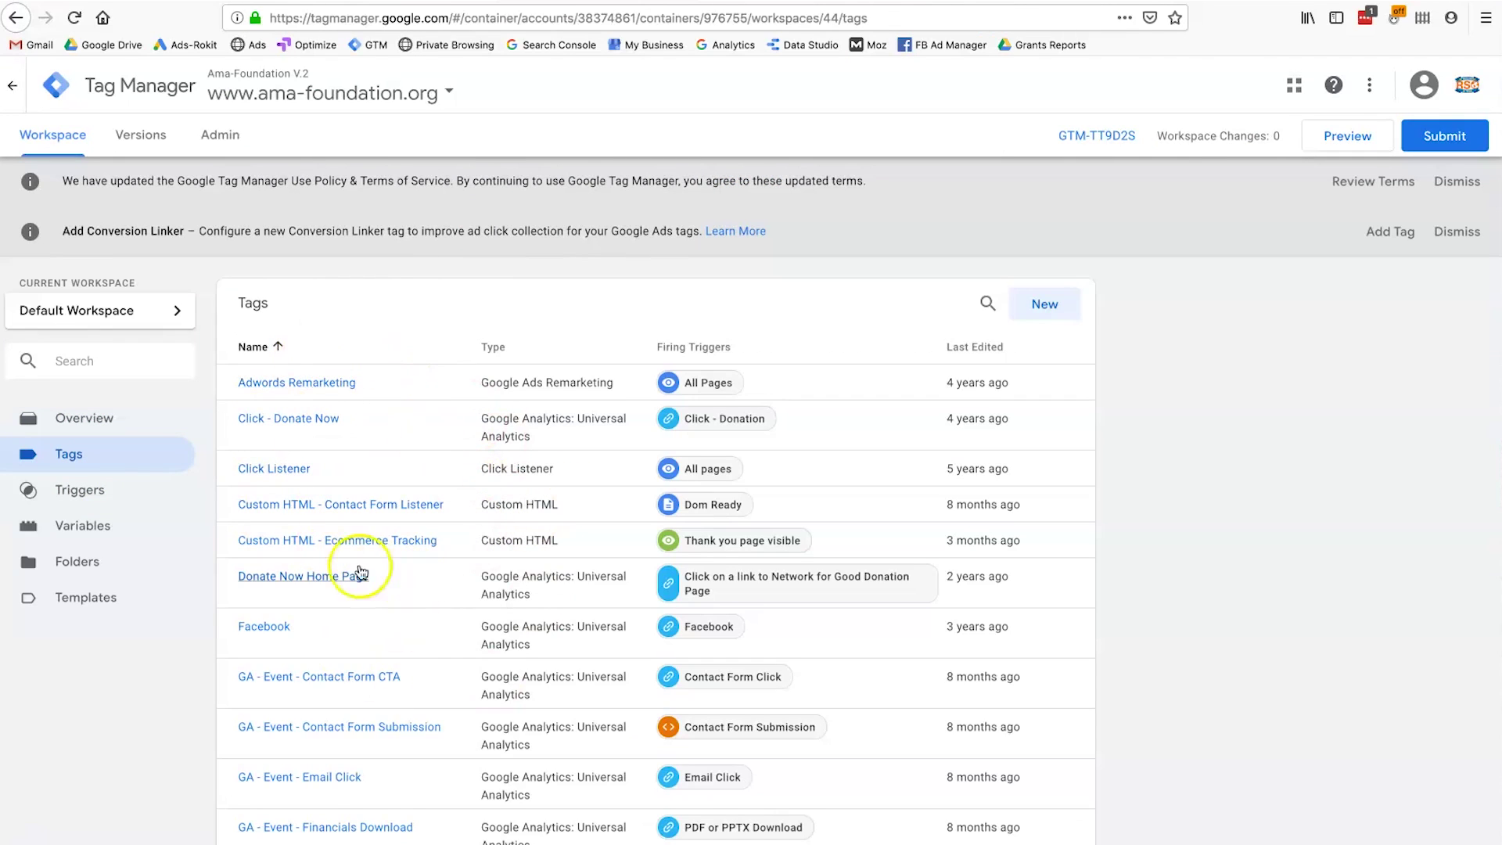
pyautogui.scroll(-1, 277, 682)
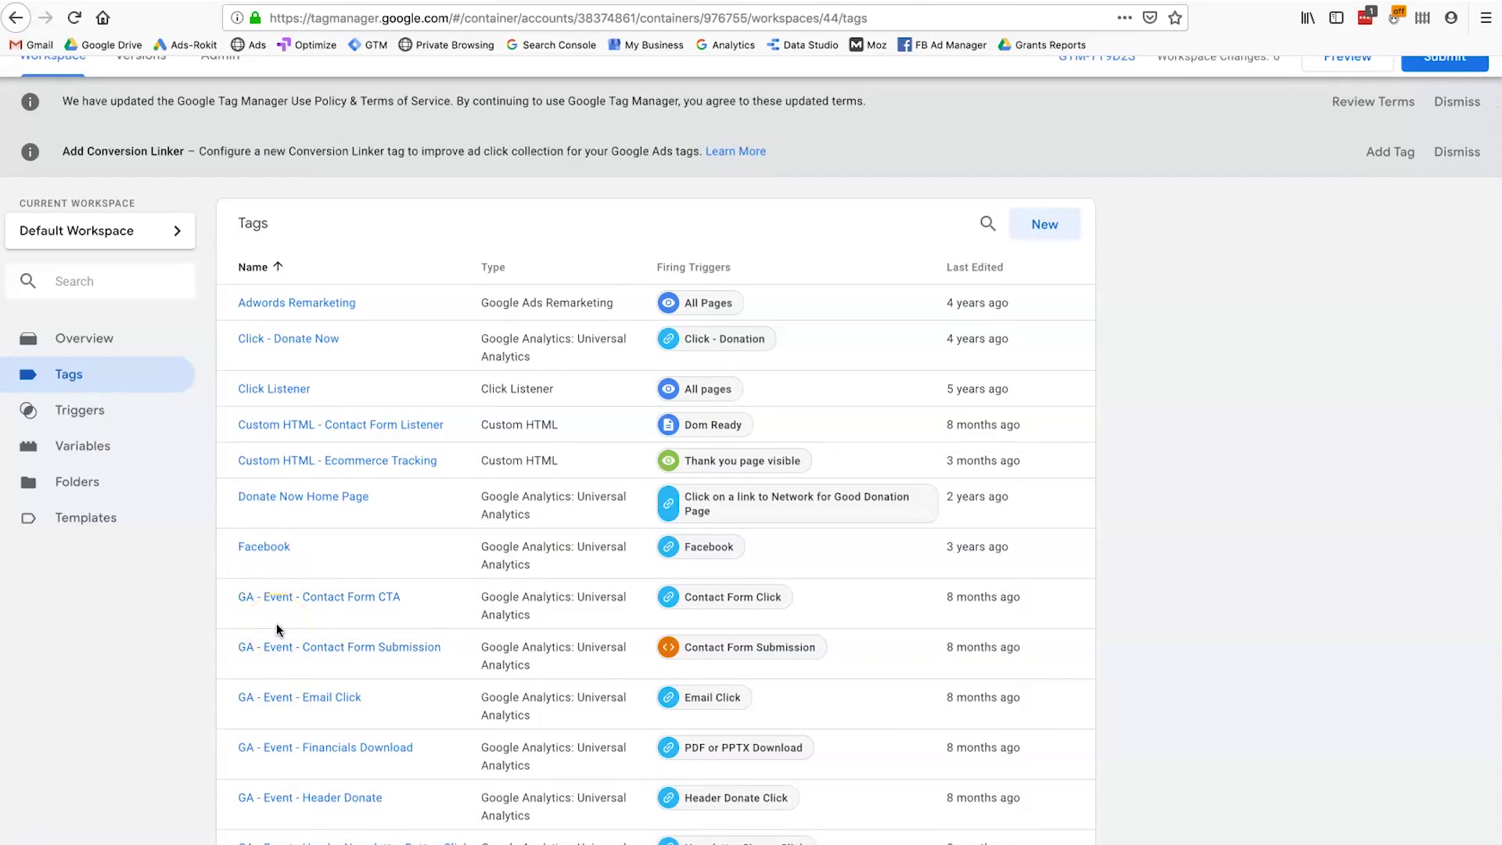
pyautogui.click(250, 621)
pyautogui.click(249, 600)
pyautogui.doubleClick(250, 602)
pyautogui.moveTo(253, 602); pyautogui.dragTo(553, 608)
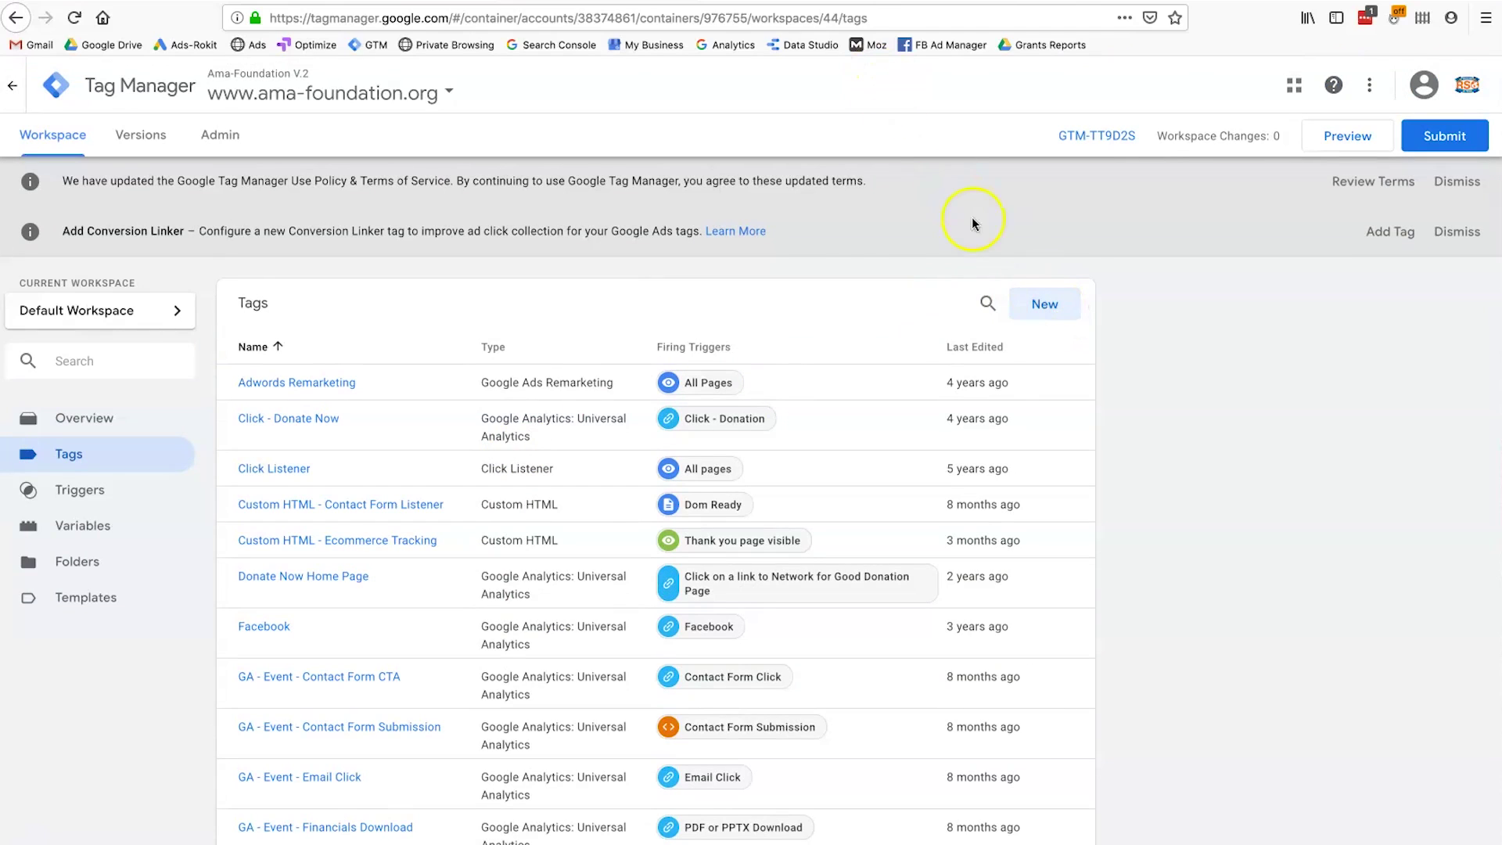
# Create a new tag of type Google Analytics: Universal Analytics with the track type Event
pyautogui.click(1029, 311)
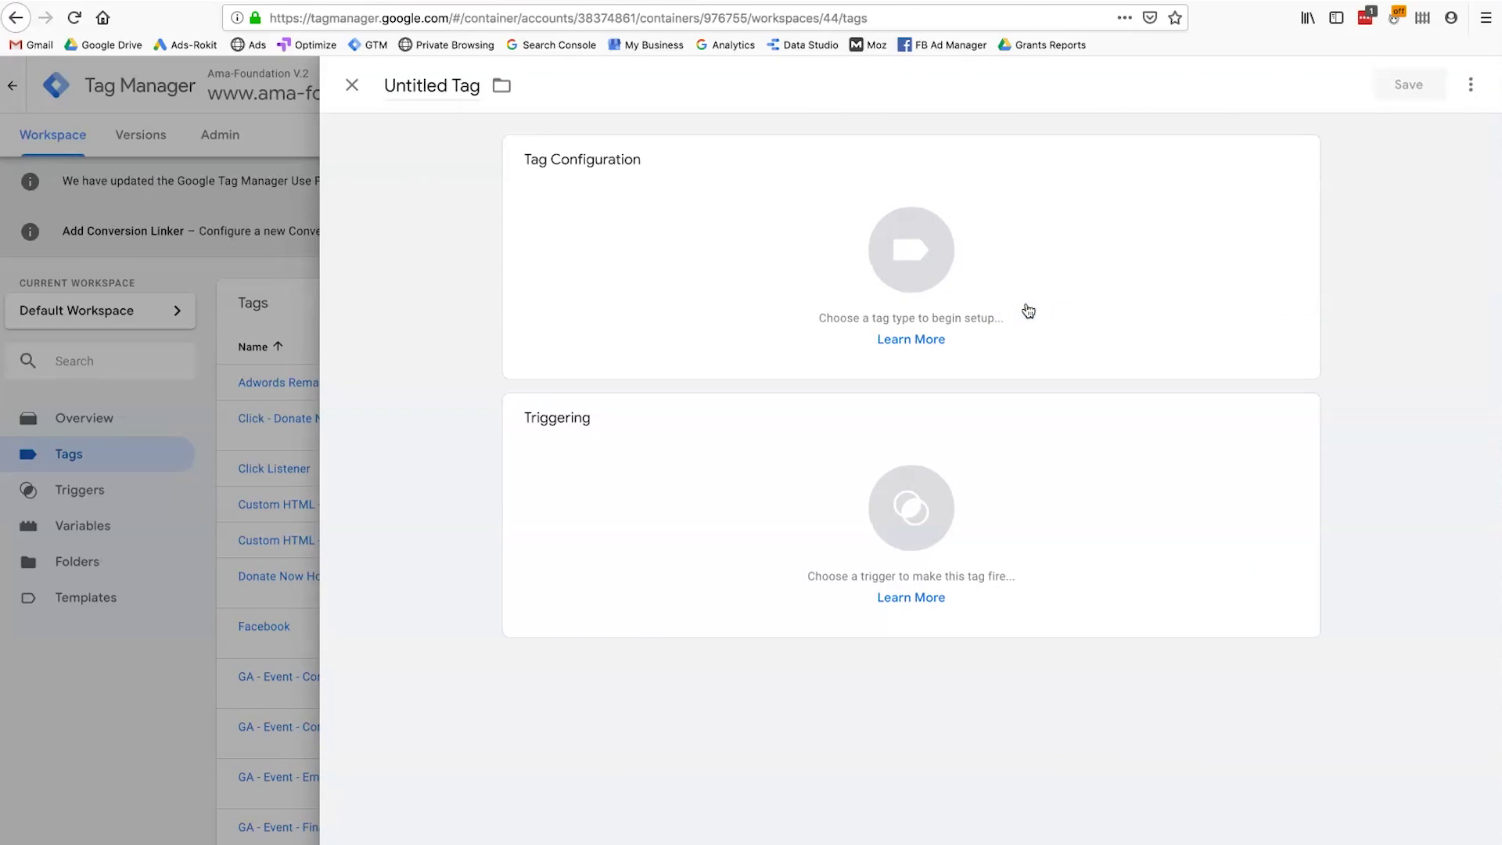
pyautogui.click(1174, 239)
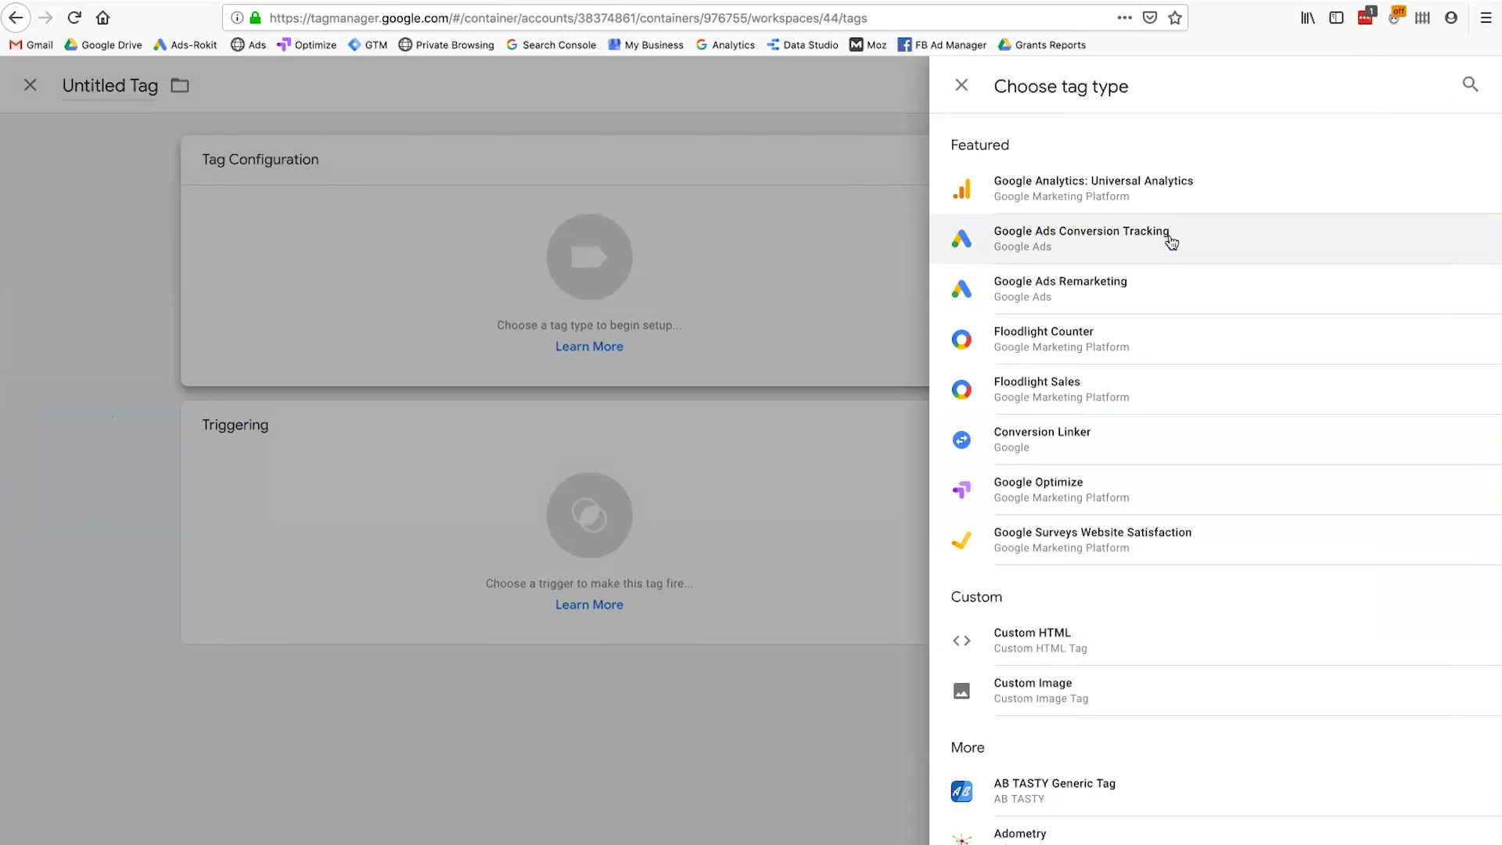
pyautogui.click(1010, 205)
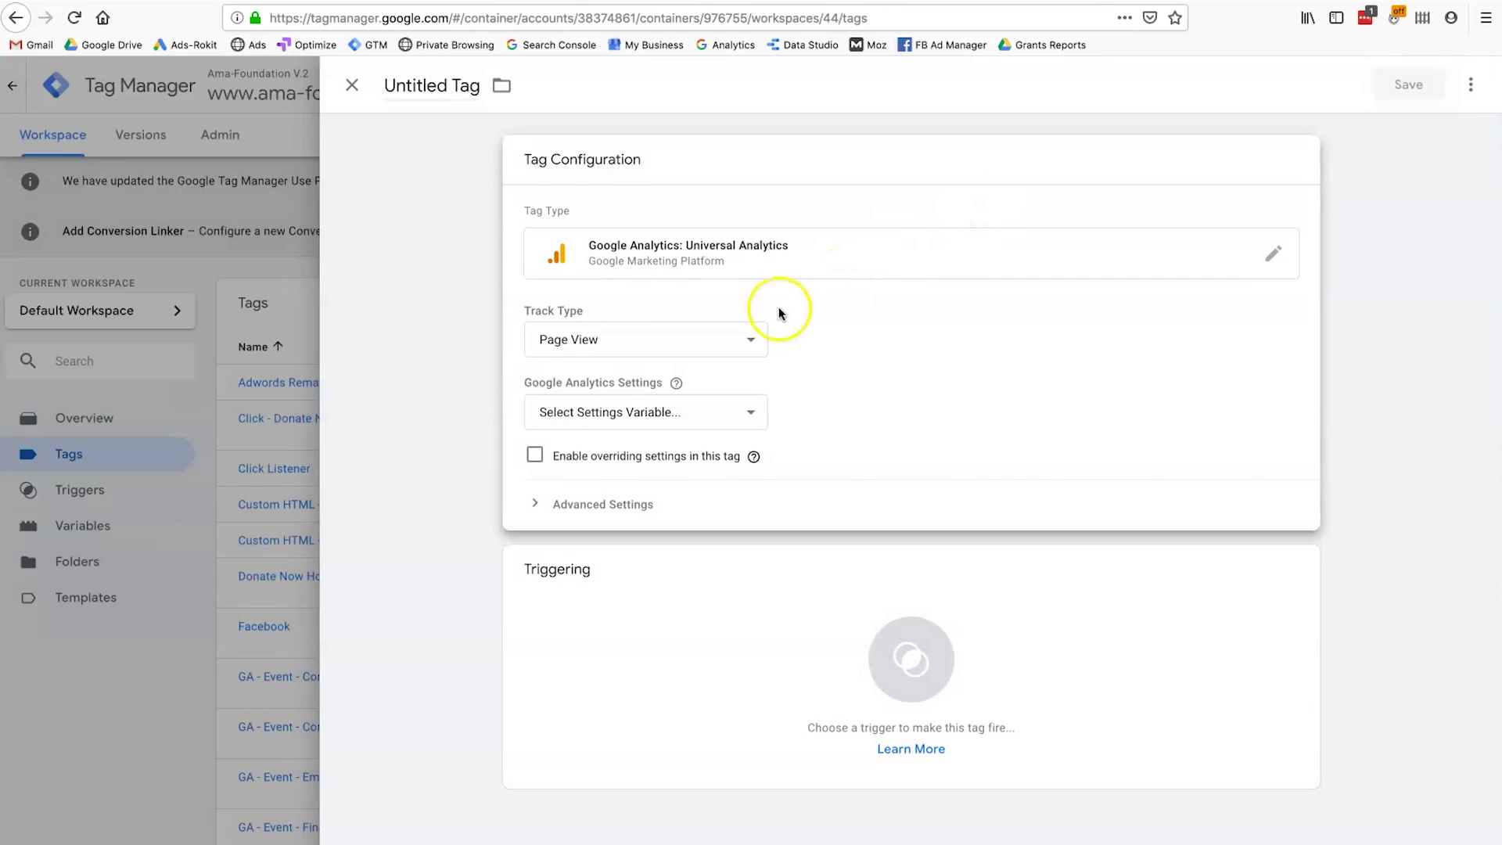
pyautogui.click(727, 334)
pyautogui.click(715, 346)
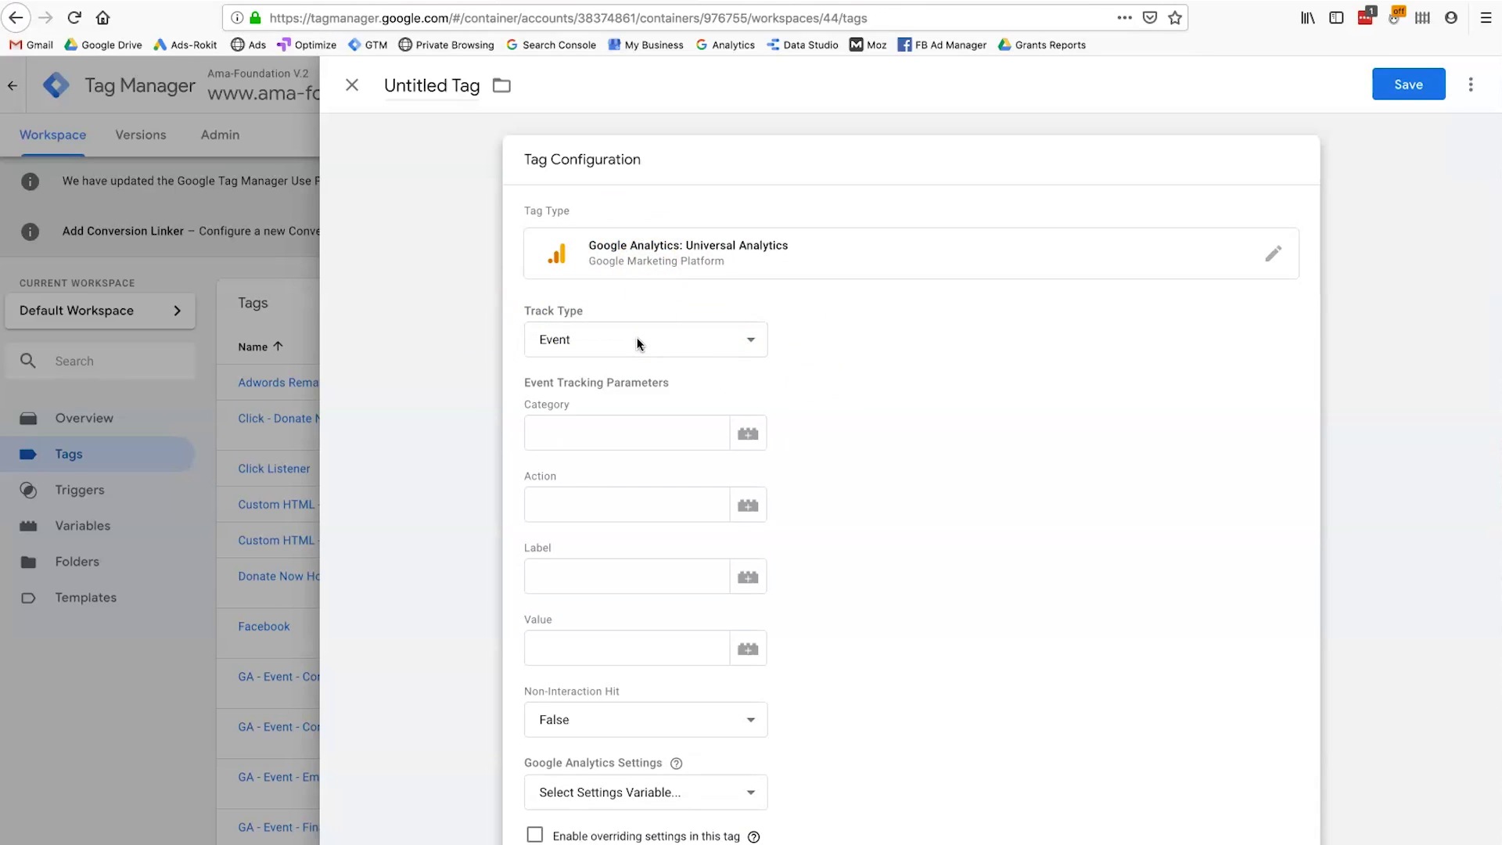
# Set the new tag's event category to Header Donate and its action to Click
pyautogui.click(608, 430)
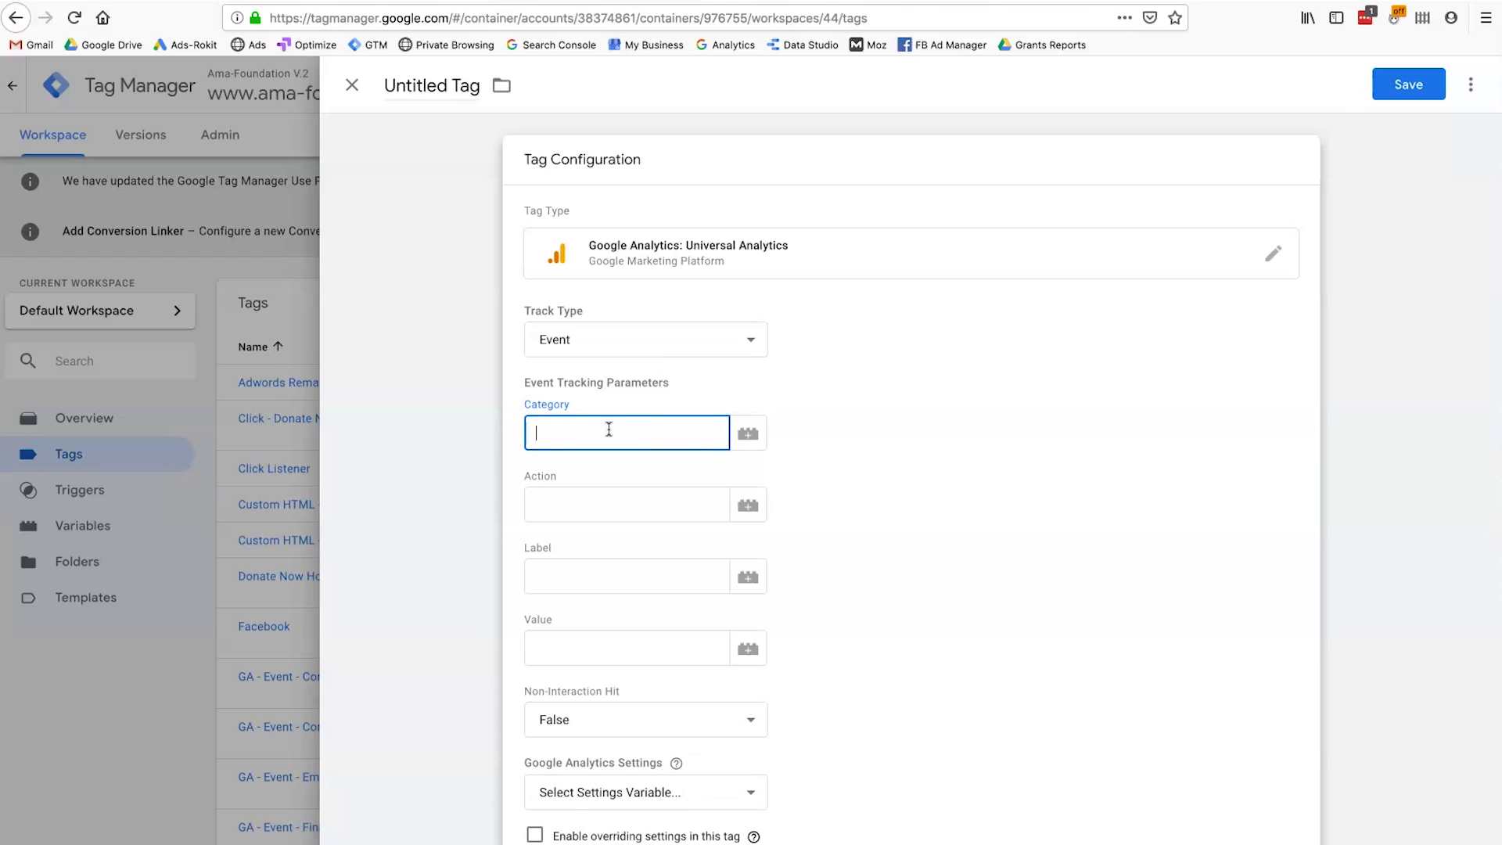
pyautogui.write('Header Donate')
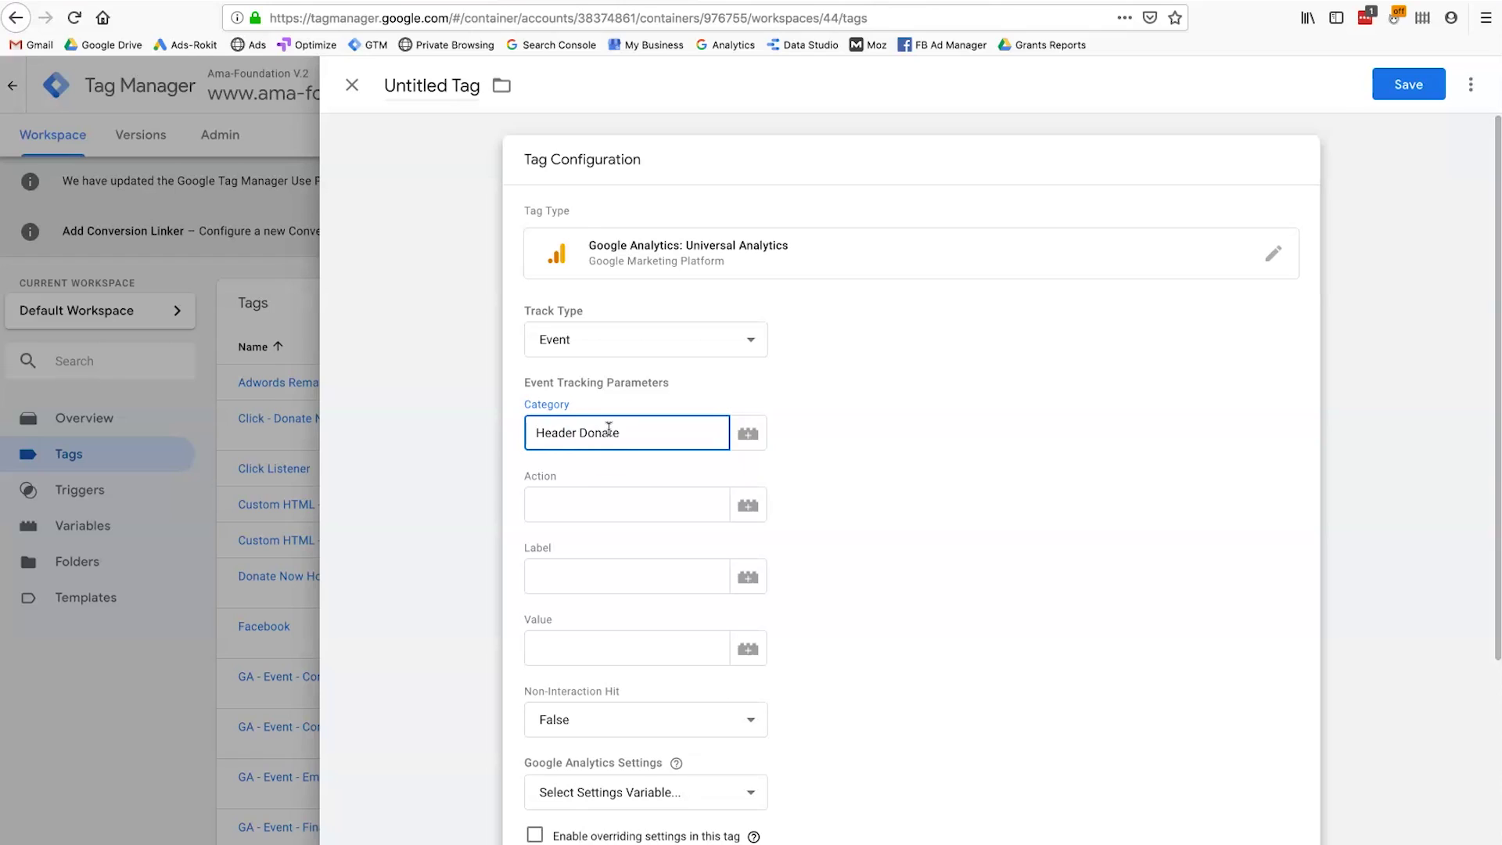
pyautogui.click(593, 515)
pyautogui.write('Click')
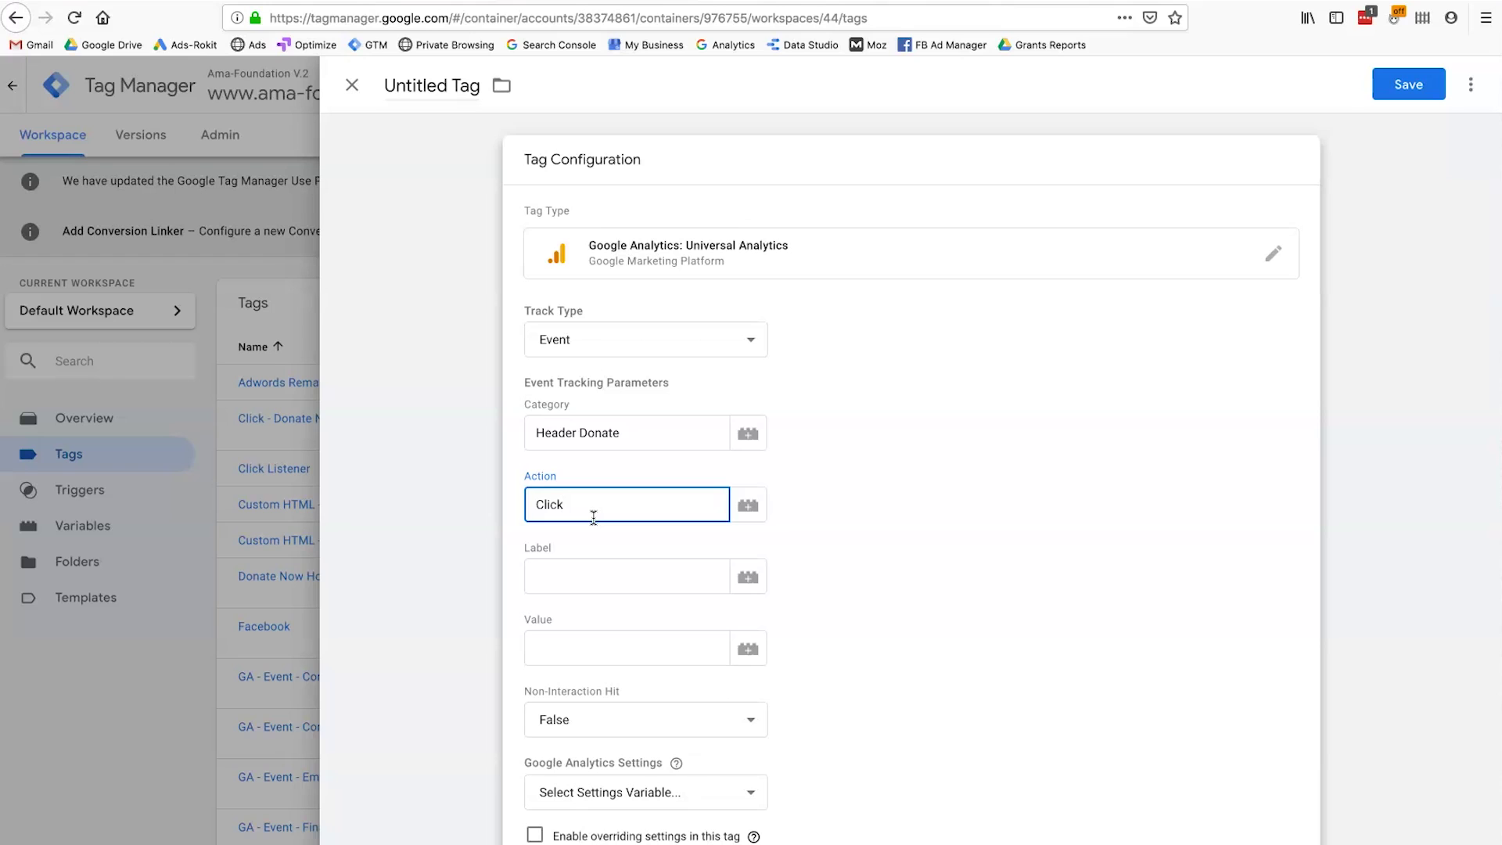
pyautogui.scroll(-1, 828, 637)
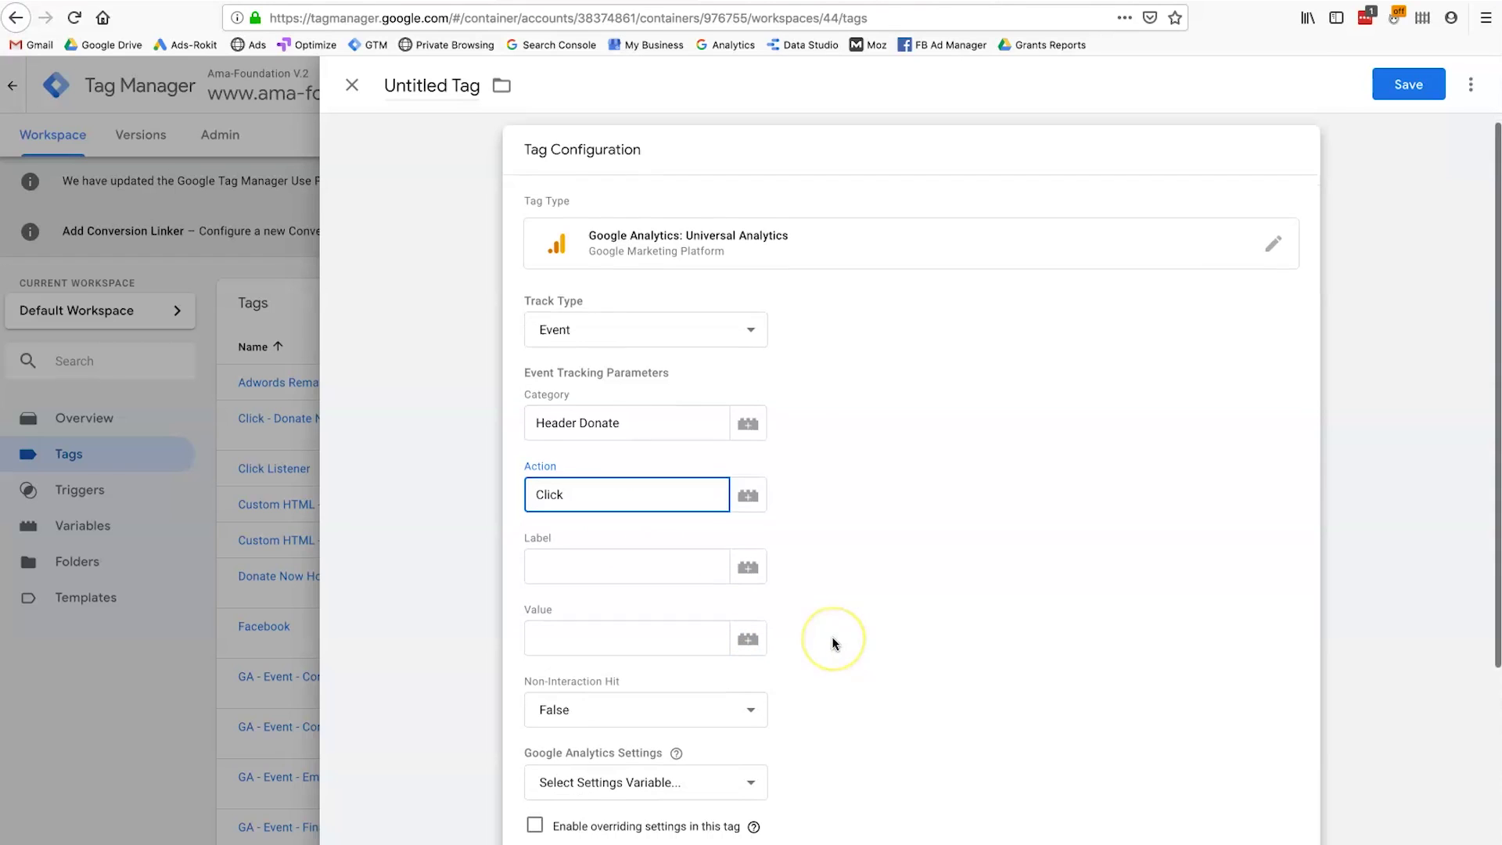
pyautogui.scroll(-2, 833, 636)
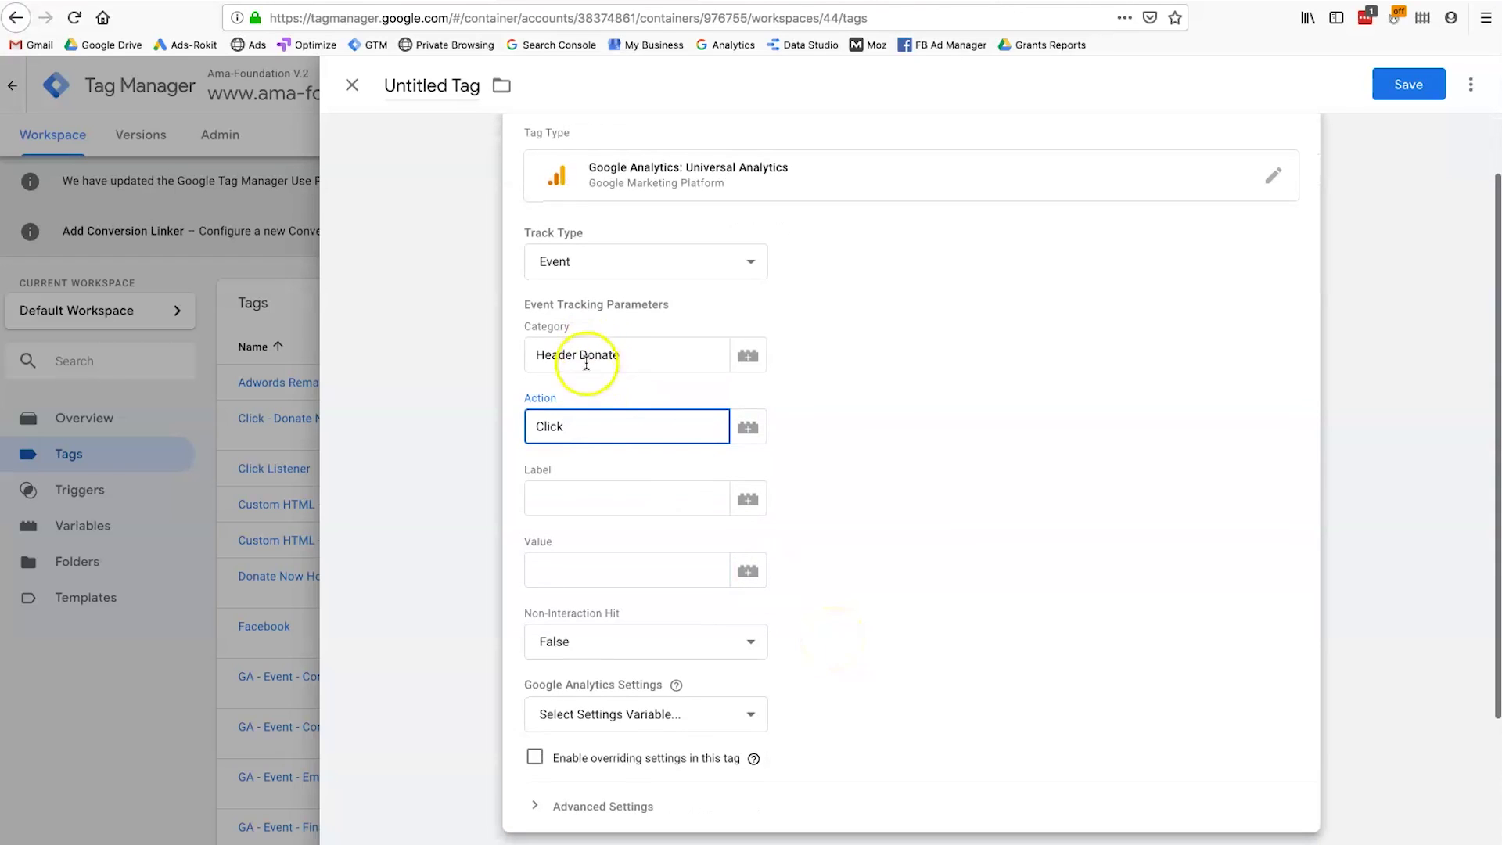
# Try Non-Interaction Hit as True on the new tag and set it back to False
pyautogui.click(627, 611)
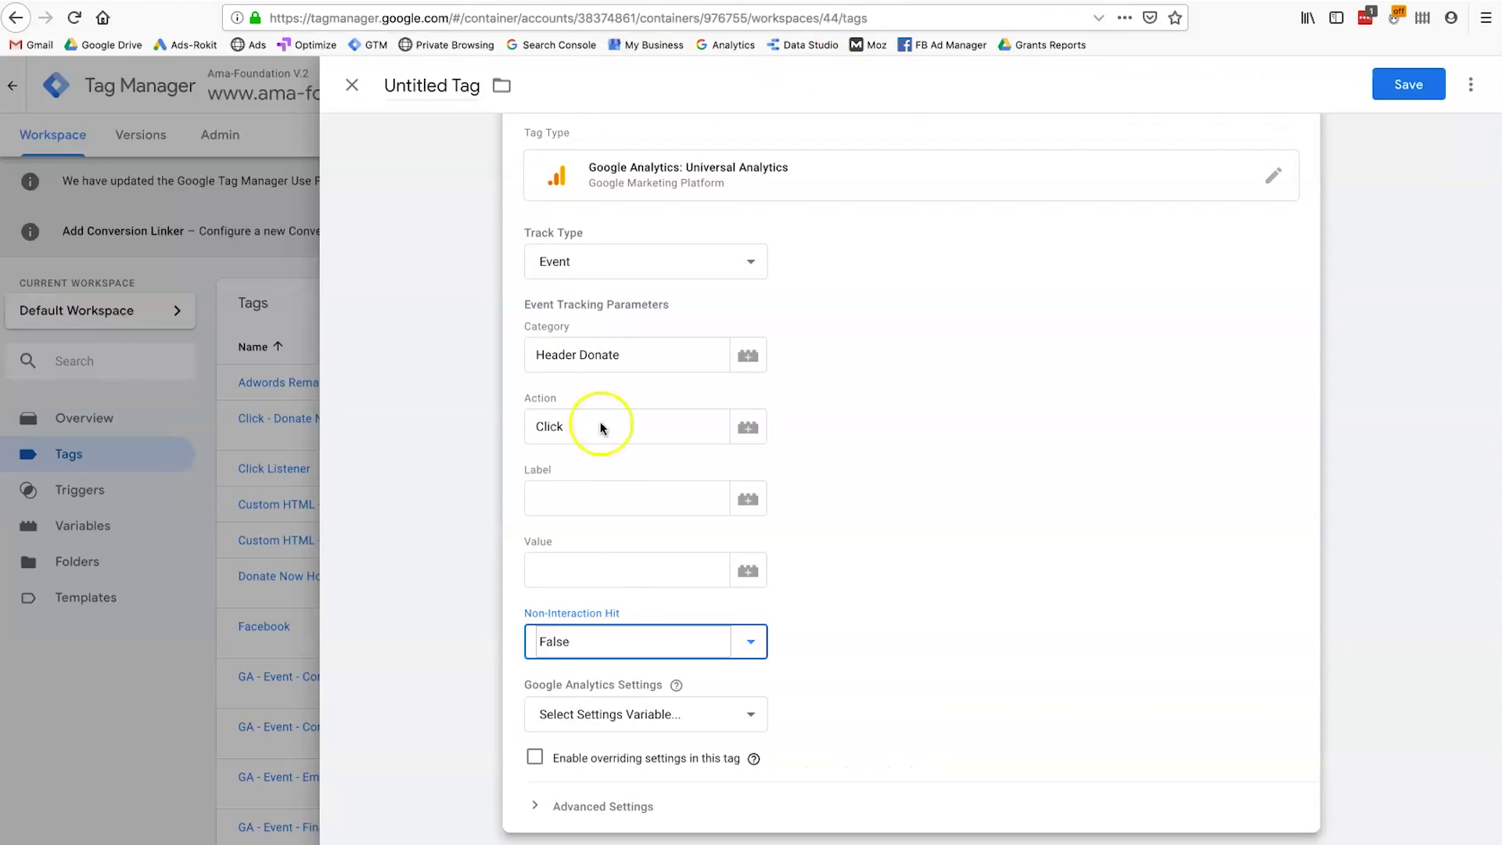
pyautogui.click(575, 645)
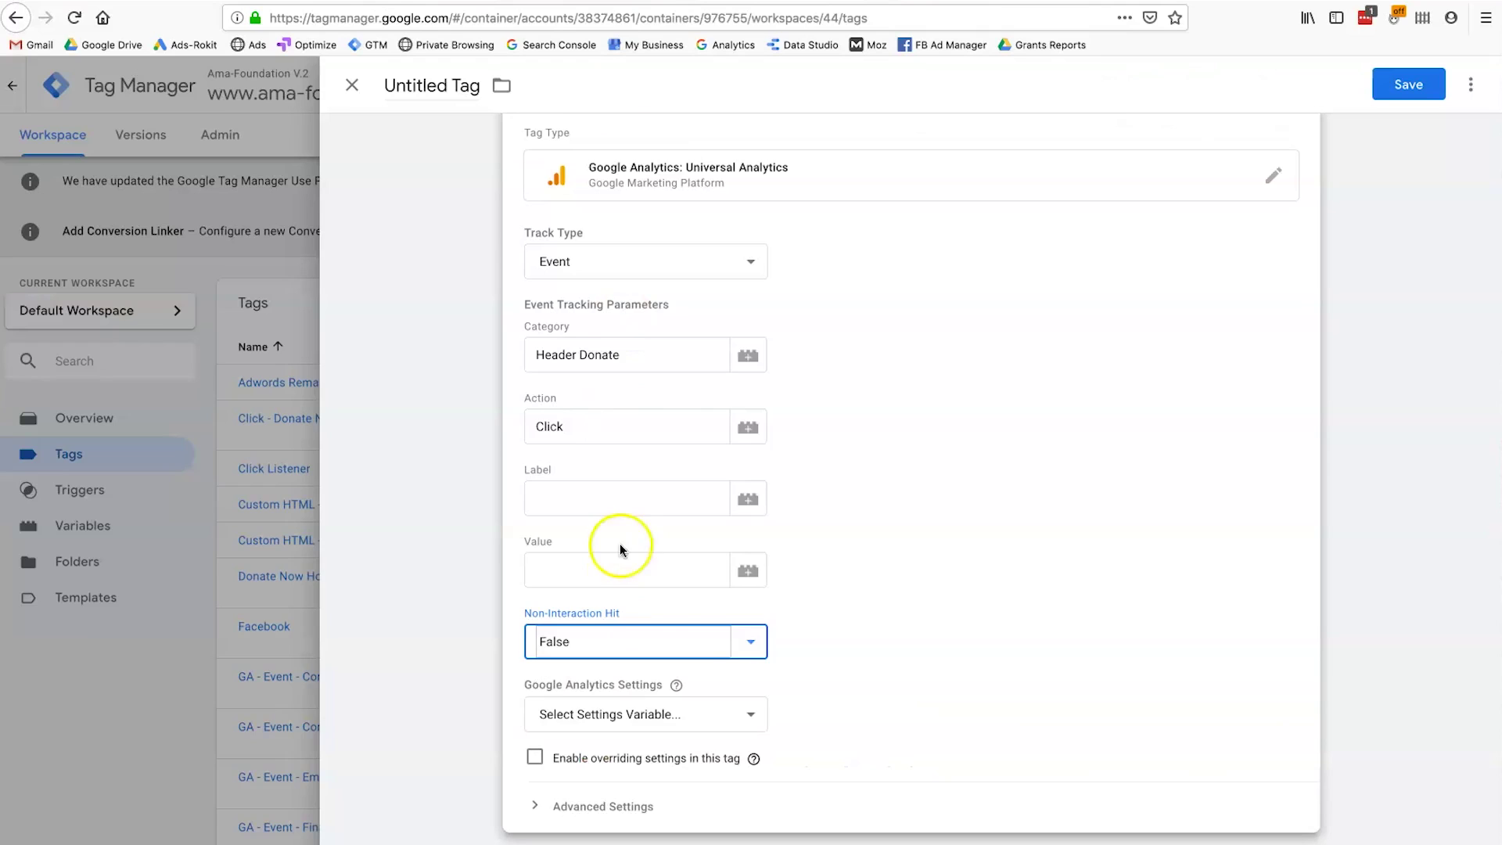
pyautogui.click(747, 641)
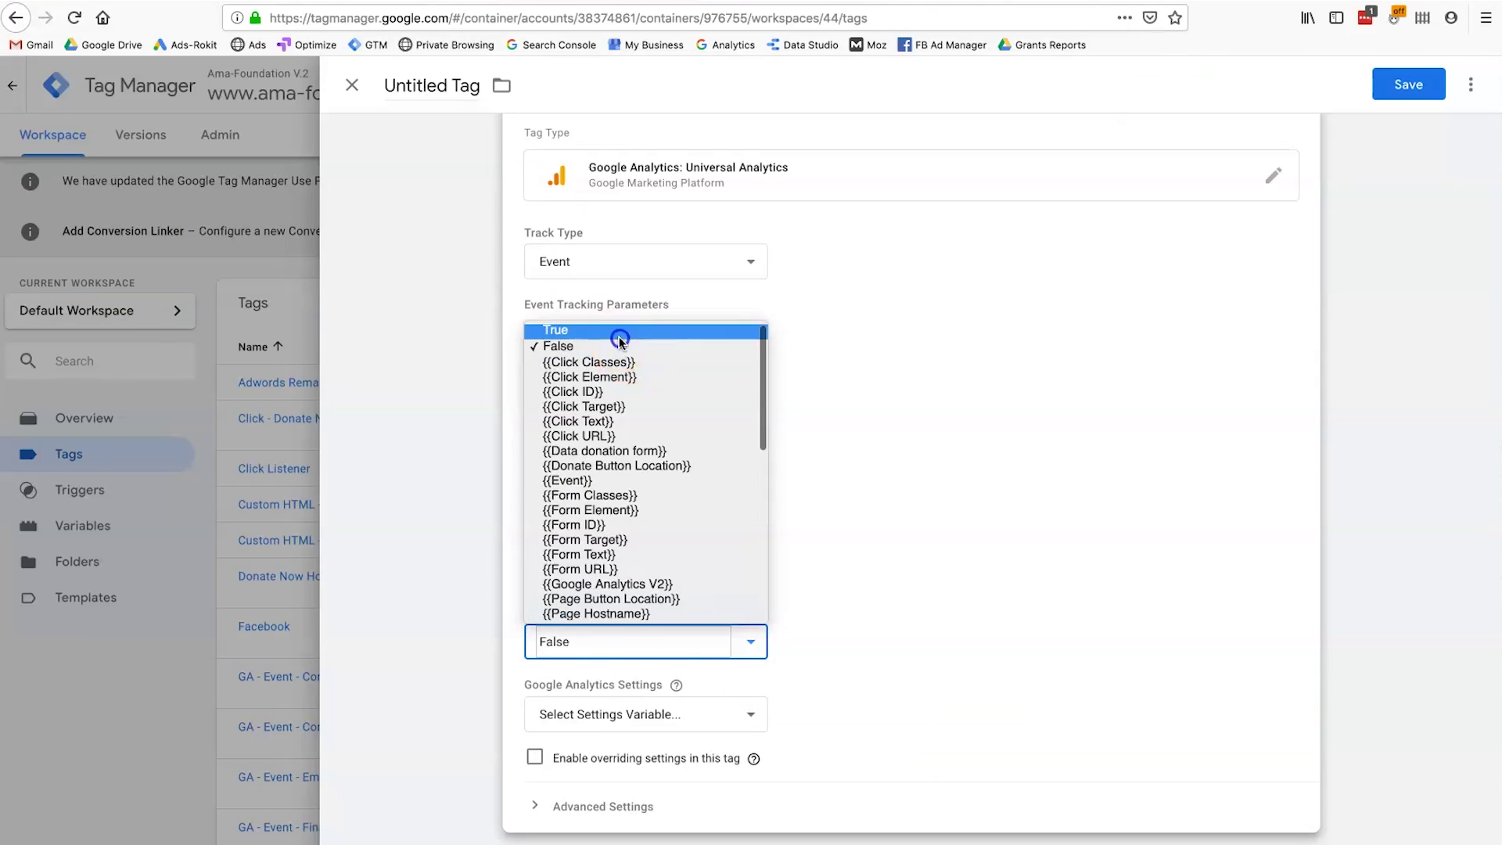
pyautogui.click(619, 332)
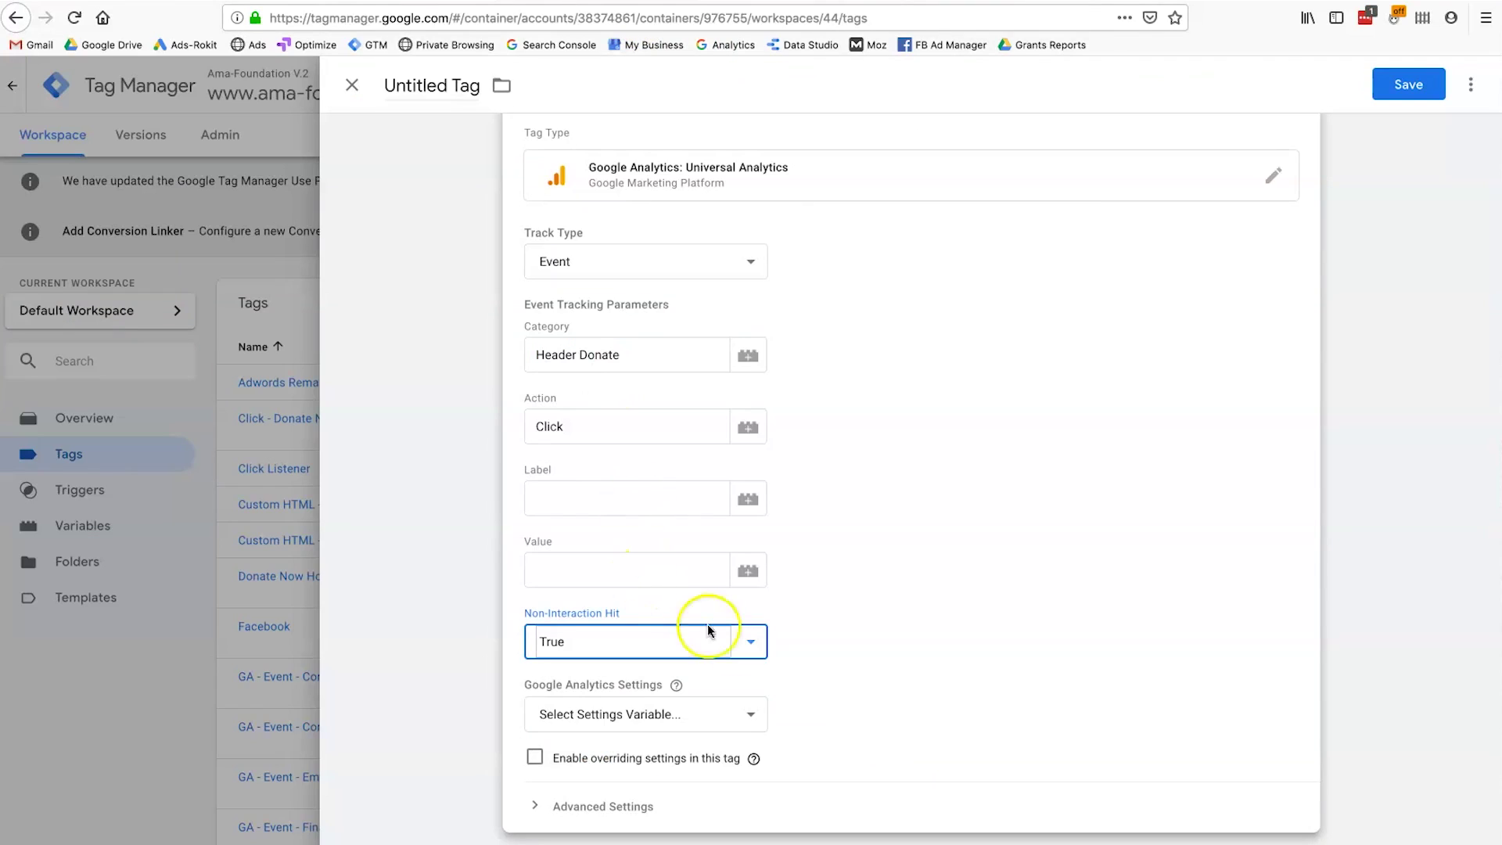
pyautogui.click(710, 629)
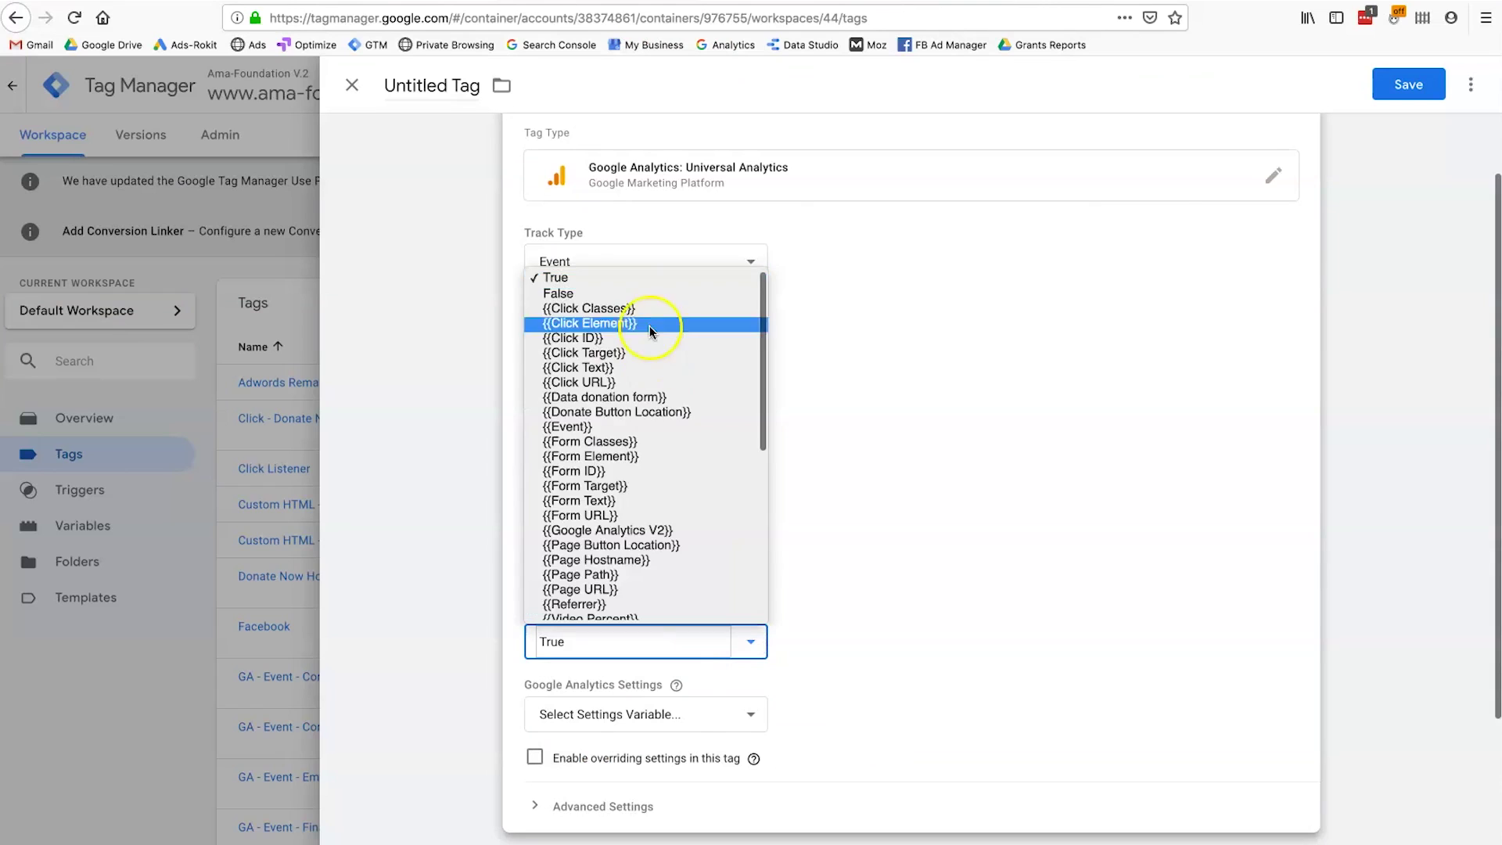
pyautogui.click(632, 299)
# Select the {{Google Analytics V2}} settings variable as the new tag's Google Analytics Settings
pyautogui.scroll(-1, 641, 547)
pyautogui.click(645, 648)
pyautogui.click(654, 657)
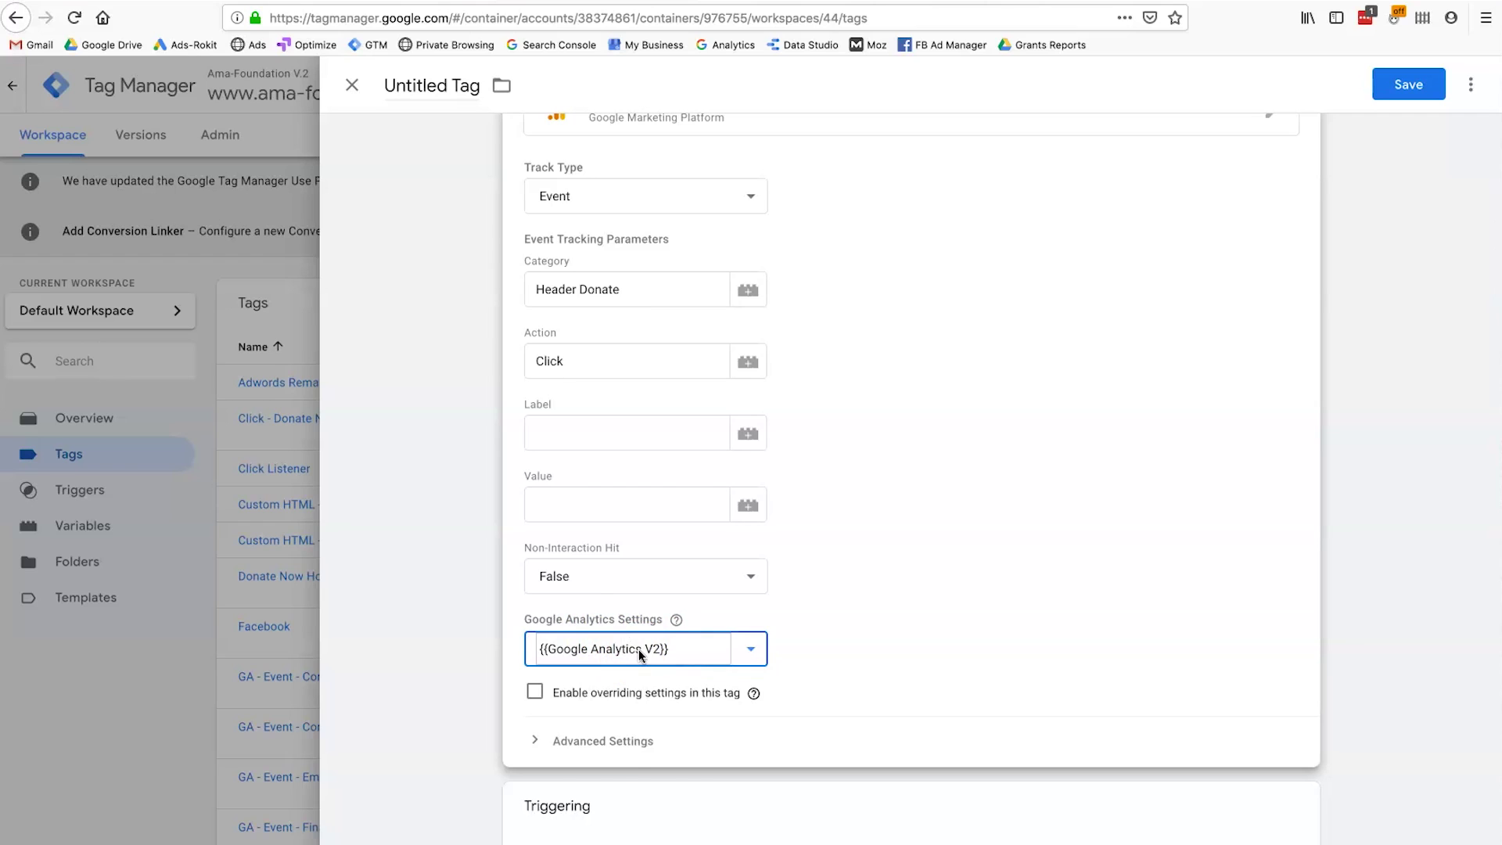
pyautogui.scroll(1, 824, 622)
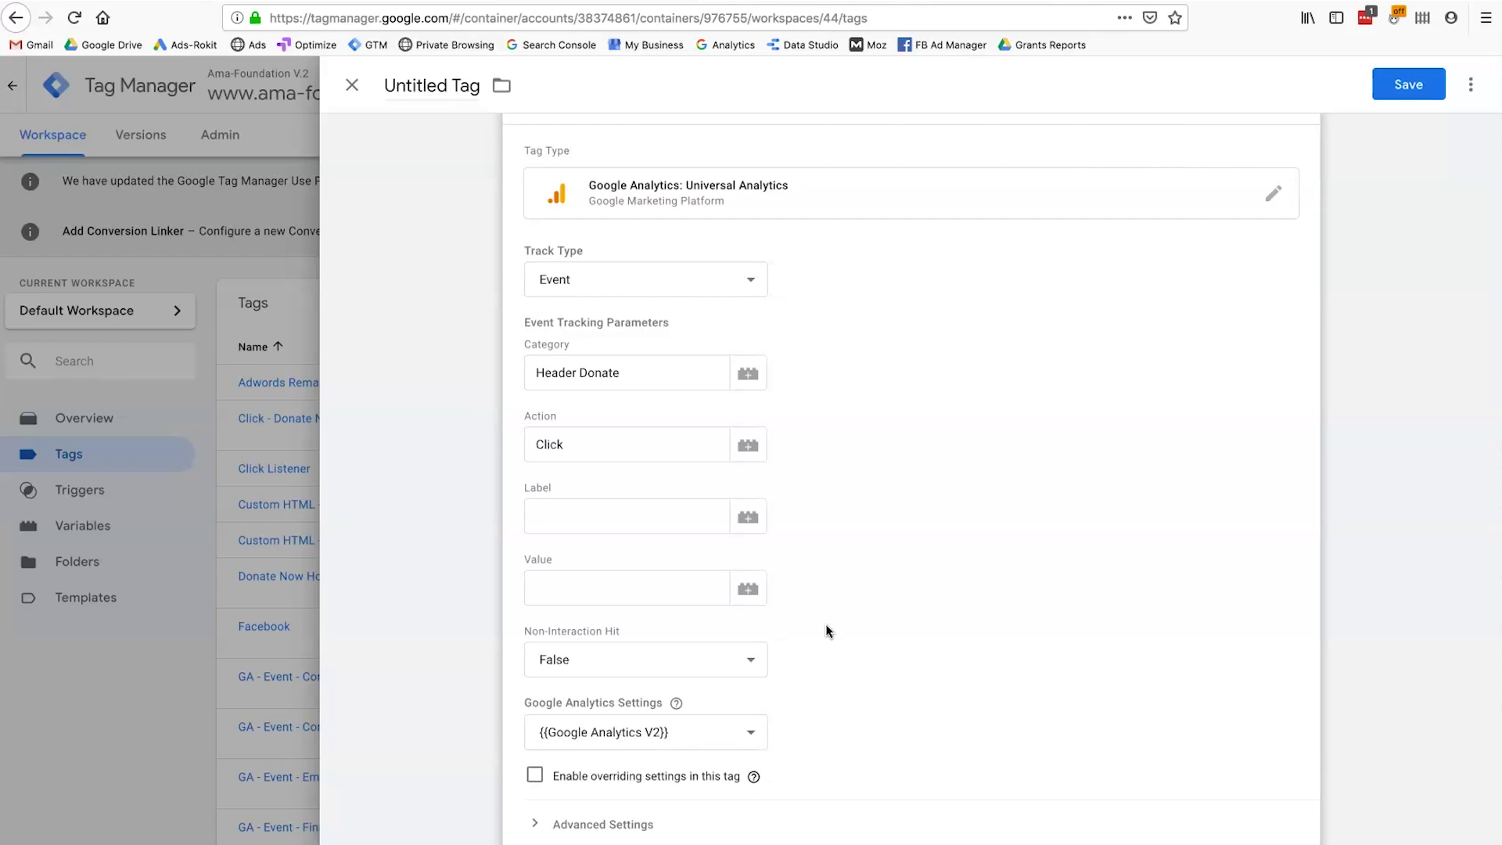
# Set the event value of the new Header Donate tag to 1
pyautogui.click(638, 587)
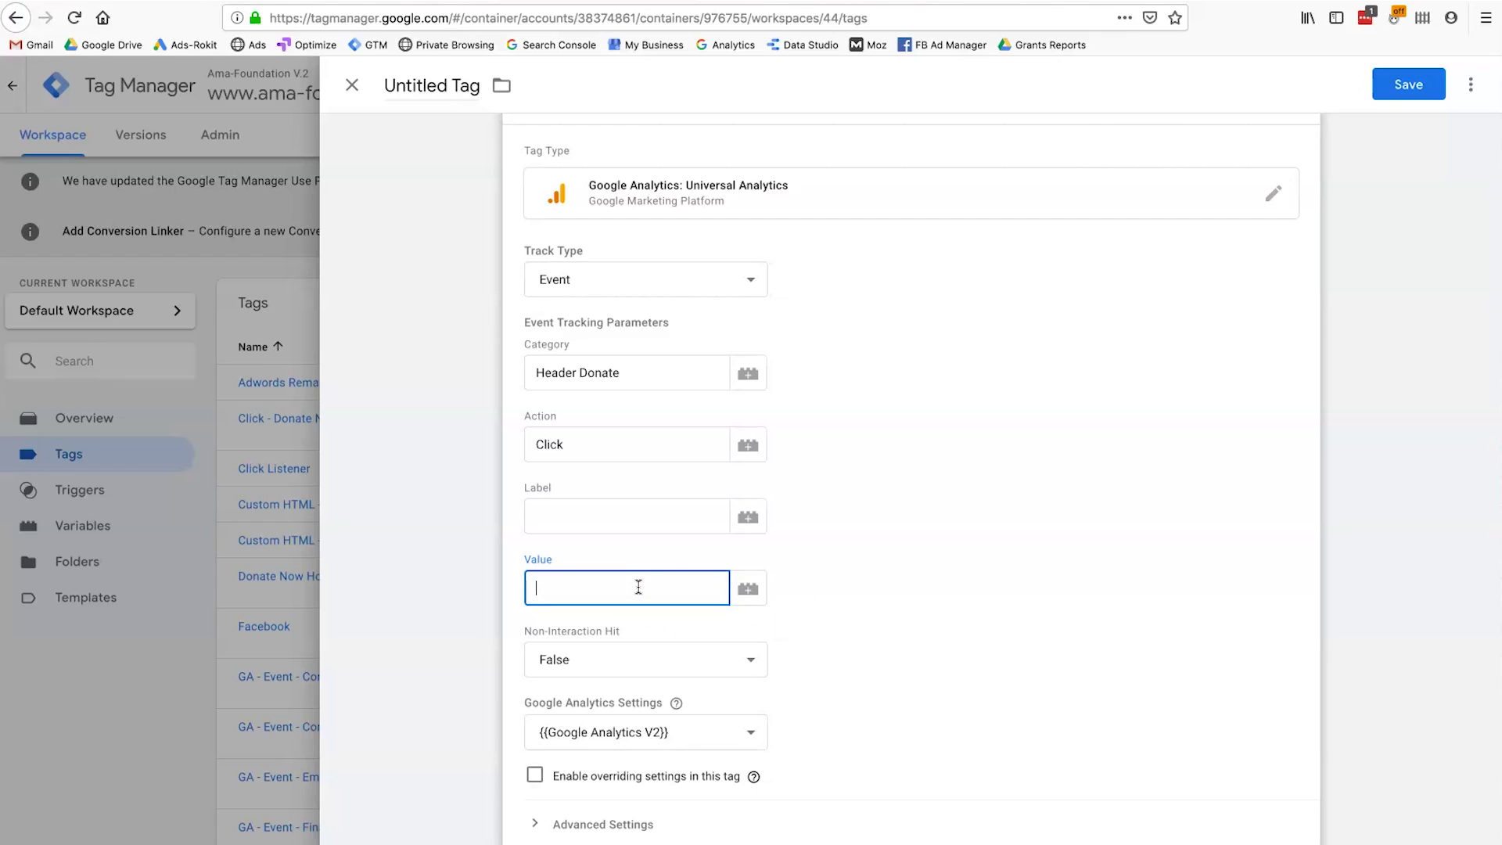
pyautogui.write('1')
pyautogui.click(570, 443)
pyautogui.click(564, 504)
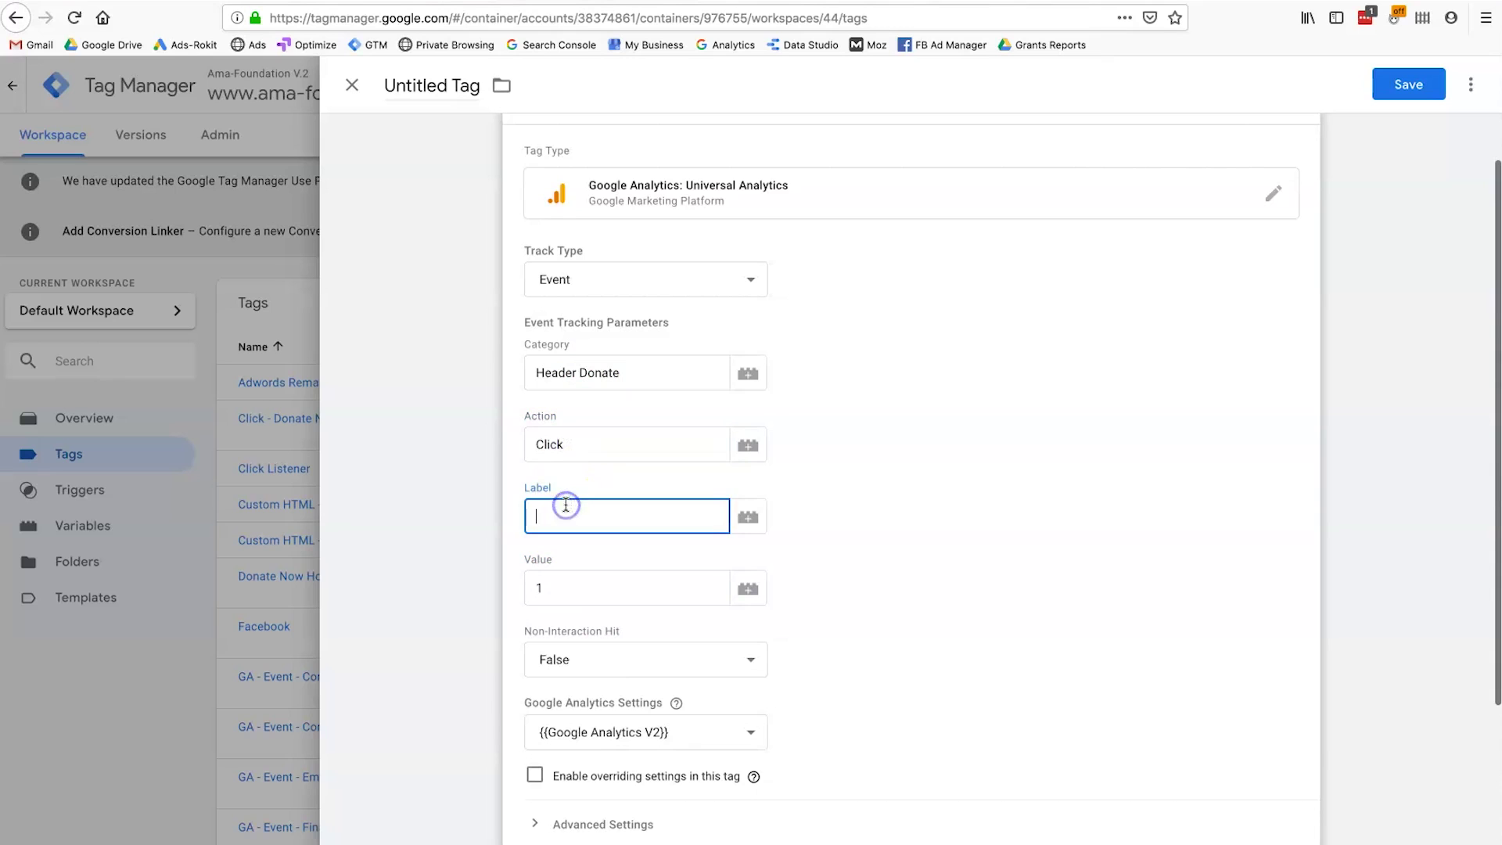
pyautogui.click(567, 580)
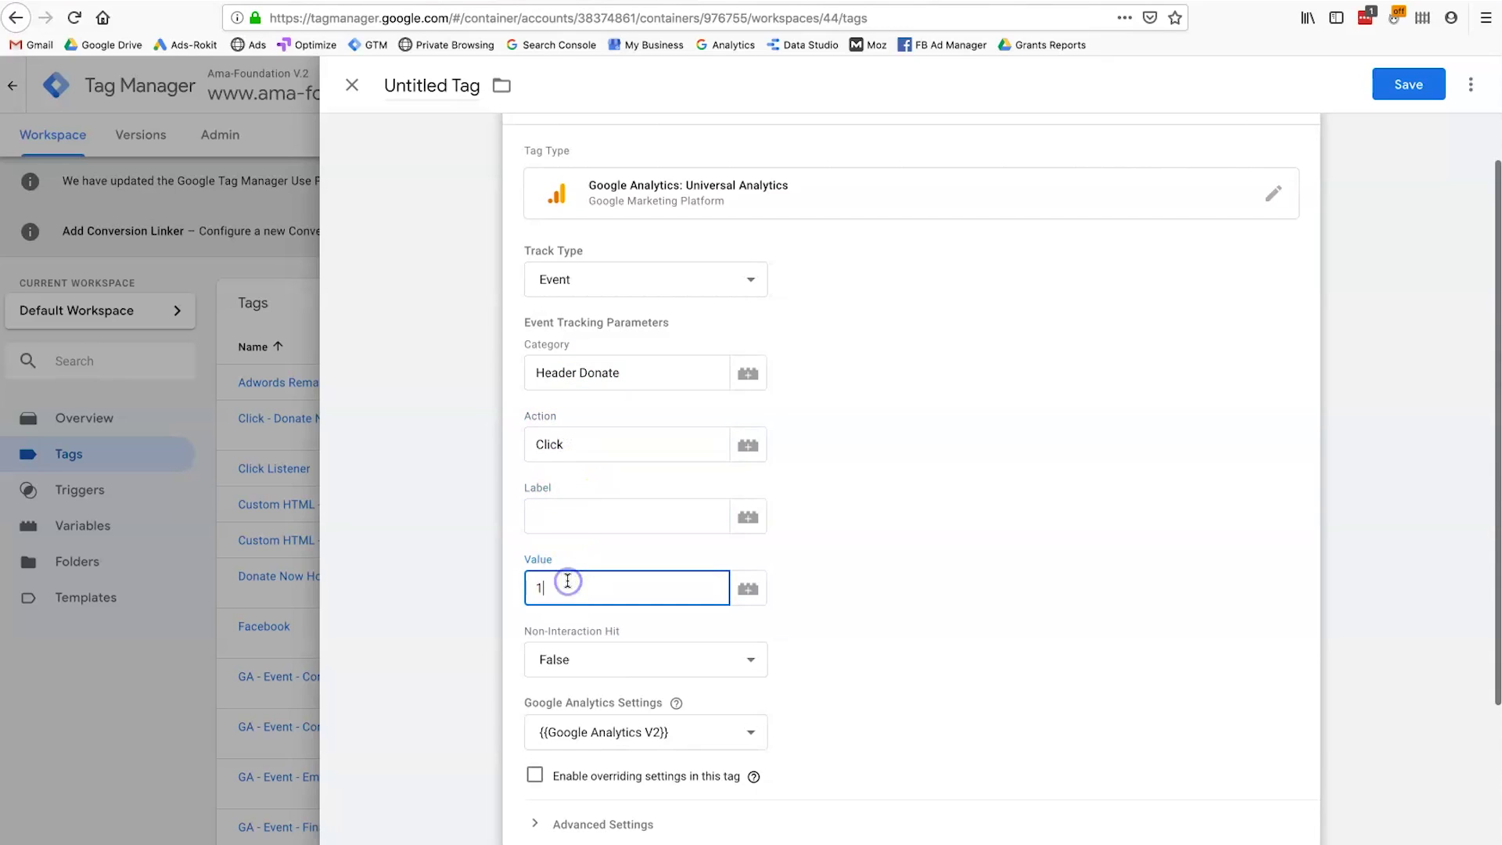
# View the Top Events report in Google Analytics by event category and return to the new tag in Google Tag Manager
pyautogui.click(210, 2)
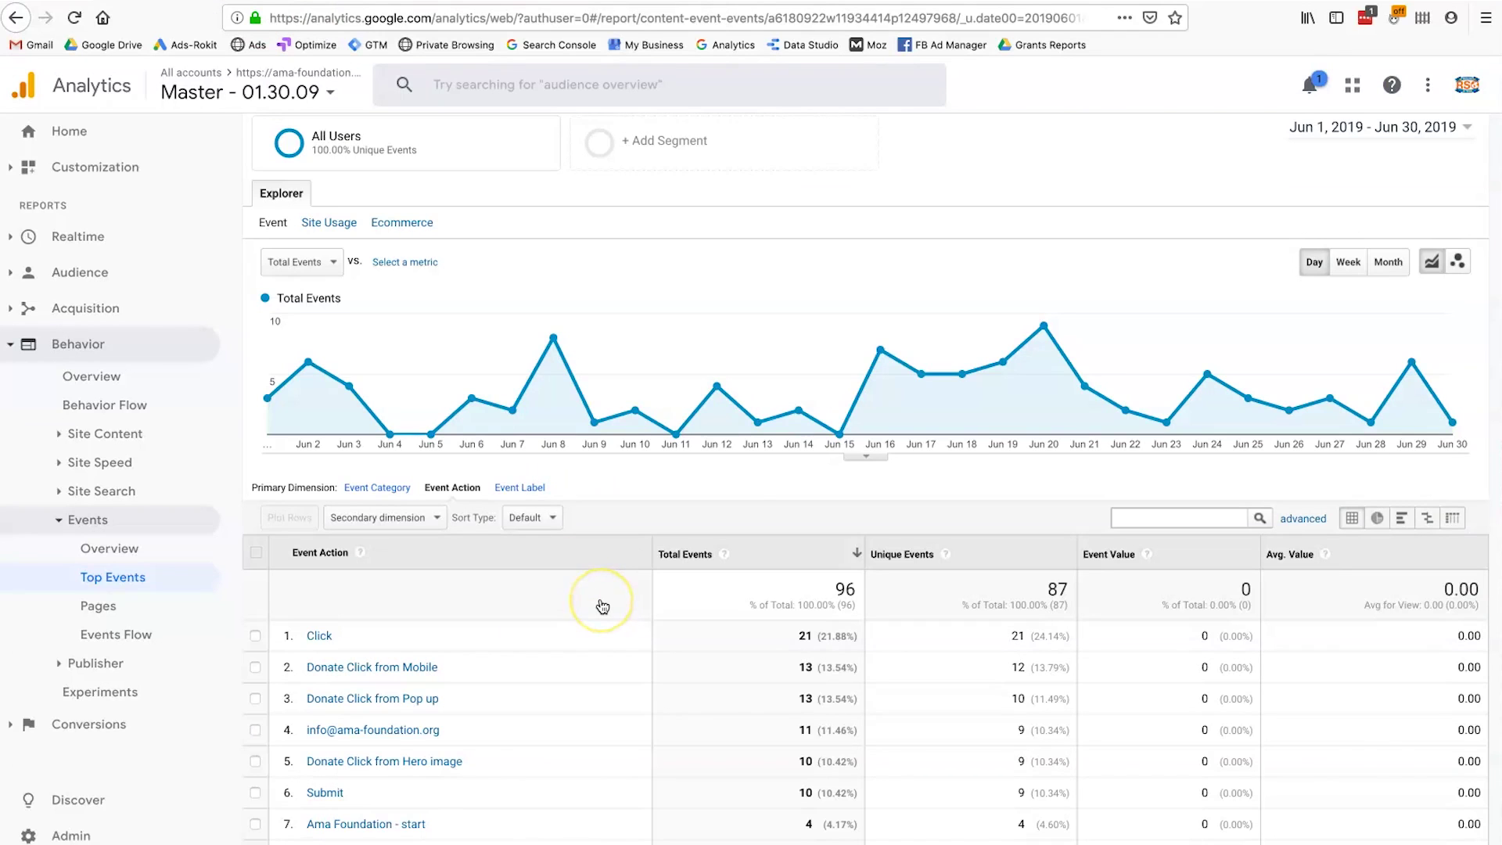
pyautogui.scroll(-1, 602, 606)
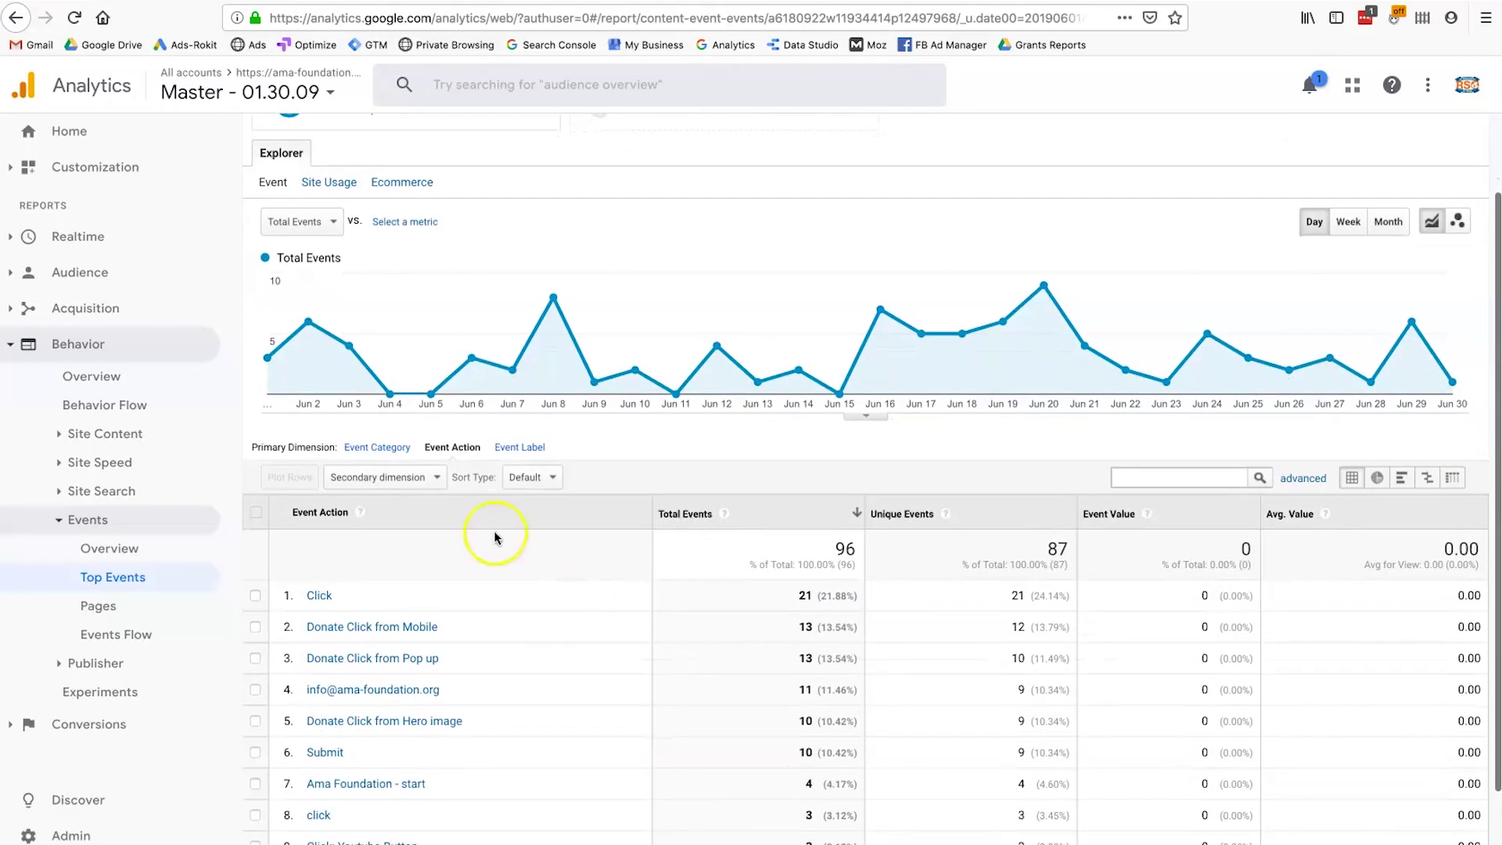
pyautogui.click(361, 448)
pyautogui.click(108, 523)
pyautogui.click(112, 577)
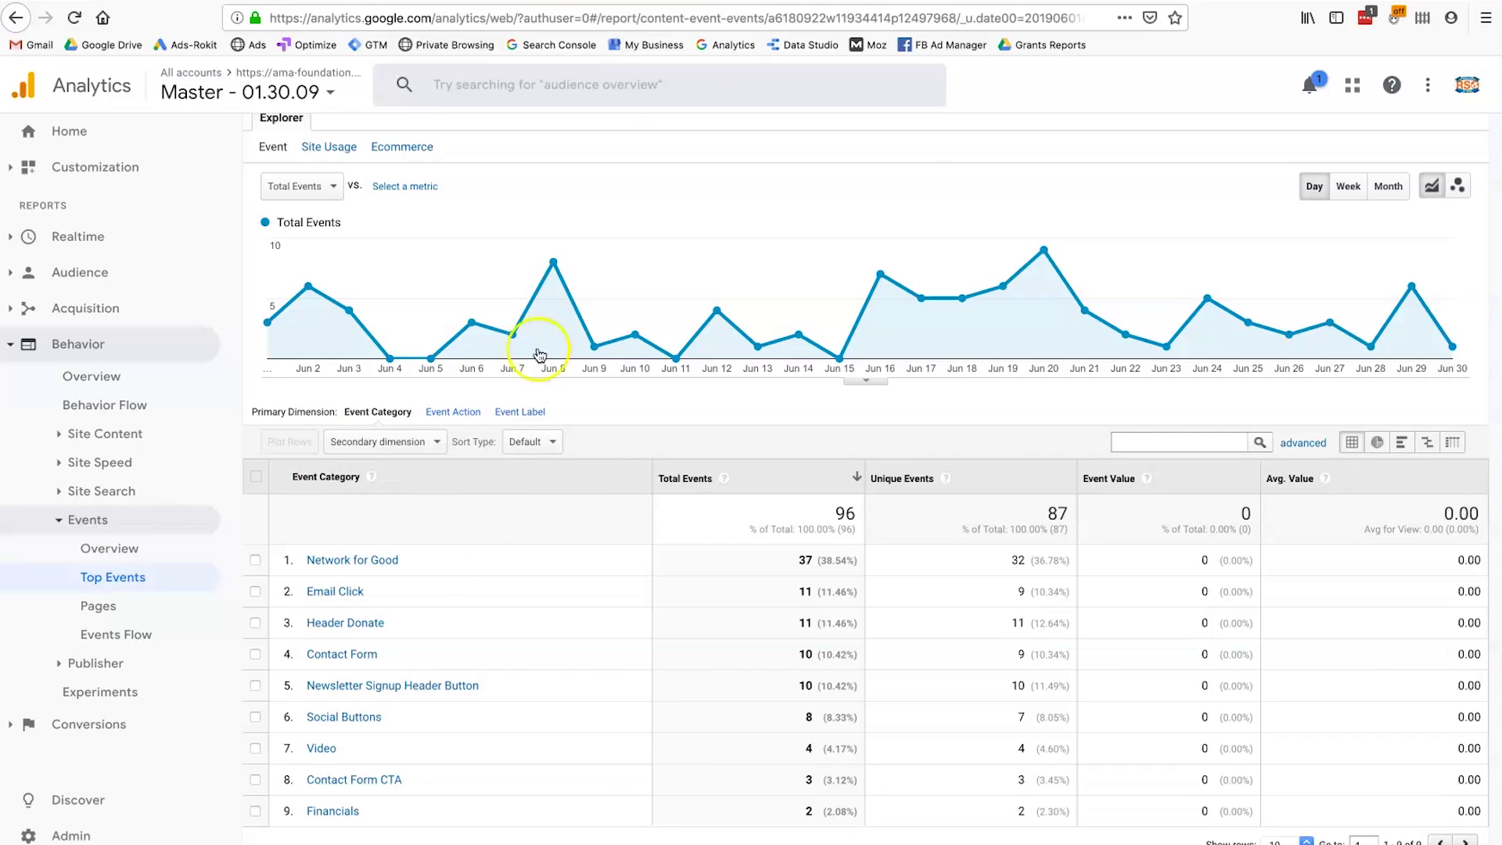
pyautogui.click(598, 3)
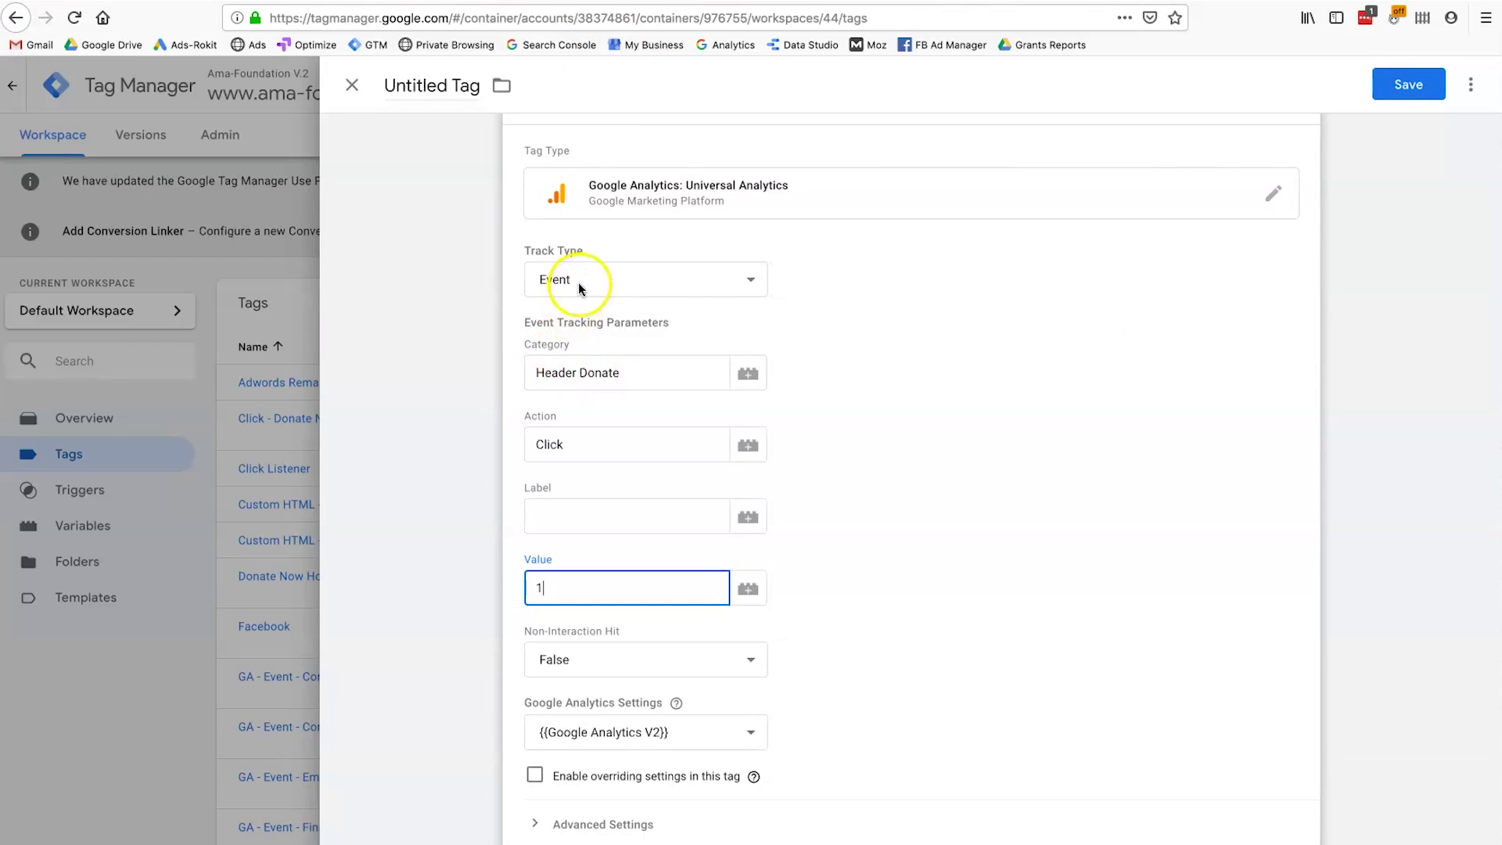
# Open the existing GA - Event - Header Donate tag and examine the variables available for its event label
pyautogui.click(577, 366)
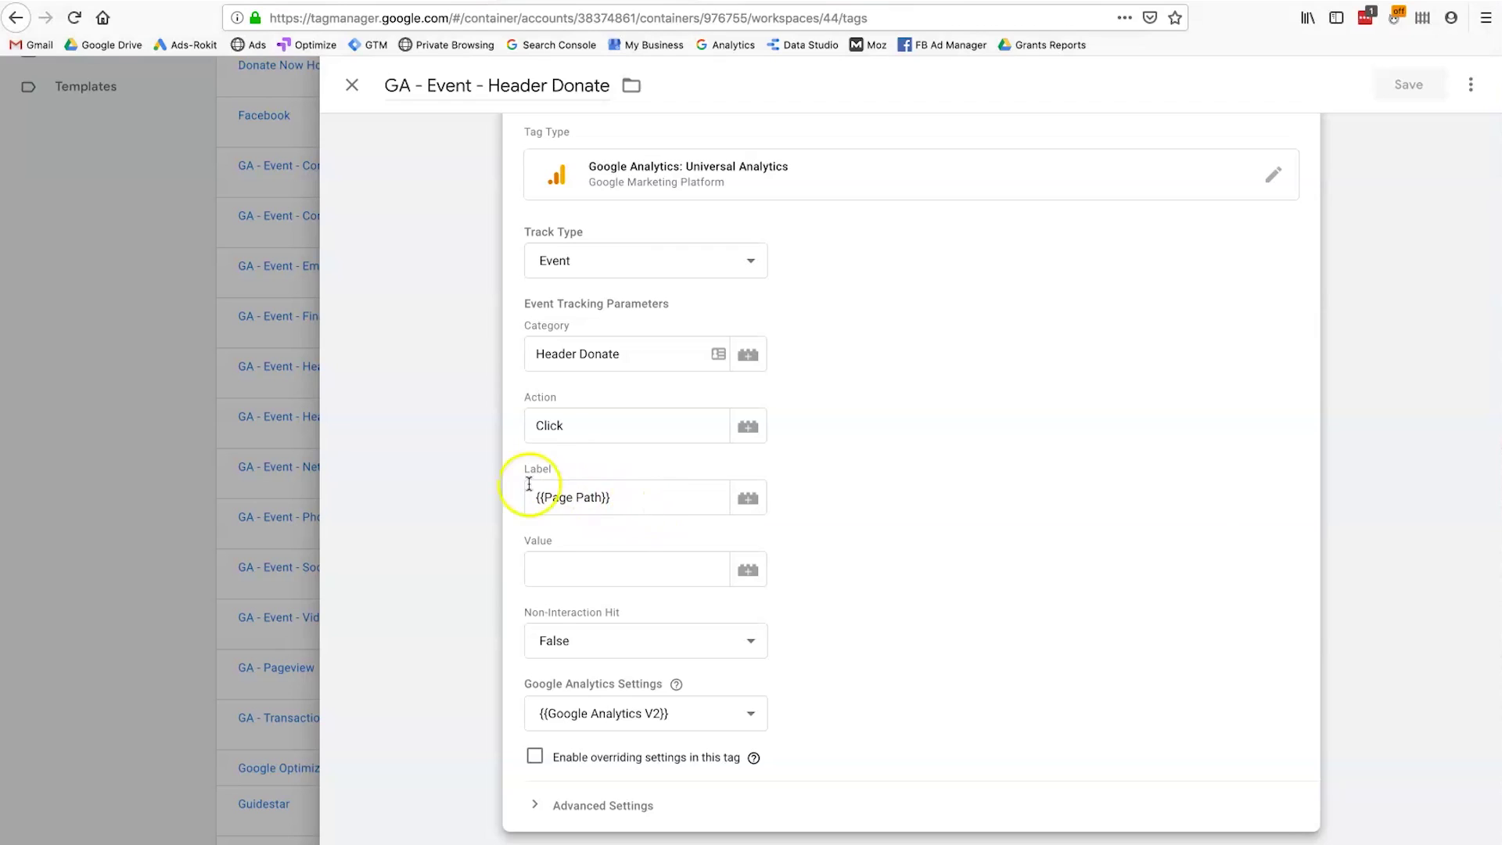
pyautogui.click(595, 494)
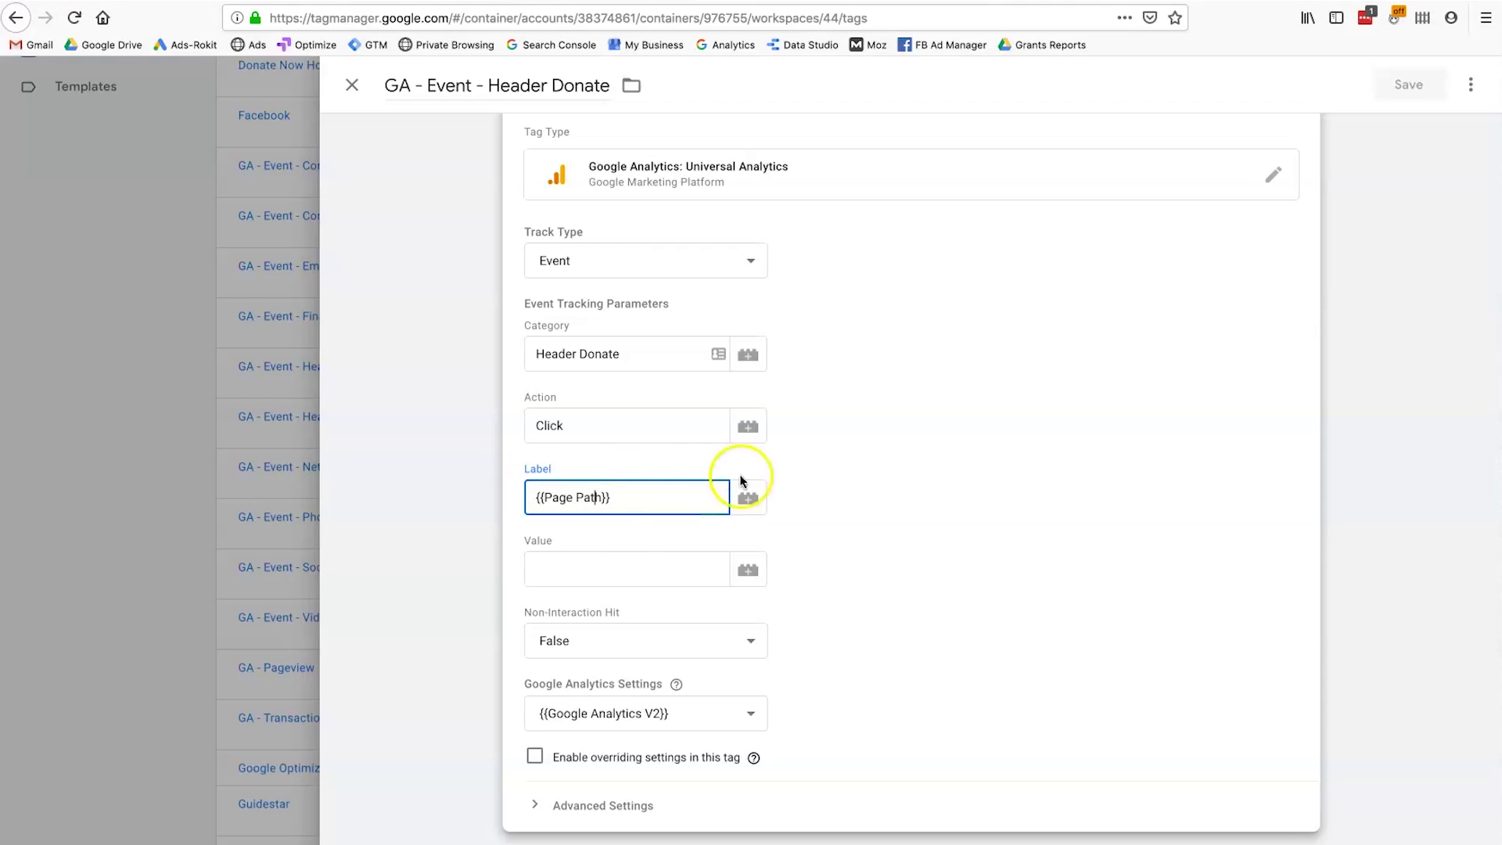
pyautogui.click(756, 496)
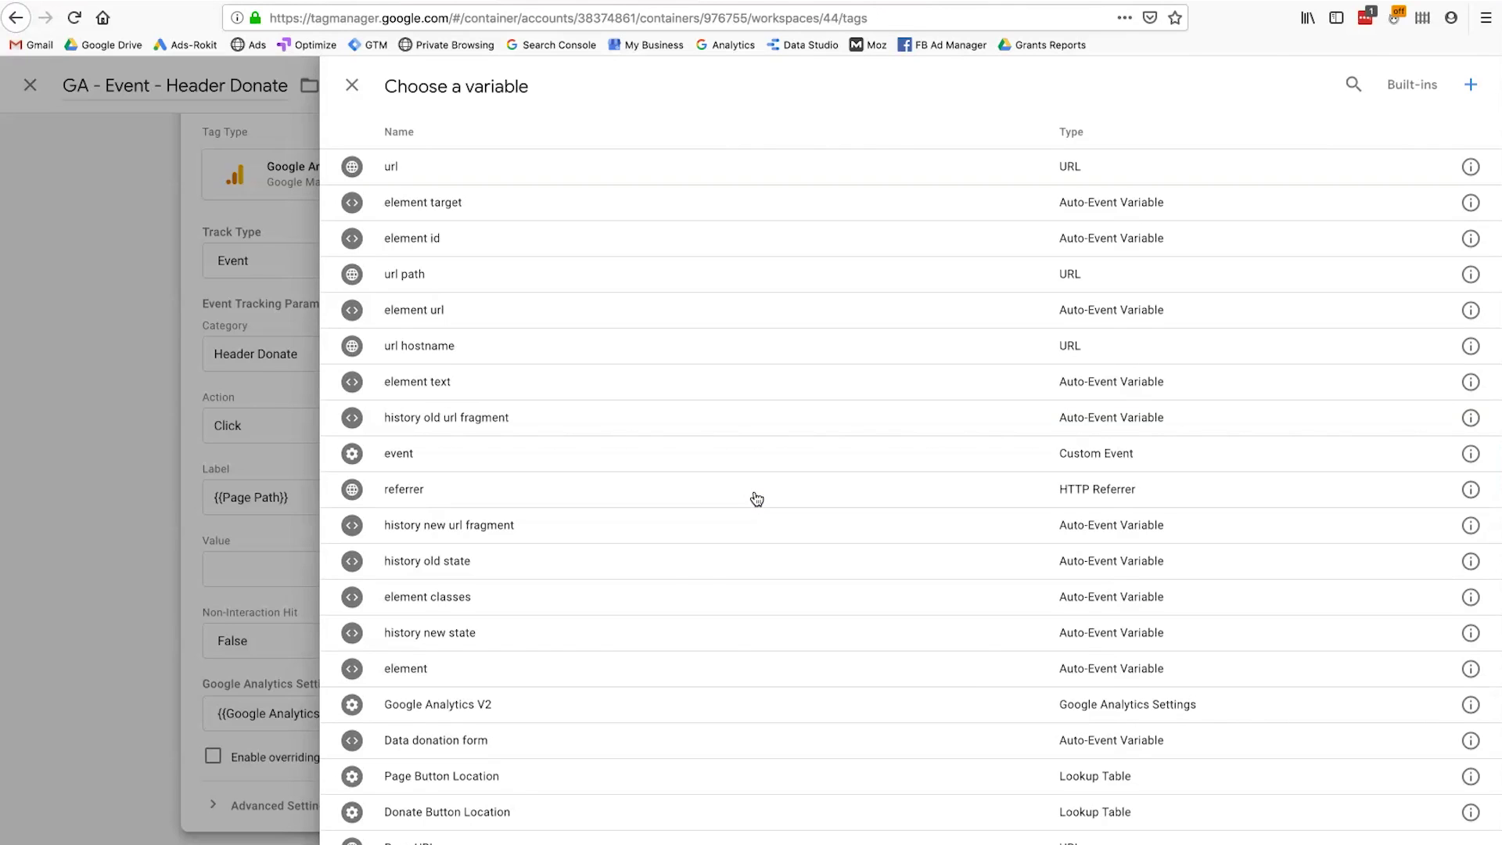
pyautogui.scroll(-3, 637, 671)
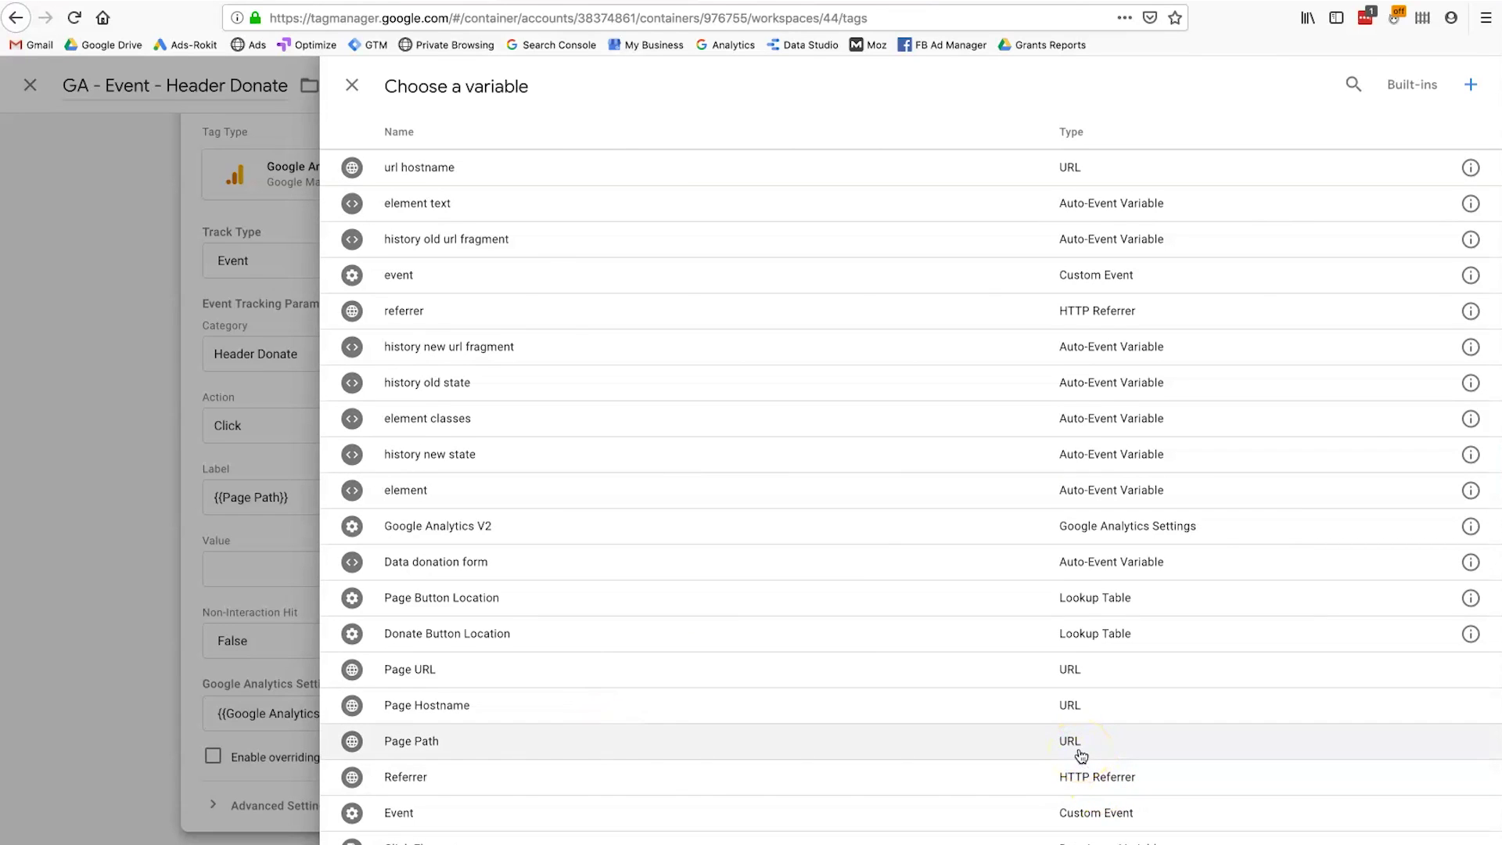
pyautogui.click(352, 85)
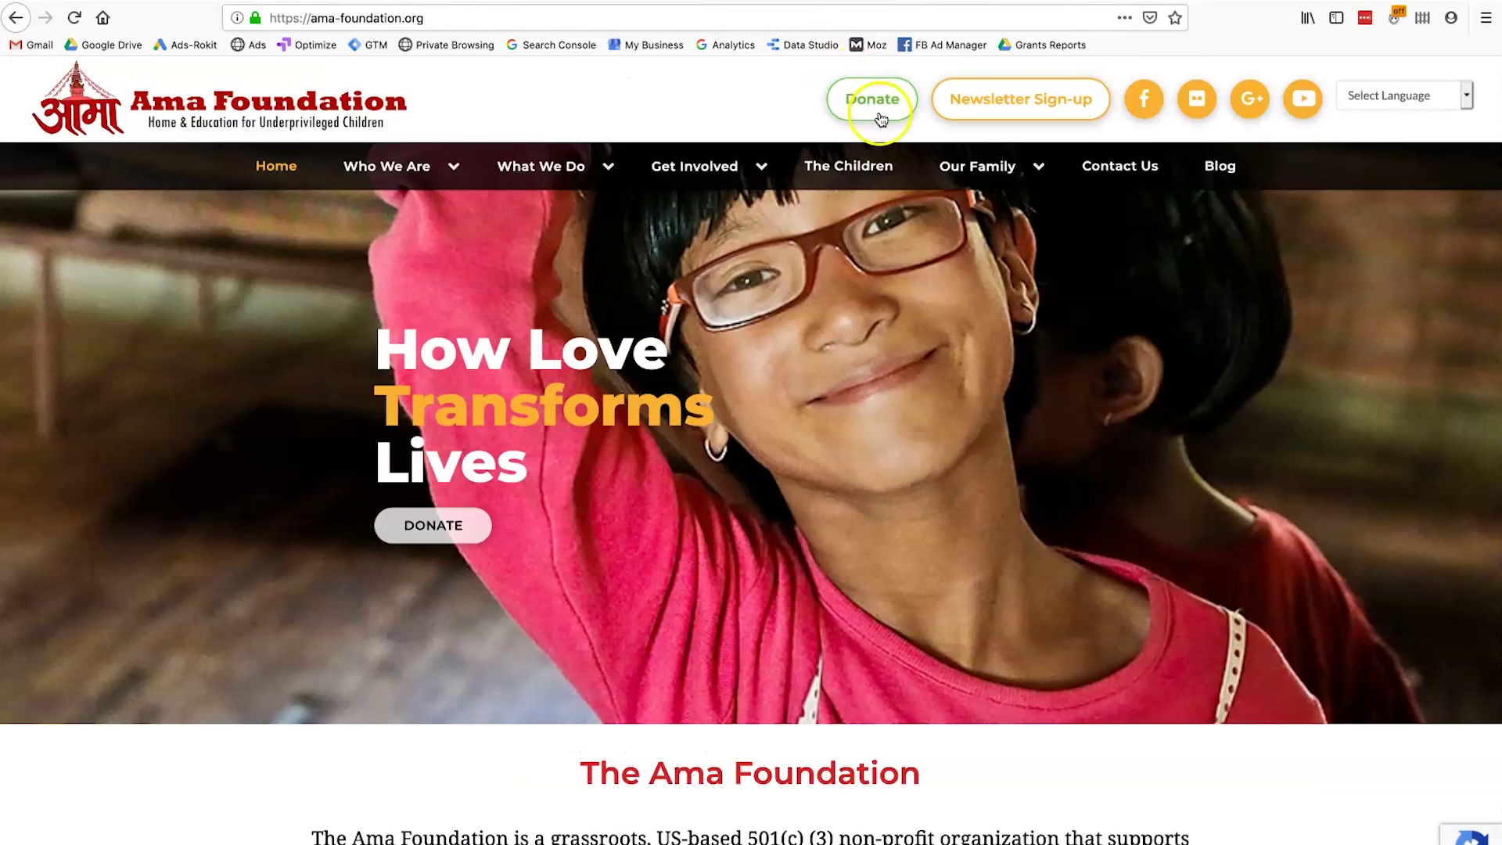
# View The Children page on the Ama Foundation site, then browse the label variables of the GA - Event - Header Donate tag again
pyautogui.click(862, 167)
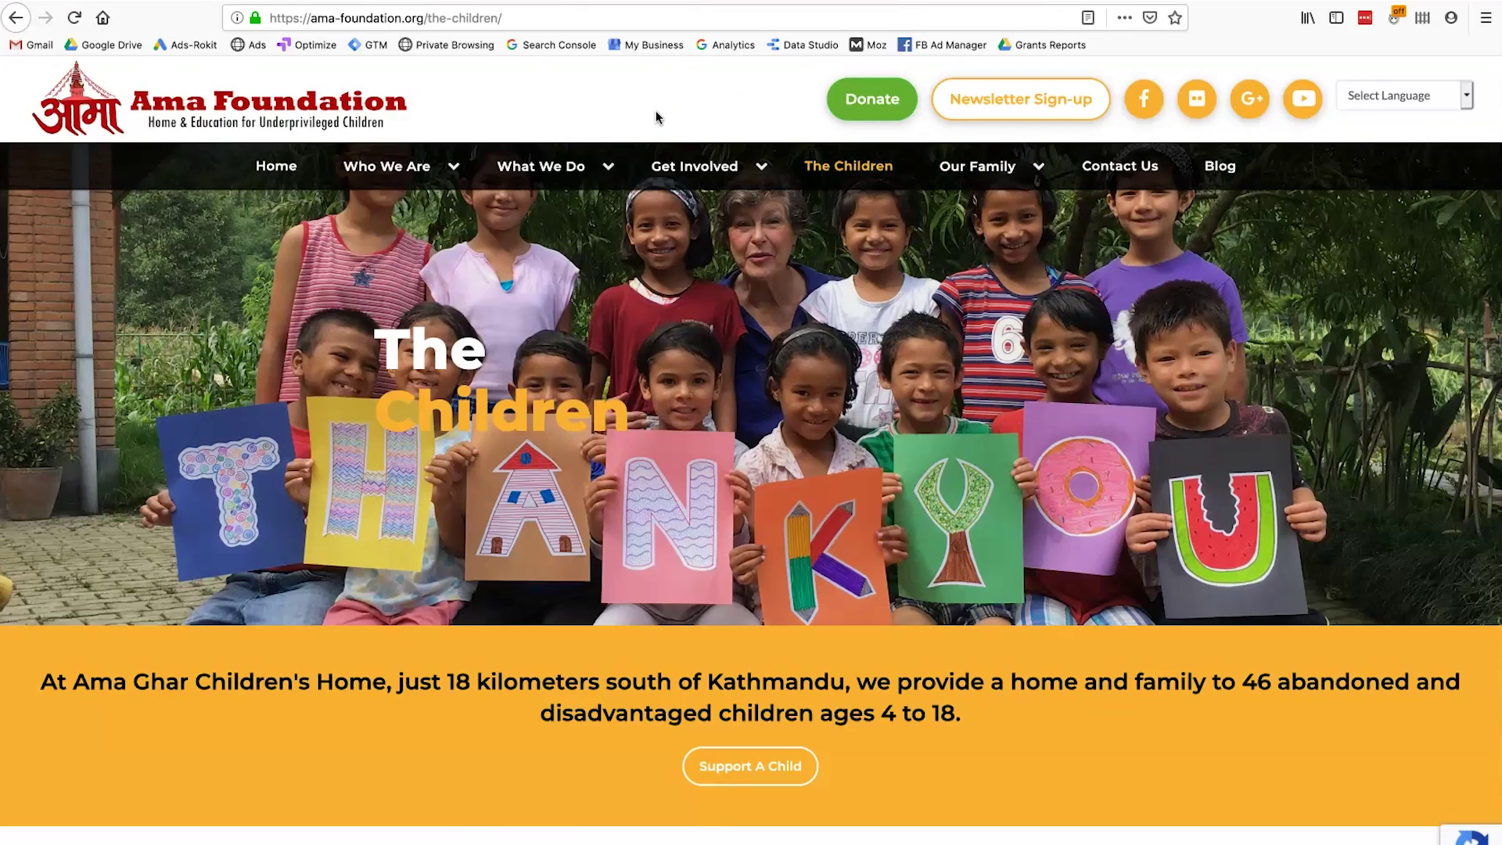
pyautogui.hotkey('ctrl', 'Tab')
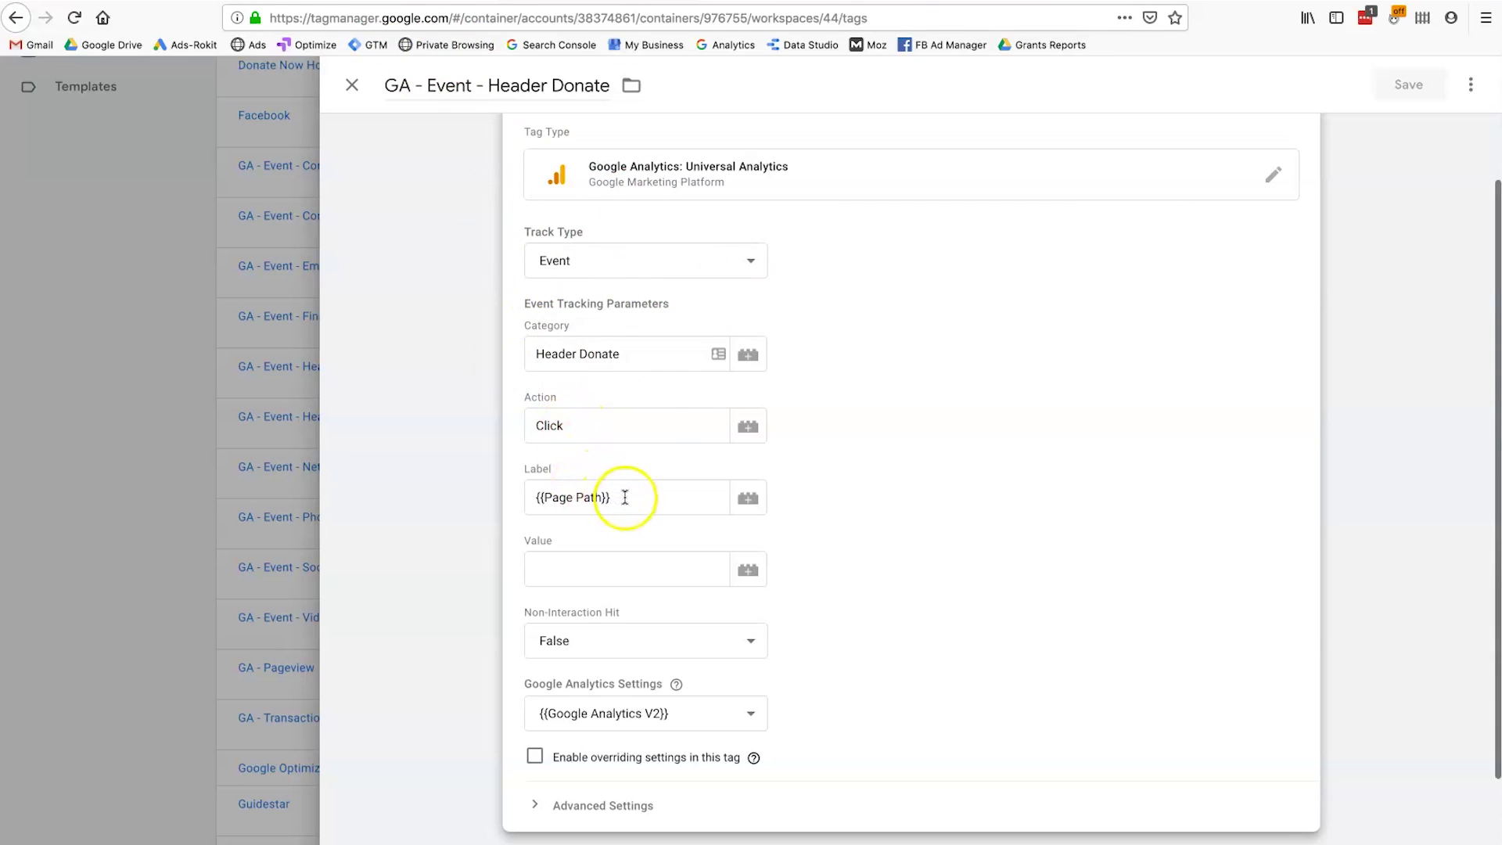
pyautogui.click(754, 508)
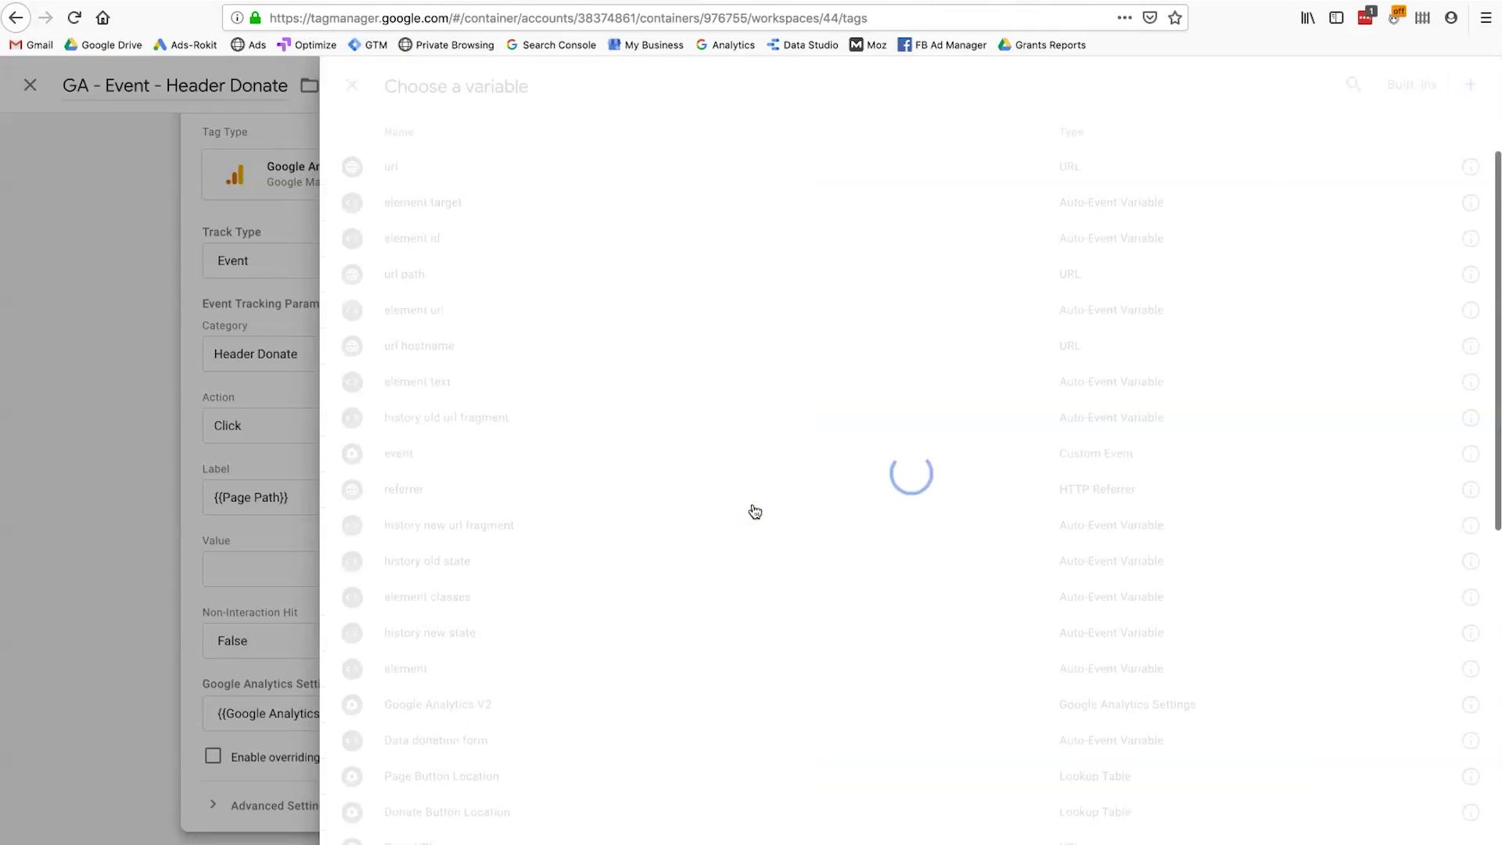
pyautogui.scroll(-5, 755, 512)
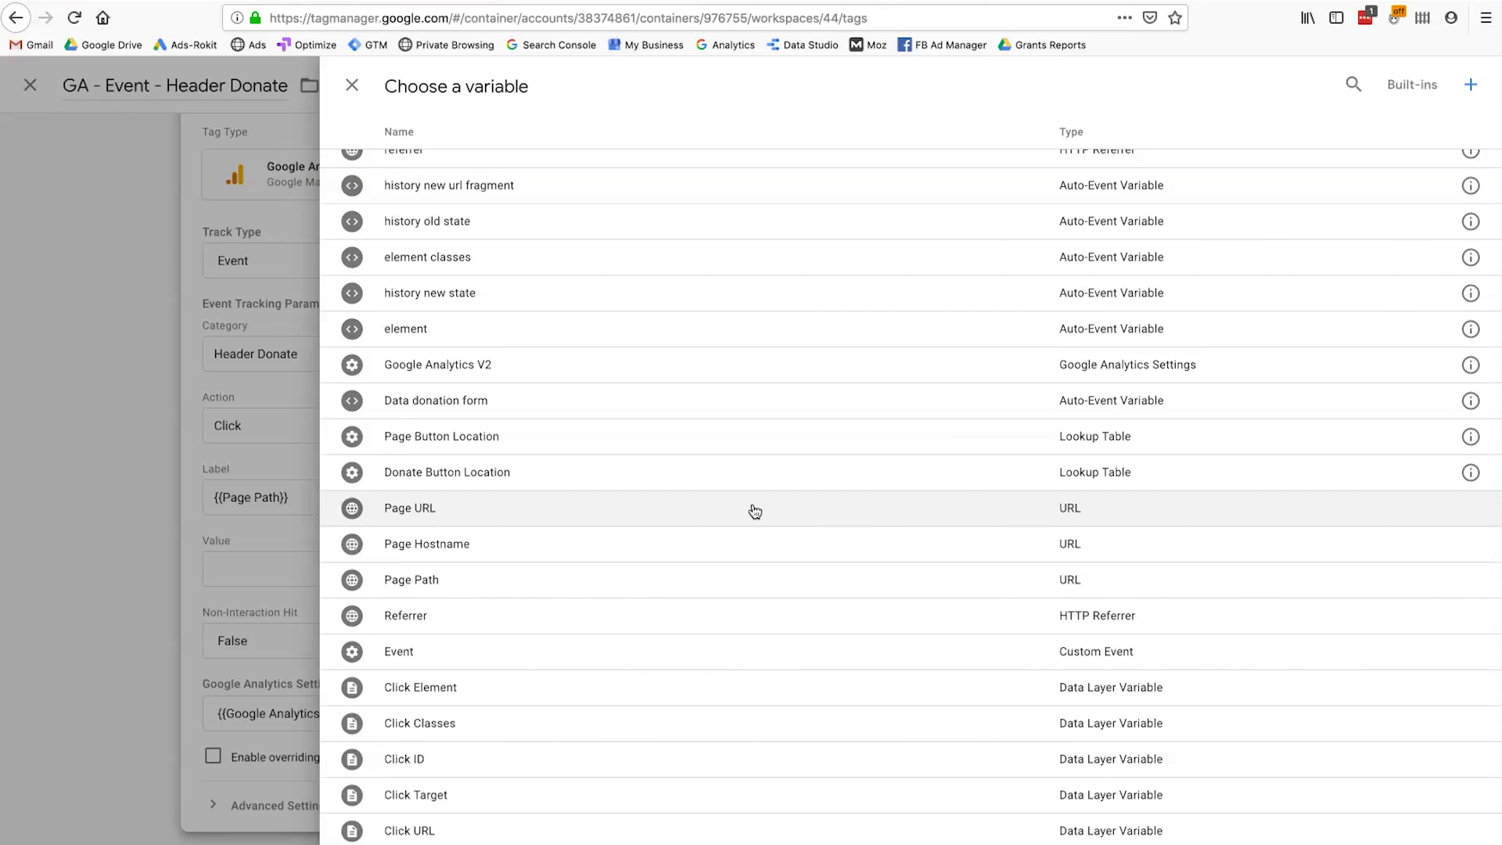
# Close the variable list without choosing one and review the category, action, label and value fields of the GA - Event - Header Donate tag
pyautogui.scroll(5, 755, 512)
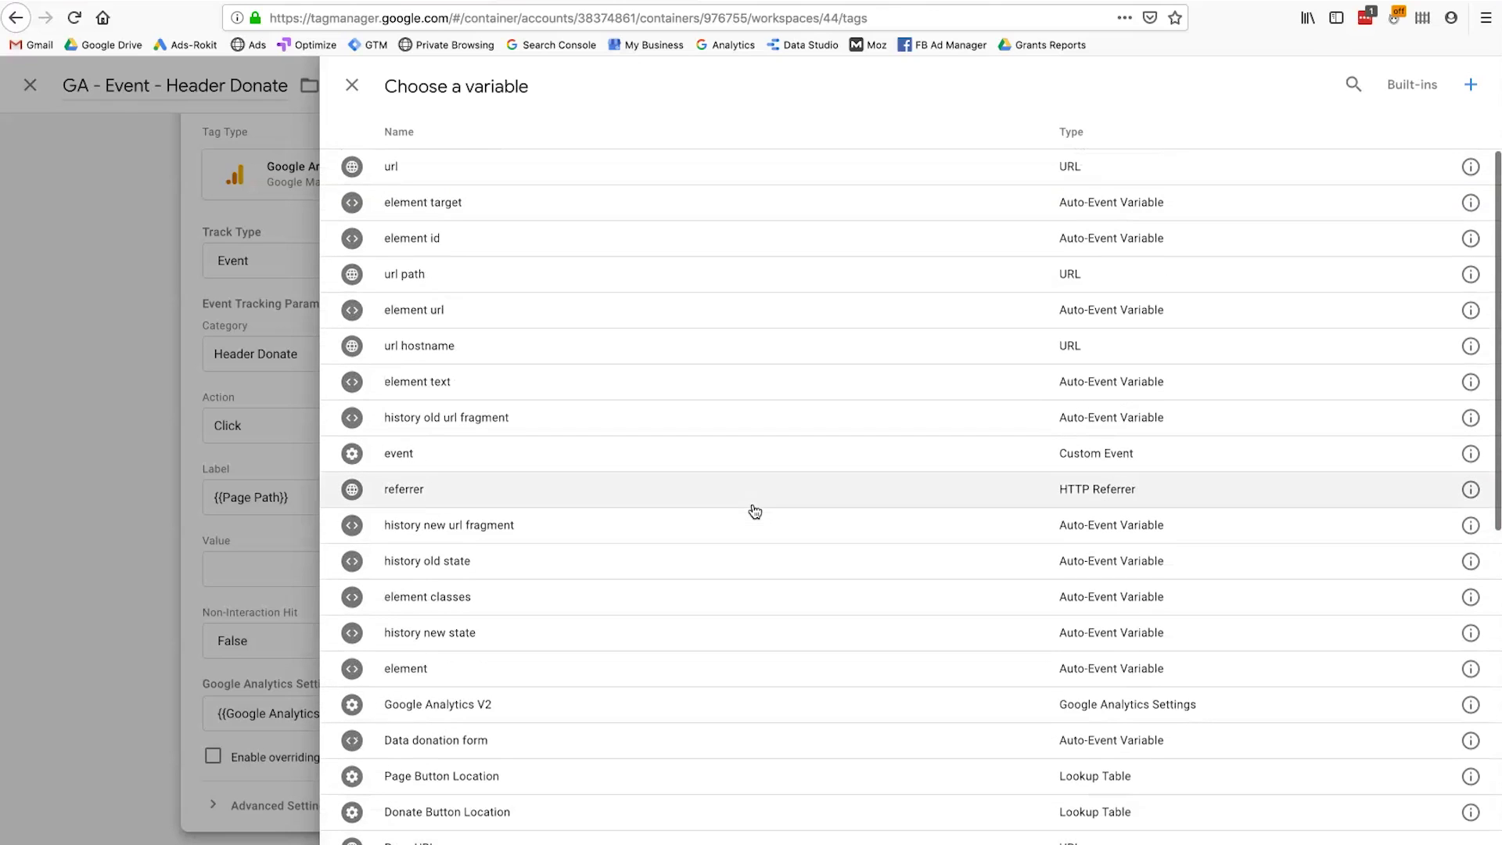
pyautogui.click(351, 87)
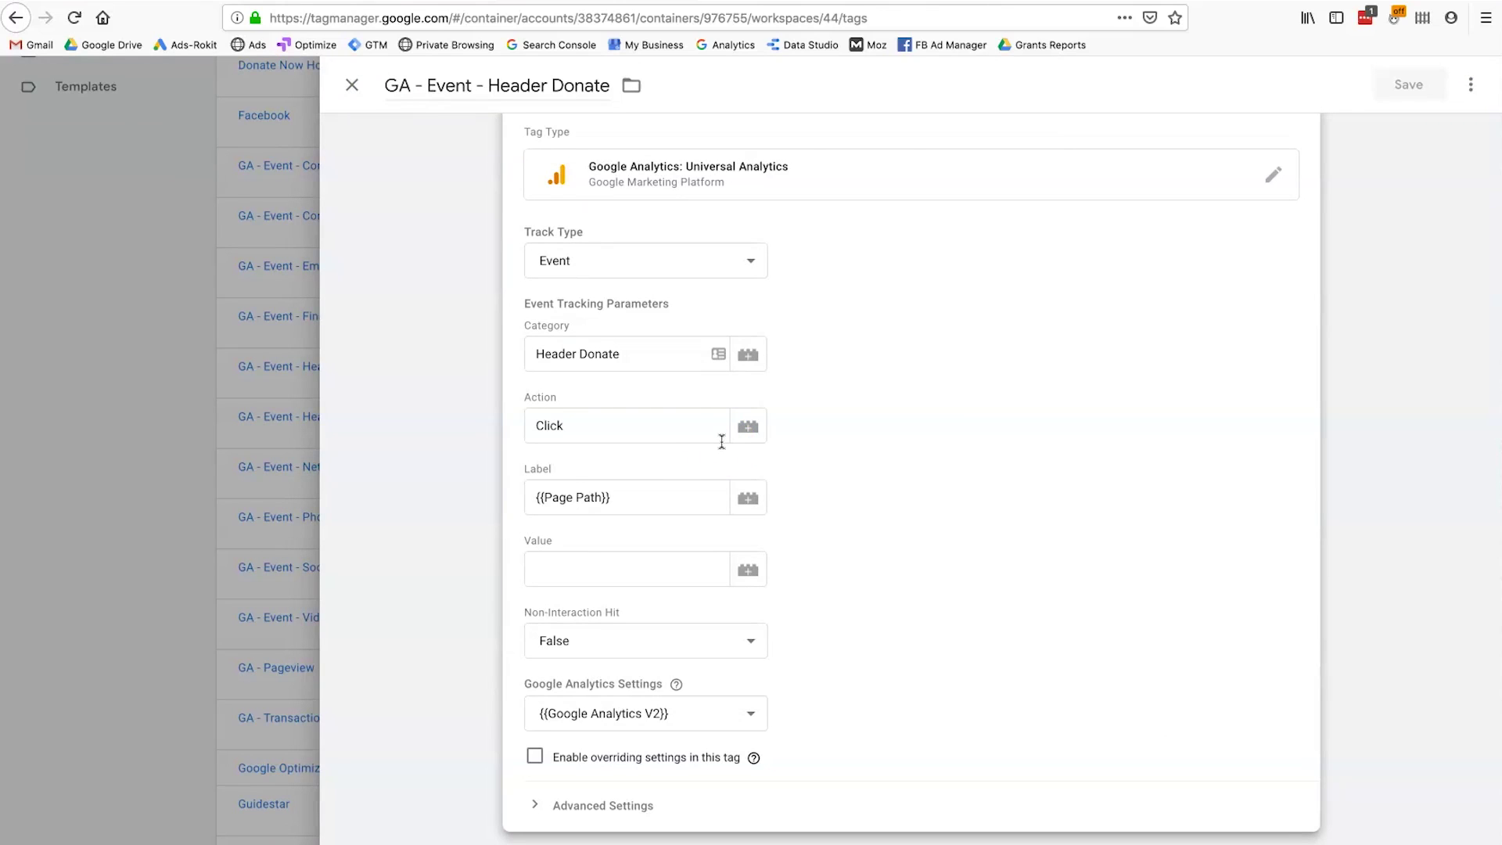
pyautogui.click(624, 516)
pyautogui.click(896, 587)
pyautogui.scroll(1, 912, 500)
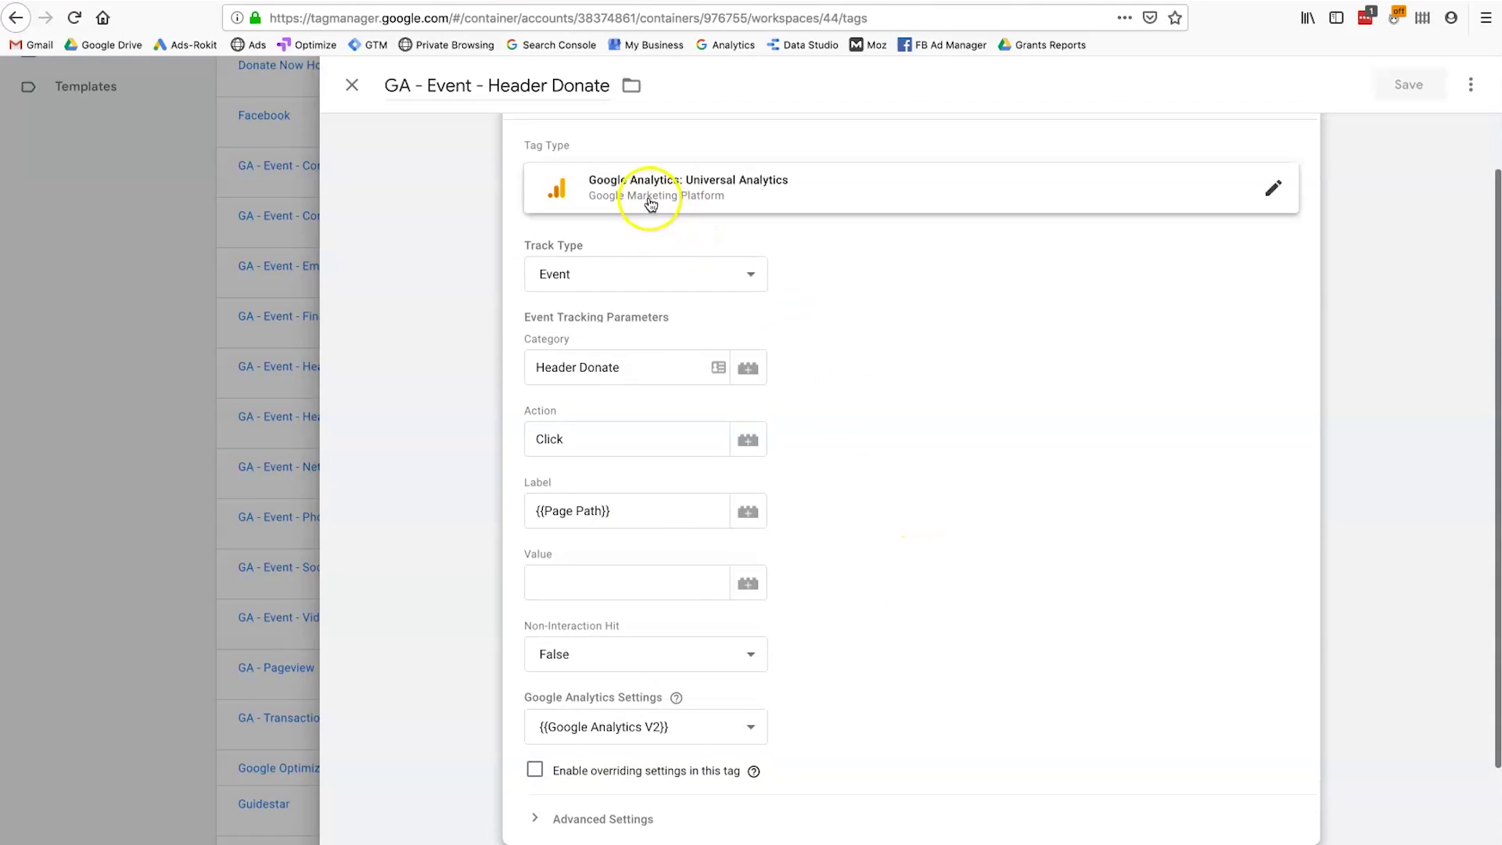
pyautogui.click(575, 262)
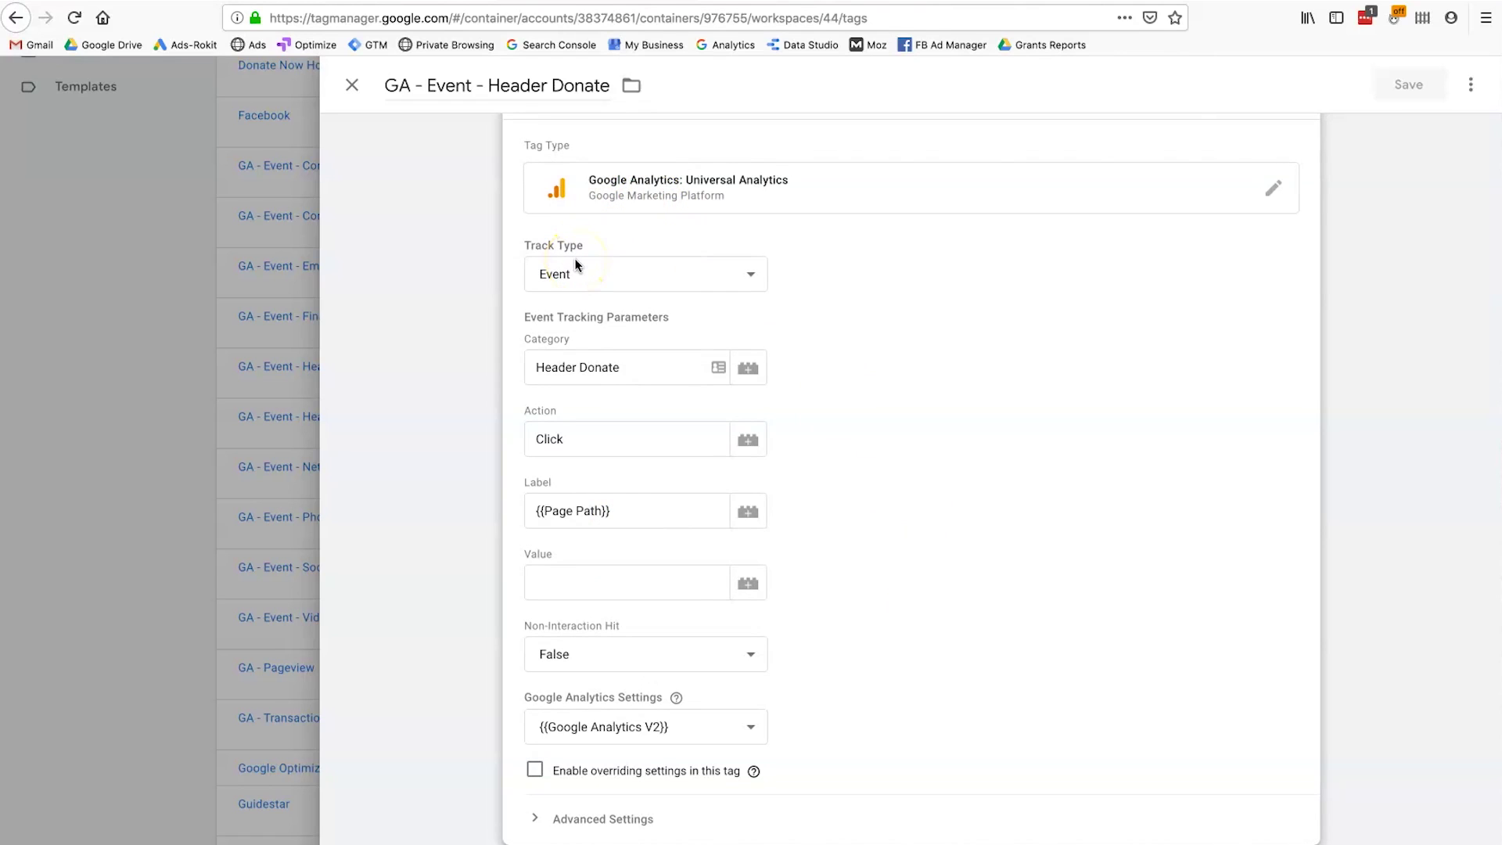
pyautogui.click(618, 374)
pyautogui.click(621, 503)
pyautogui.click(622, 596)
# Examine the Non-Interaction Hit and Google Analytics Settings options of the GA - Event - Header Donate tag
pyautogui.scroll(-2, 884, 695)
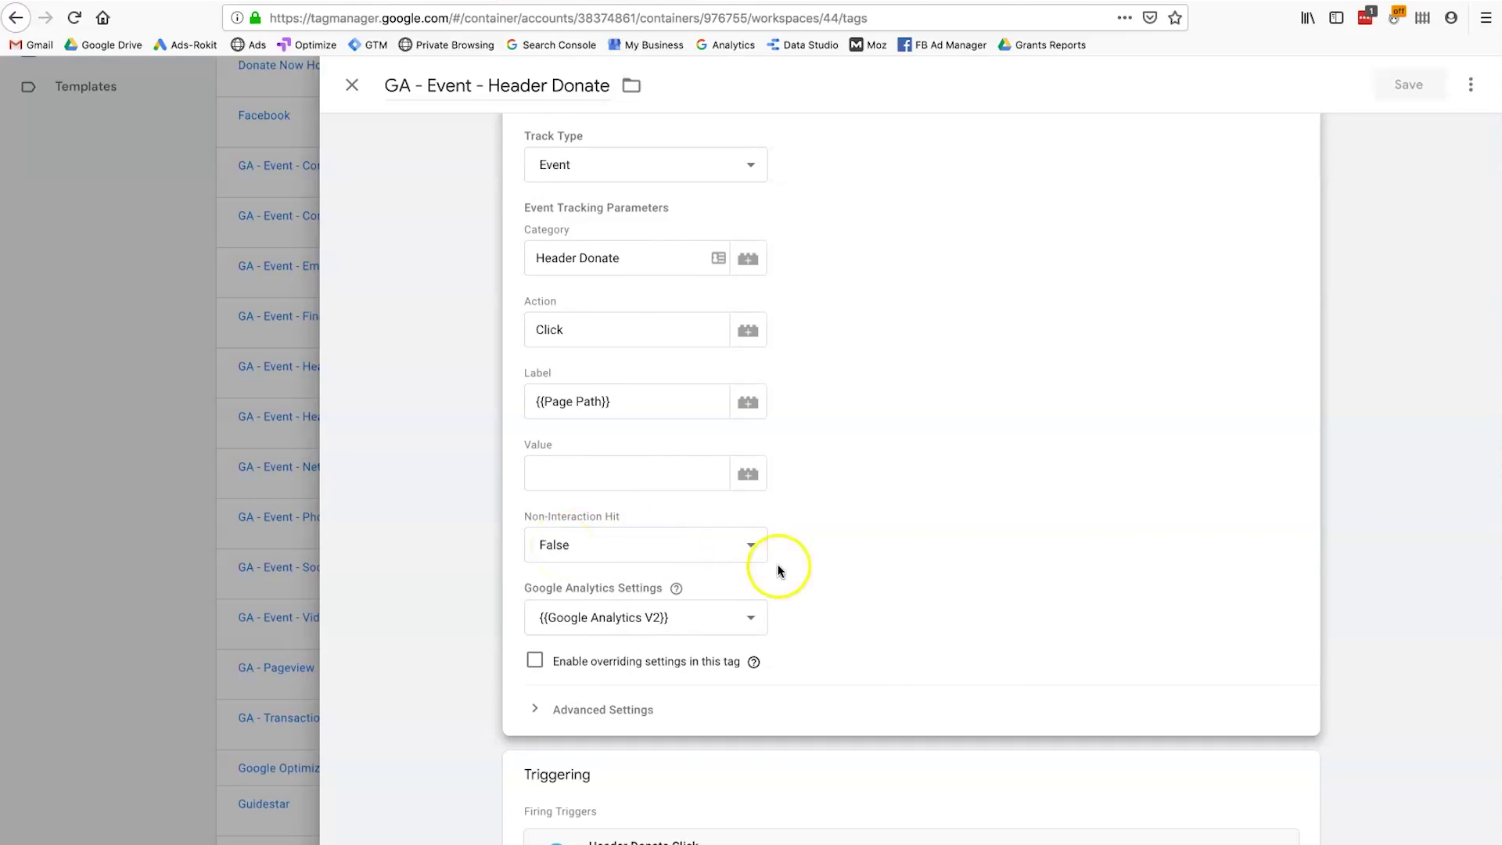
pyautogui.scroll(-1, 946, 626)
pyautogui.scroll(-1, 946, 626)
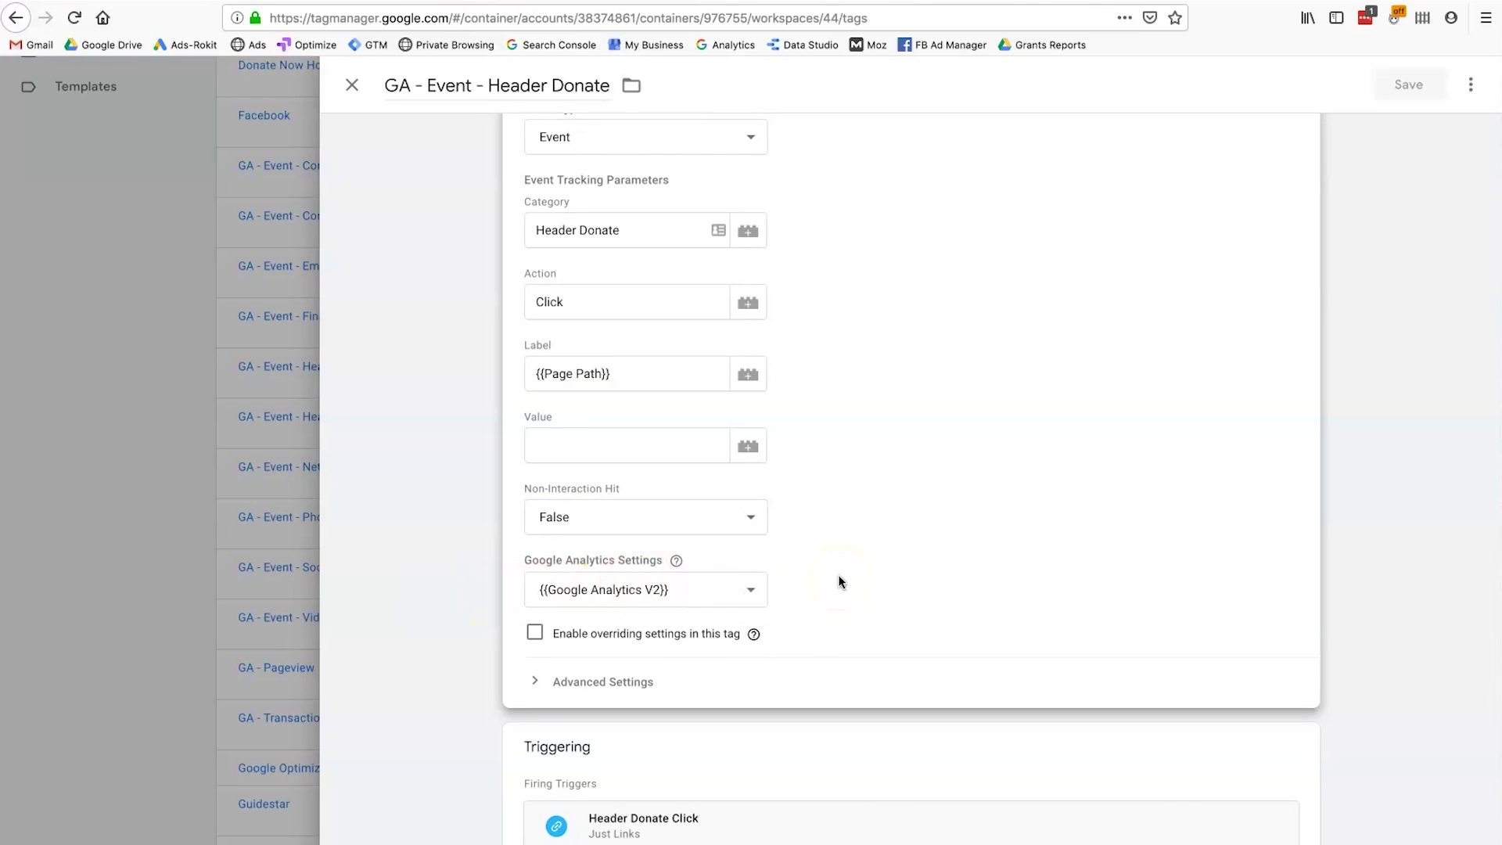
pyautogui.scroll(-1, 839, 577)
pyautogui.scroll(2, 838, 582)
pyautogui.scroll(-2, 837, 581)
pyautogui.scroll(2, 837, 581)
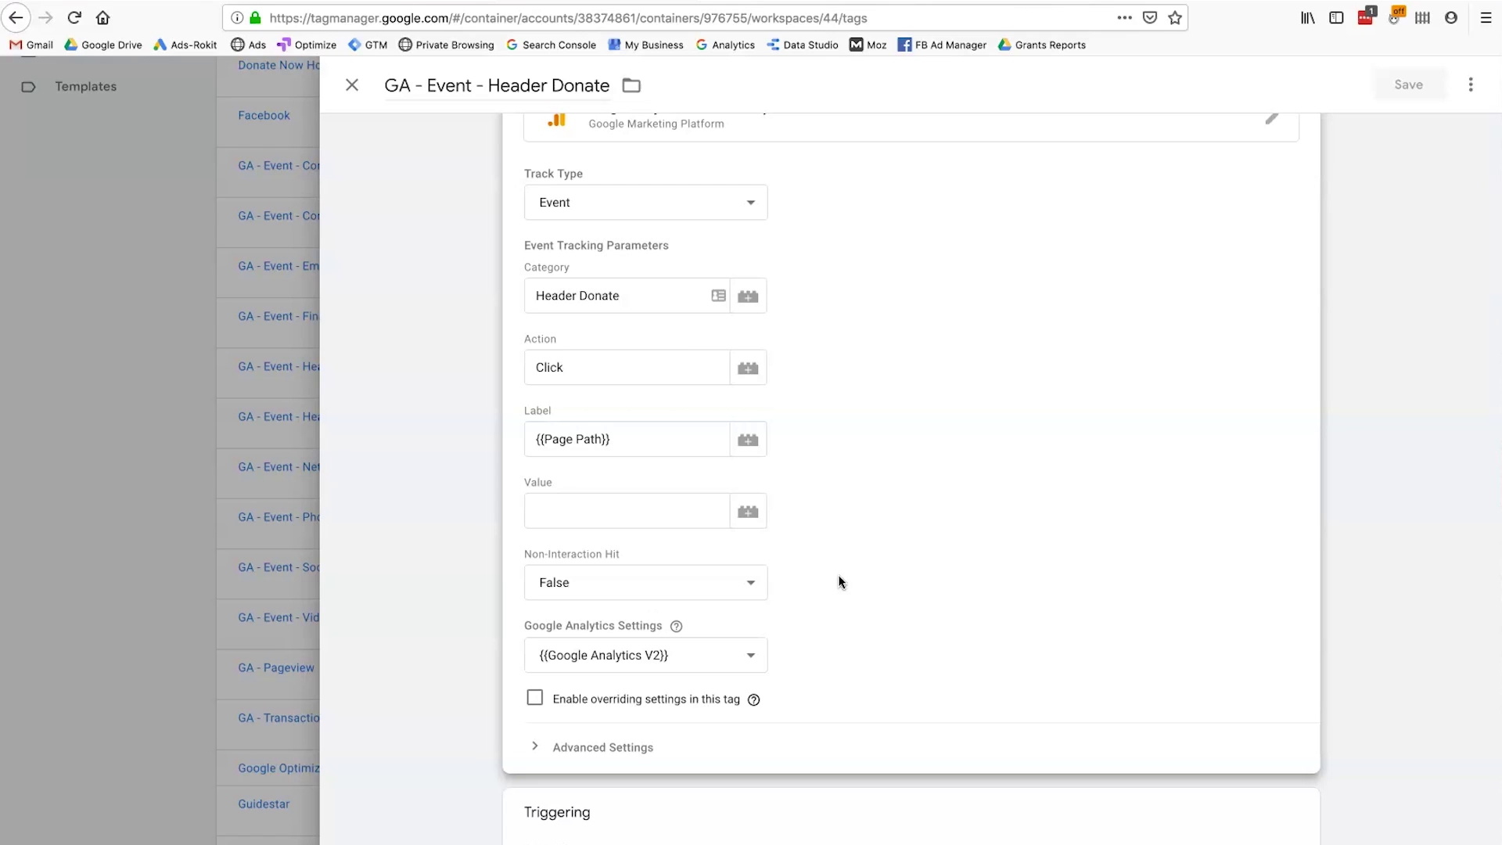
pyautogui.scroll(-2, 972, 547)
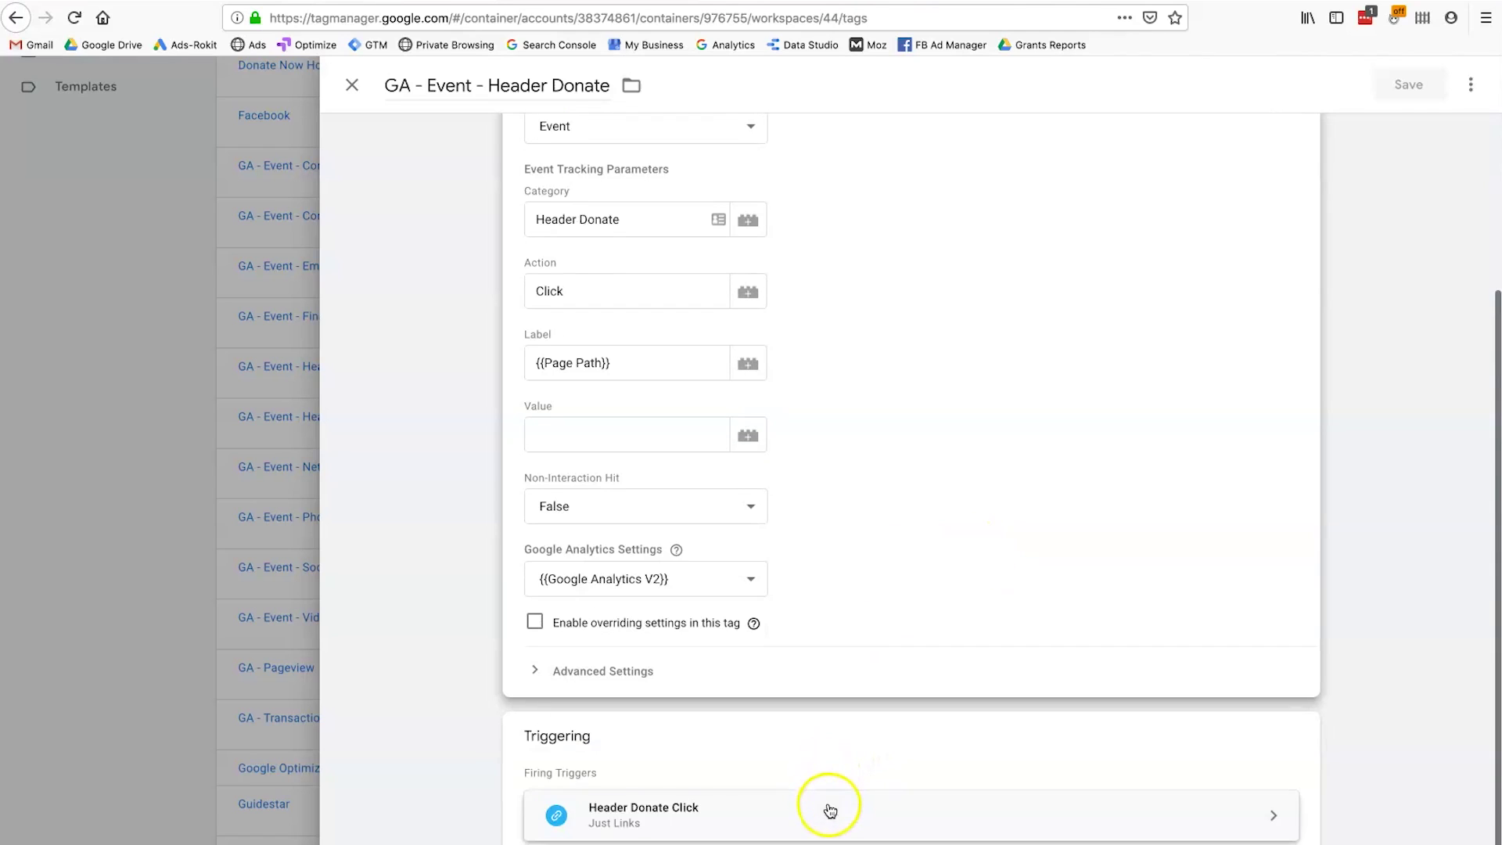
# Open the tag's Header Donate Click trigger and read its firing condition
pyautogui.click(831, 763)
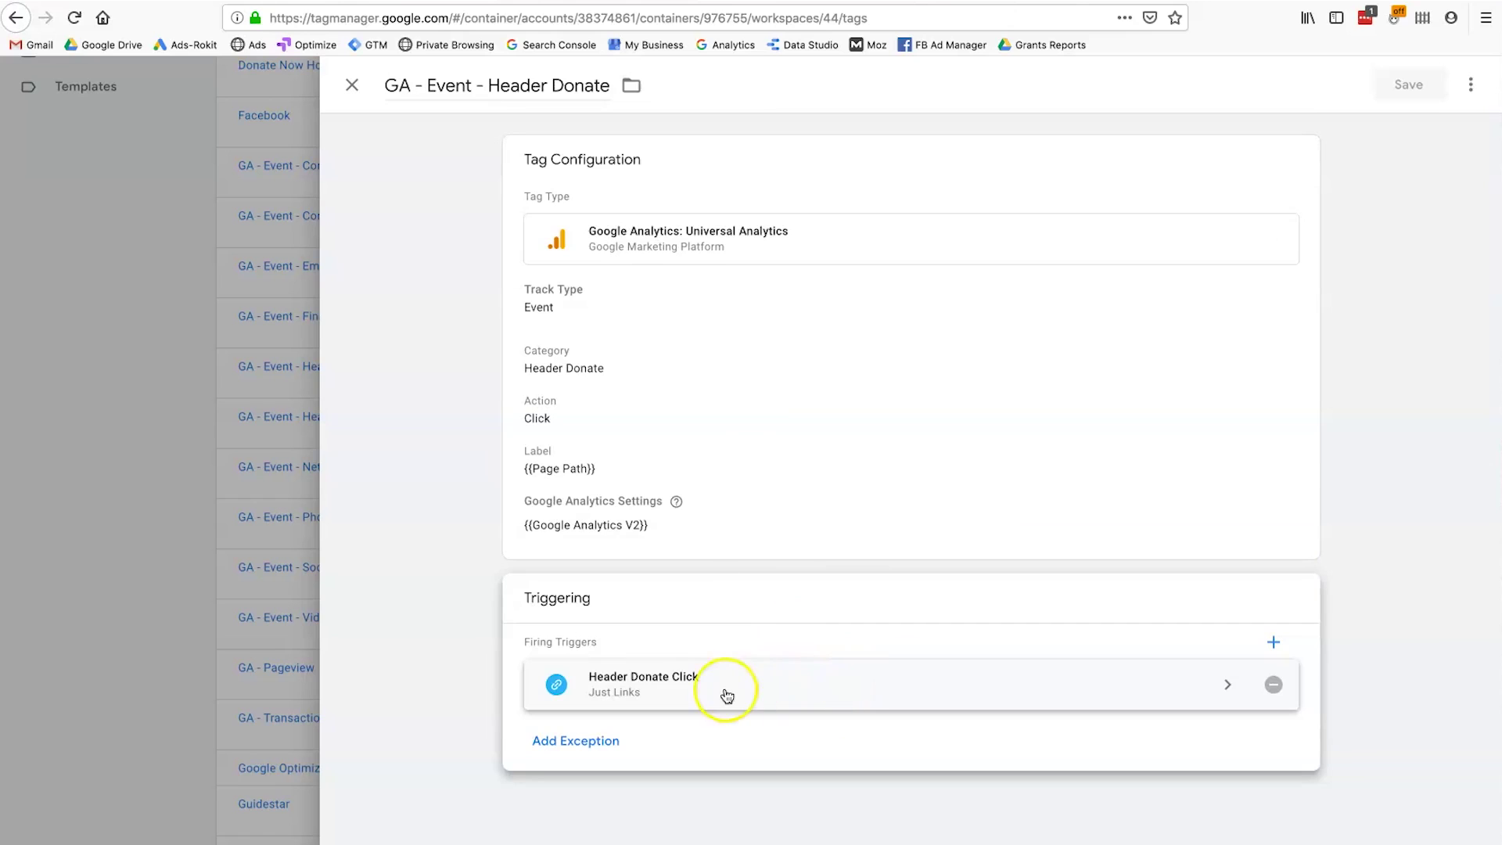
pyautogui.click(645, 684)
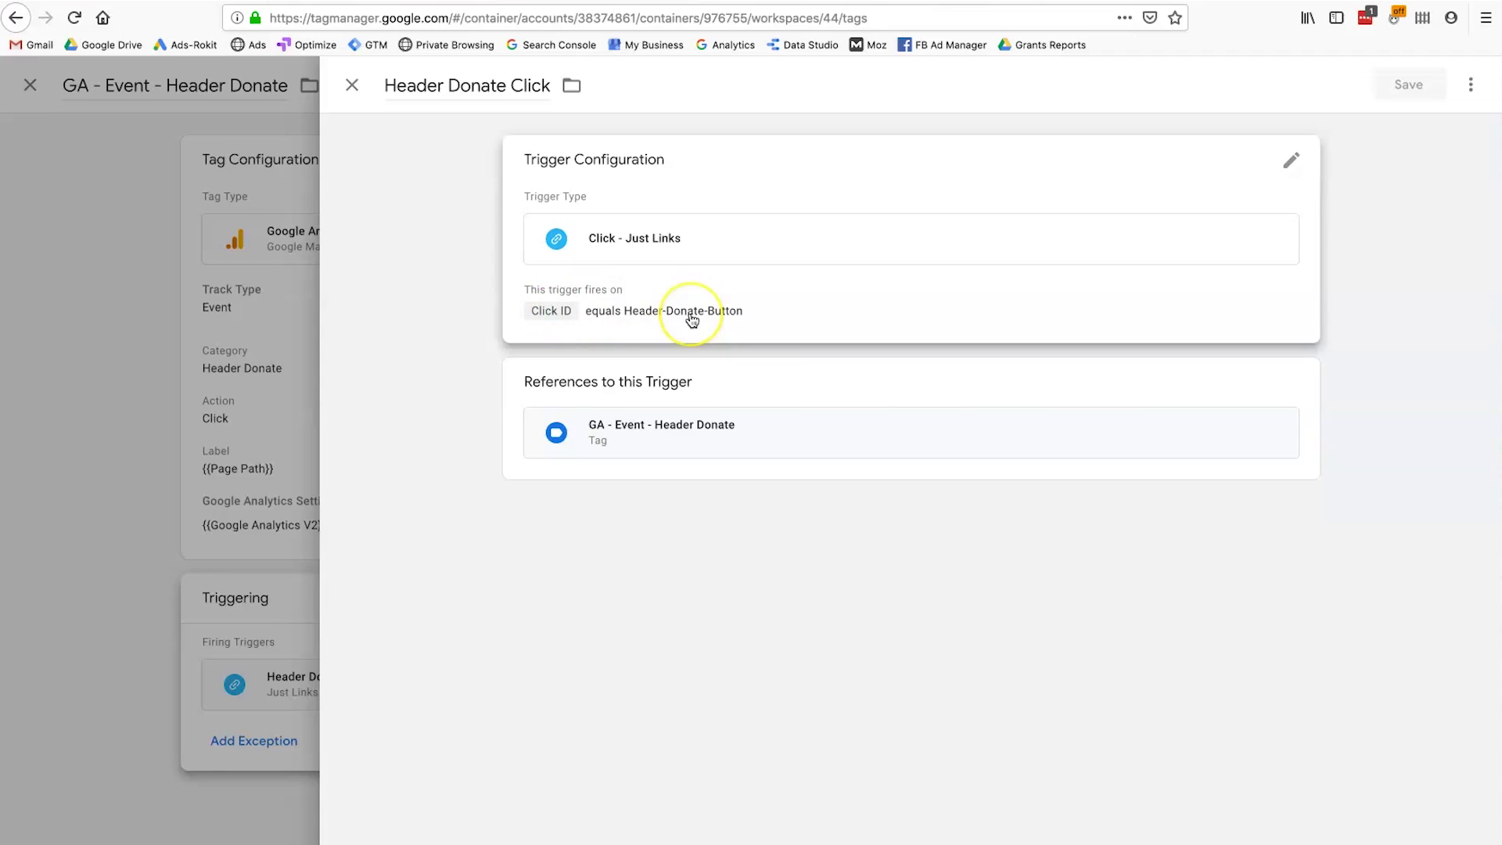
pyautogui.click(722, 329)
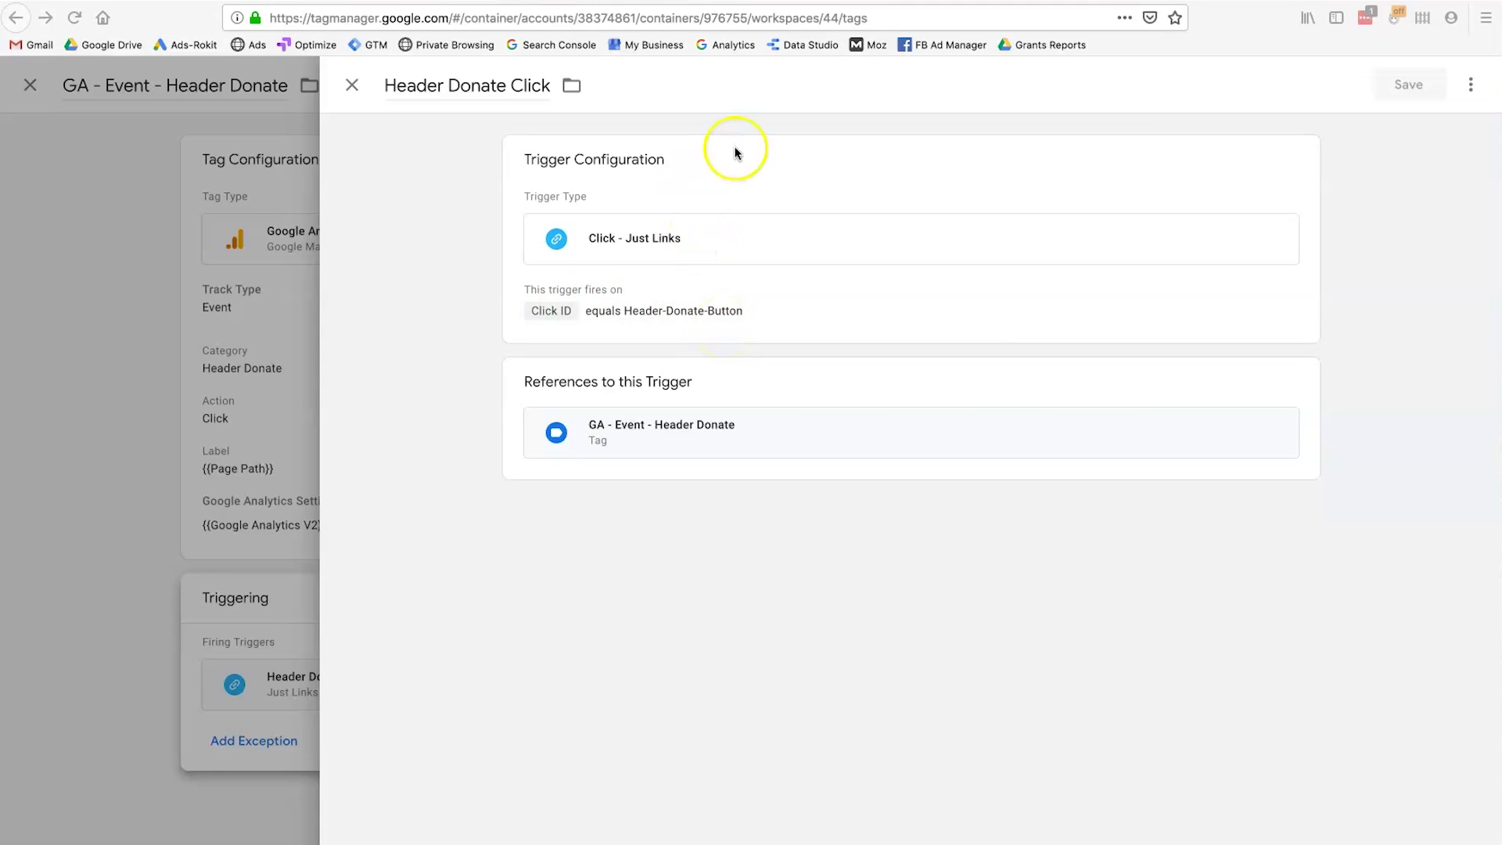
# Follow the header Donate link on the Ama Foundation site and examine the domain of the donation page's address
pyautogui.click(757, 2)
pyautogui.click(865, 97)
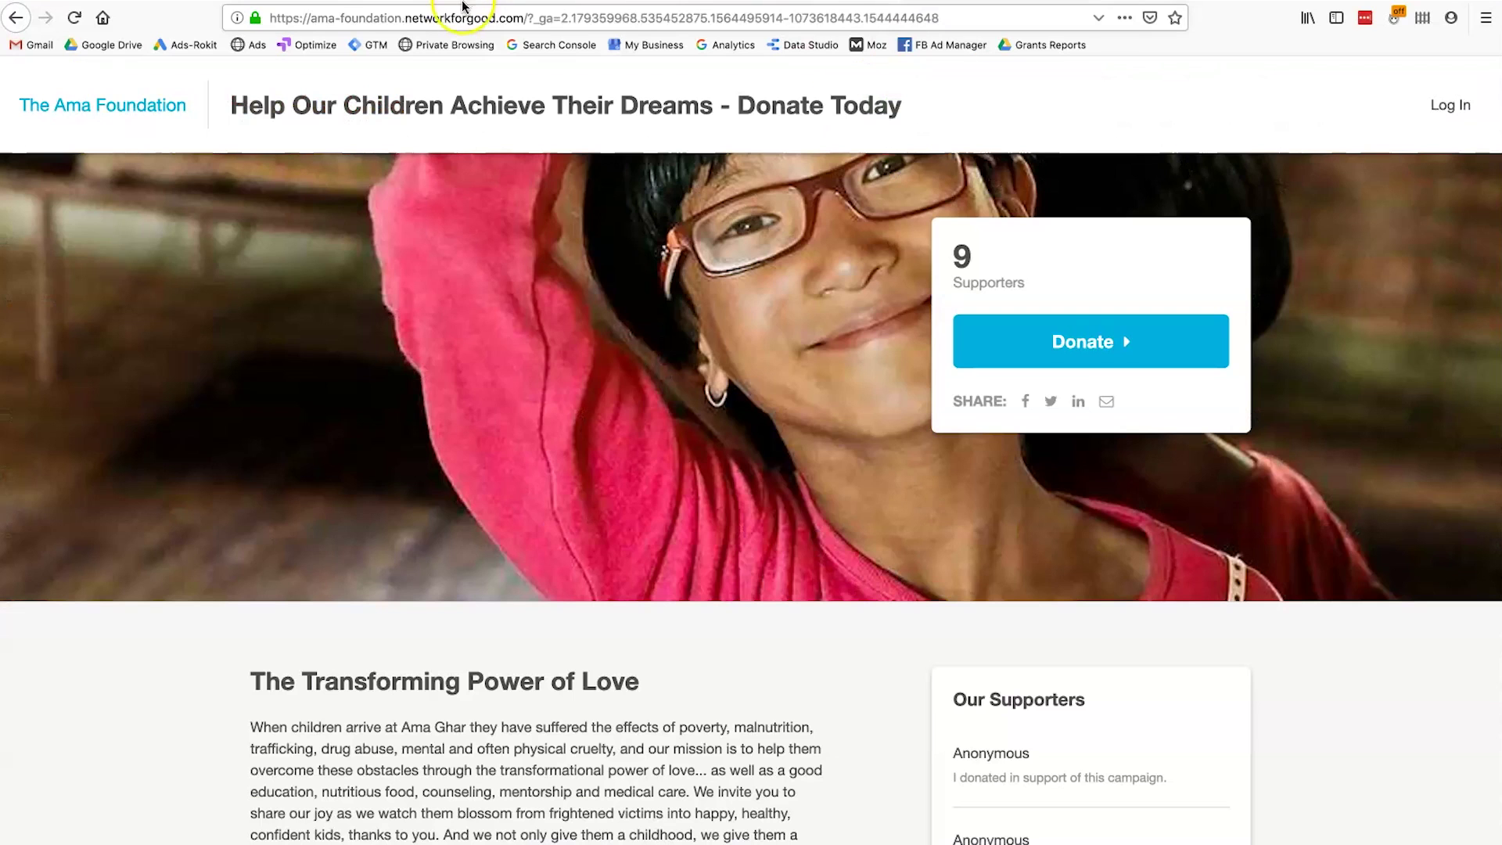
pyautogui.click(461, 15)
pyautogui.click(462, 17)
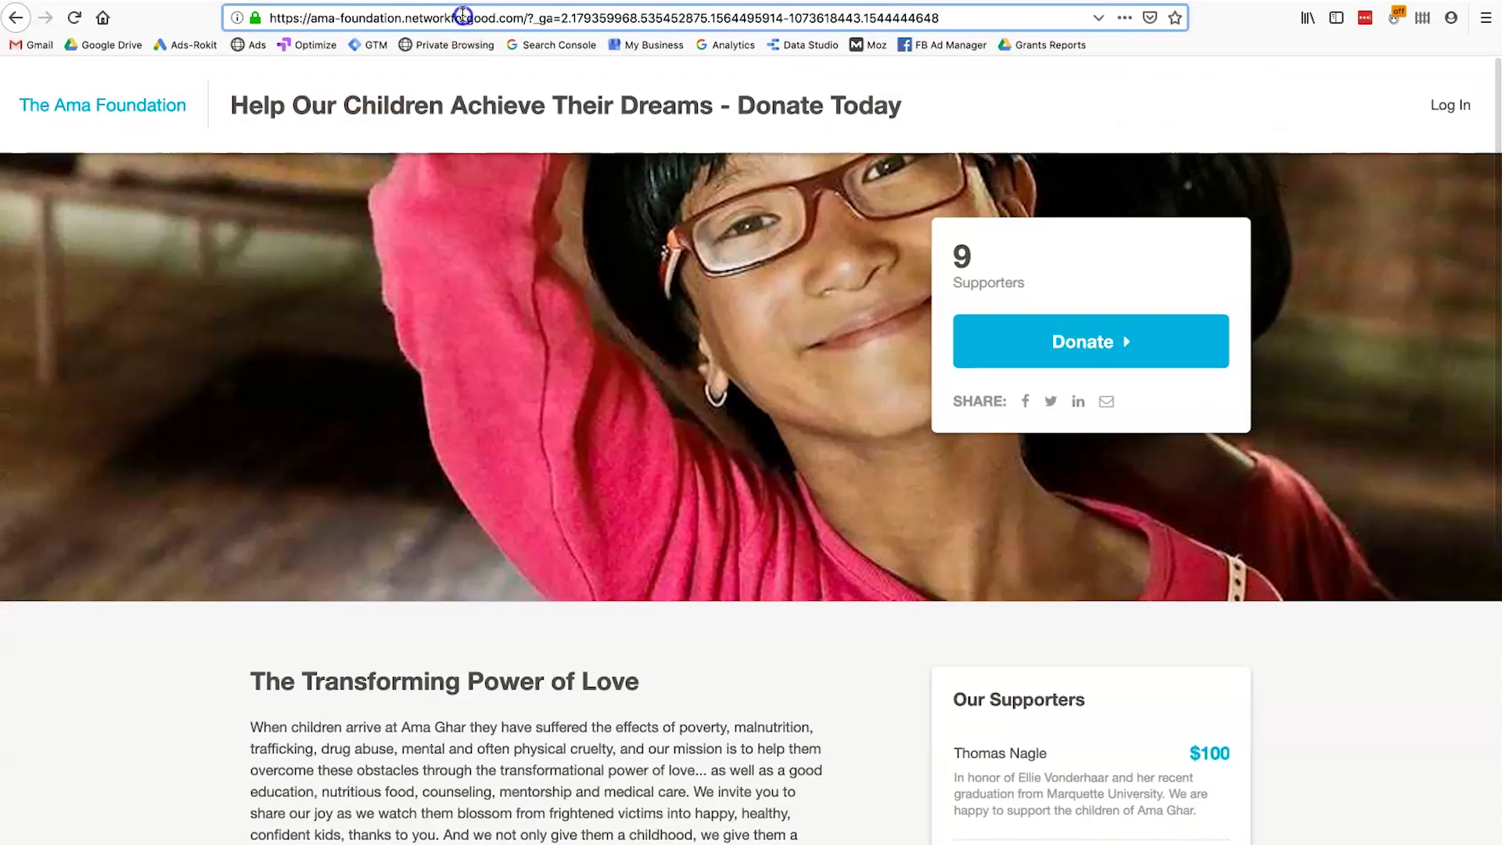
pyautogui.moveTo(463, 19); pyautogui.dragTo(519, 17)
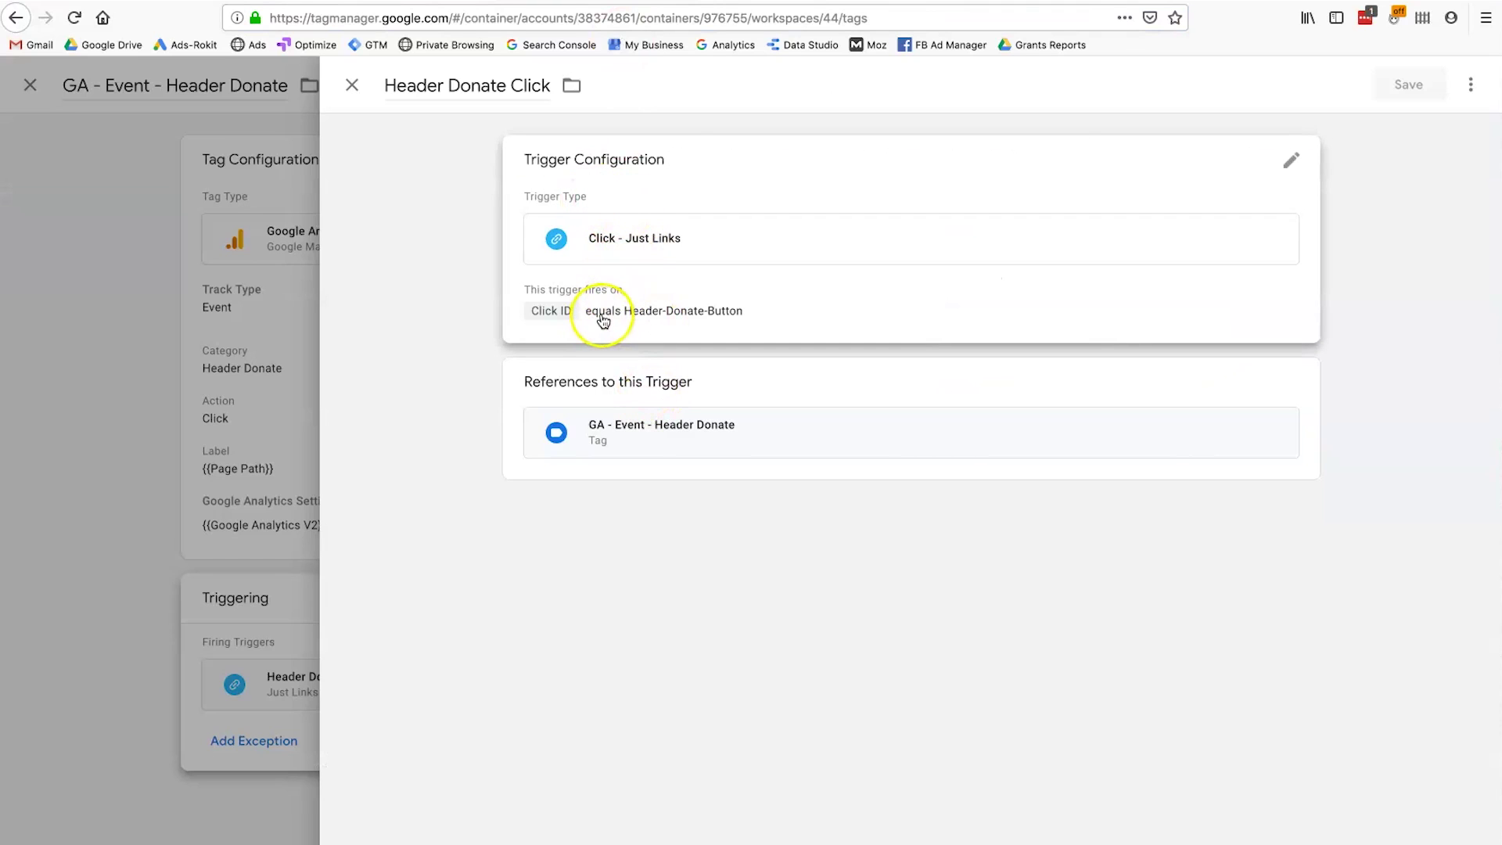
# Examine the variables available for the firing condition of the Header Donate Click trigger without changing it
pyautogui.click(603, 319)
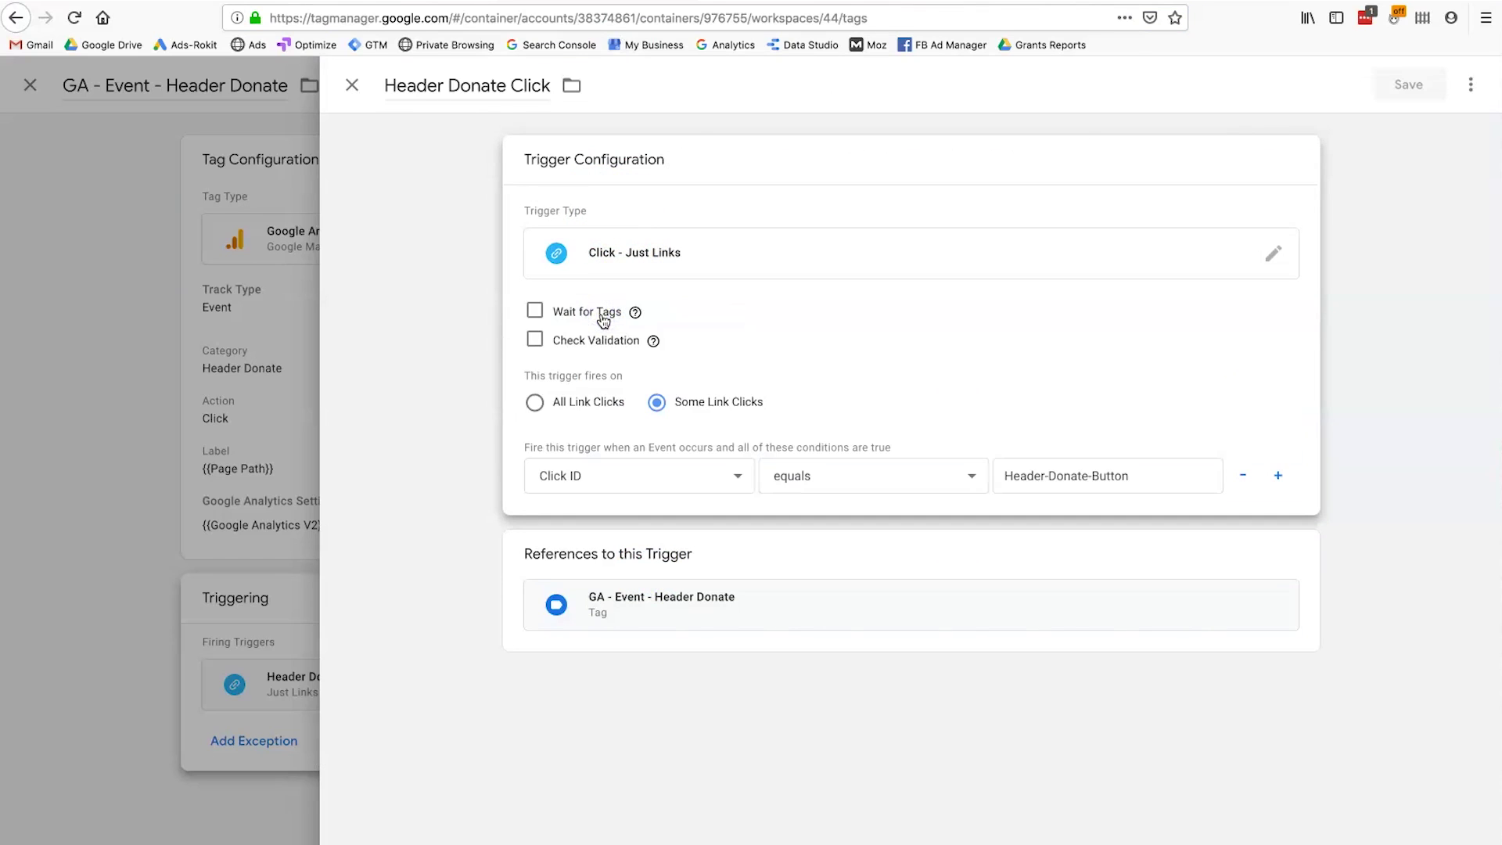
pyautogui.click(635, 466)
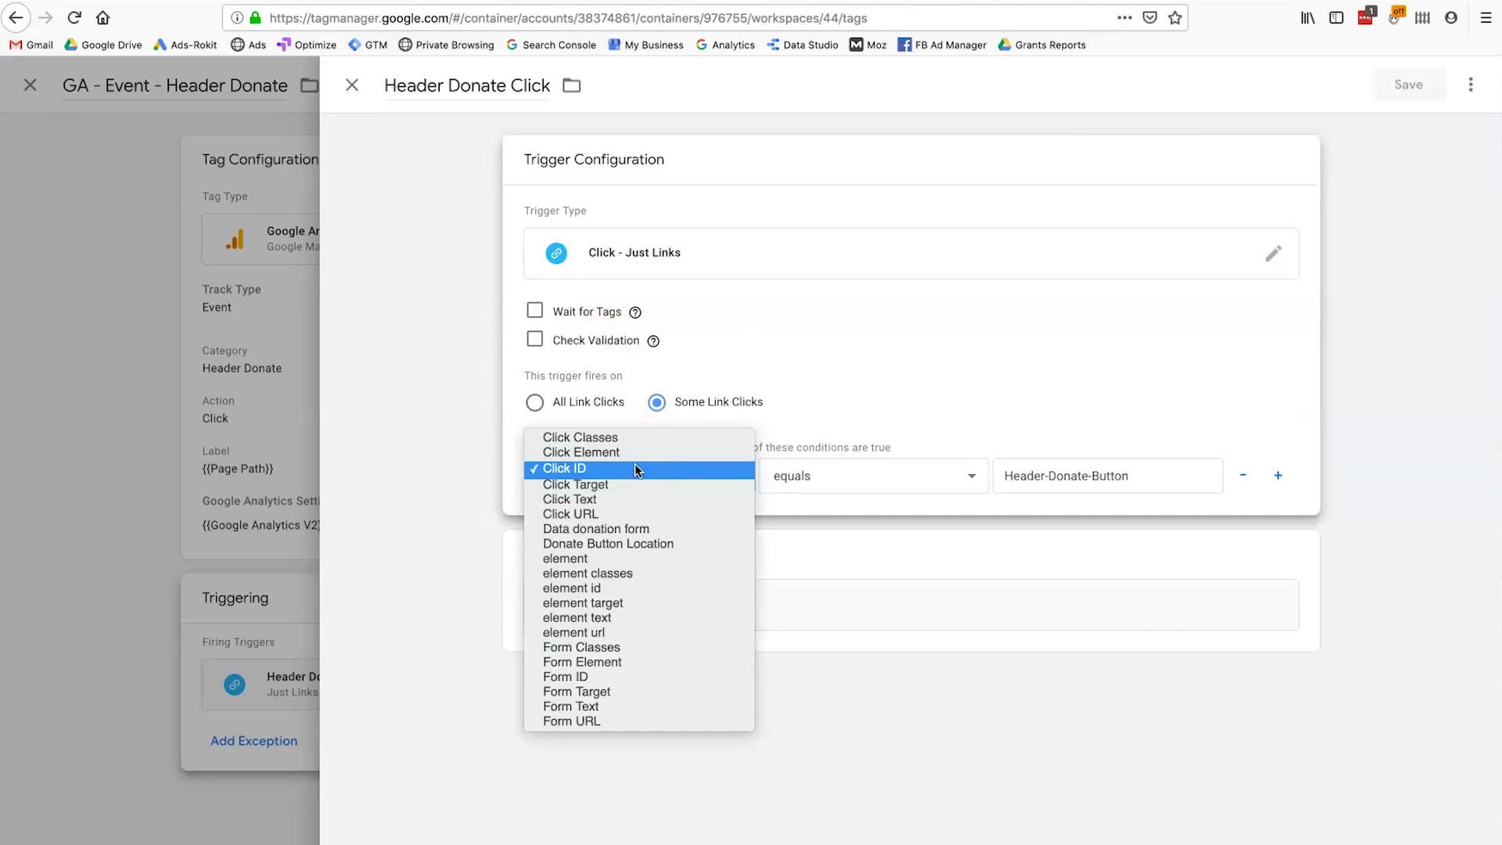
pyautogui.scroll(-5, 632, 622)
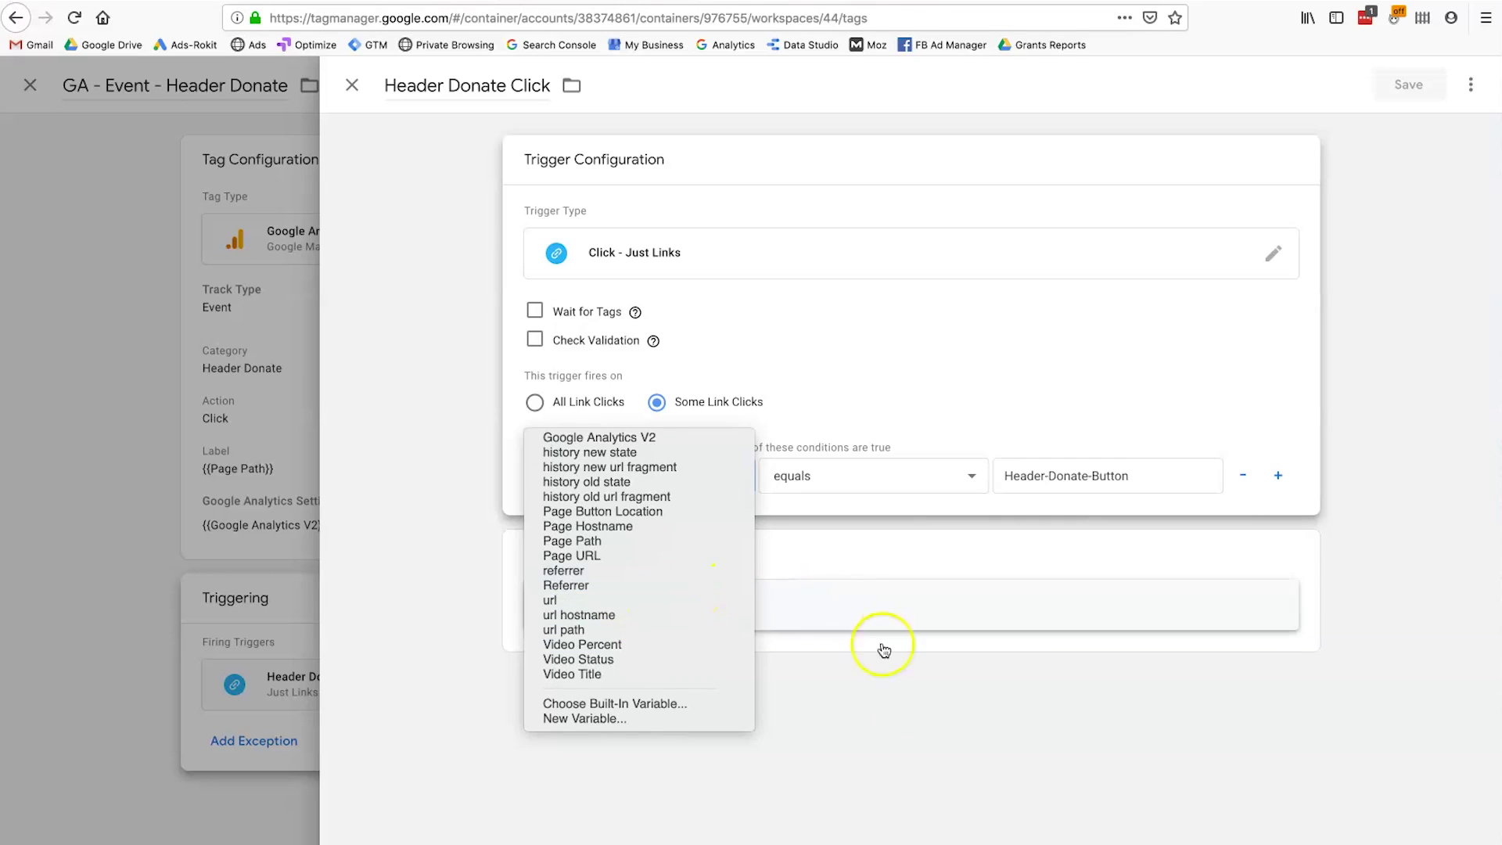
pyautogui.click(908, 716)
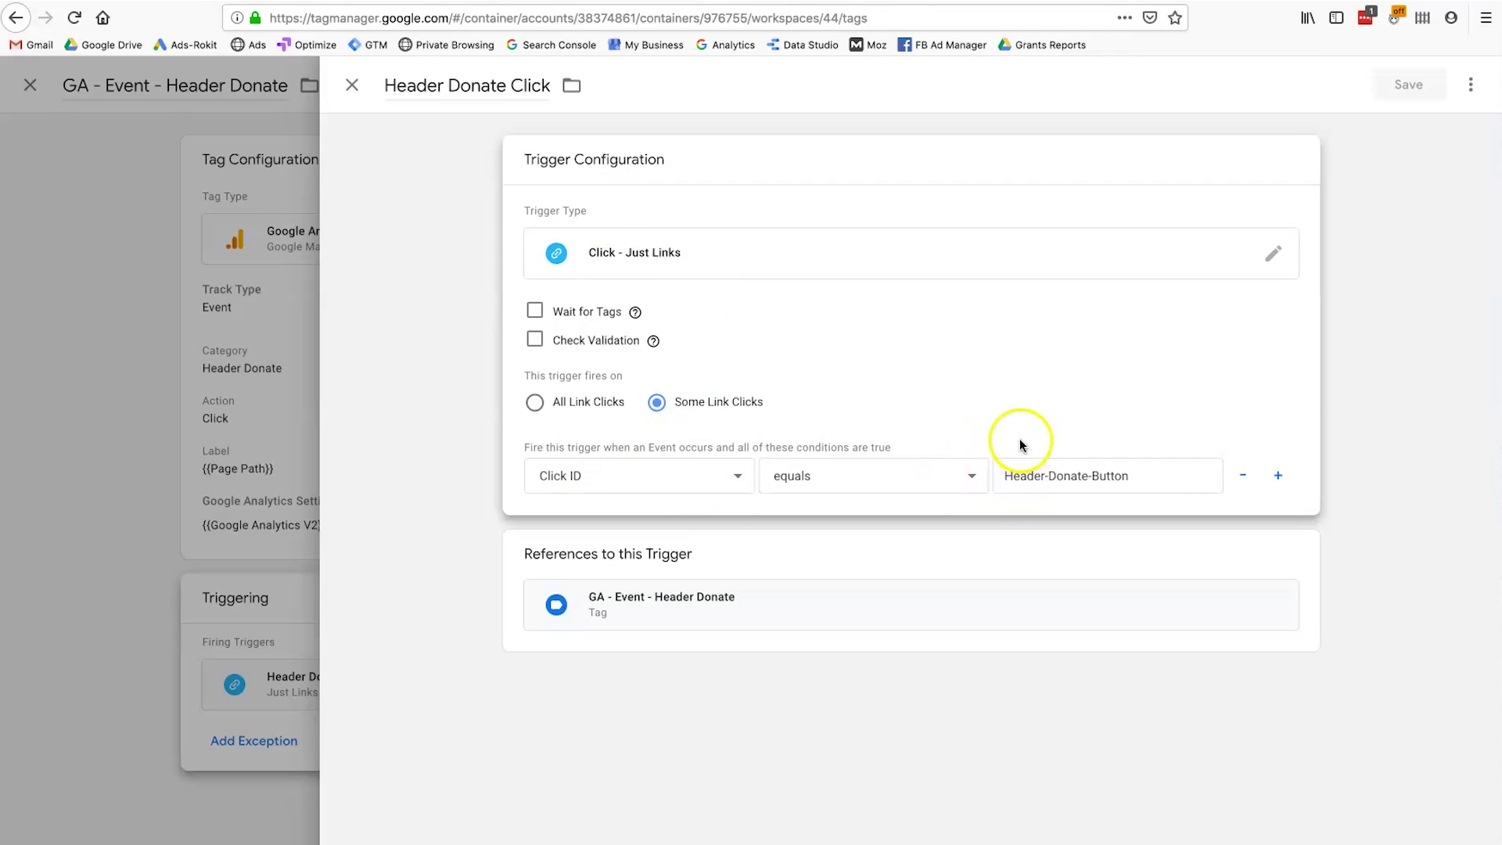
pyautogui.click(407, 664)
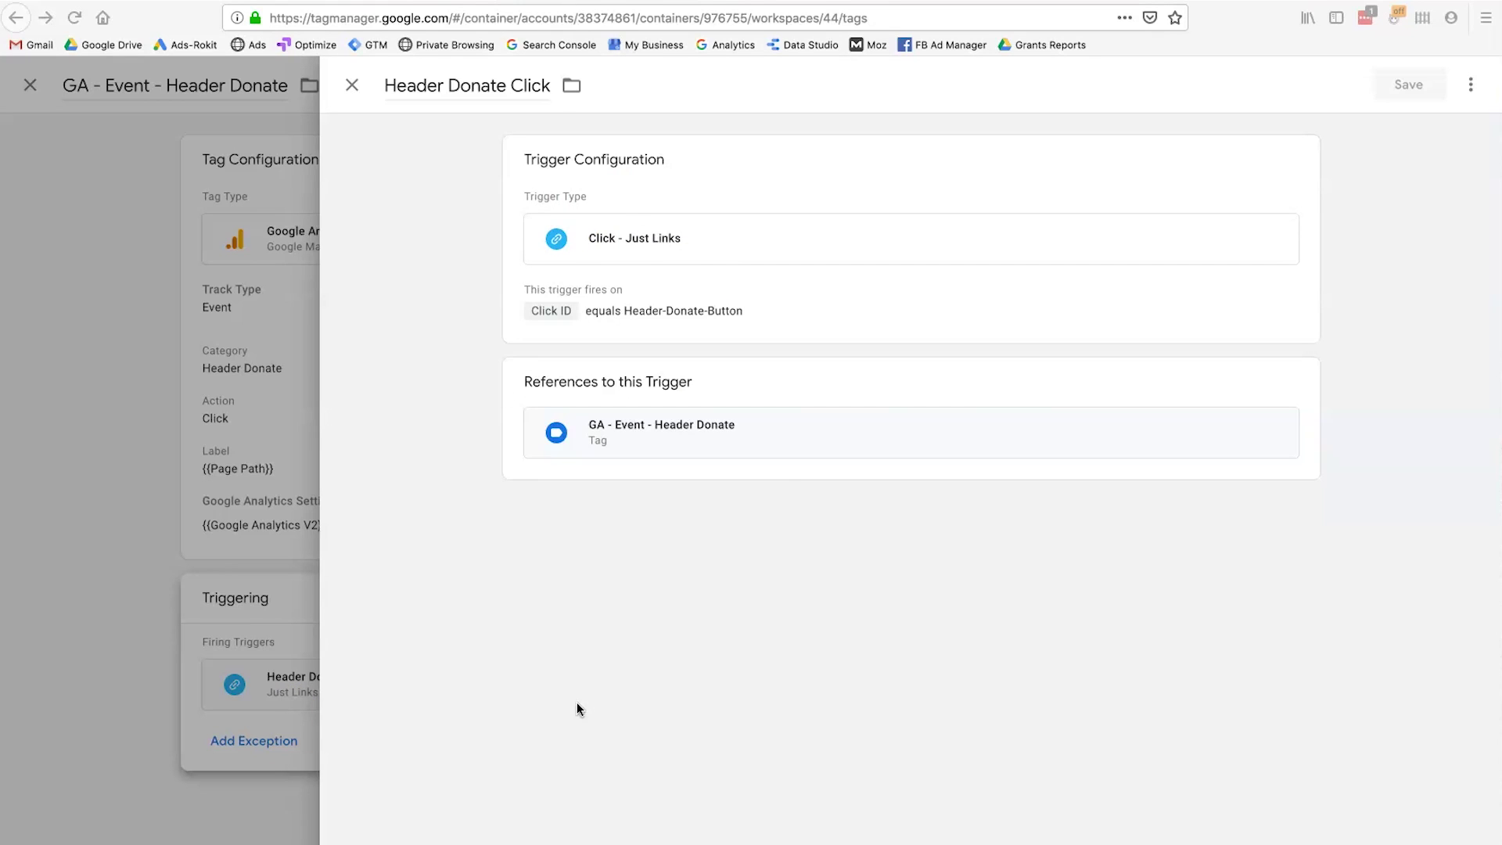
# Inspect the HTML of the header Donate button on The Children page to find its element ID
pyautogui.click(777, 3)
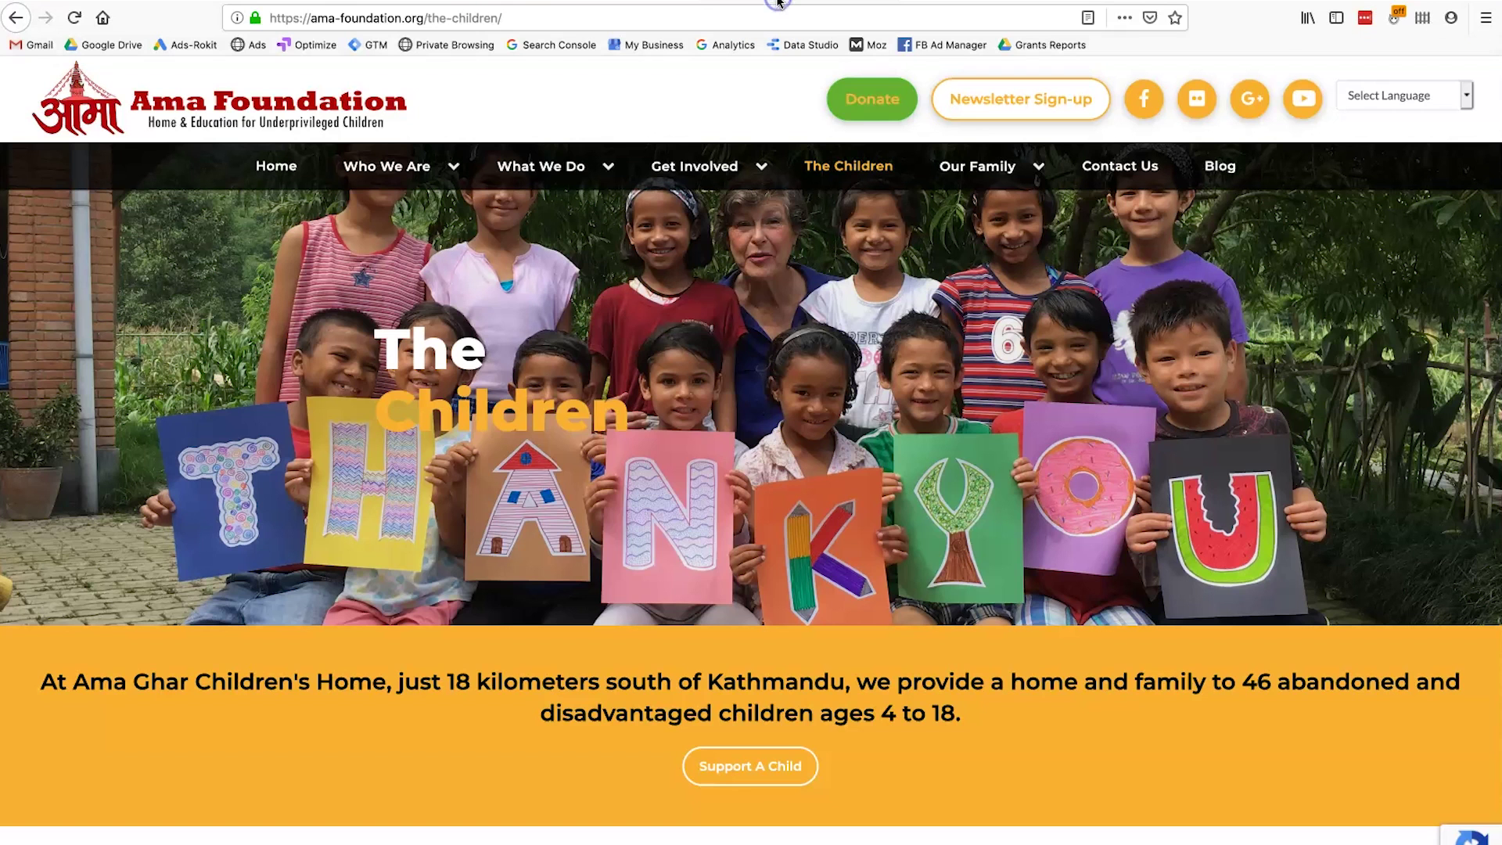
pyautogui.rightClick(866, 106)
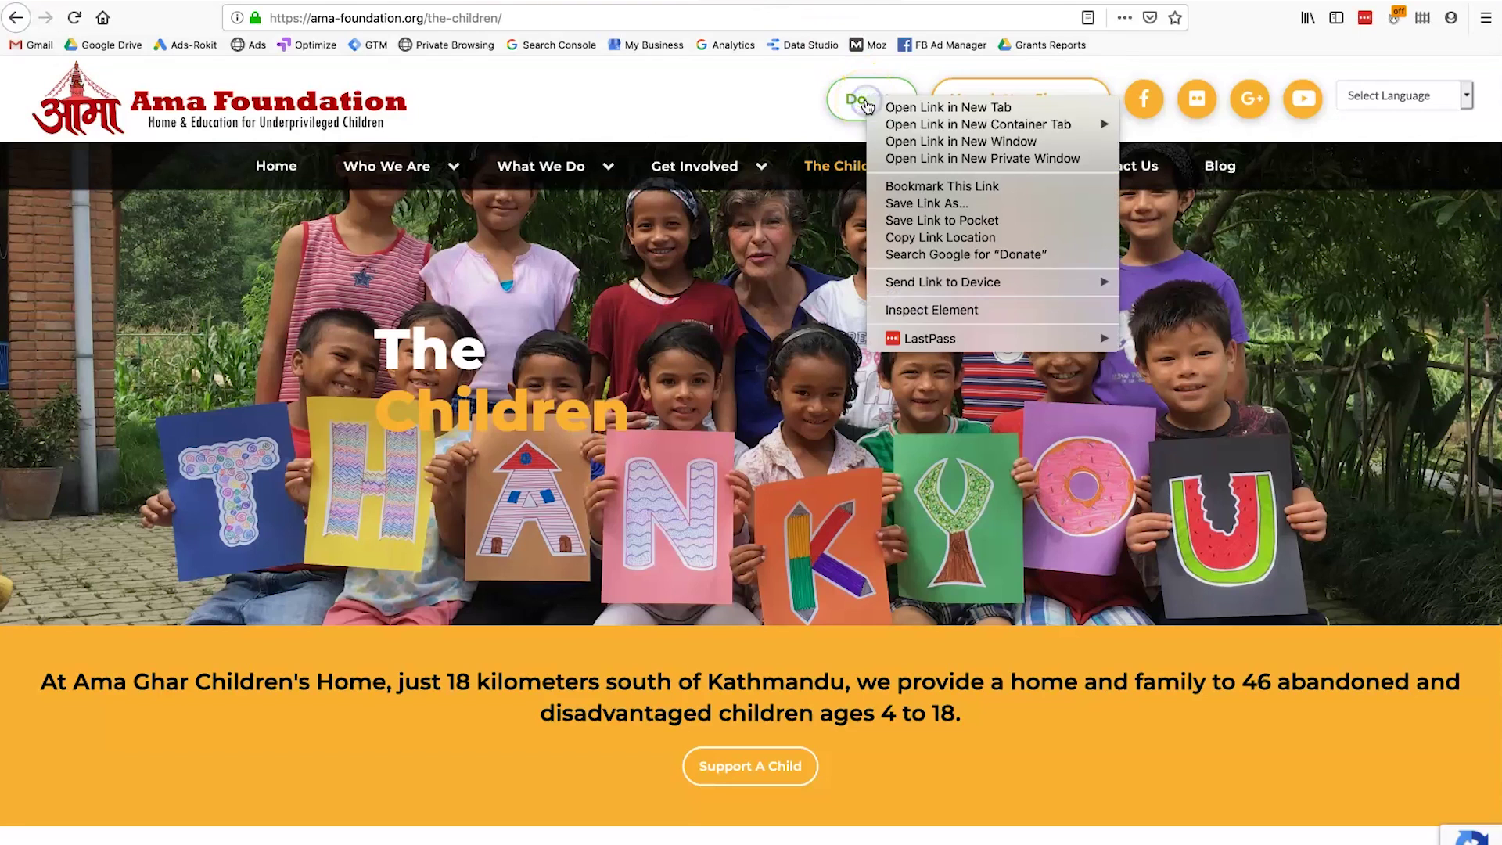
pyautogui.click(885, 312)
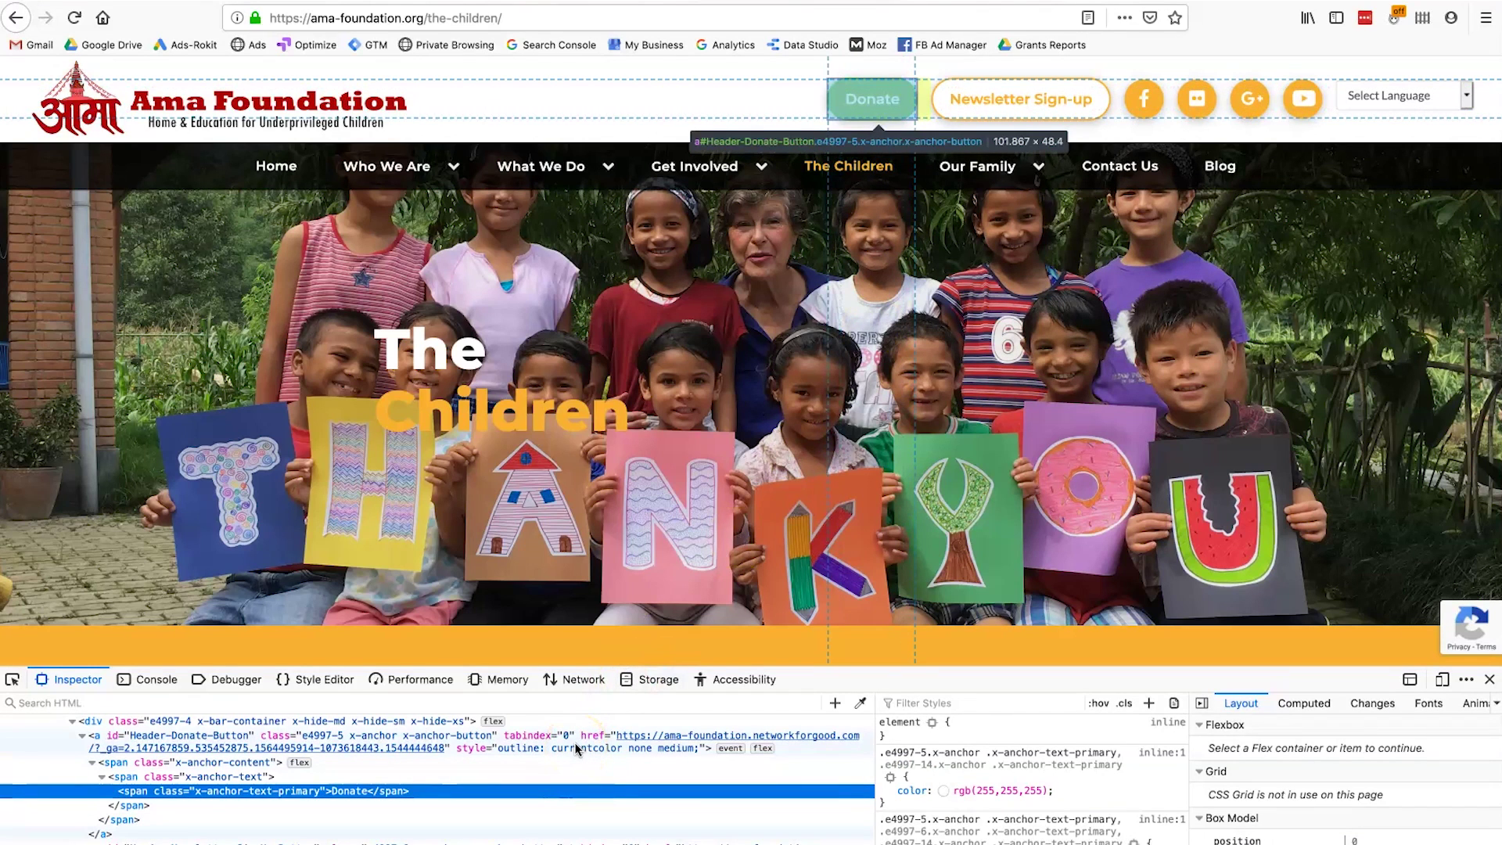
pyautogui.click(447, 749)
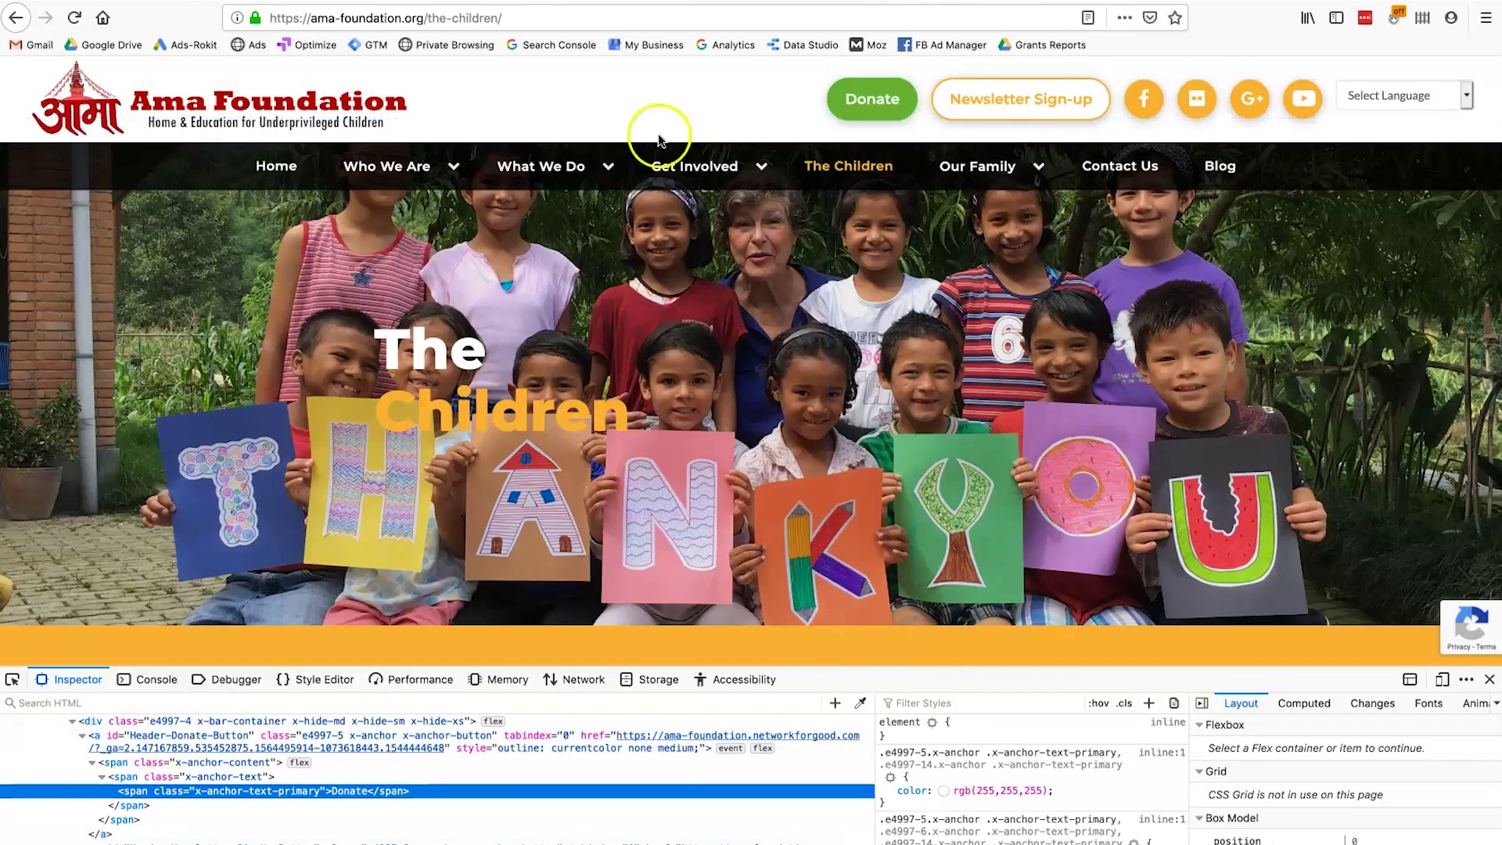
# Return to the Header Donate Click trigger in Google Tag Manager, then close it and its tag to view the tags list
pyautogui.click(658, 2)
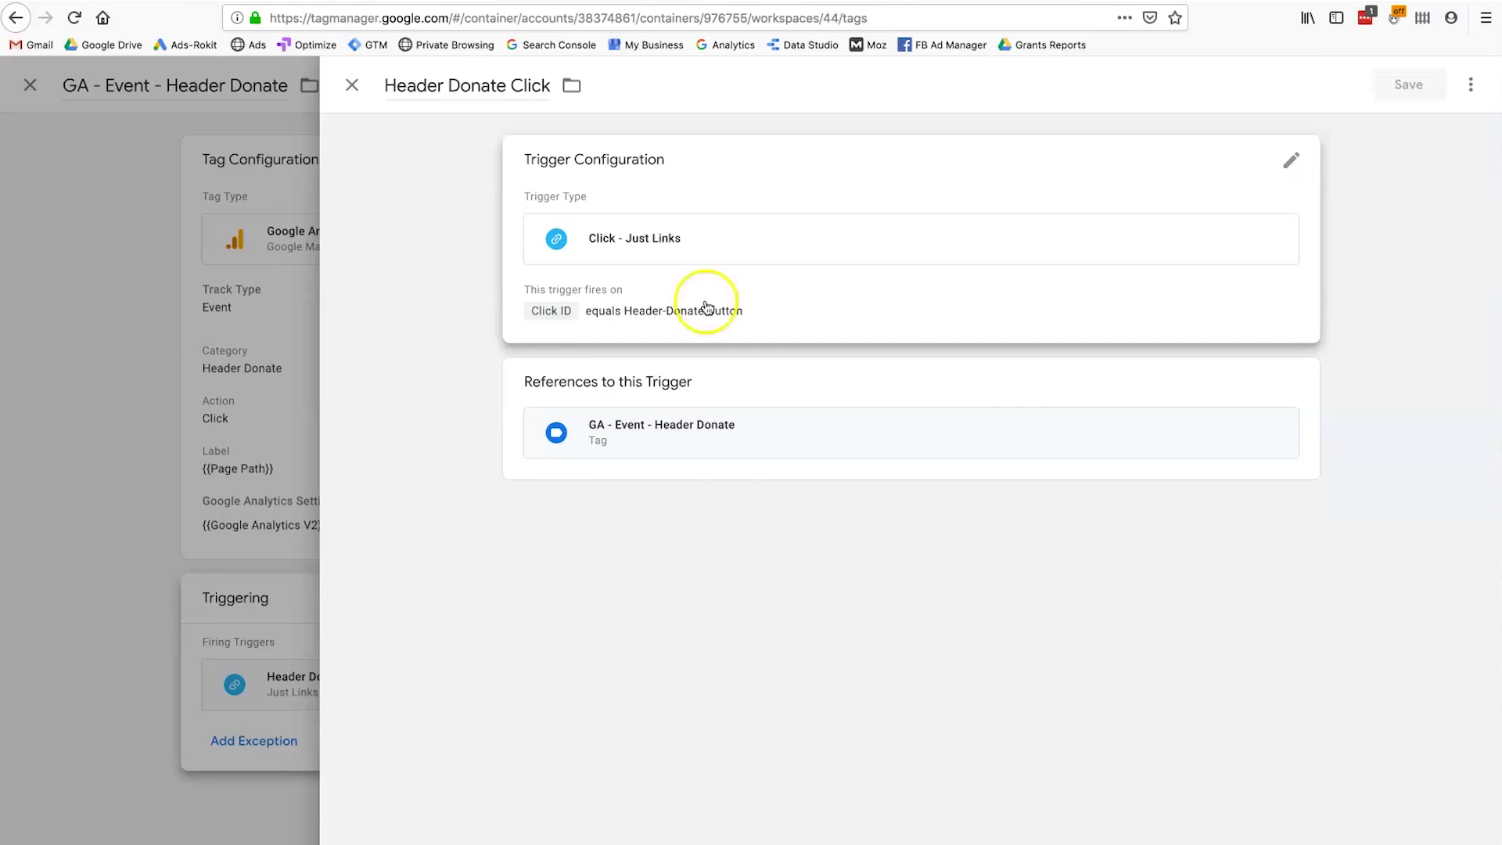
pyautogui.click(354, 87)
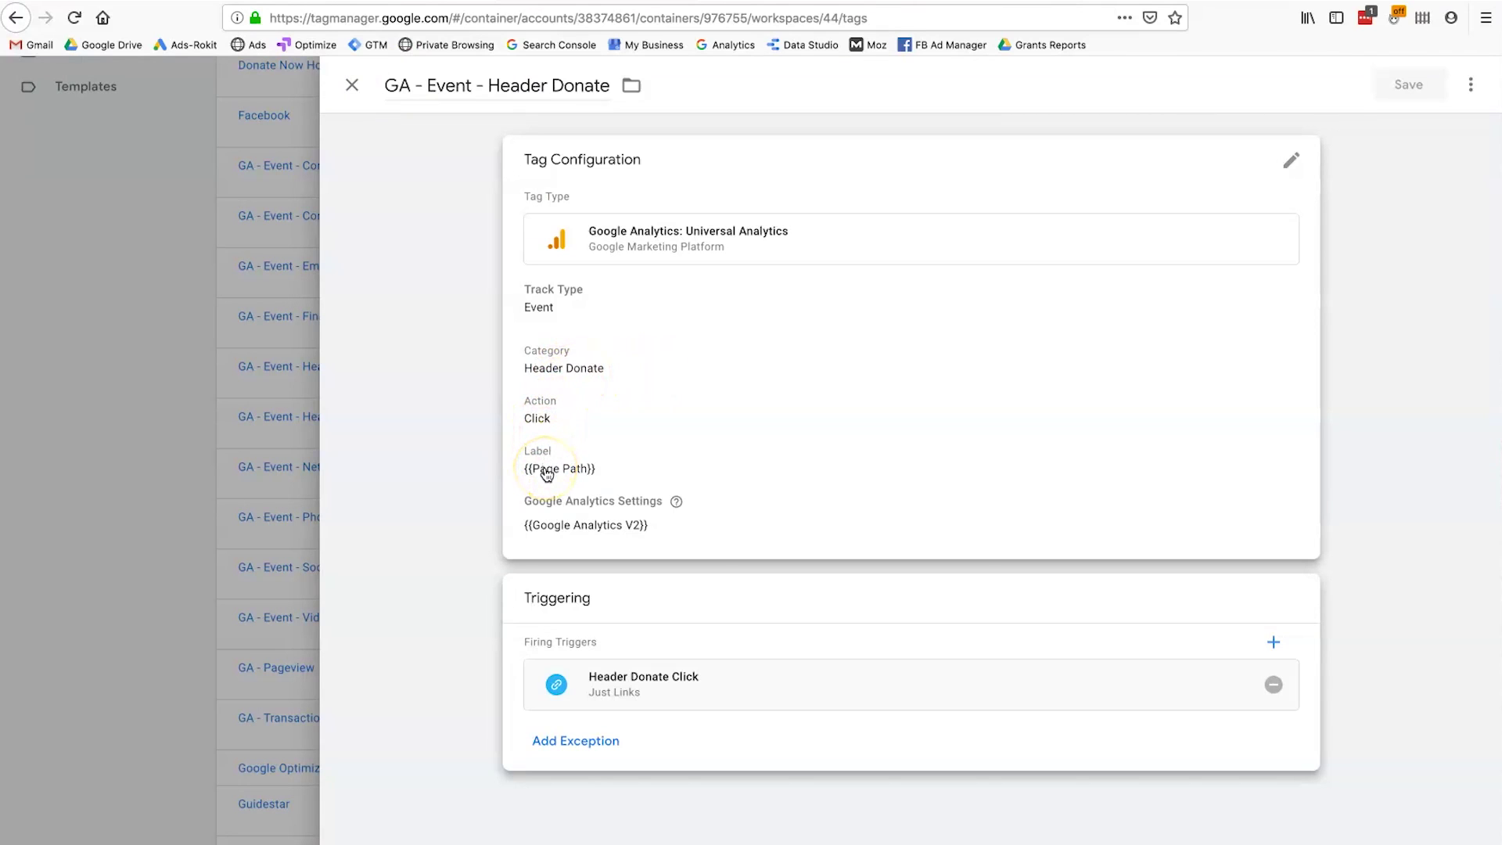
pyautogui.press('Escape')
pyautogui.scroll(-2, 917, 619)
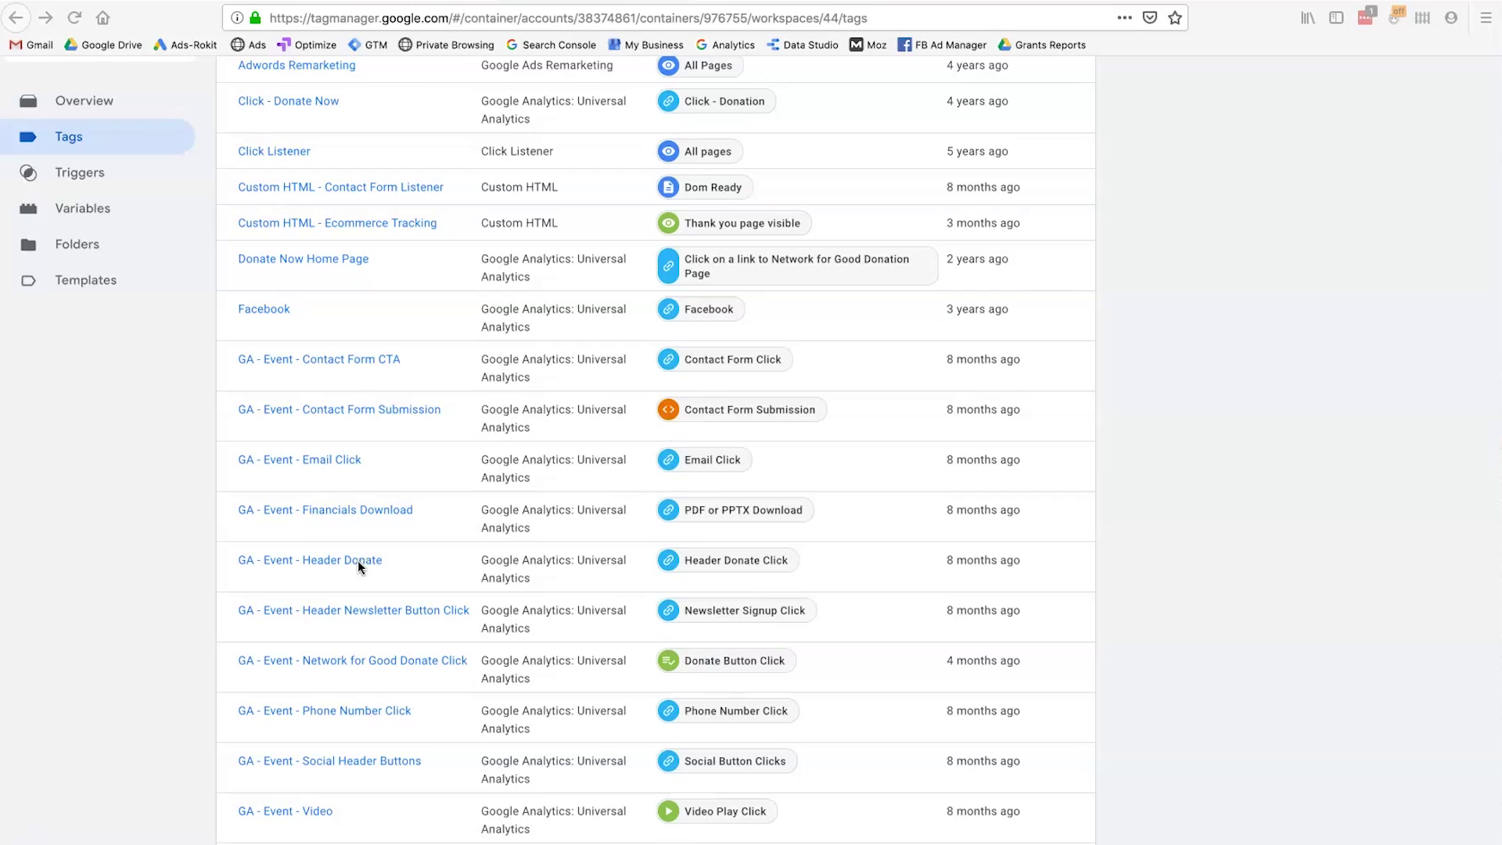
# Switch to Google Analytics and open the Realtime Events report
pyautogui.click(189, 2)
pyautogui.click(189, 2)
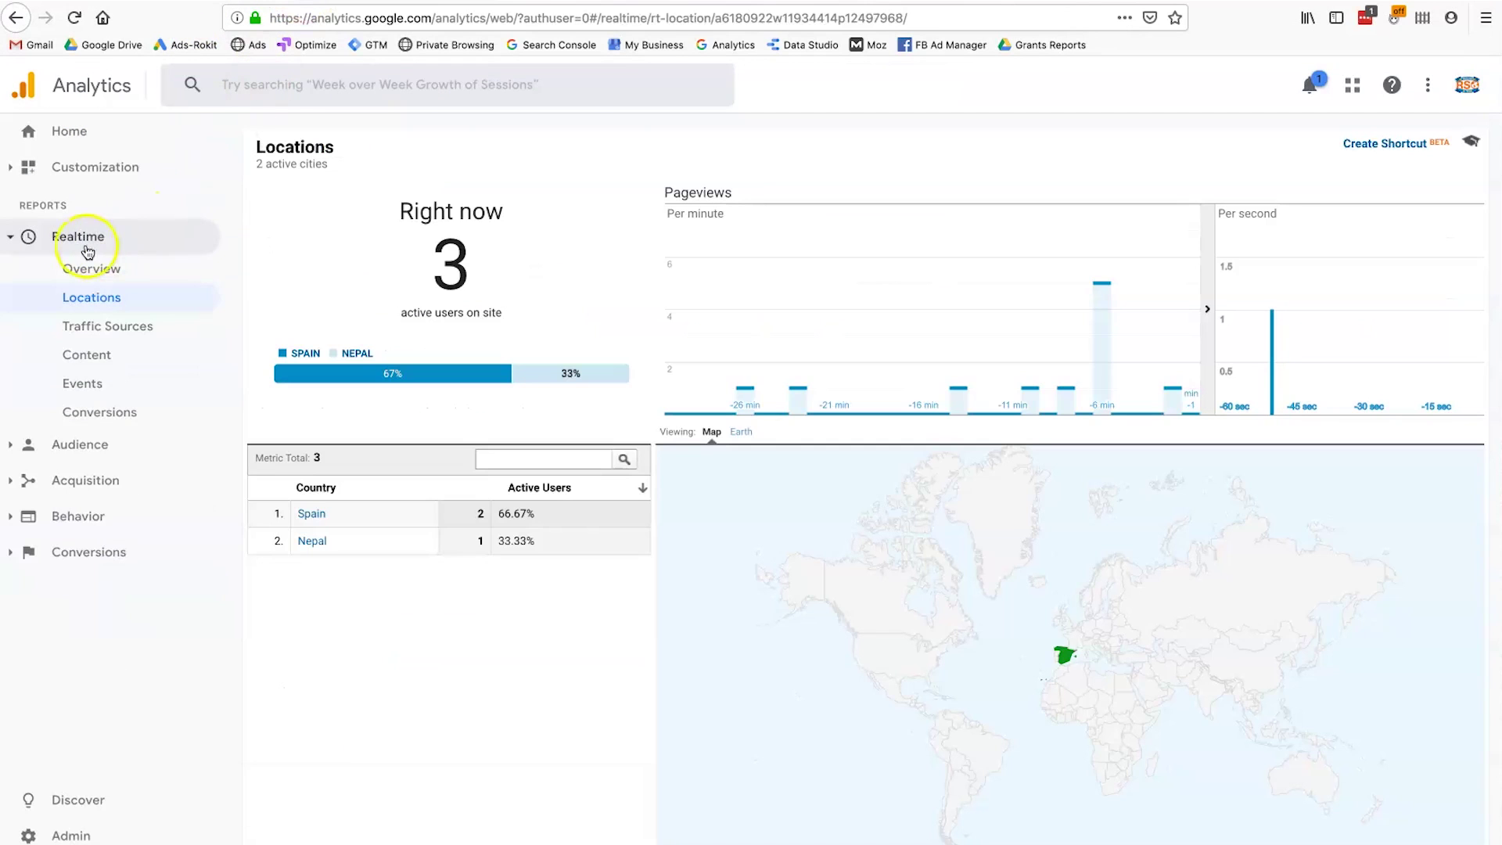
pyautogui.click(95, 381)
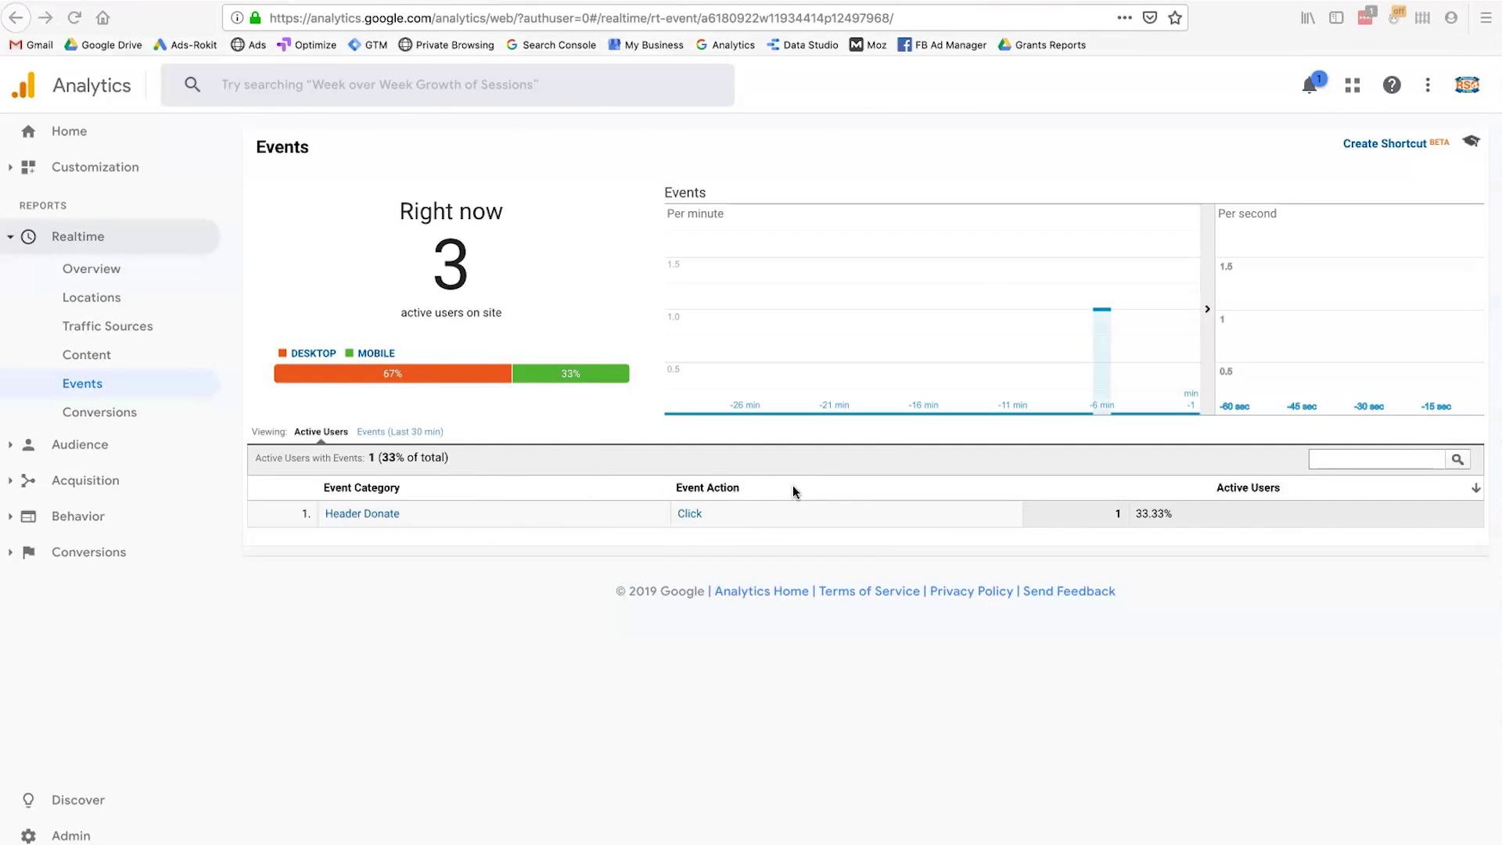
# Switch to the Ama Foundation site in the other browser, open the Our Family page and highlight its path in the address
pyautogui.press('super+Tab')
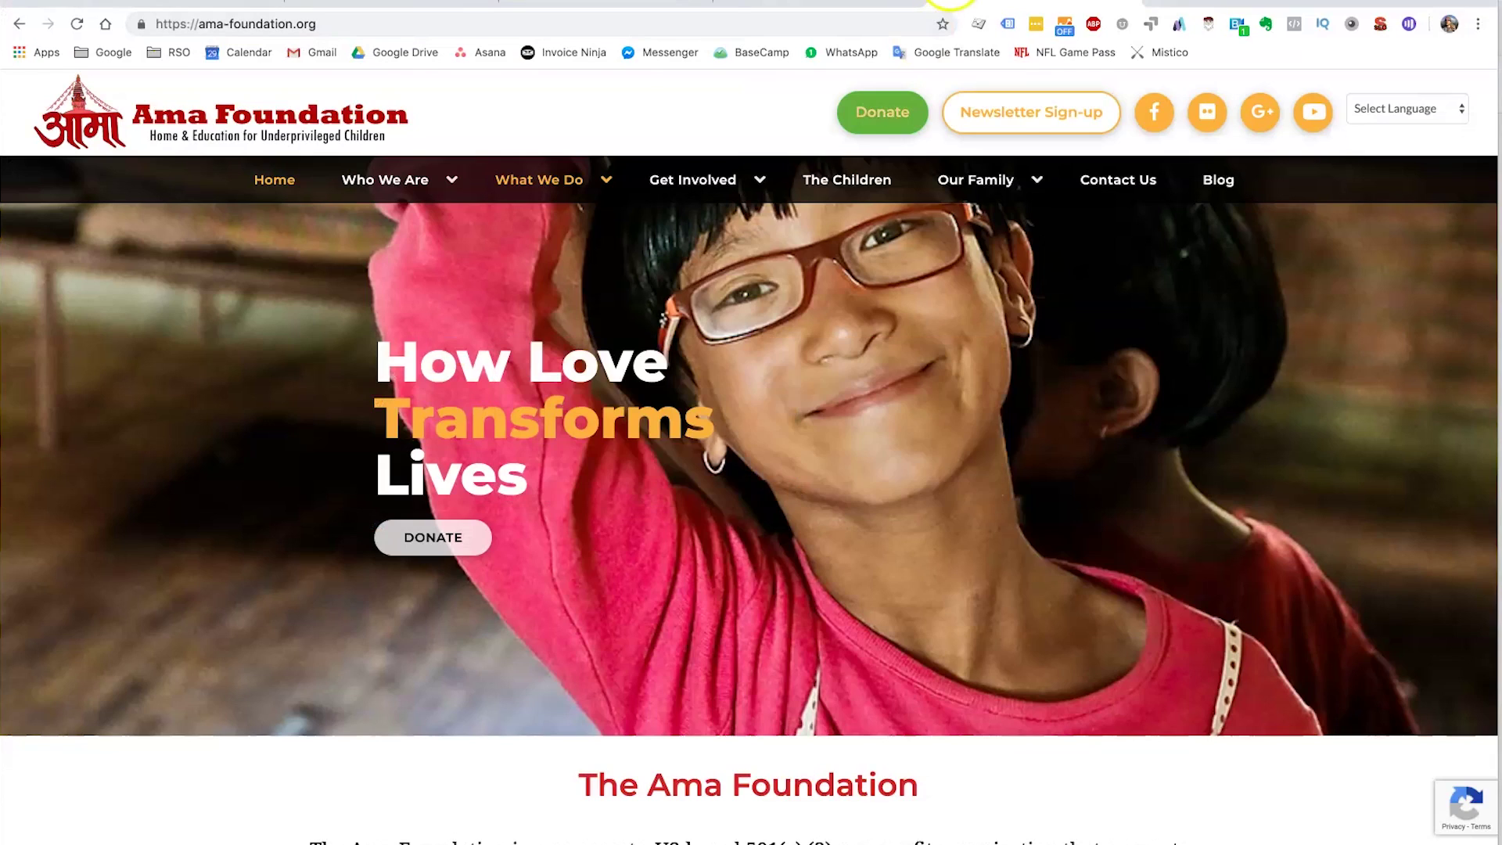
pyautogui.click(998, 191)
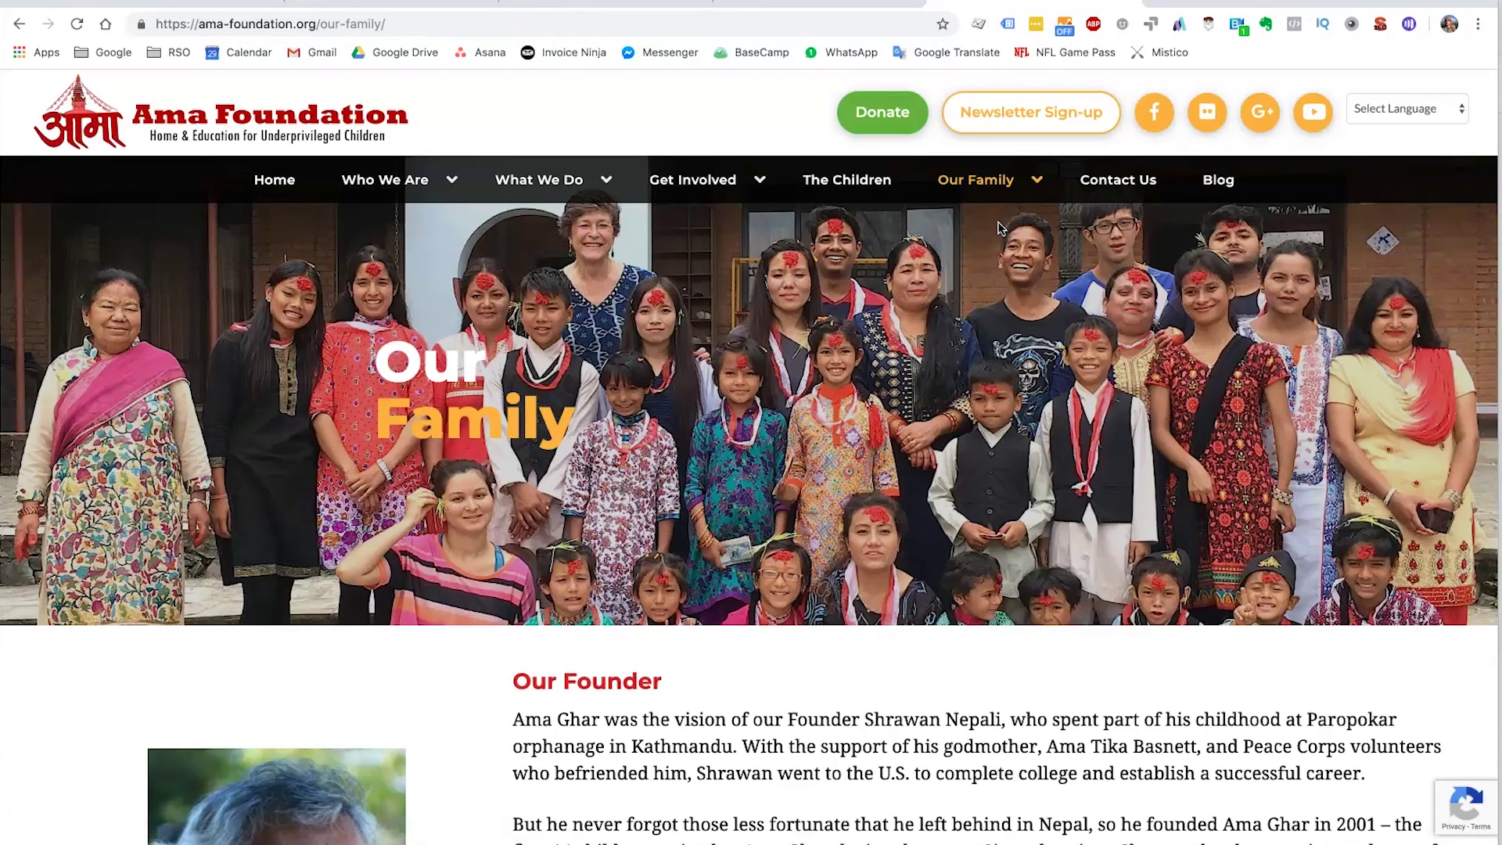
pyautogui.moveTo(318, 24); pyautogui.dragTo(398, 24)
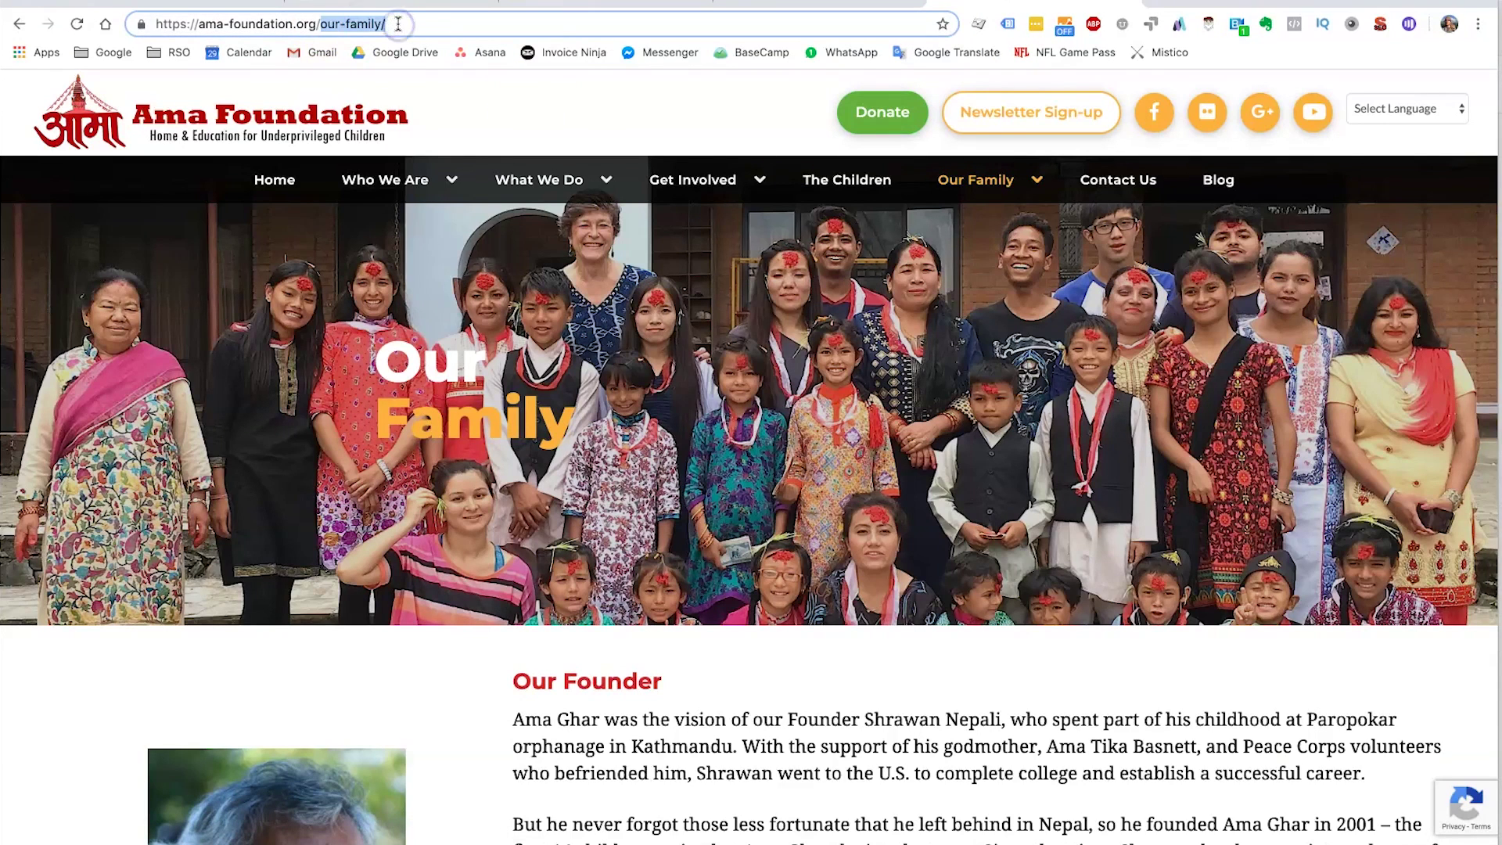
pyautogui.click(398, 24)
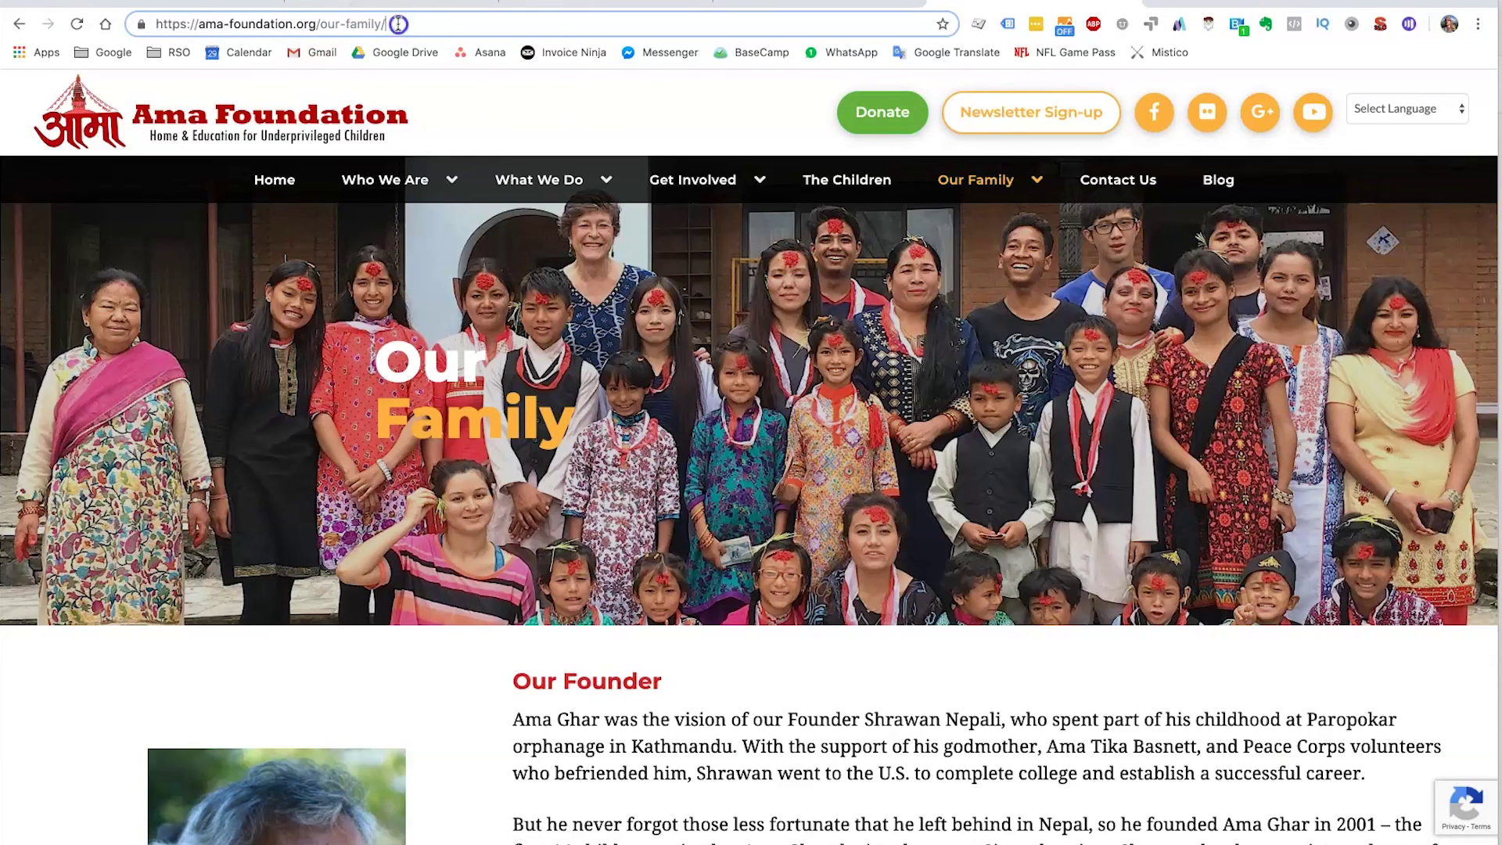
# Follow the header Donate link from the Our Family page, then filter Google Analytics Realtime Events by the Header Donate category
pyautogui.click(860, 115)
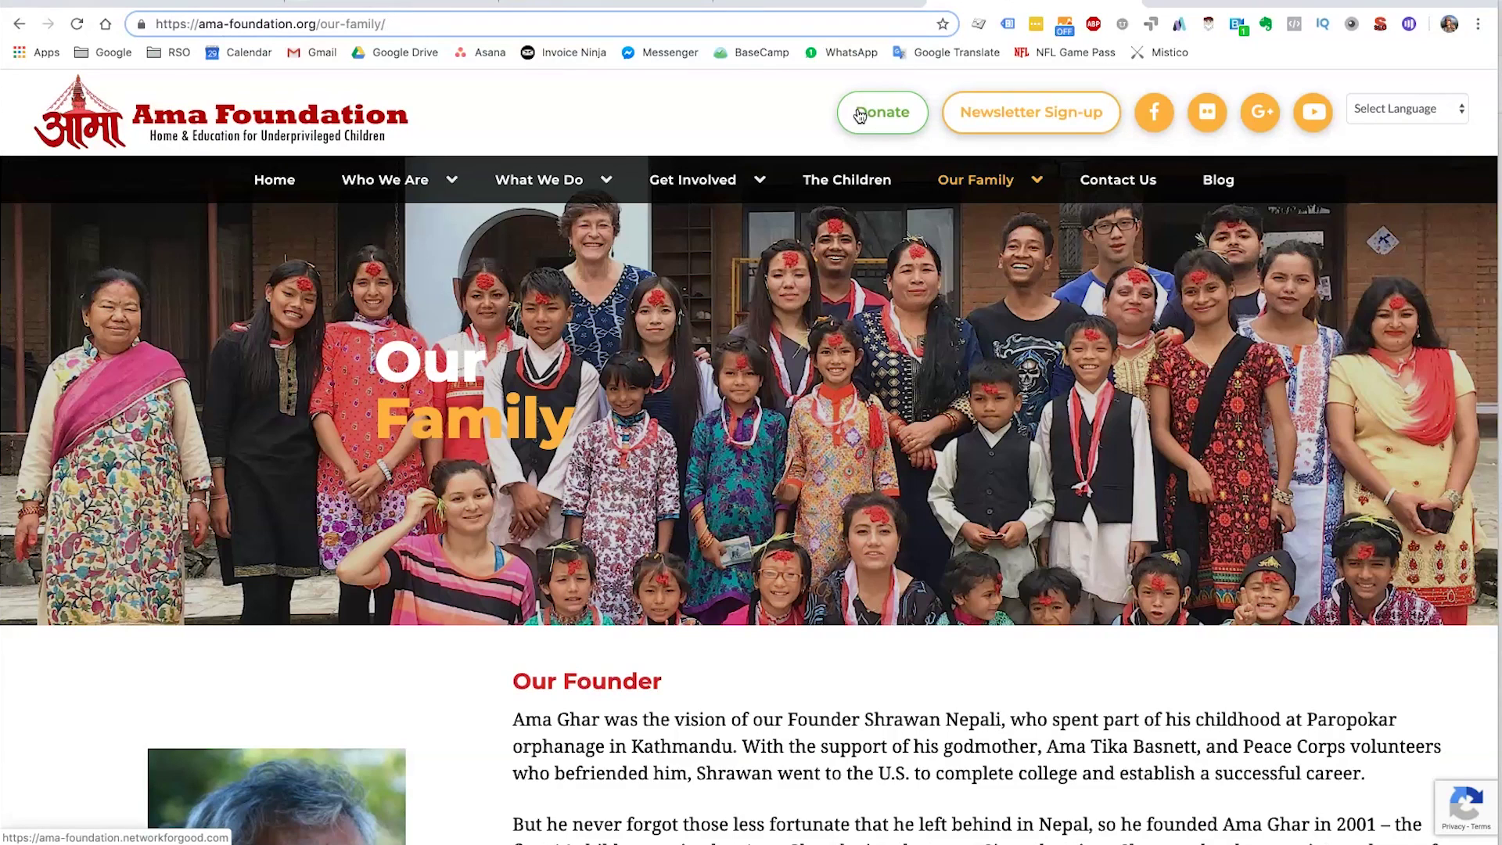
pyautogui.click(860, 115)
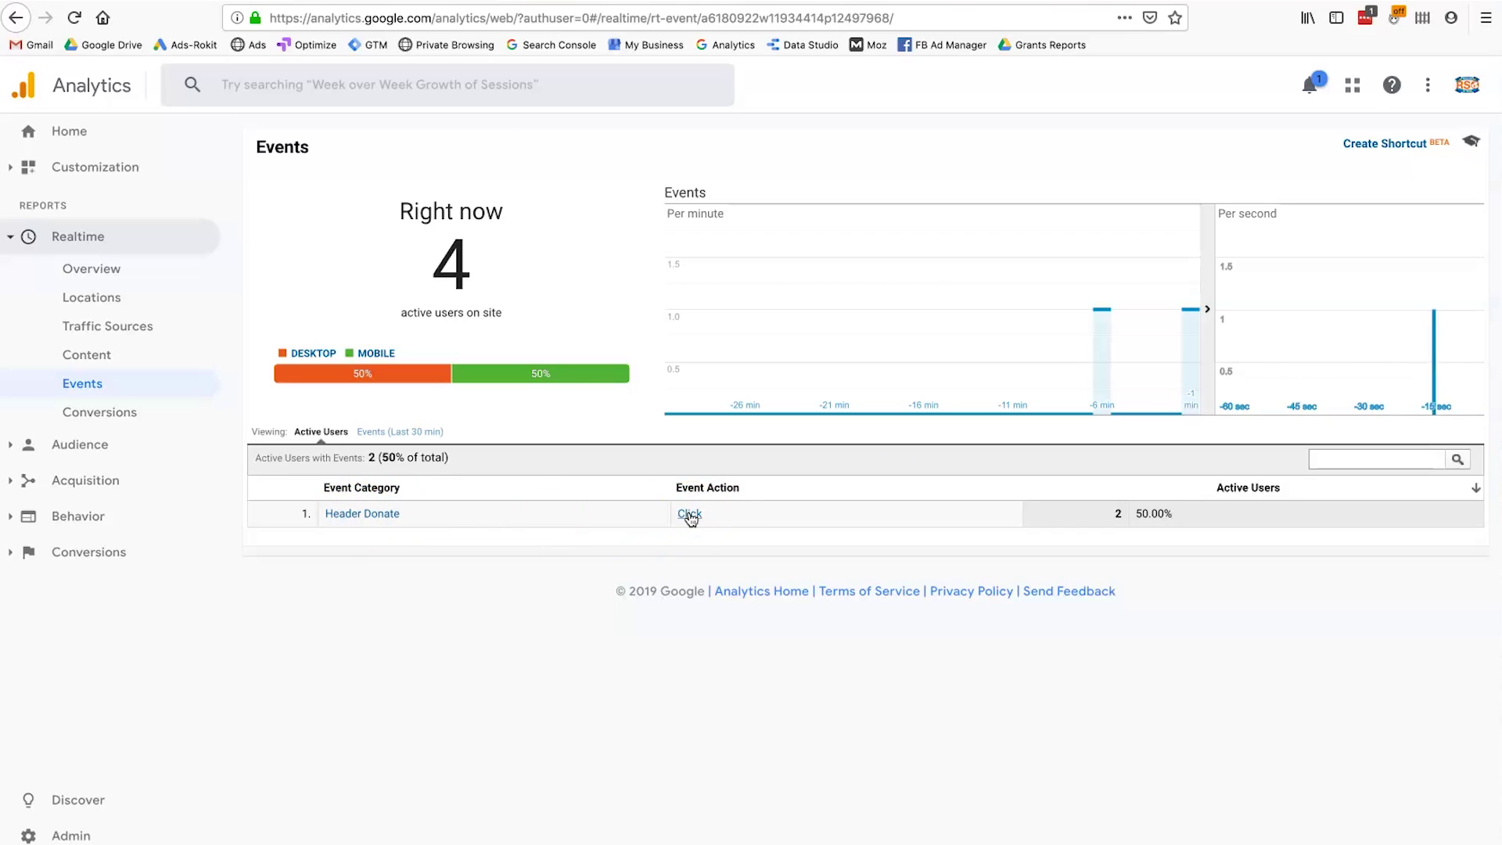
pyautogui.click(373, 516)
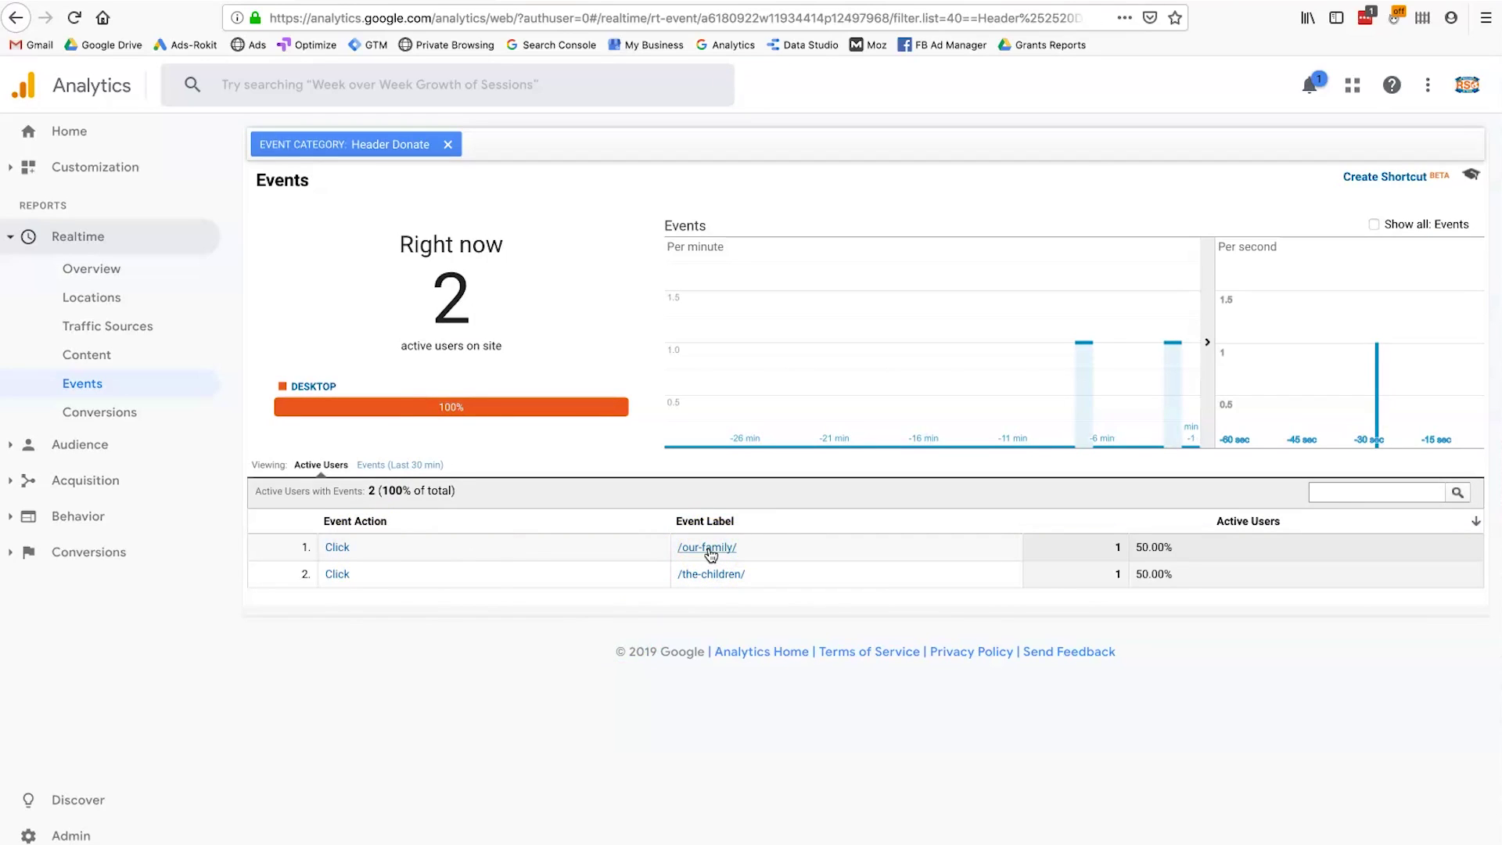
# Highlight the /our-family/ event label in Realtime, then open the Top Events report under Behavior
pyautogui.moveTo(774, 548); pyautogui.dragTo(674, 553)
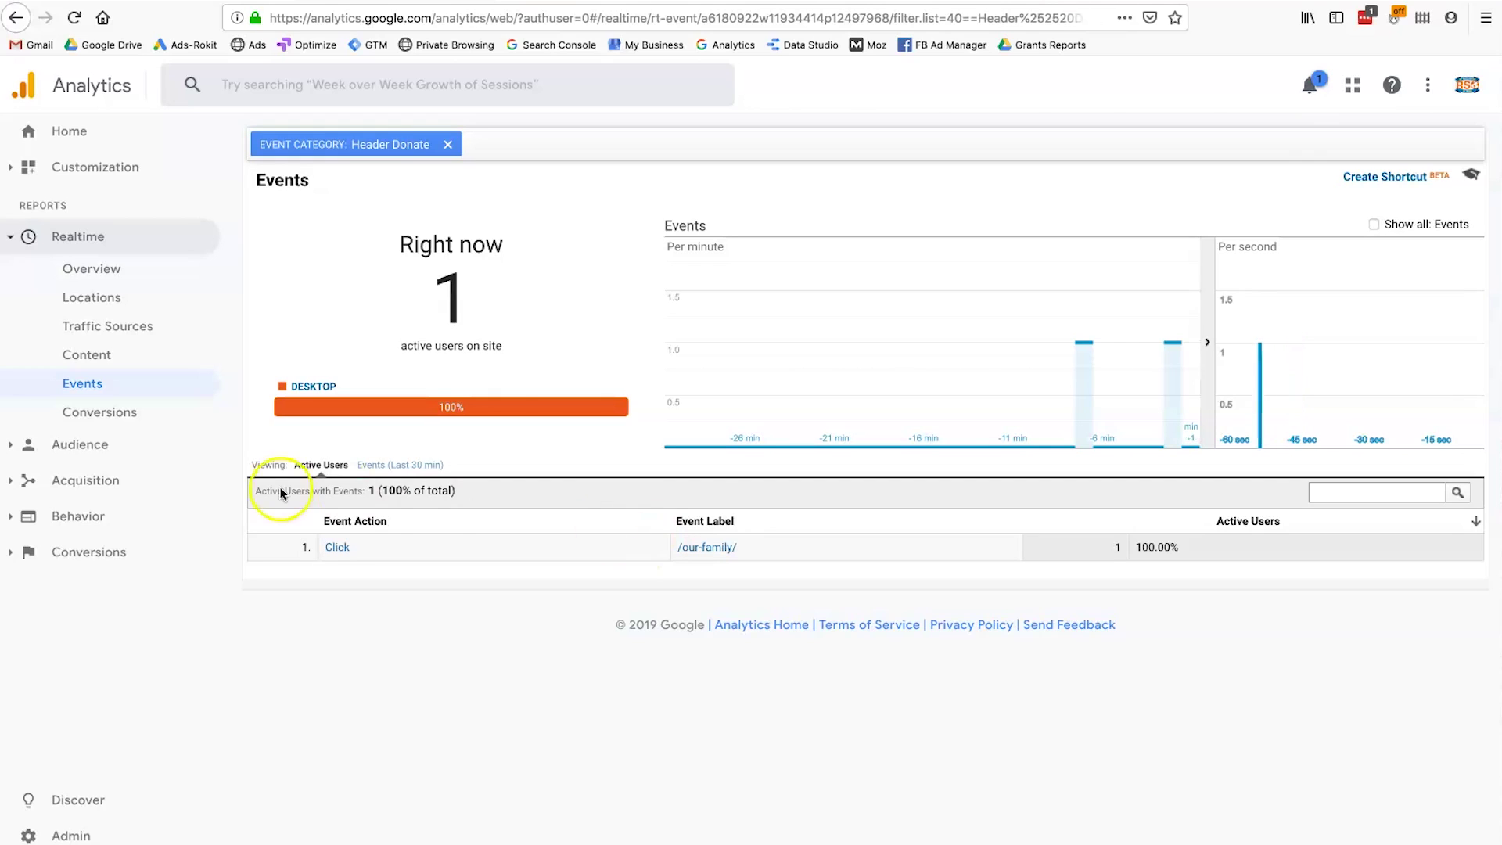
pyautogui.click(69, 517)
pyautogui.click(71, 526)
pyautogui.click(98, 548)
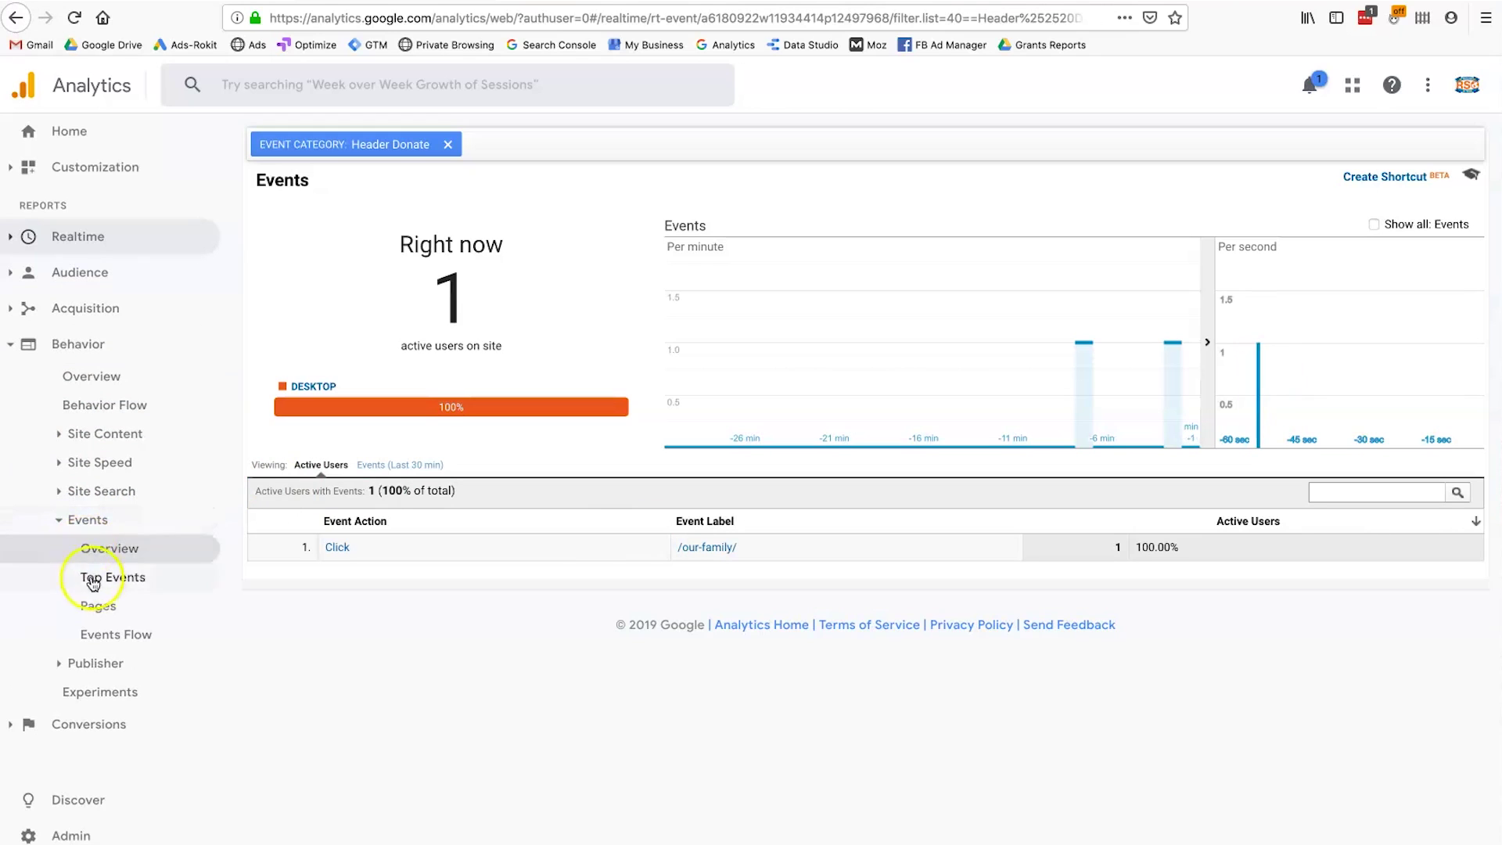
pyautogui.click(92, 579)
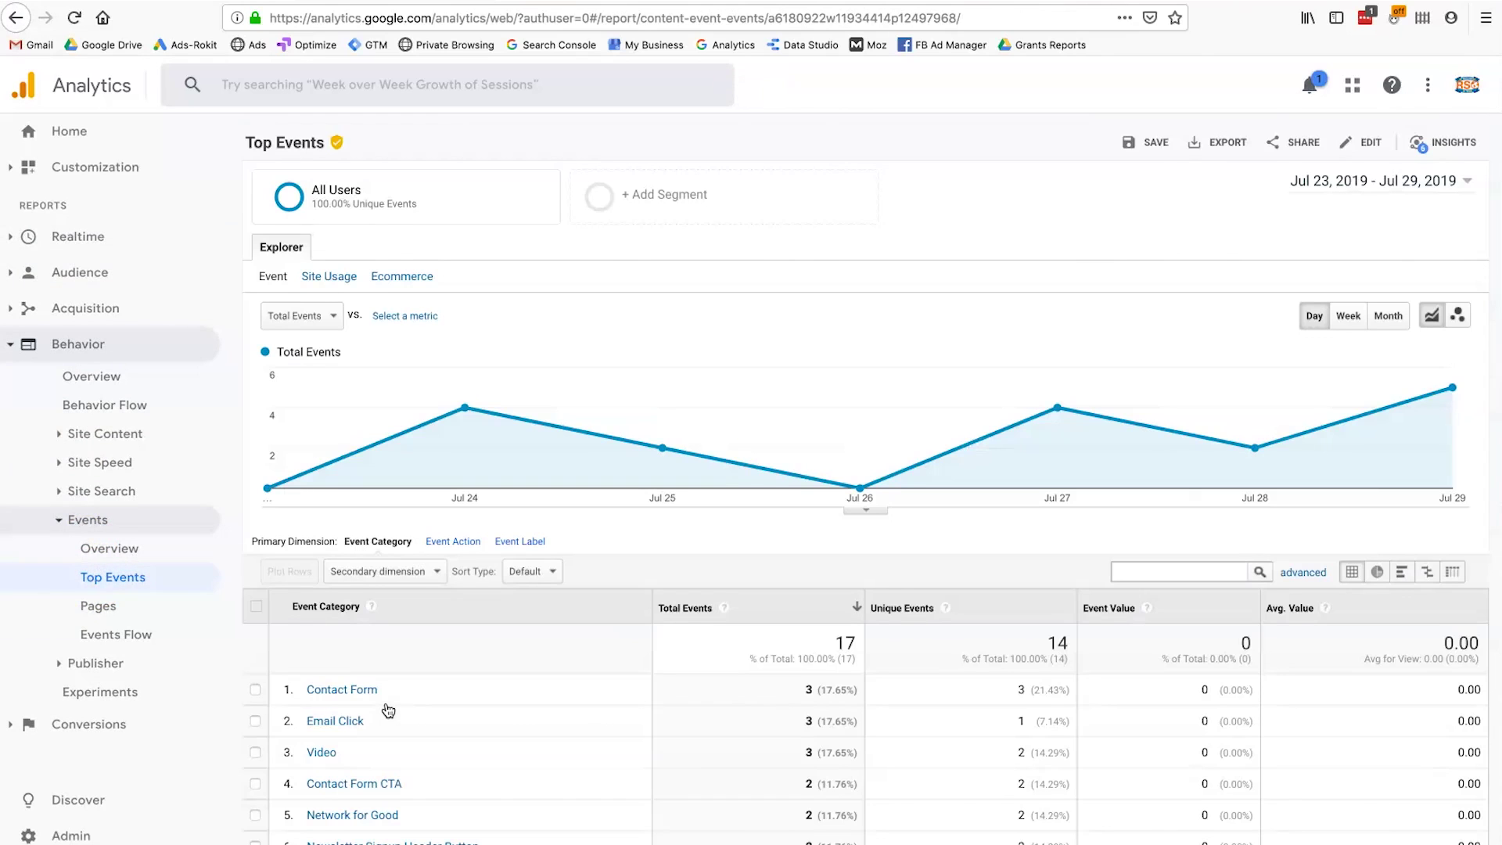
# Drill down in Top Events through the Header Donate category and Click action to inspect the event label
pyautogui.scroll(-2, 389, 712)
pyautogui.click(352, 783)
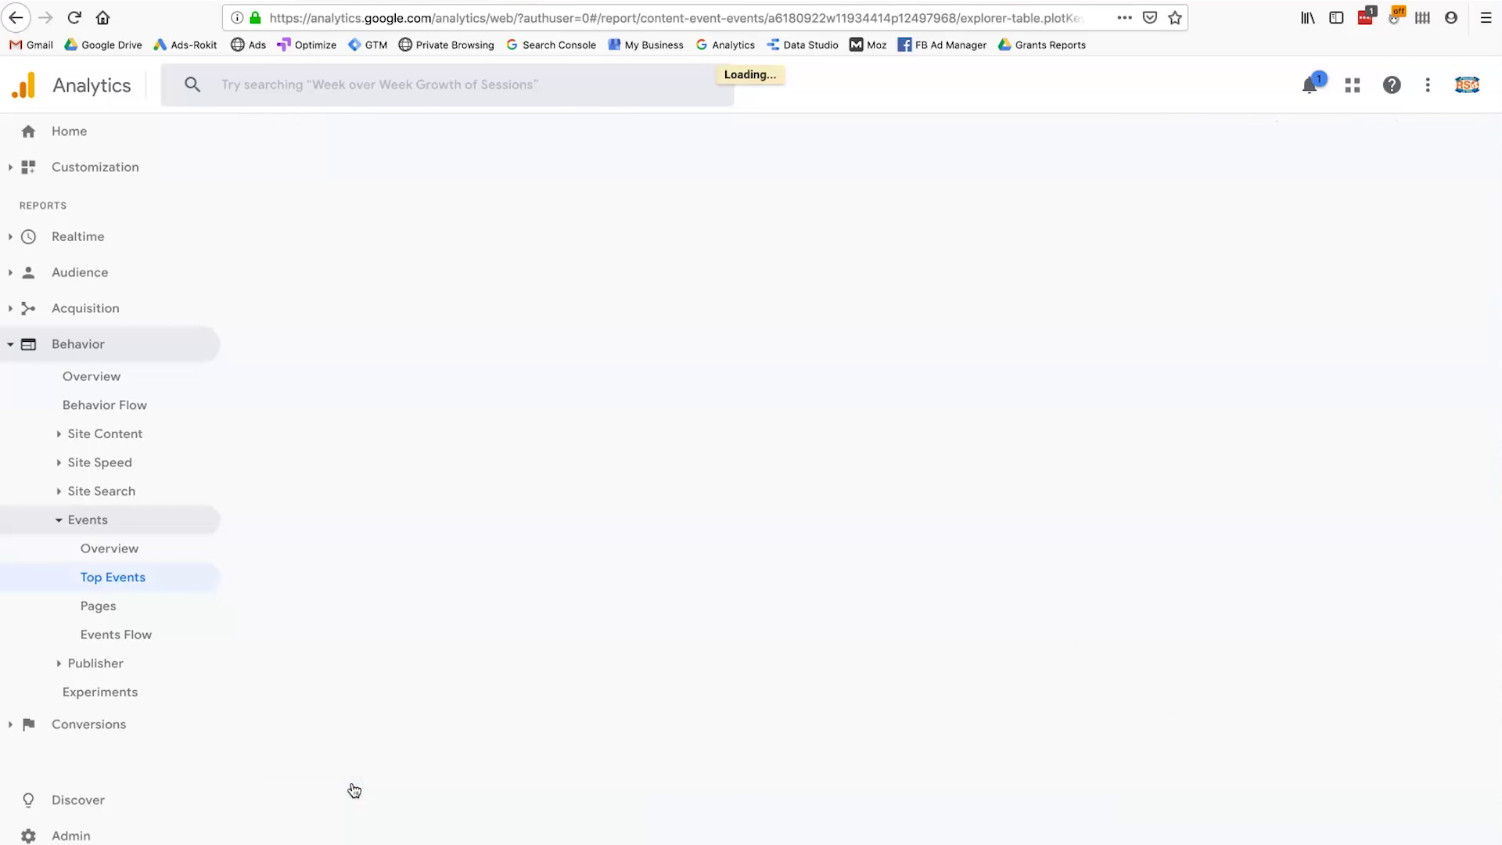
pyautogui.click(309, 702)
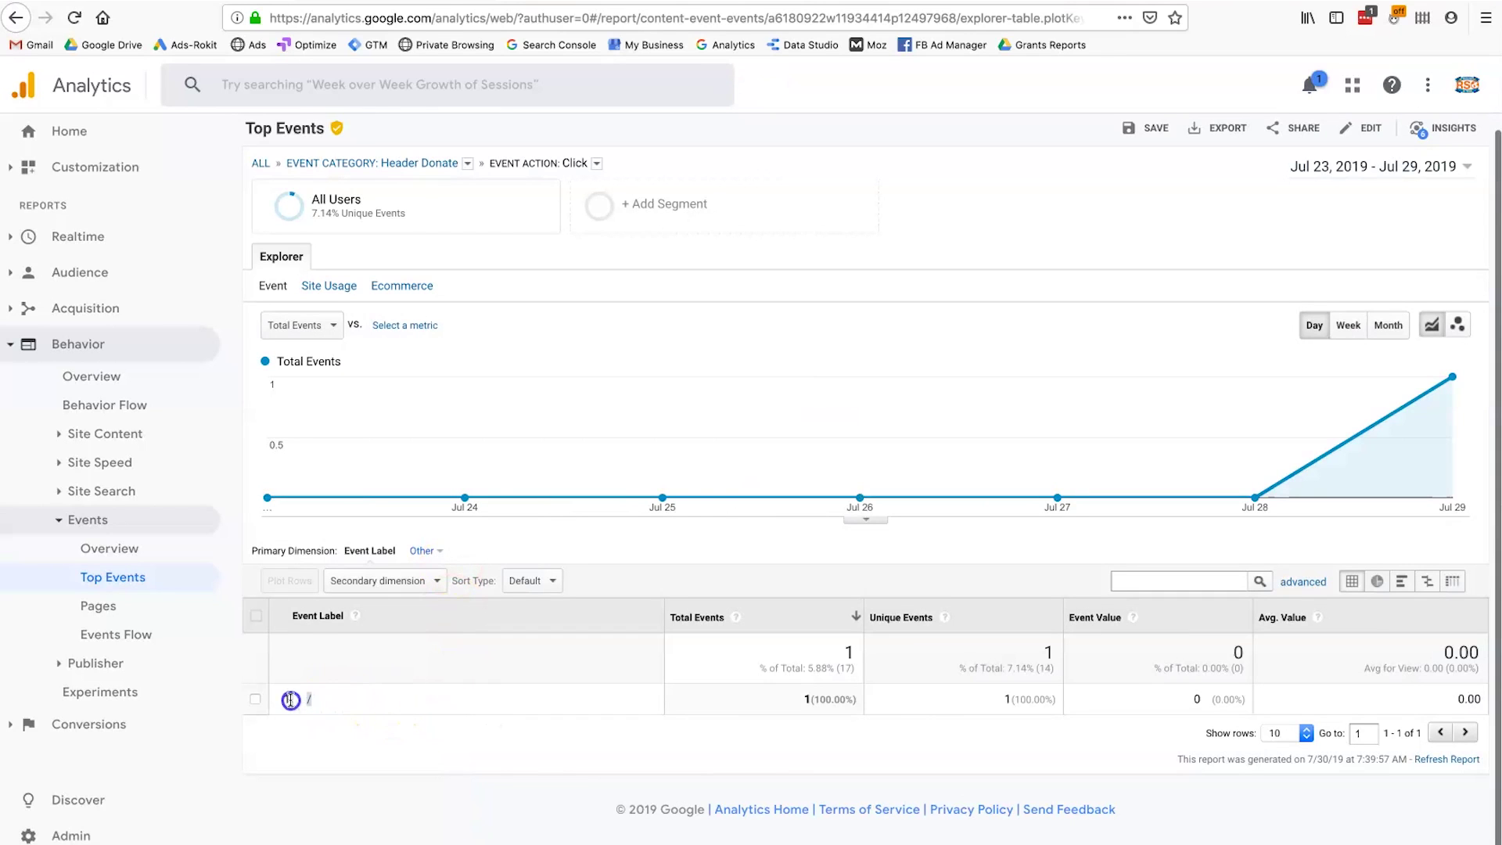
pyautogui.click(589, 774)
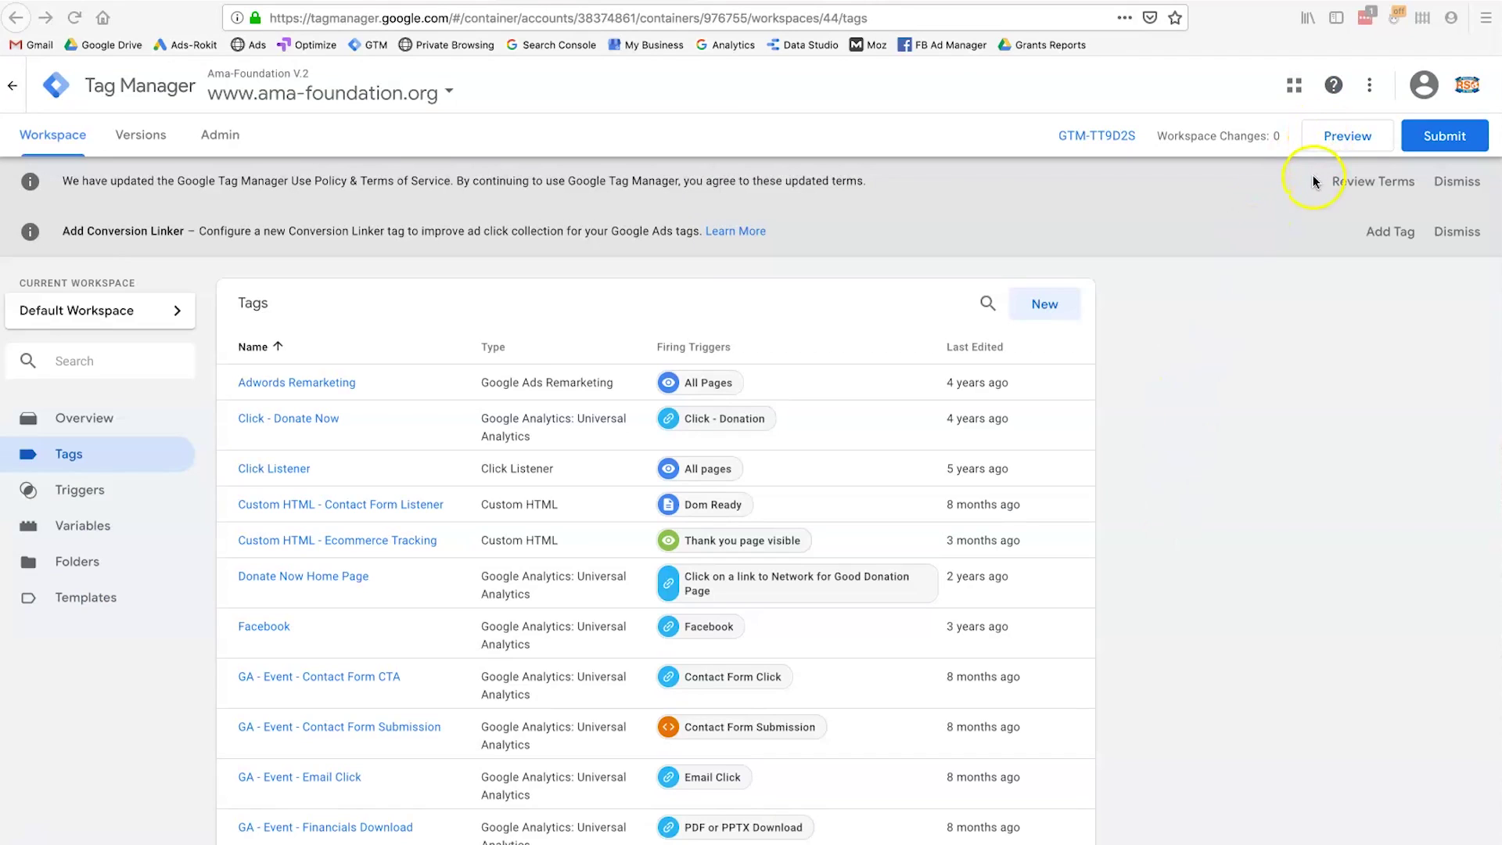
# Start preview mode for the Default Workspace in Tag Manager, then reload The Children page of the Ama Foundation site
pyautogui.click(1343, 143)
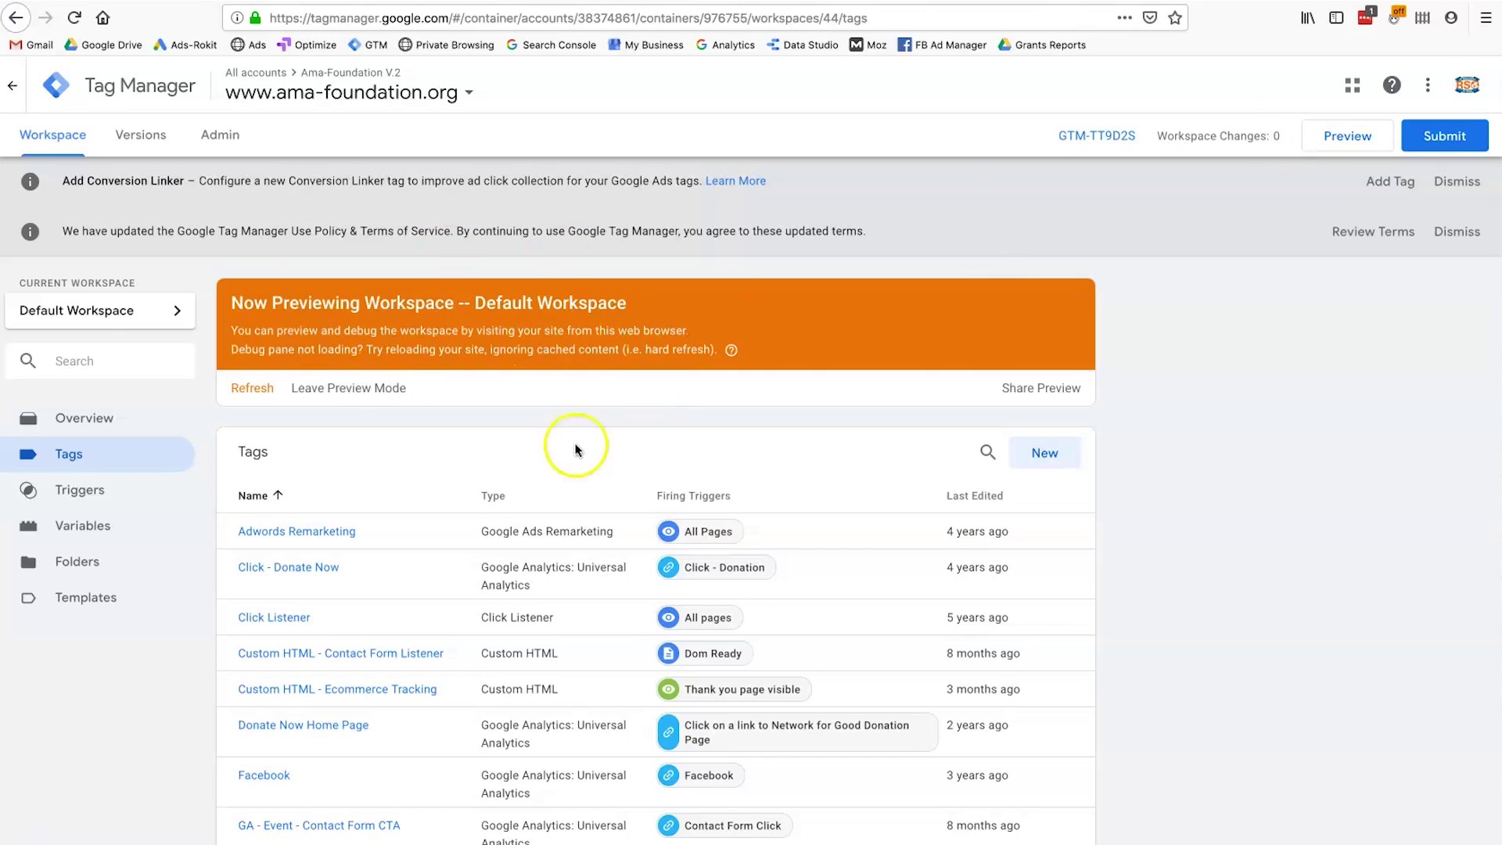
pyautogui.scroll(-2, 401, 359)
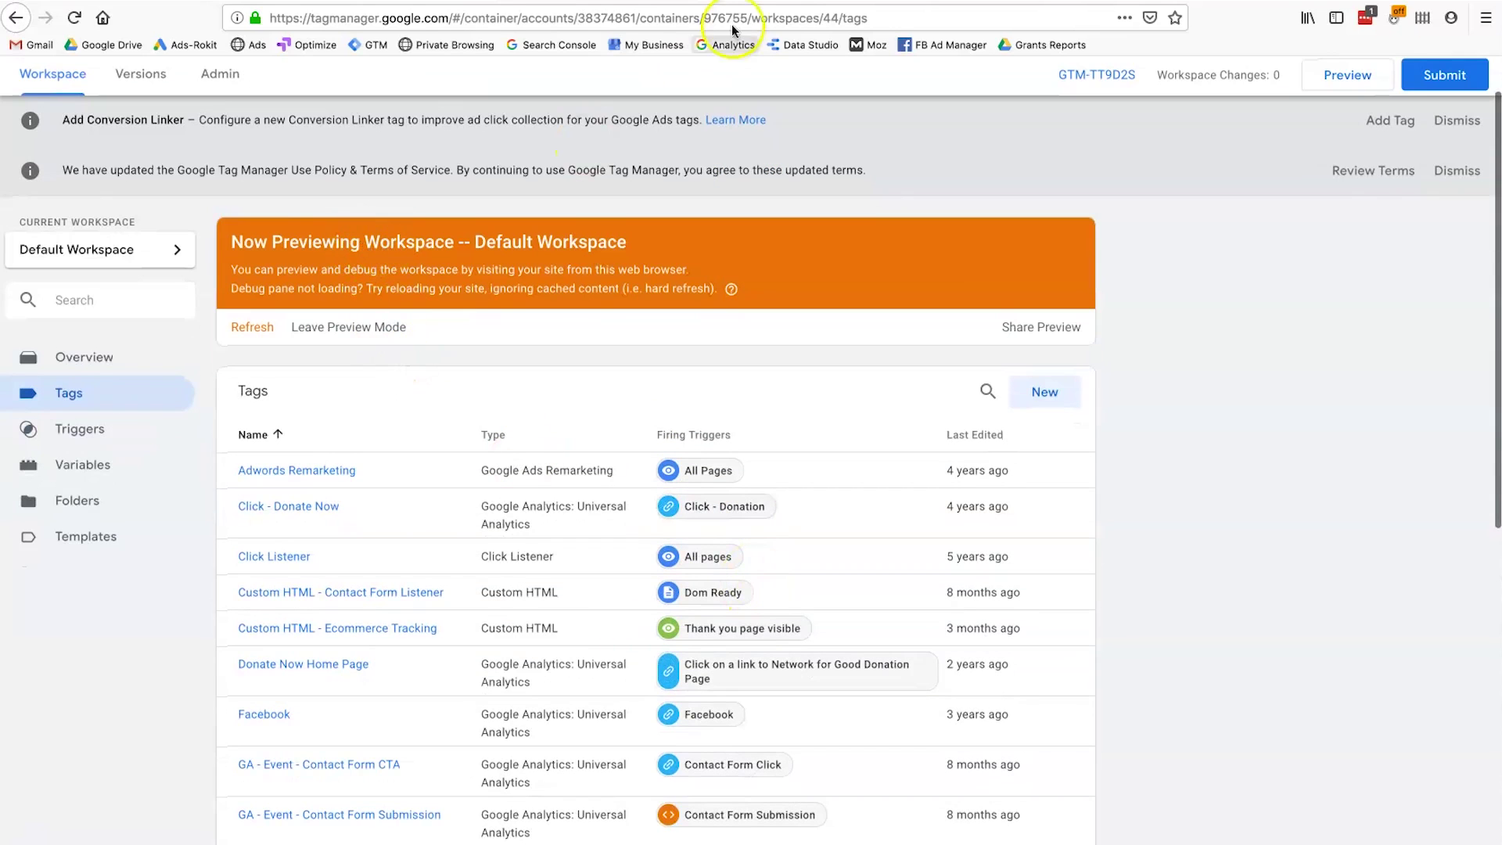
pyautogui.hotkey('ctrl', 'Tab')
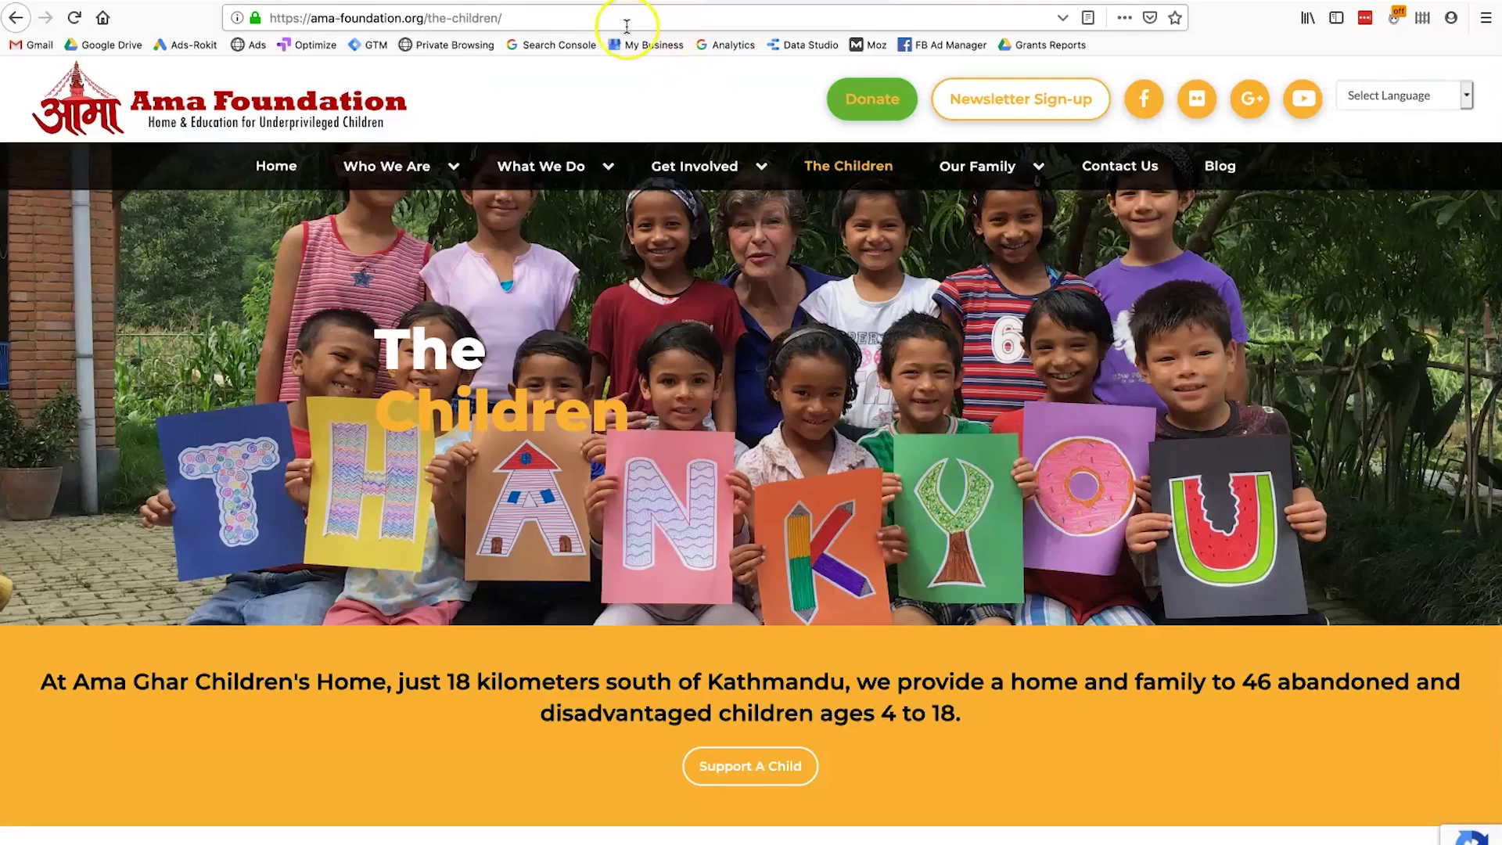
pyautogui.press('super+r')
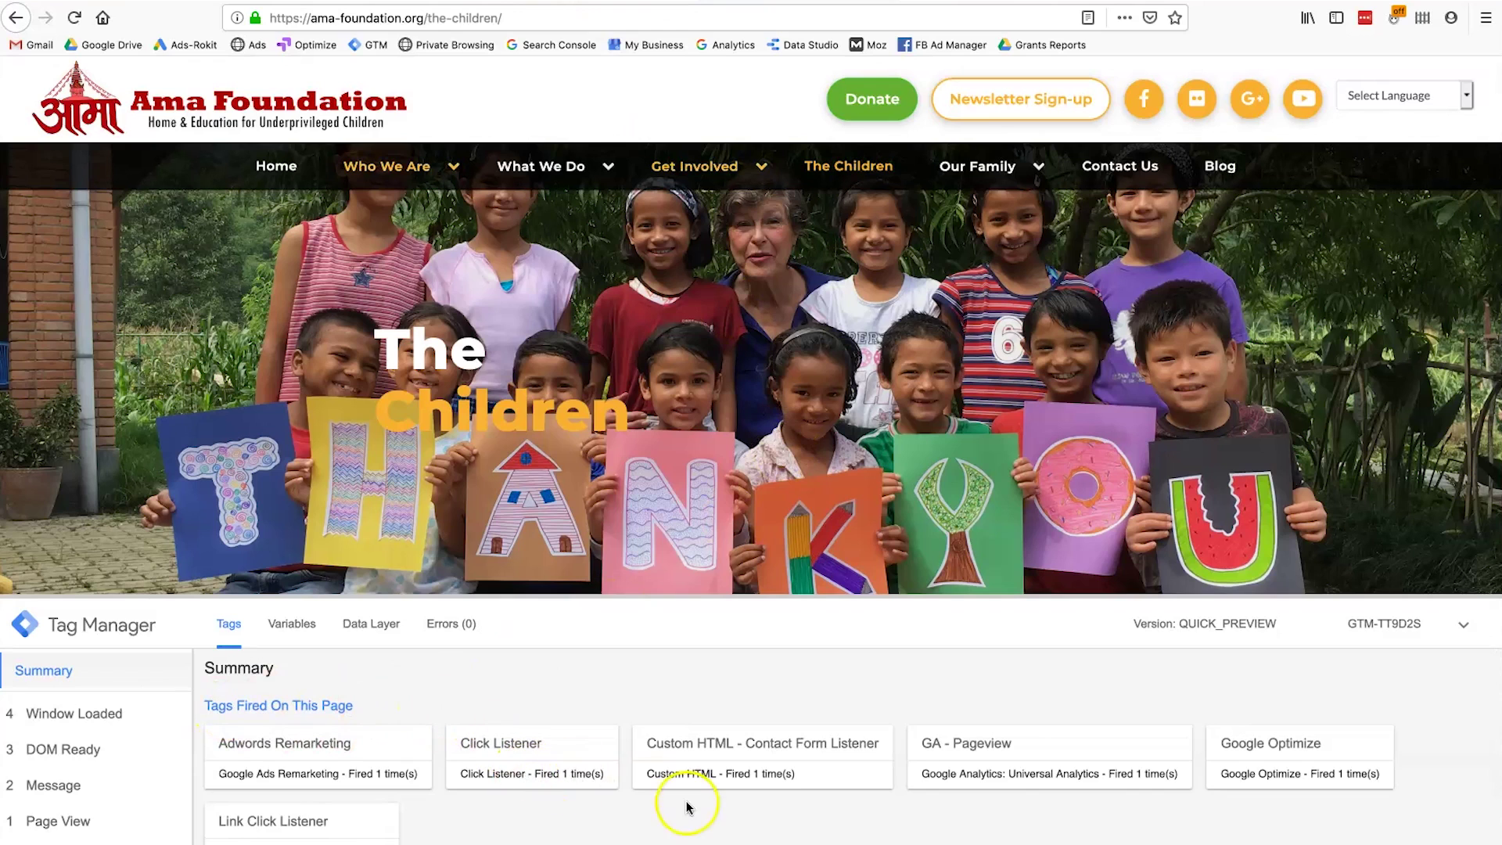
# Activate the header Donate link on The Children page and check the GA - Event - Header Donate tag among the fired tags
pyautogui.scroll(-1, 750, 810)
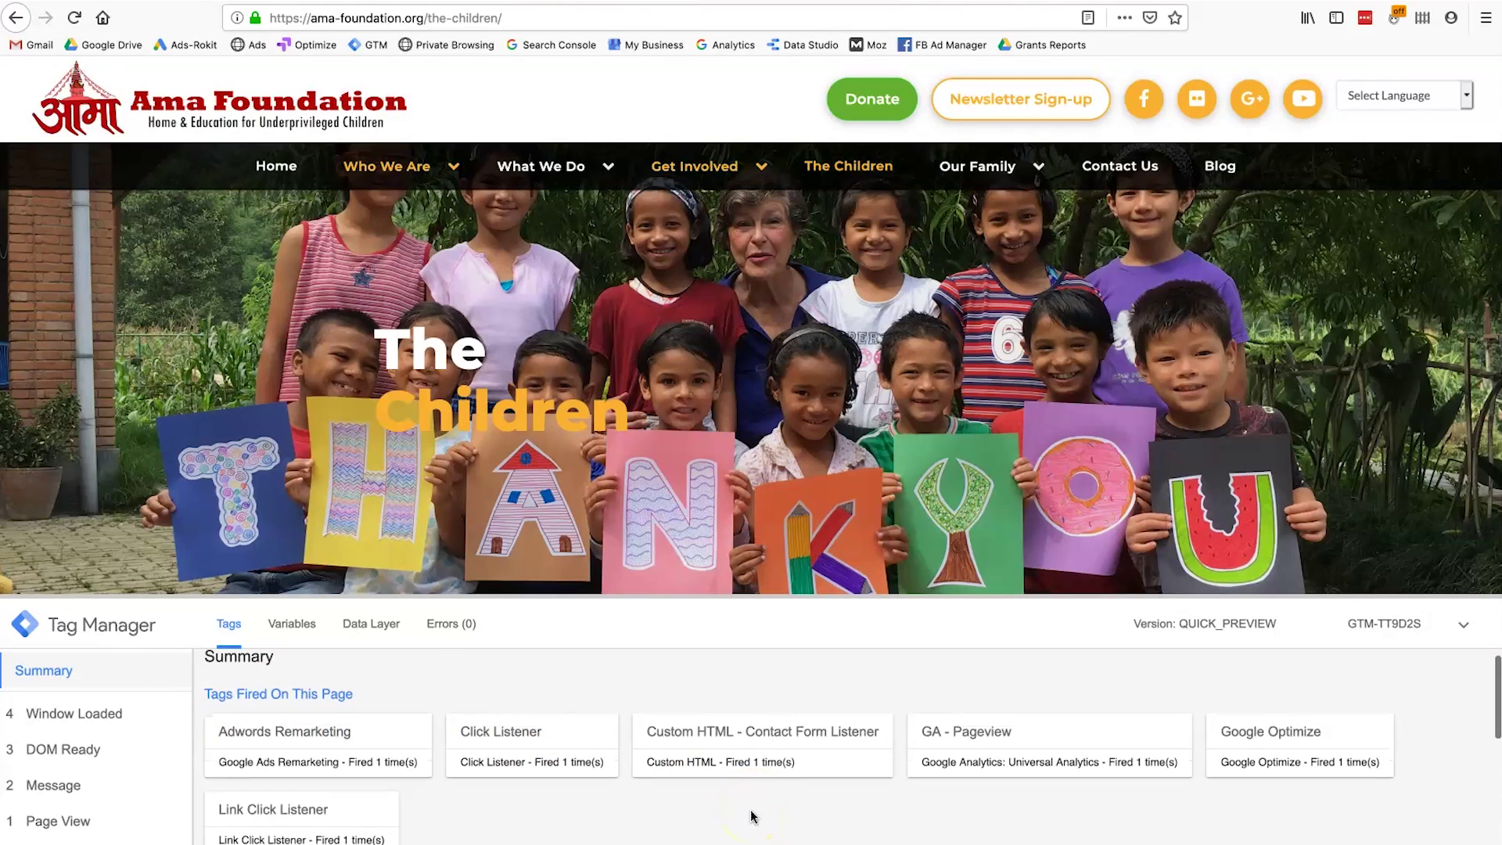
pyautogui.scroll(1, 750, 816)
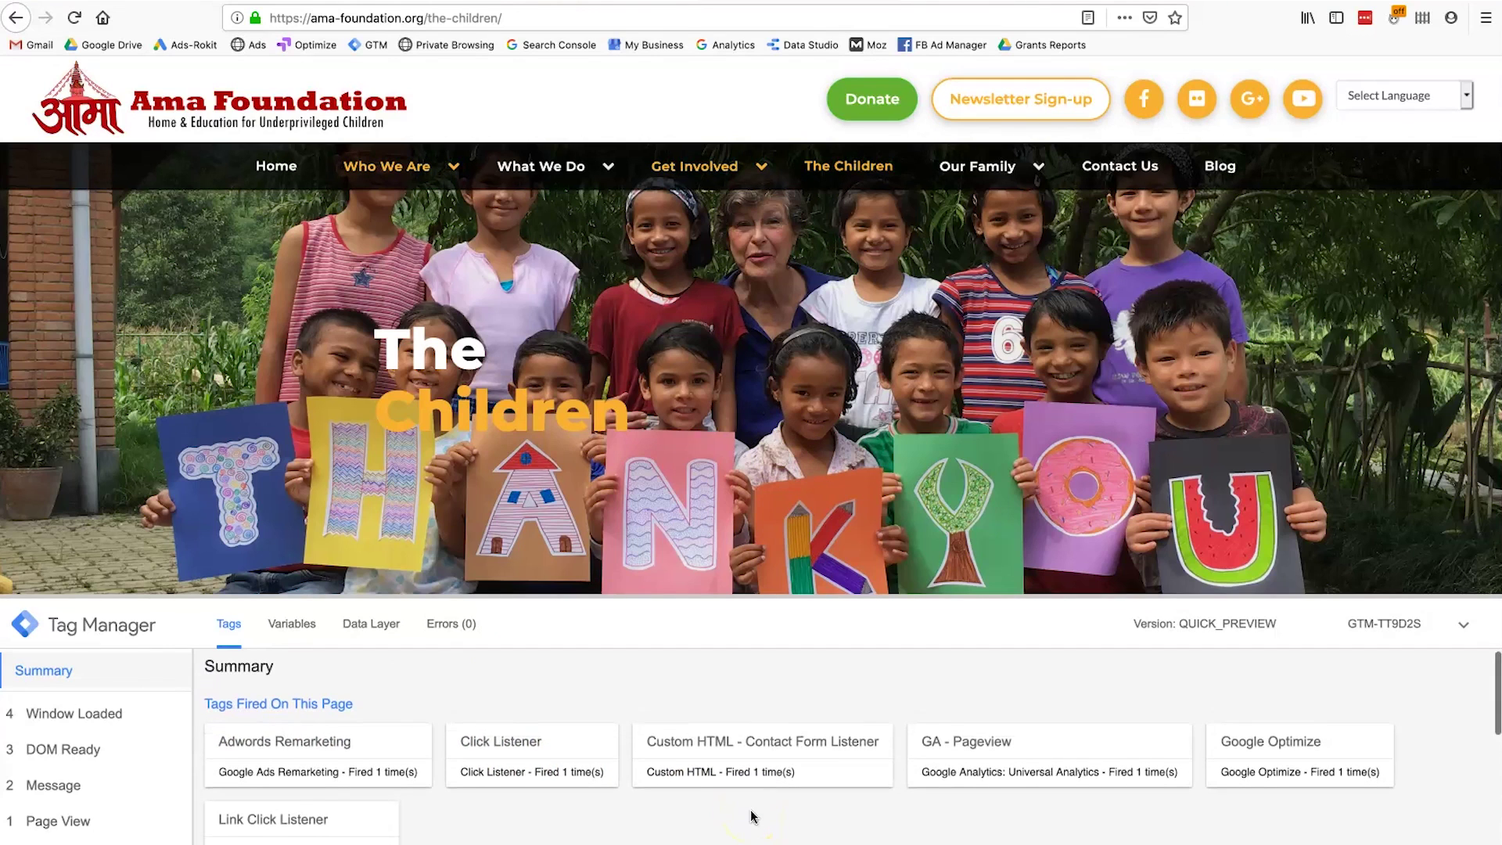
pyautogui.scroll(-1, 749, 816)
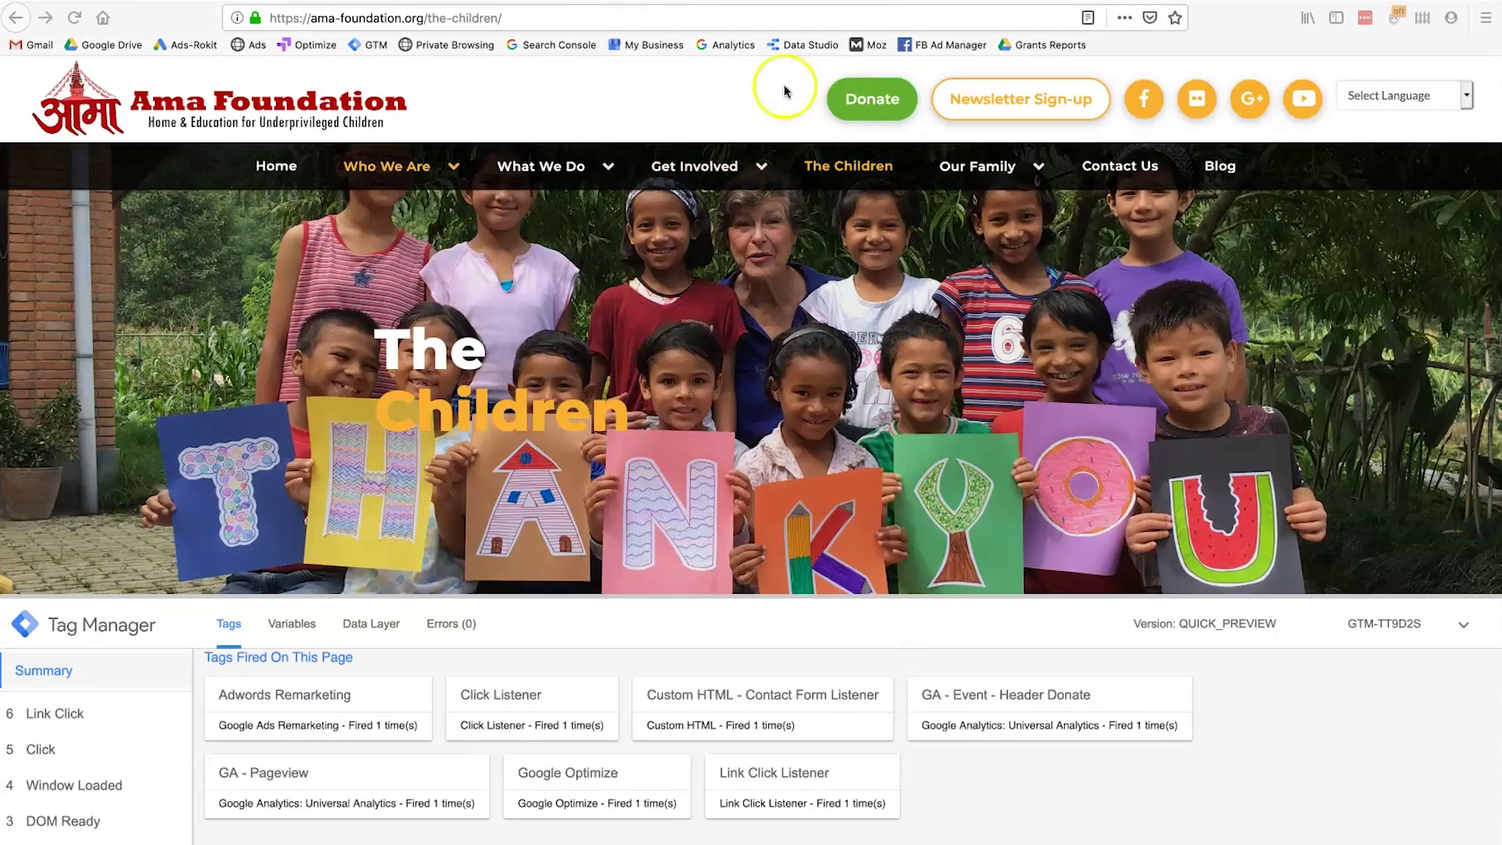
pyautogui.click(860, 104)
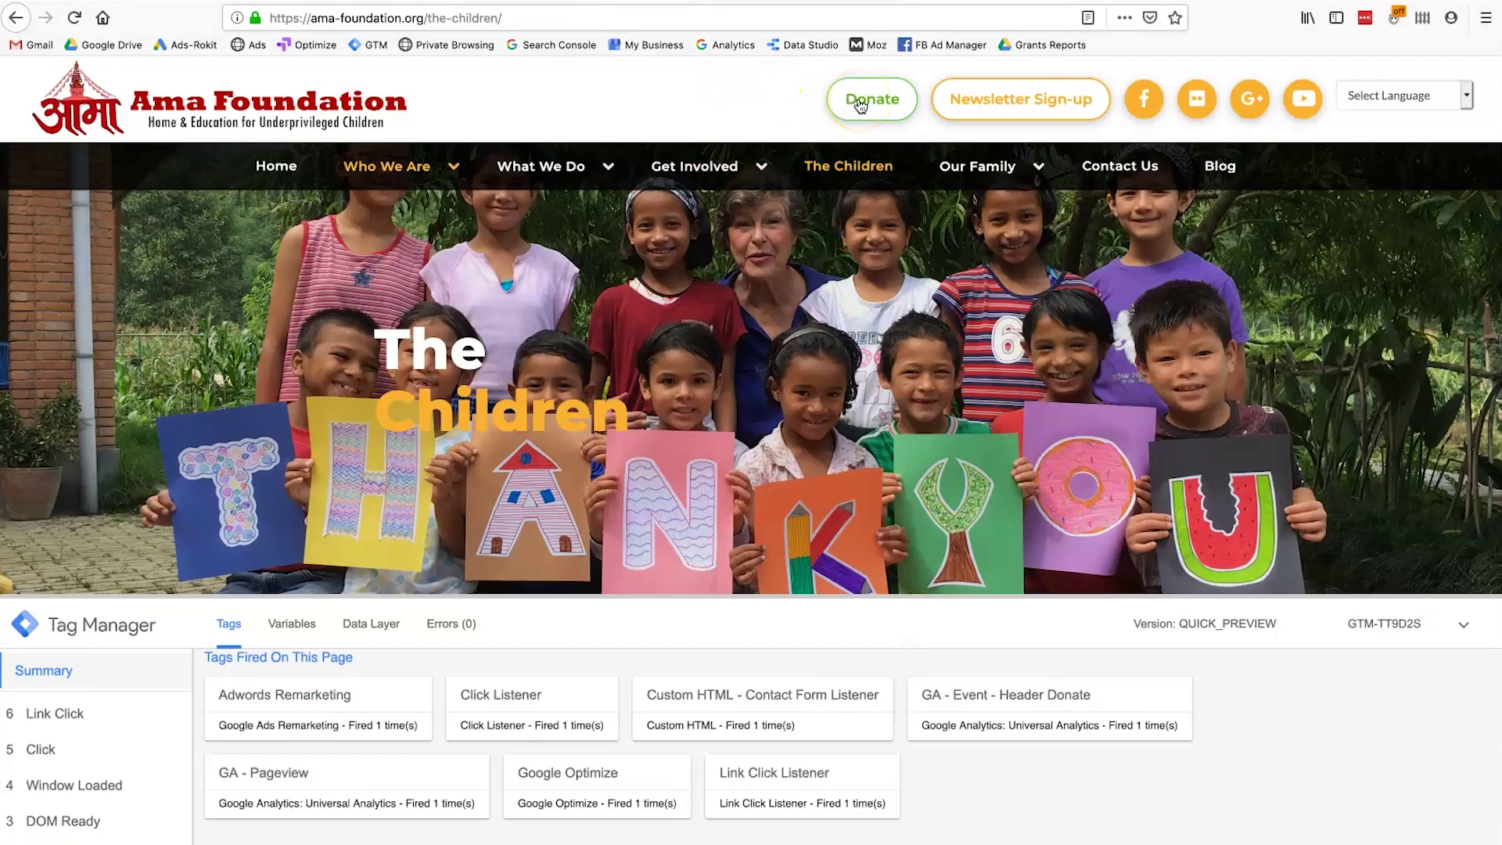
pyautogui.click(860, 104)
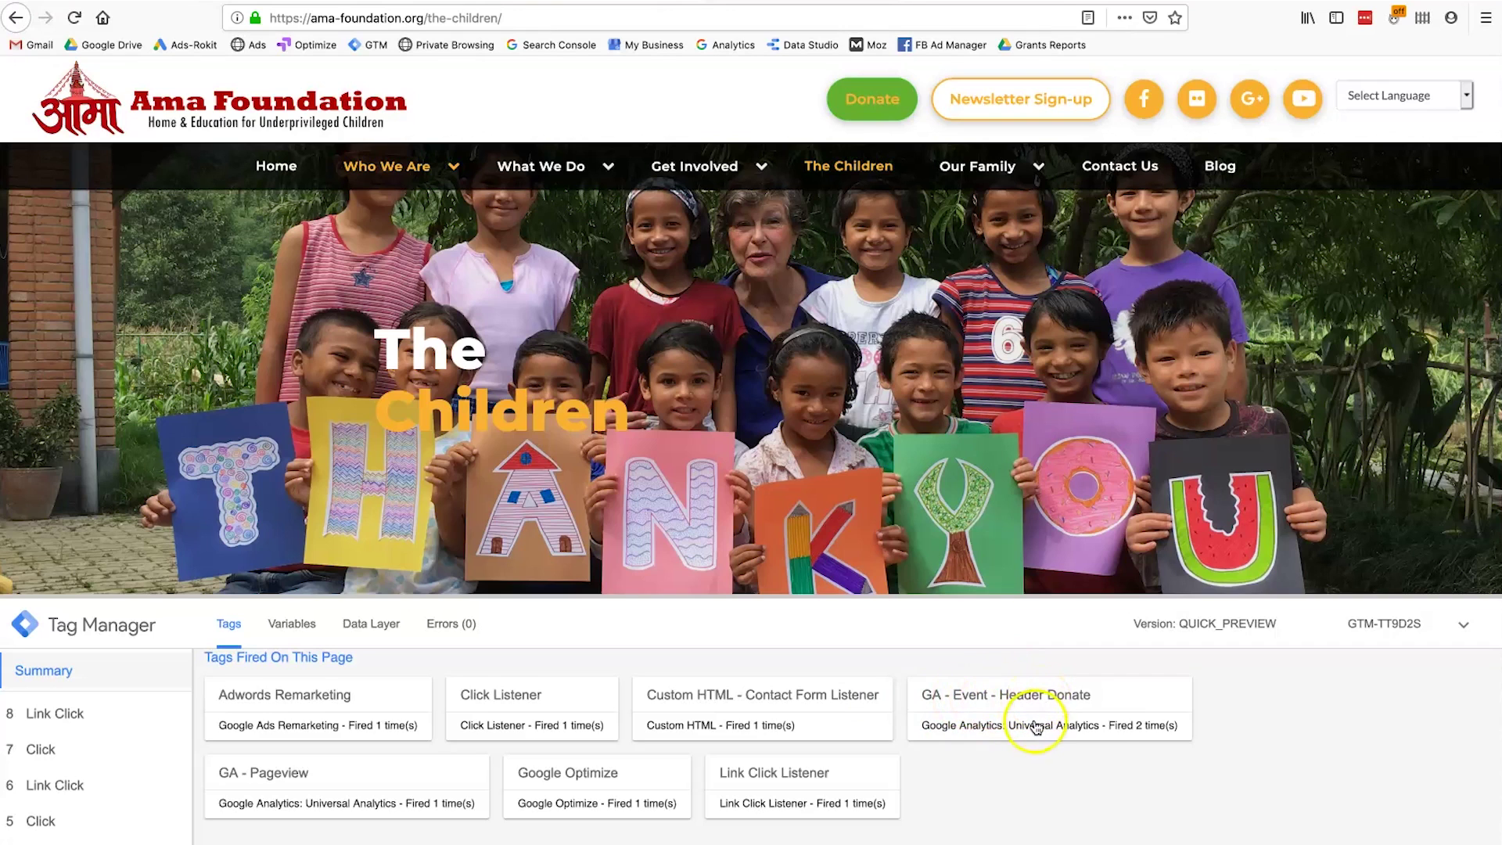
pyautogui.scroll(1, 1037, 726)
pyautogui.click(1051, 772)
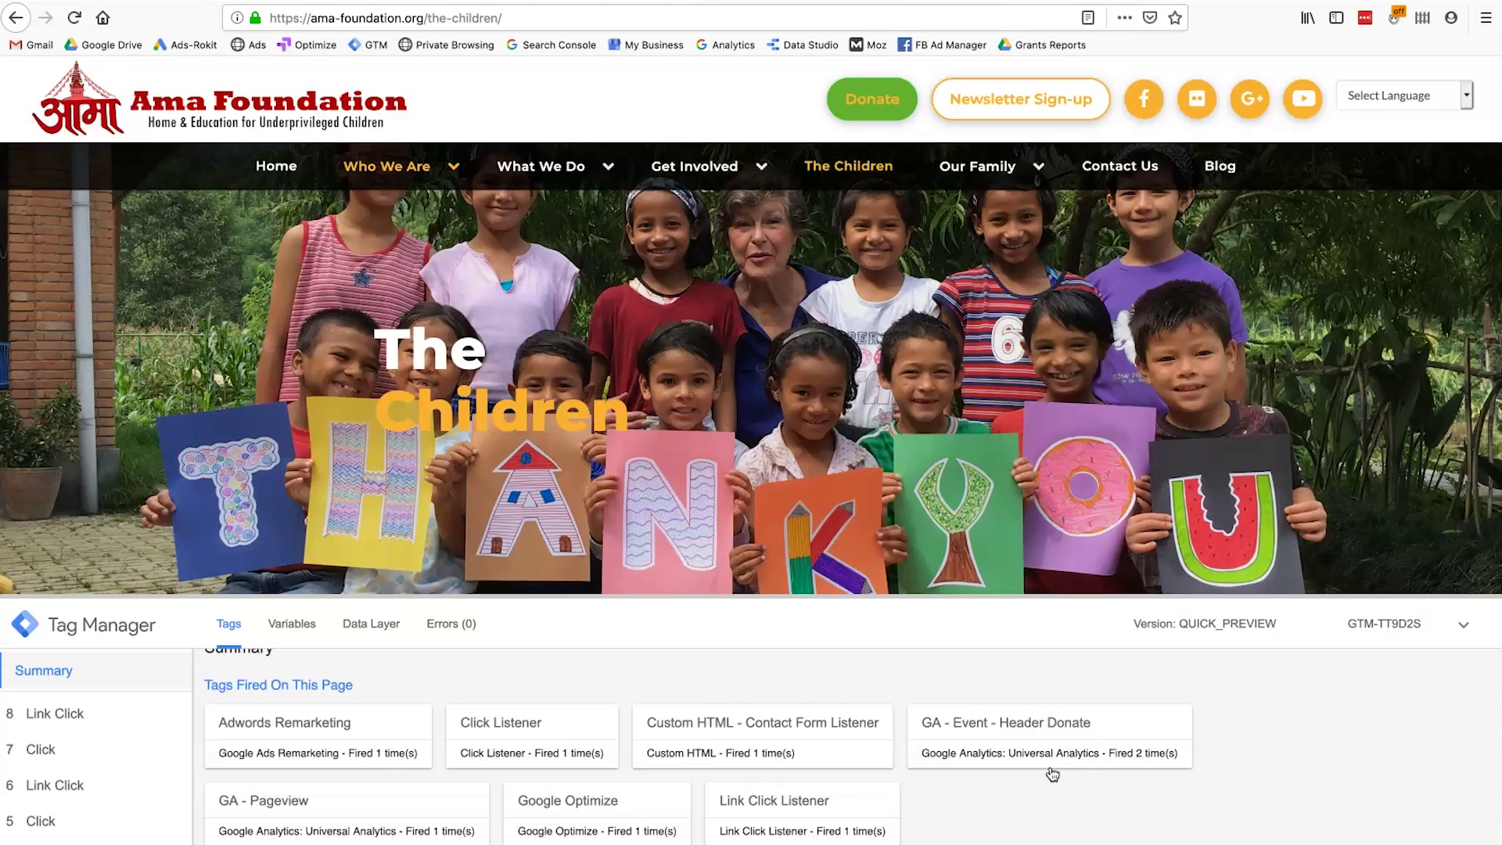
pyautogui.click(1007, 736)
# Return to Google Analytics and open the Realtime Events report from the Top Events view
pyautogui.hotkey('ctrl', 'Tab')
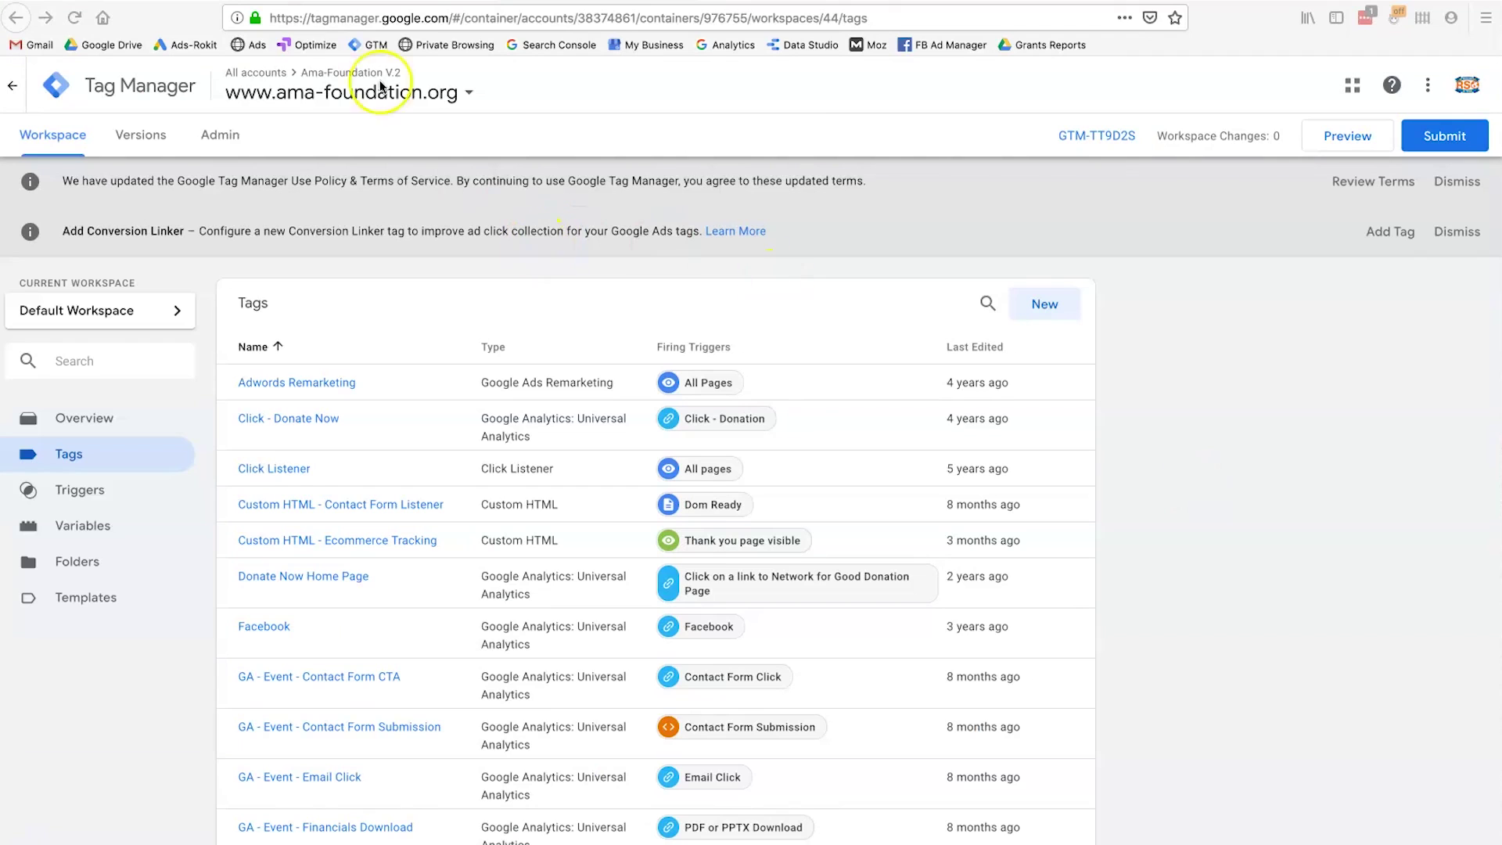
pyautogui.hotkey('ctrl', 'Tab')
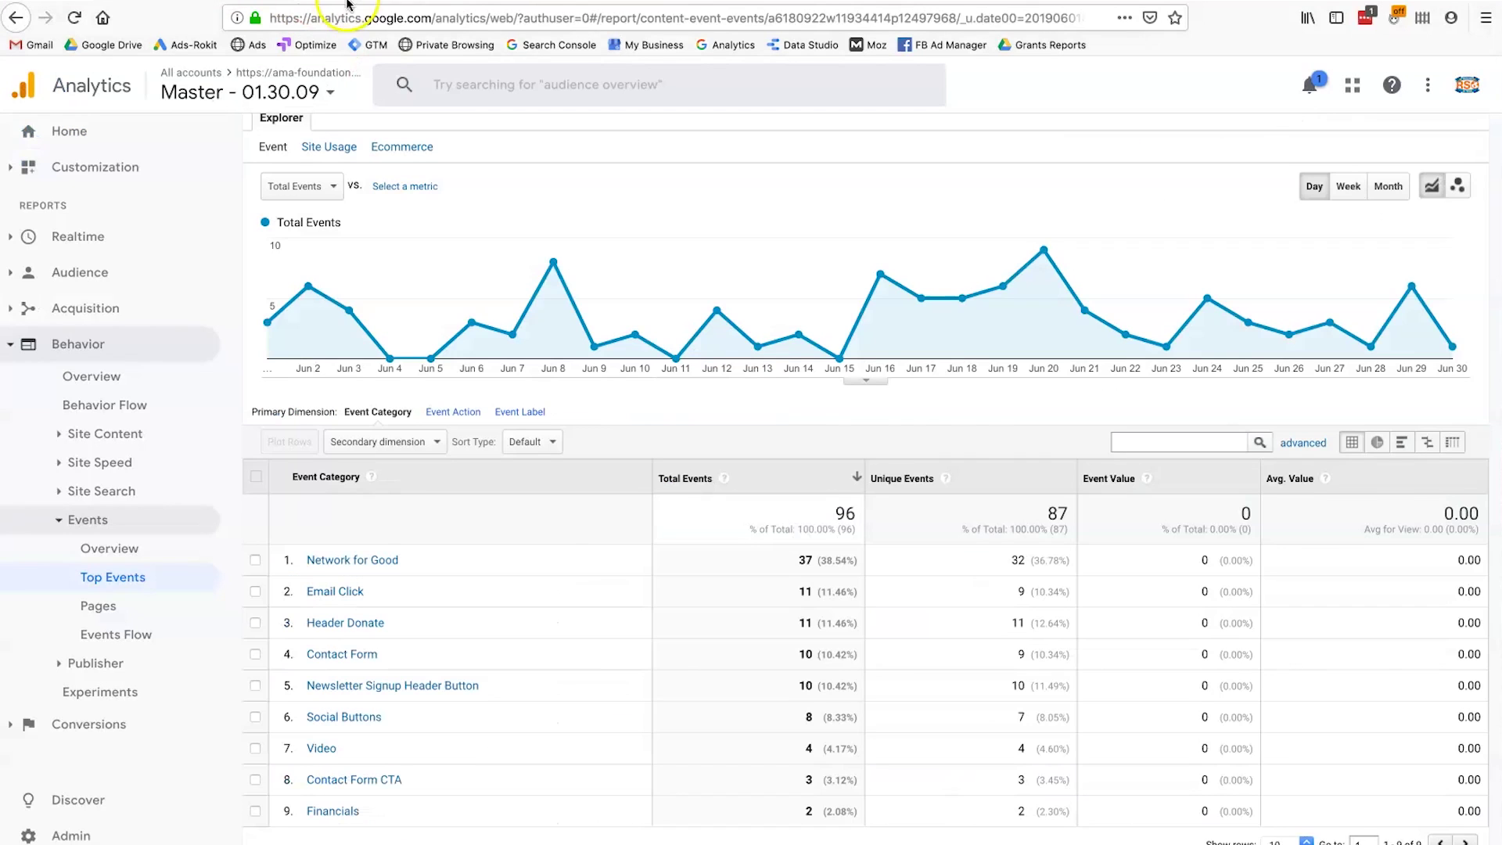
pyautogui.click(99, 237)
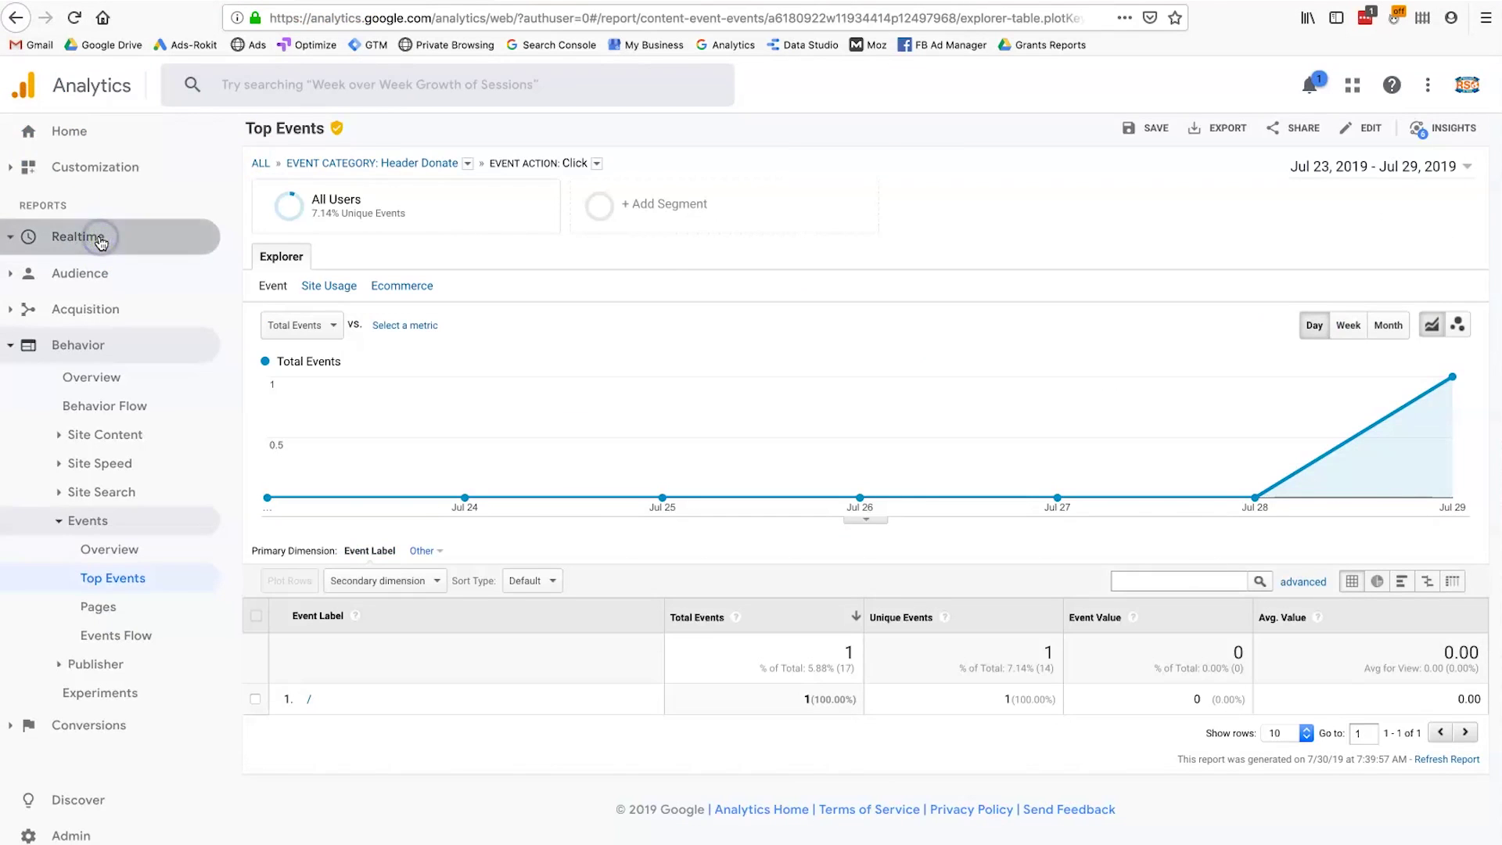
pyautogui.click(84, 385)
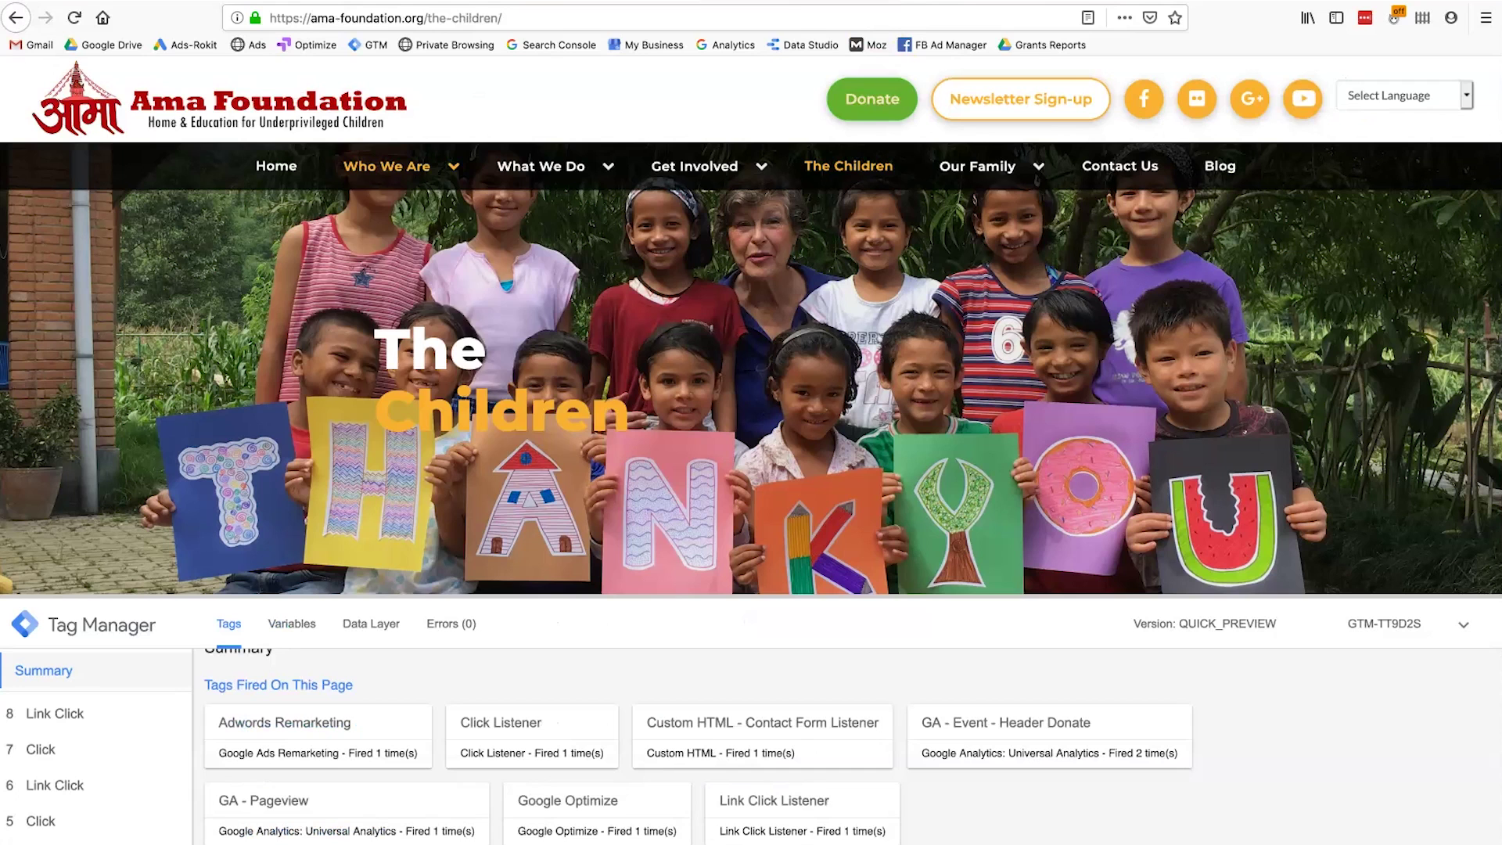
# Review the Newsletter Sign-up and Facebook links in the site header, then look through The Children page
pyautogui.moveTo(407, 171)
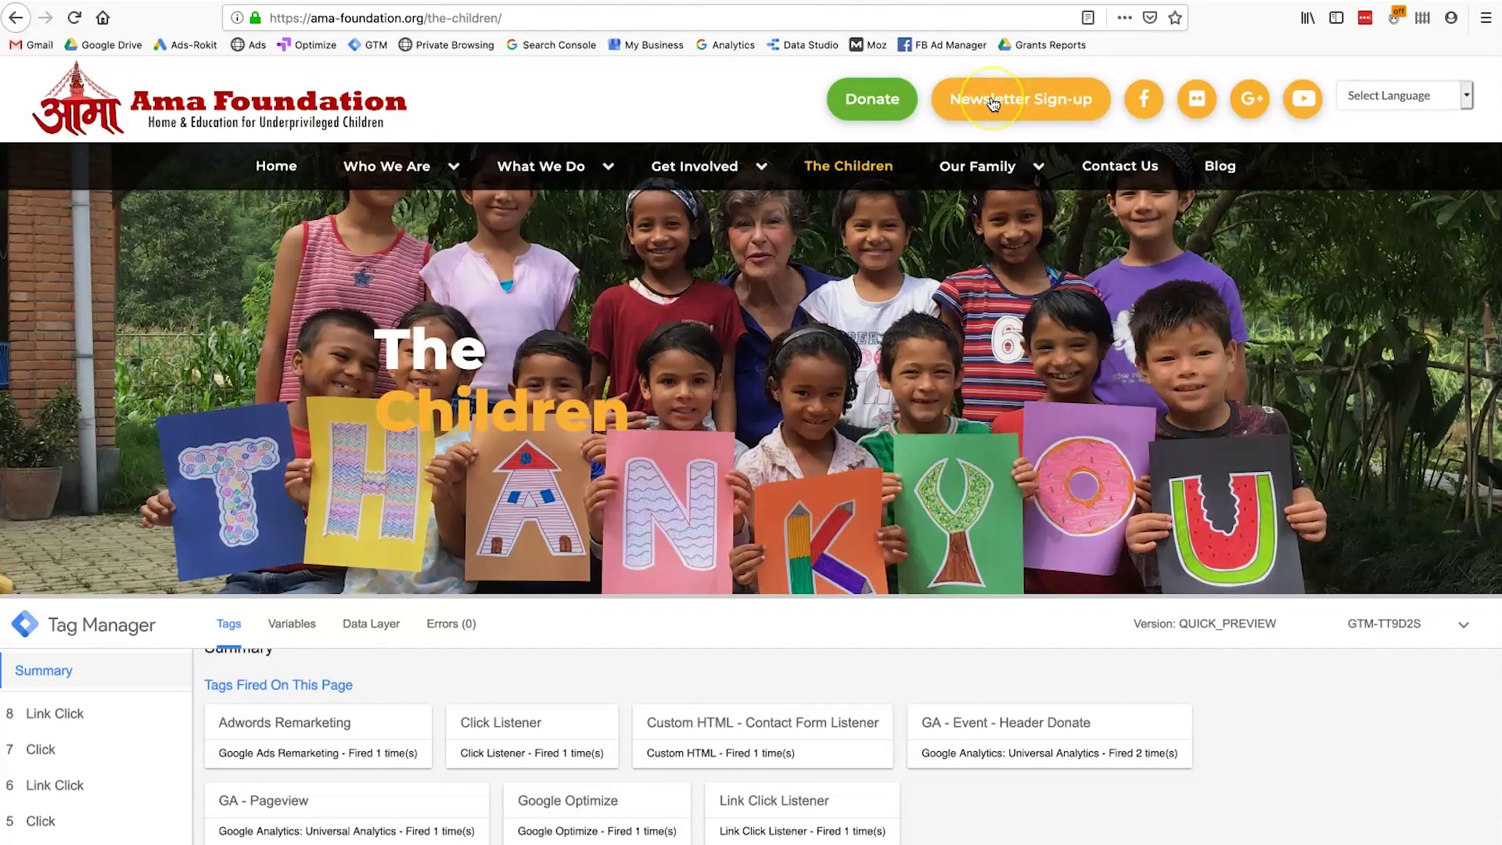
pyautogui.click(1140, 106)
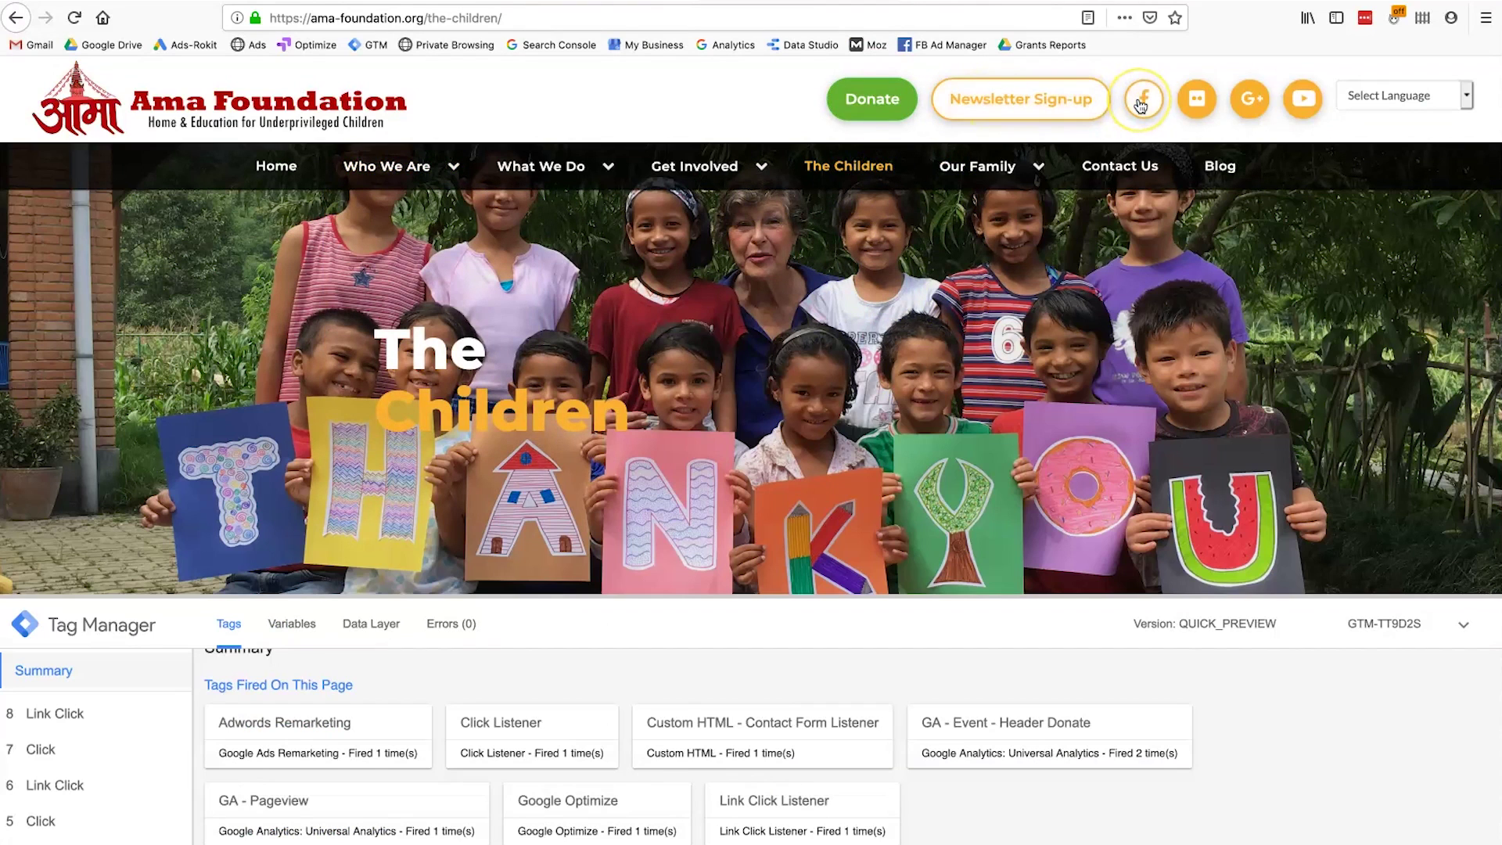
pyautogui.scroll(-10, 1112, 321)
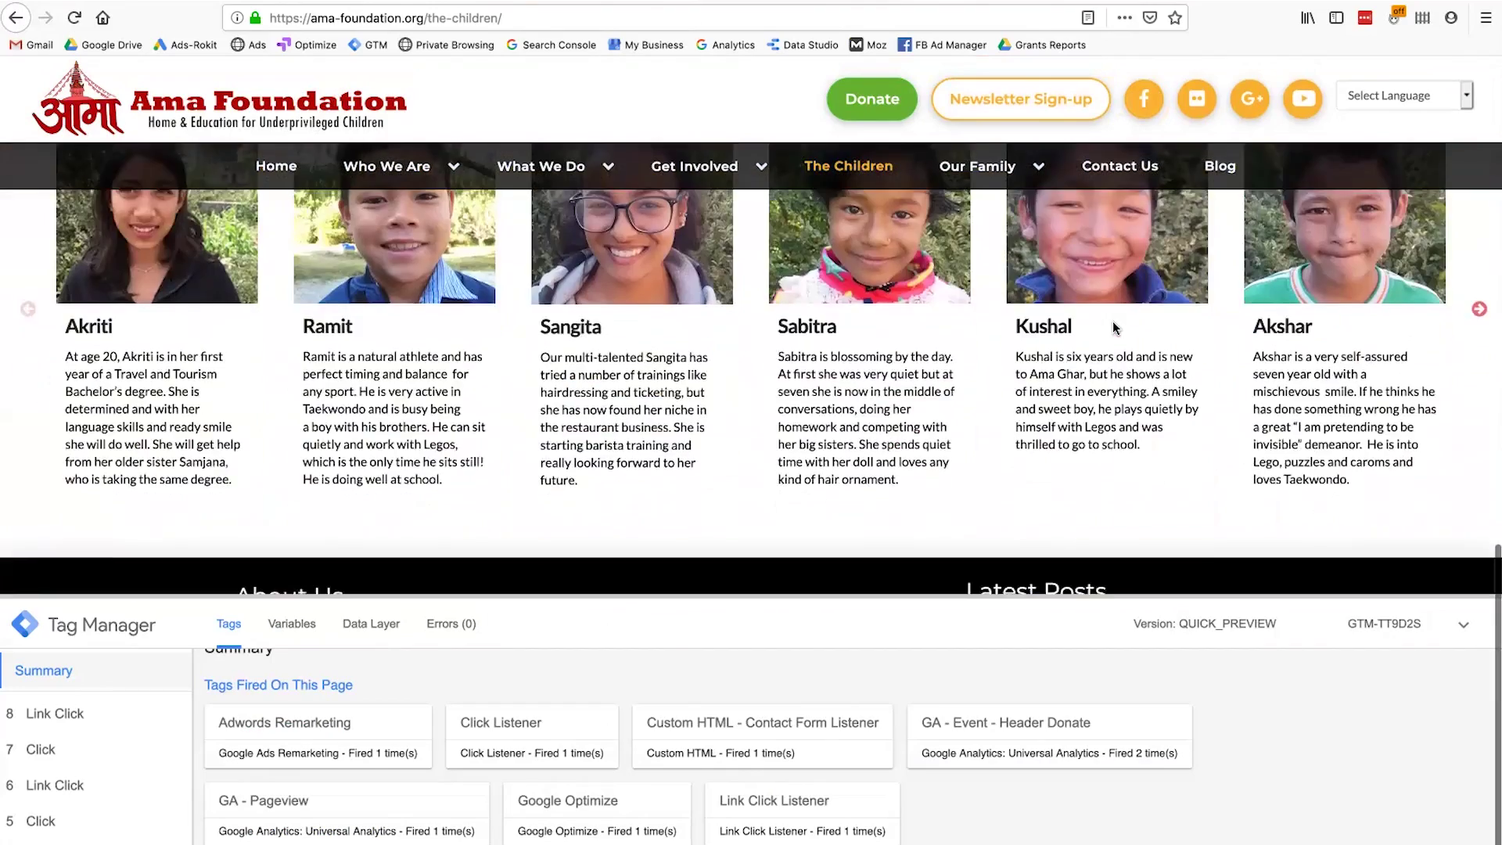
pyautogui.scroll(10, 1115, 327)
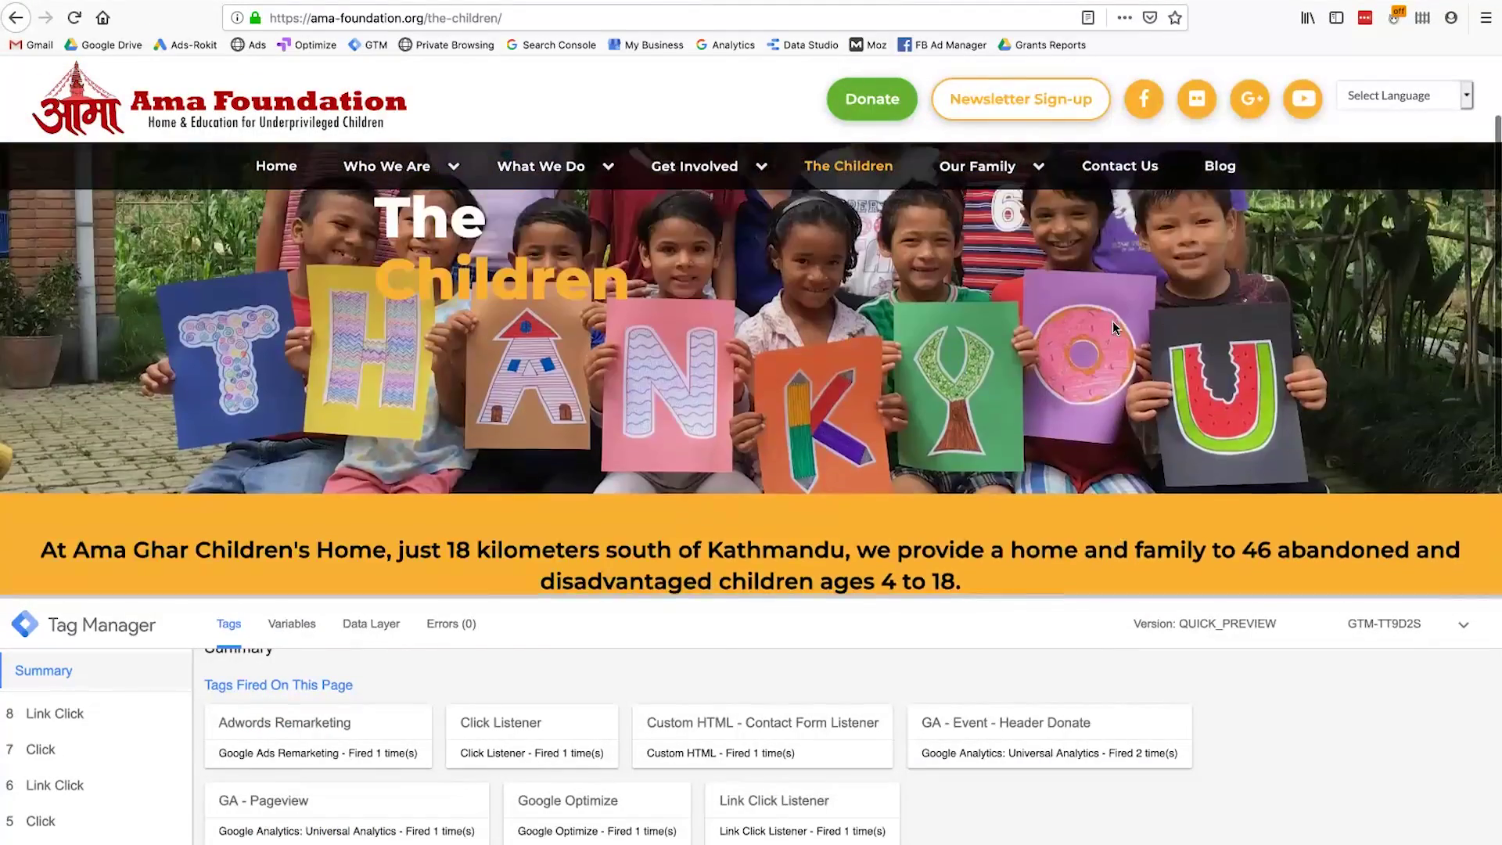
pyautogui.scroll(-1, 1114, 327)
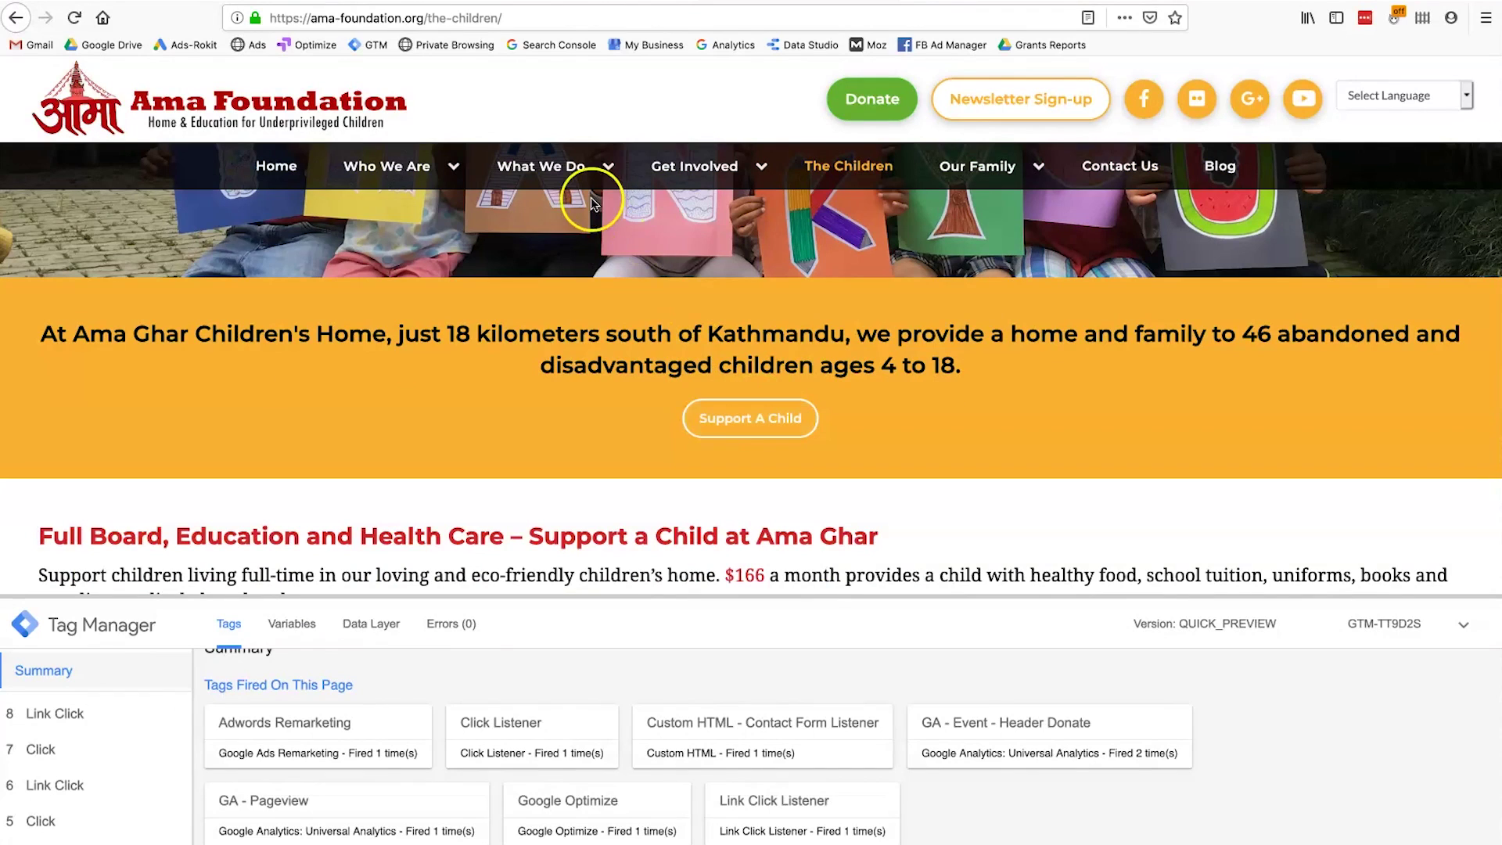
# Switch from the site to the Analytics Top Events report, then to Tag Manager and select the GA - Event - Header Donate tag
pyautogui.hotkey('ctrl', 'Tab')
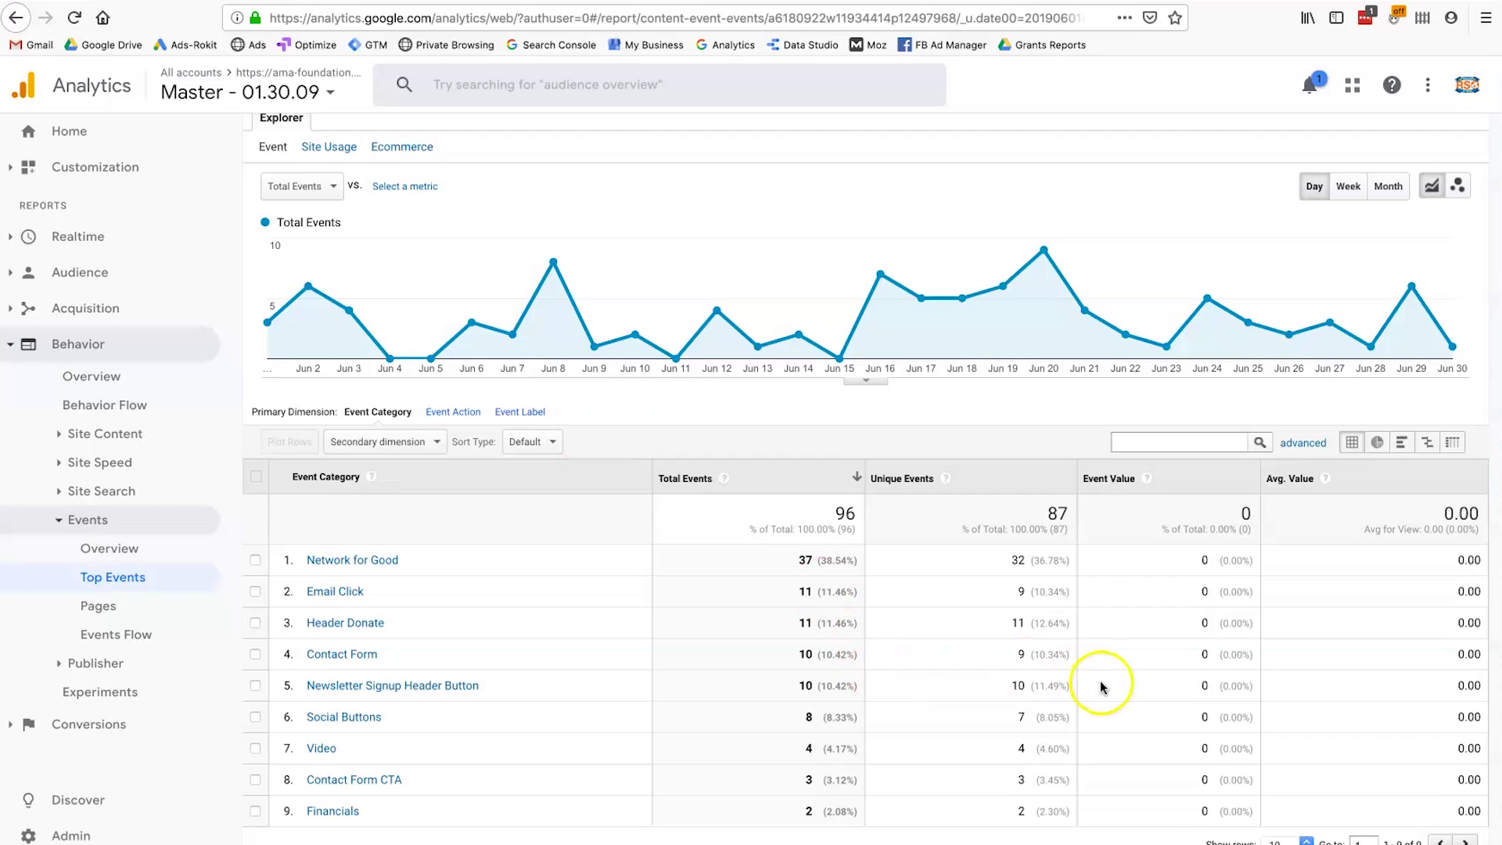
pyautogui.click(516, 17)
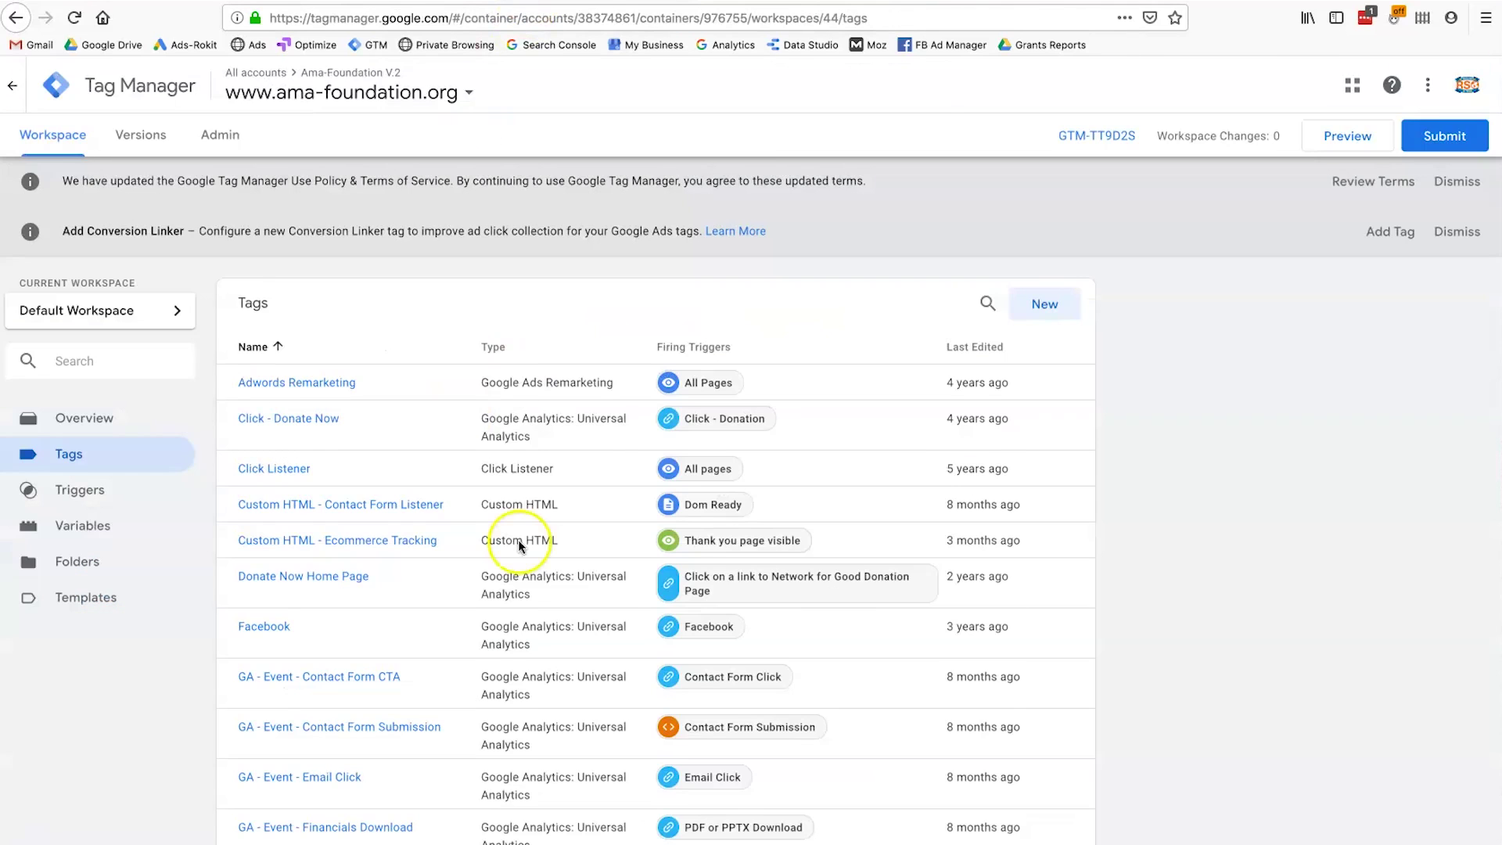
pyautogui.scroll(-2, 519, 545)
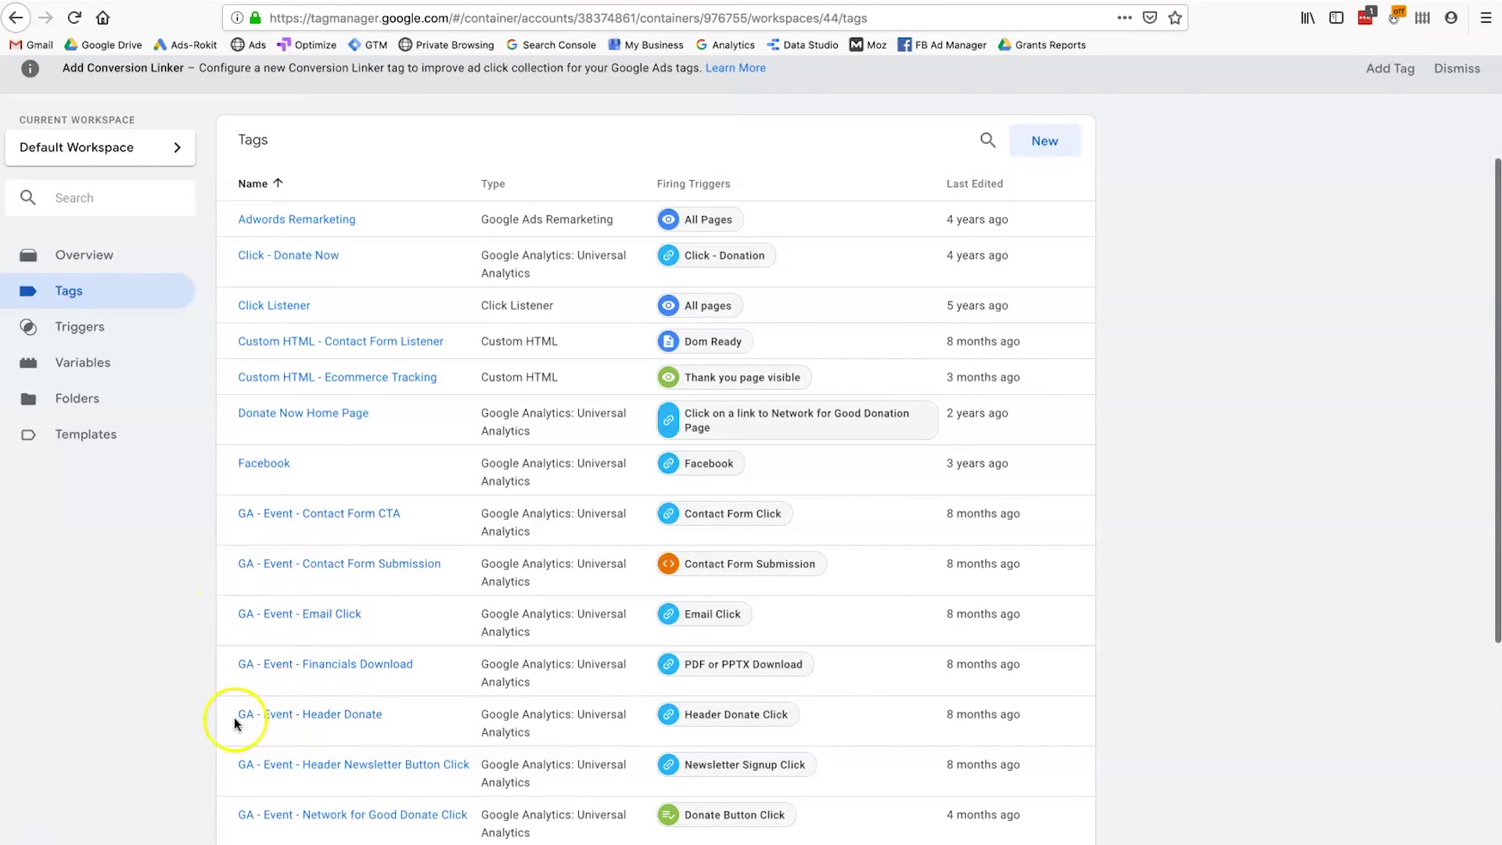
pyautogui.click(277, 718)
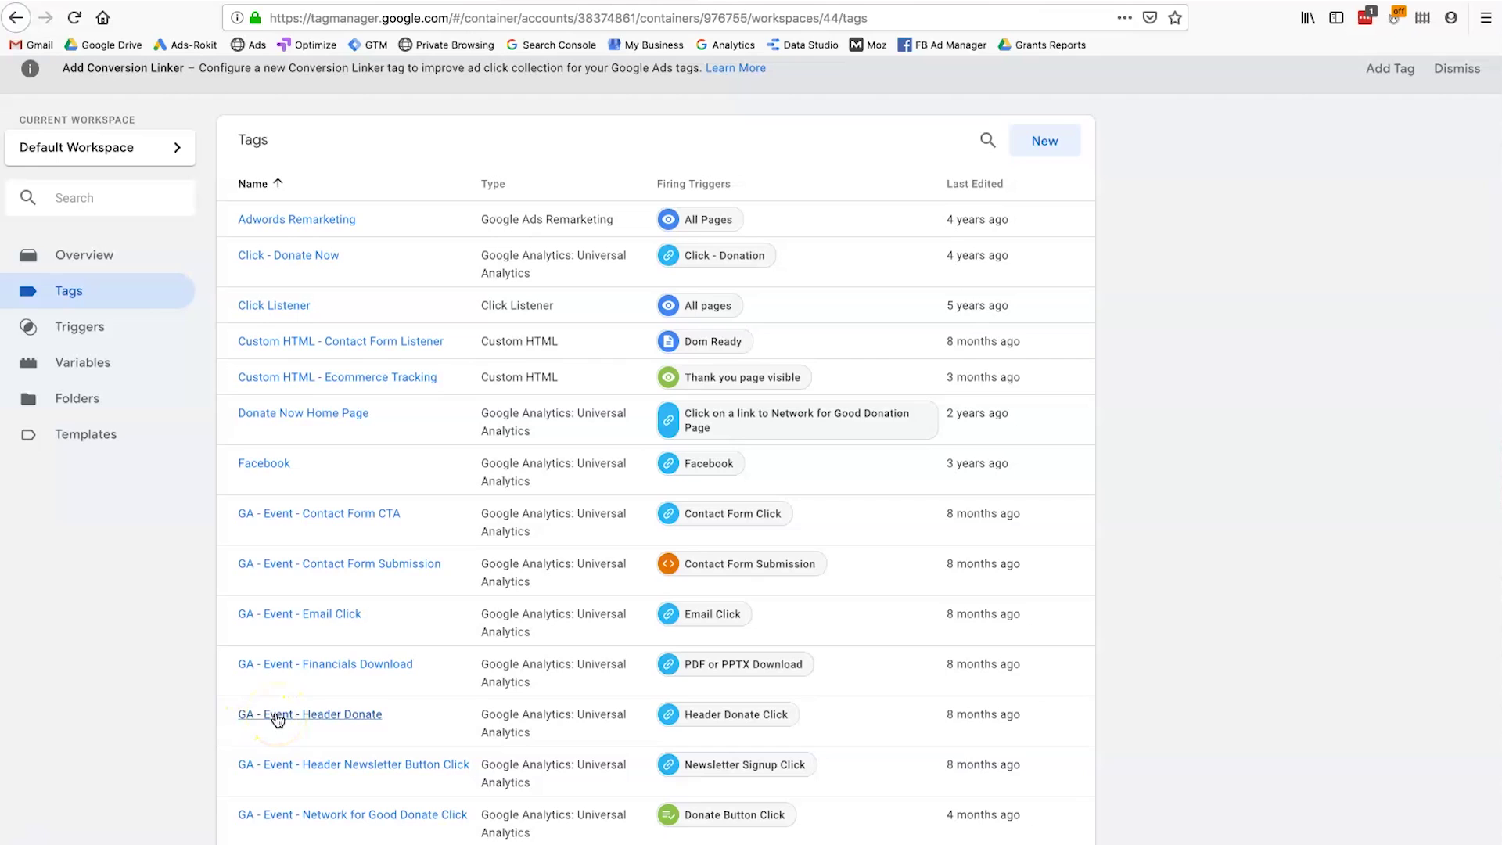
pyautogui.click(288, 718)
# Switch to Chrome and open the GTM event tracking (master) spreadsheet in Google Sheets
pyautogui.press('super+Tab')
pyautogui.press('super+Tab')
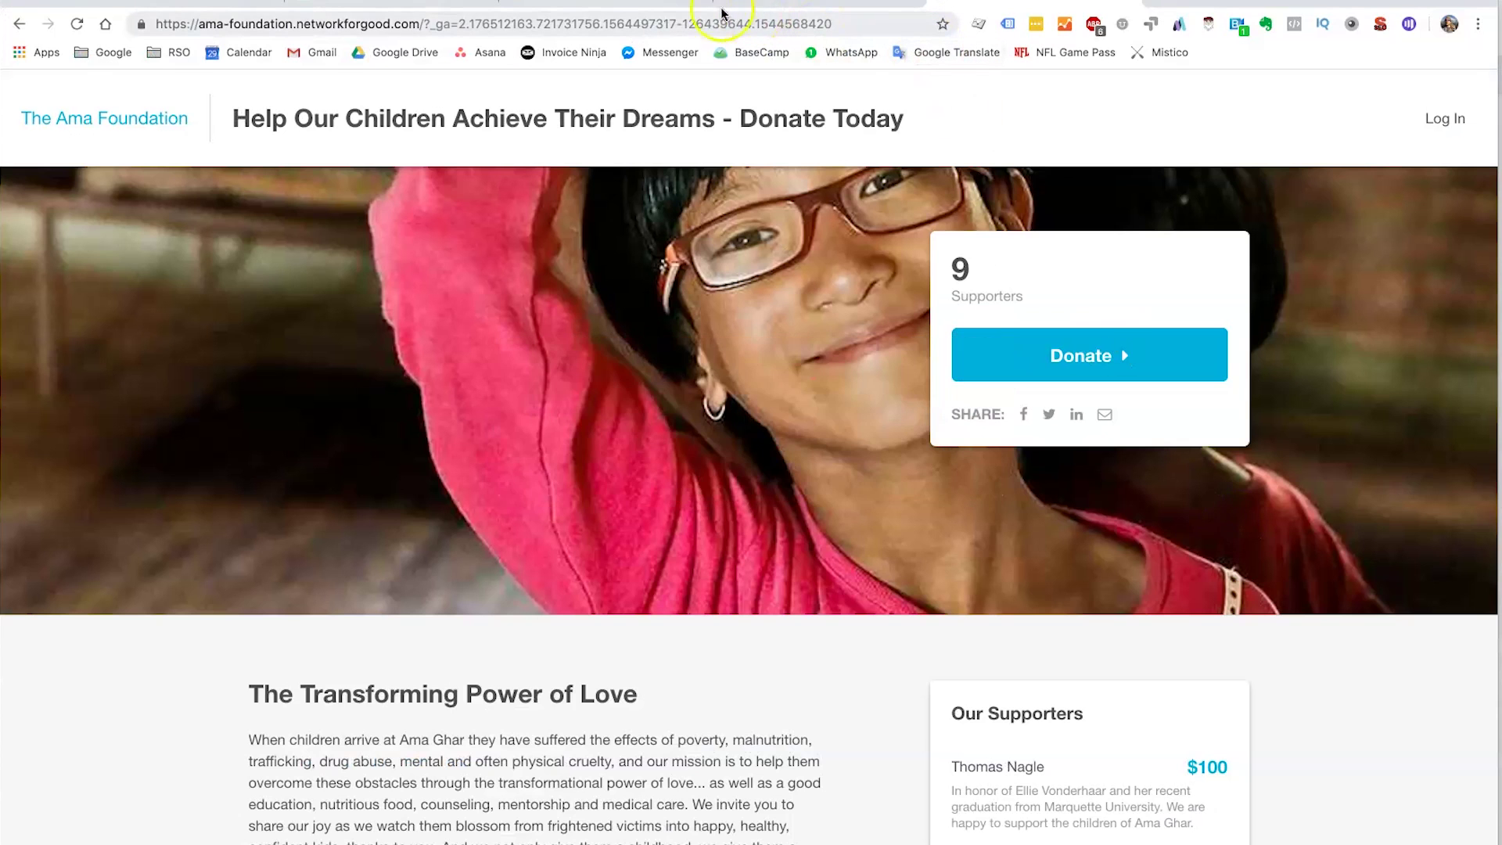
pyautogui.click(400, 7)
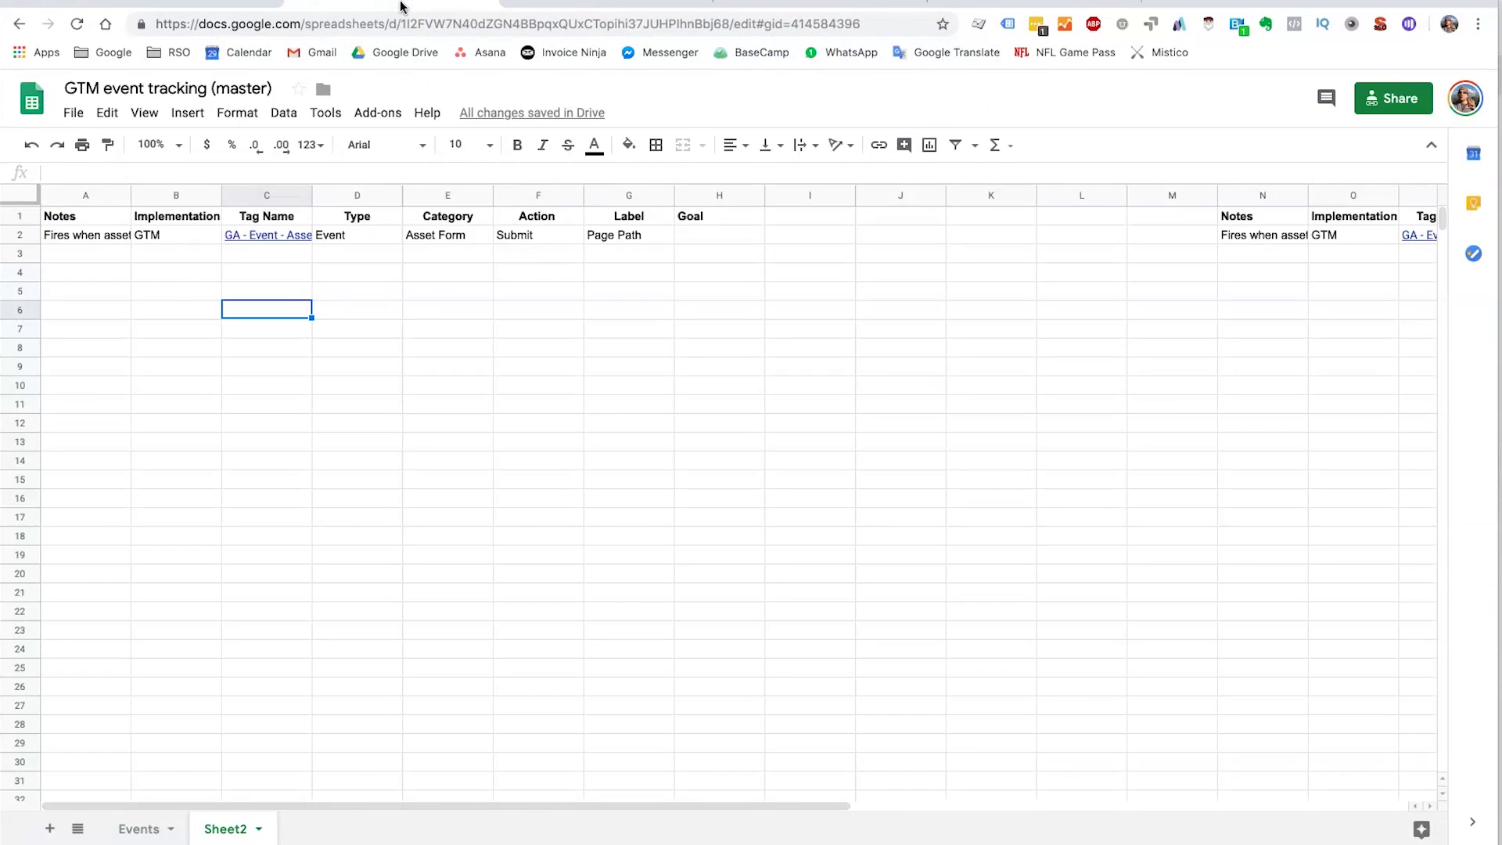
# Examine the Notes column of the event tracking sheet, reading the full note in the first event row
pyautogui.click(87, 217)
pyautogui.click(90, 236)
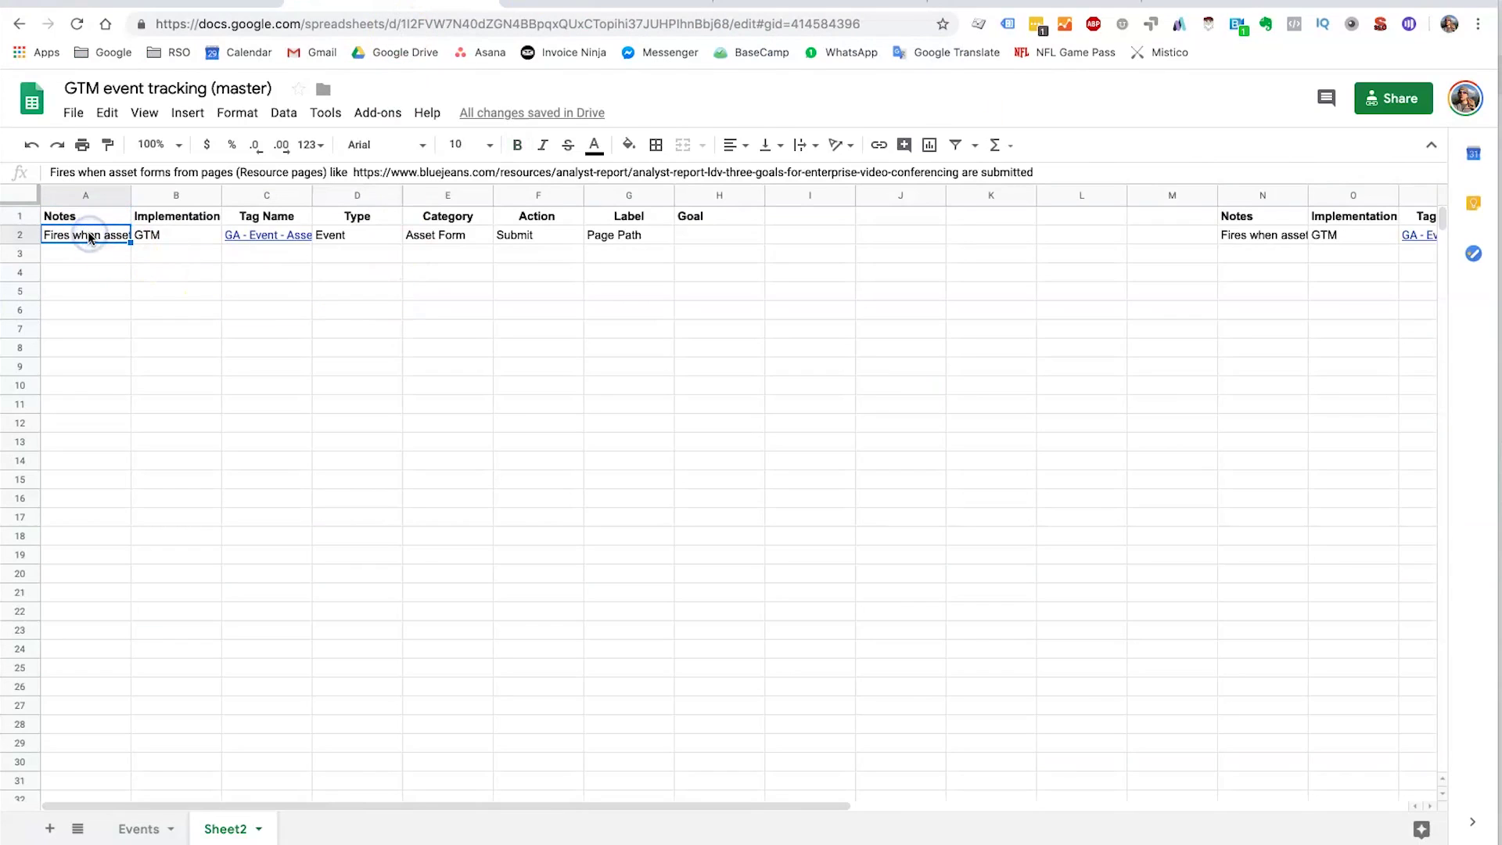
pyautogui.click(106, 243)
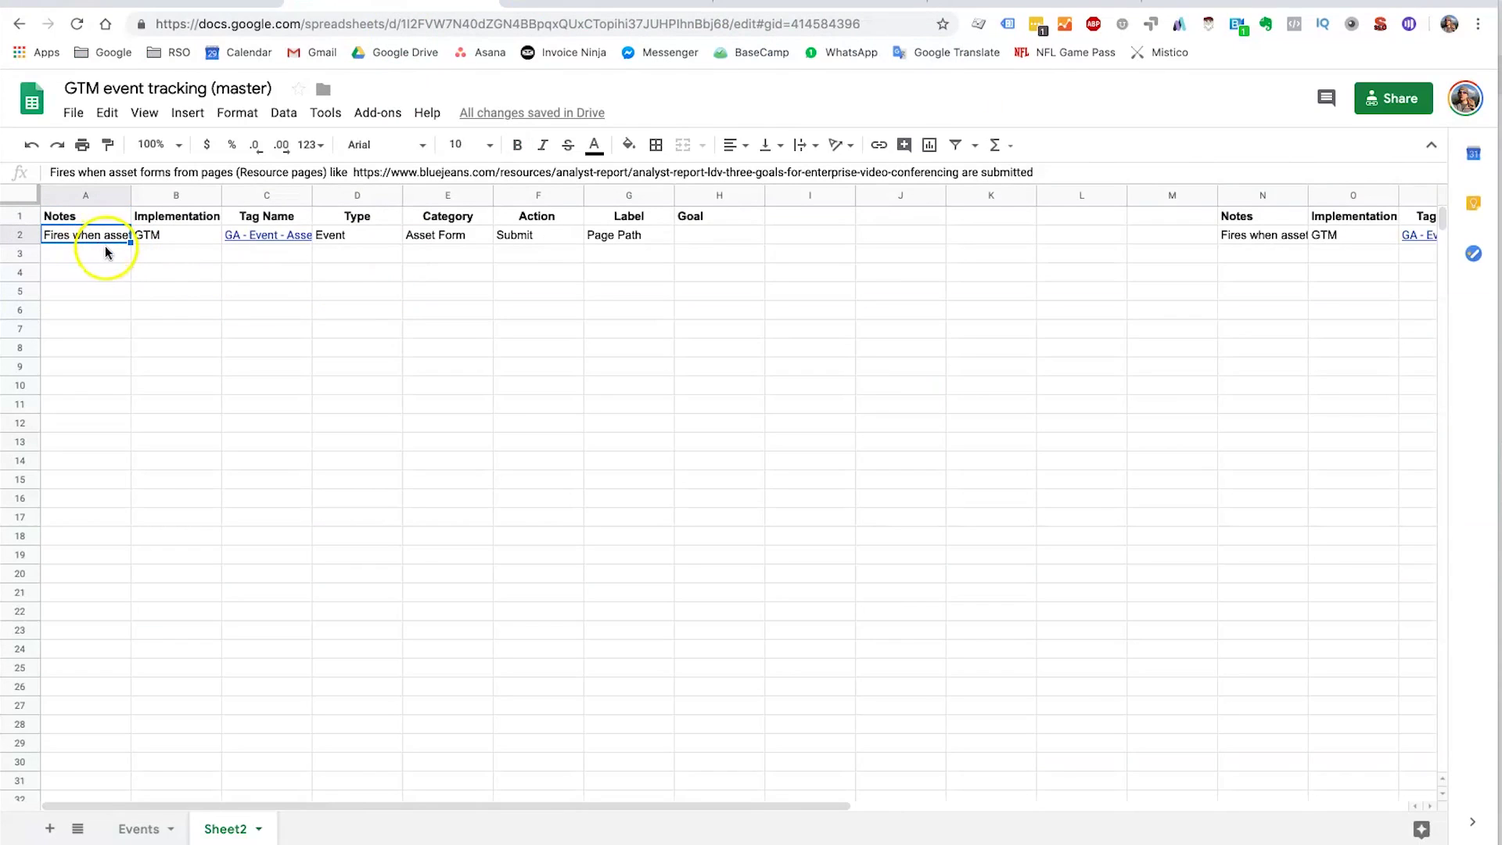
pyautogui.click(107, 252)
pyautogui.click(107, 238)
pyautogui.click(104, 254)
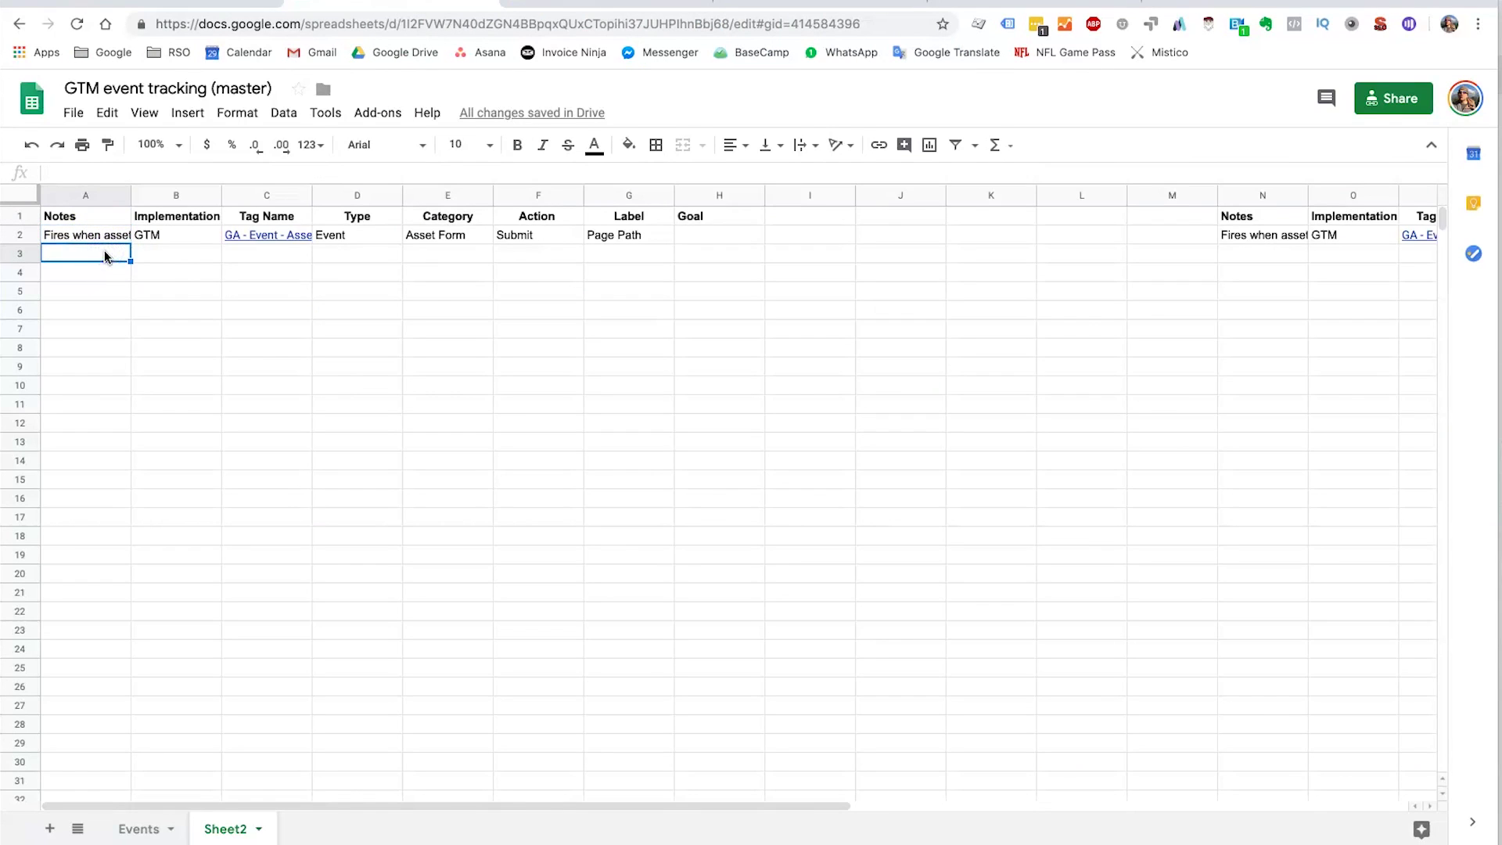
# Review the first event row's Tag Name, Type, Category, Action, Label and Goal entries
pyautogui.click(242, 238)
pyautogui.click(335, 238)
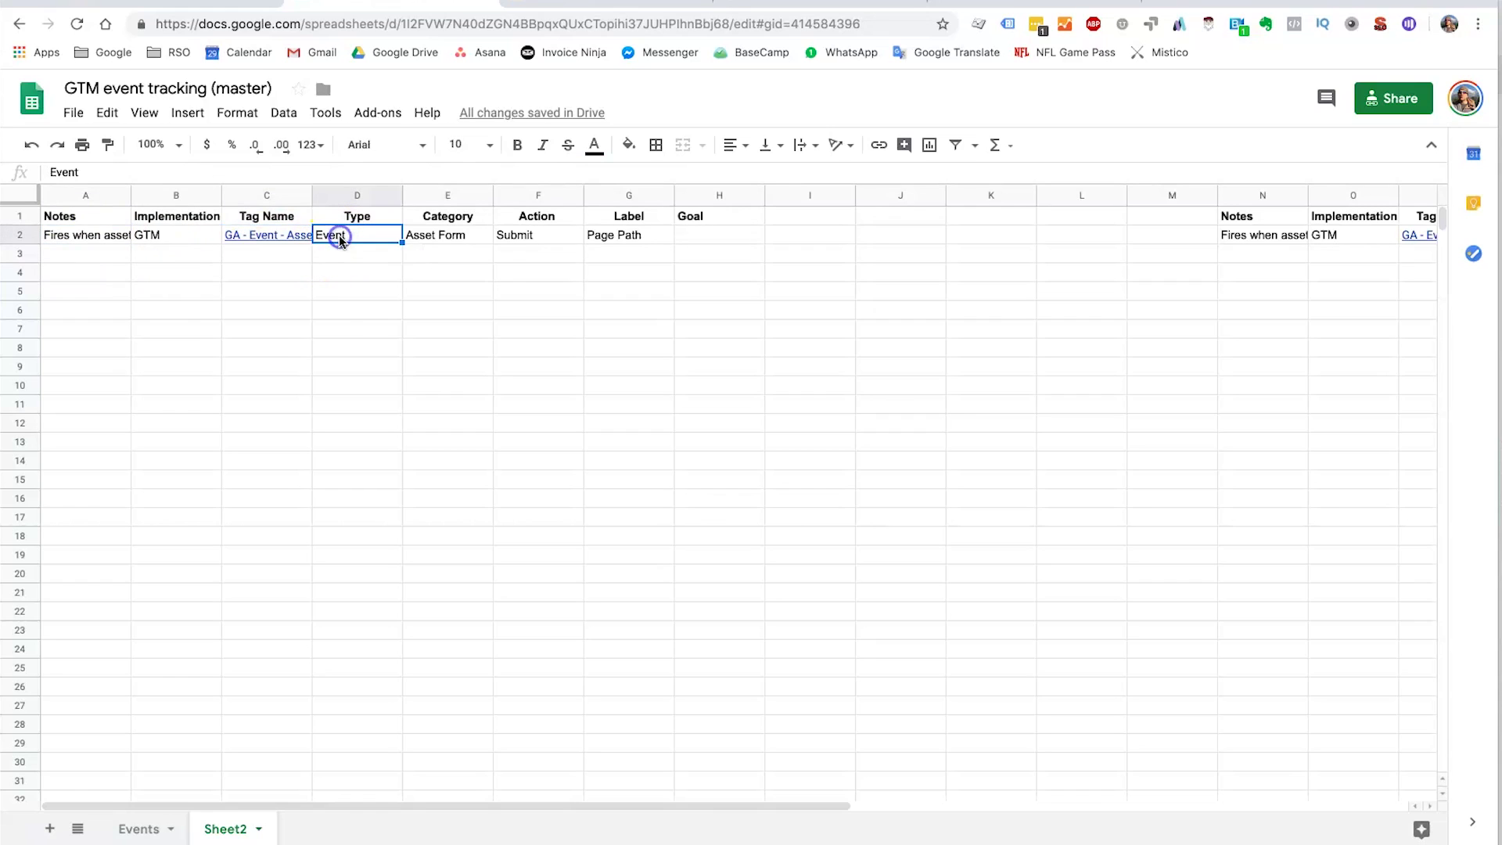
pyautogui.click(415, 238)
pyautogui.click(472, 241)
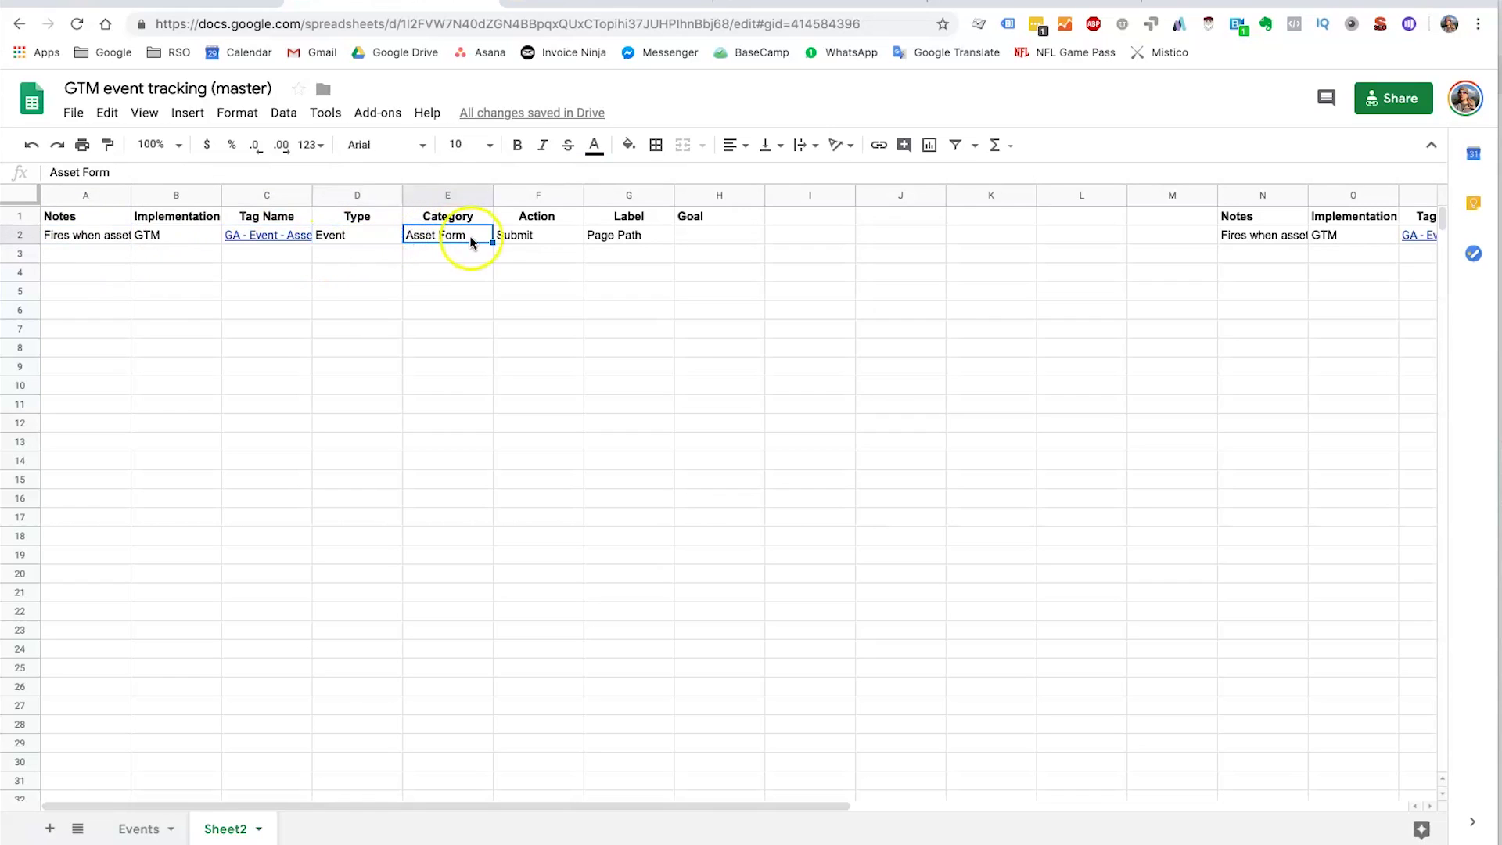
pyautogui.click(556, 234)
pyautogui.click(598, 235)
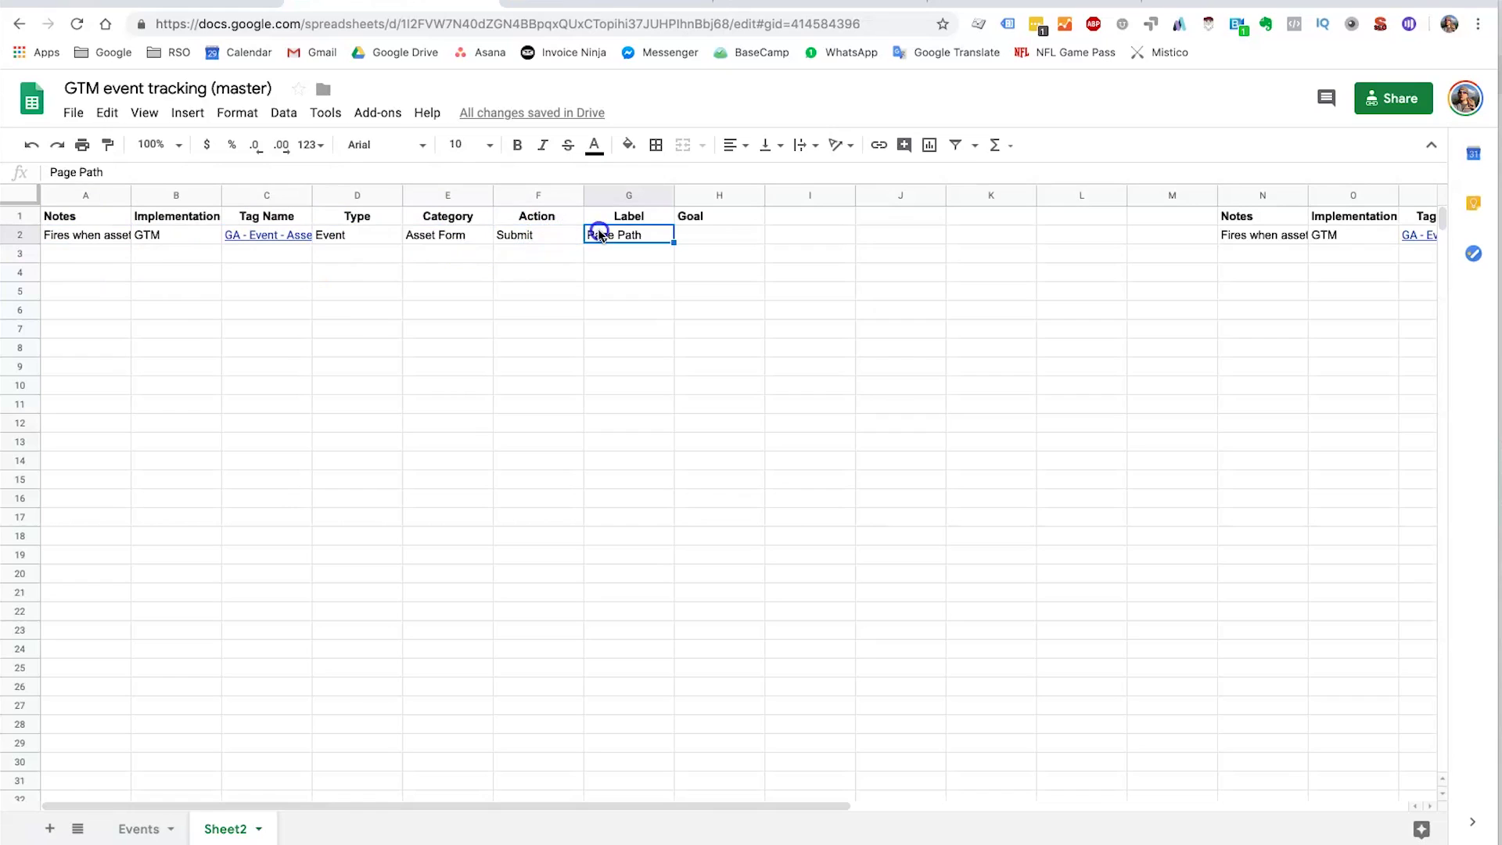
pyautogui.click(701, 240)
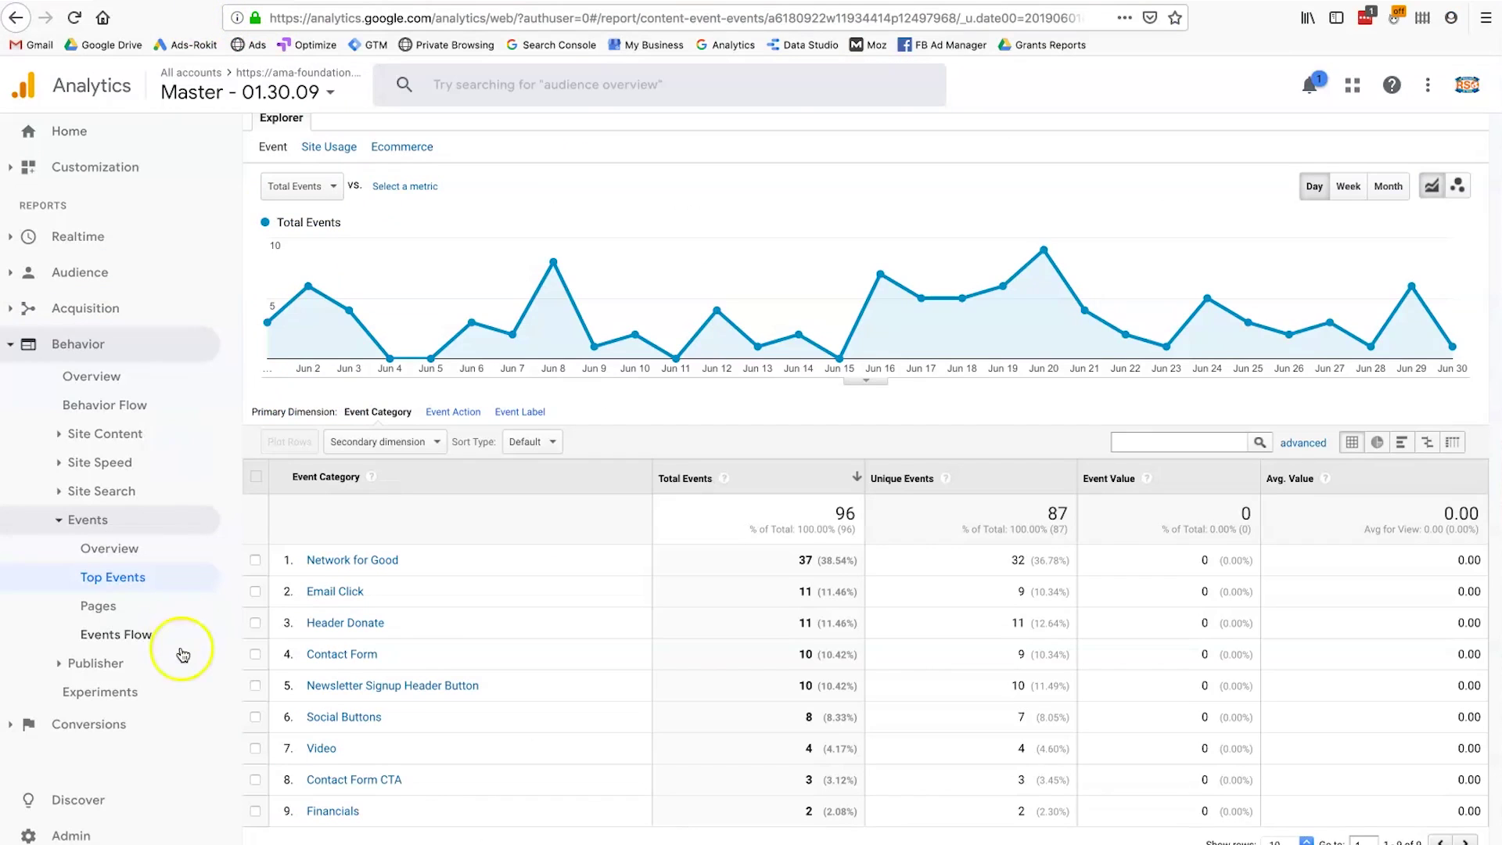
# In Google Analytics, open the view's goal administration and start a new goal with the Custom setup
pyautogui.click(76, 830)
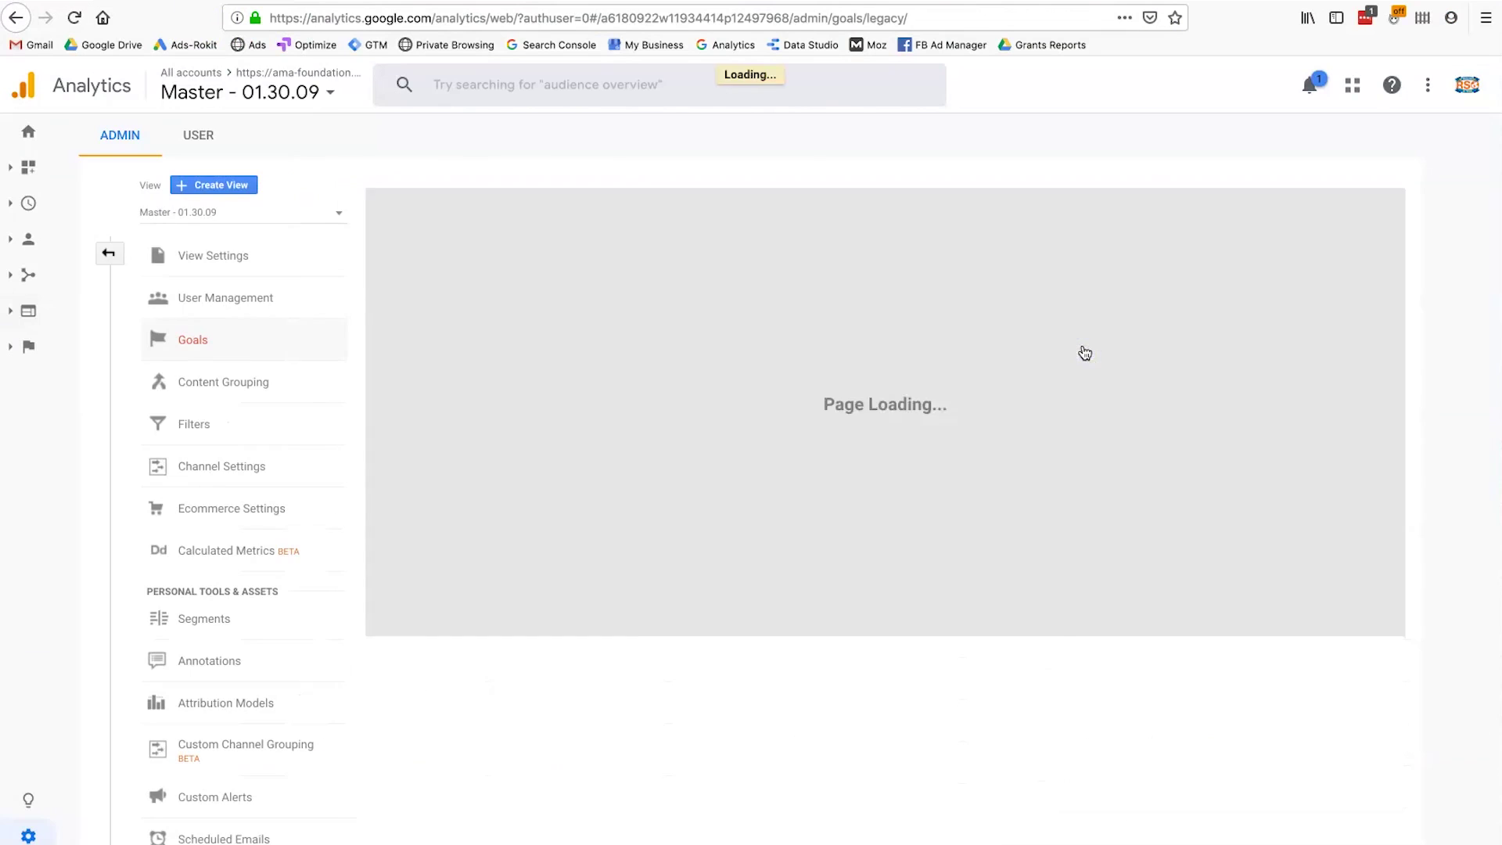
pyautogui.click(448, 225)
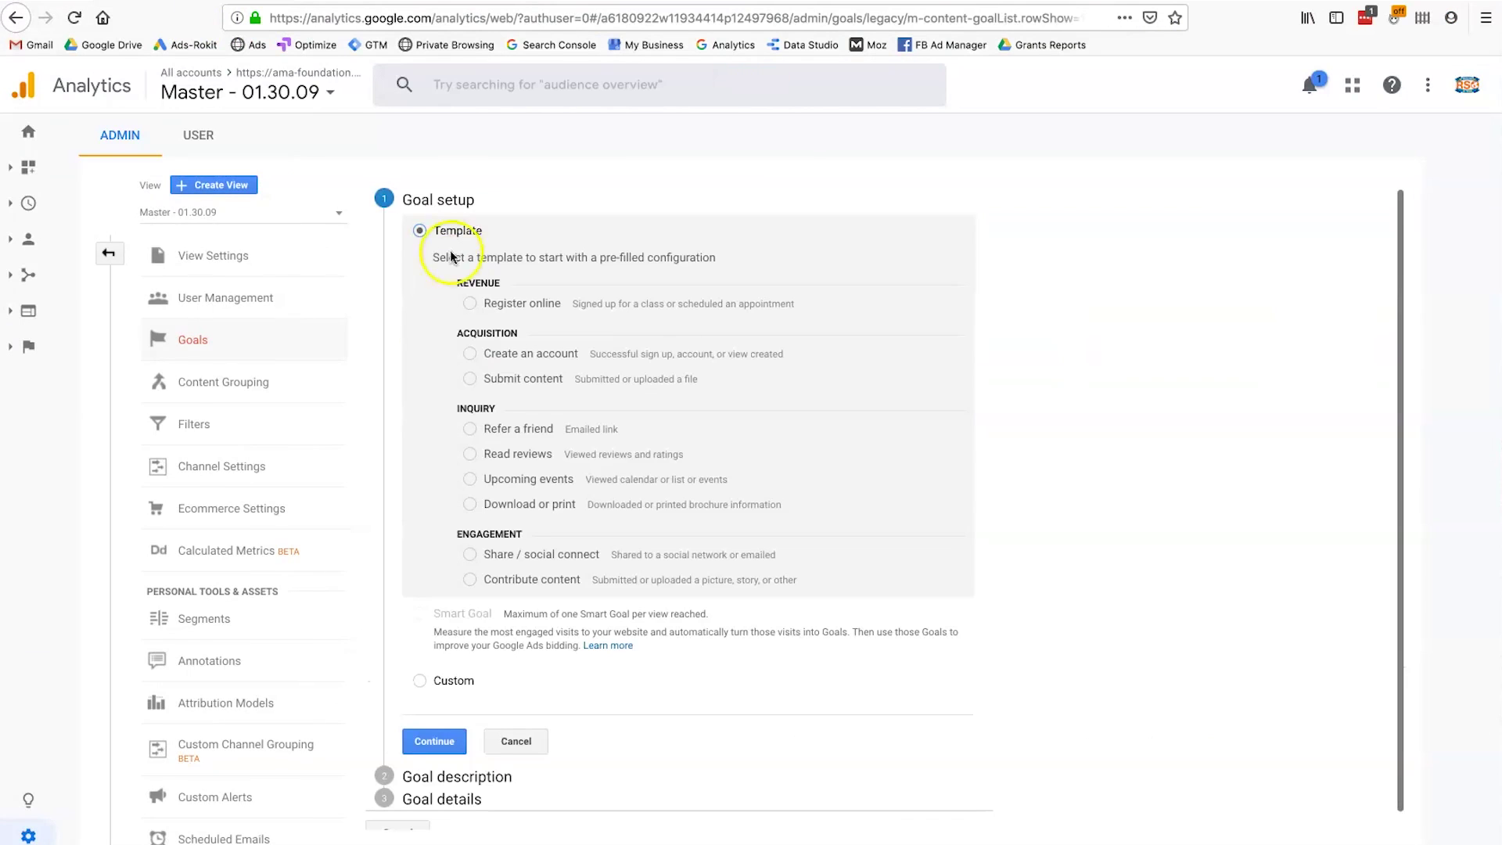
pyautogui.click(453, 677)
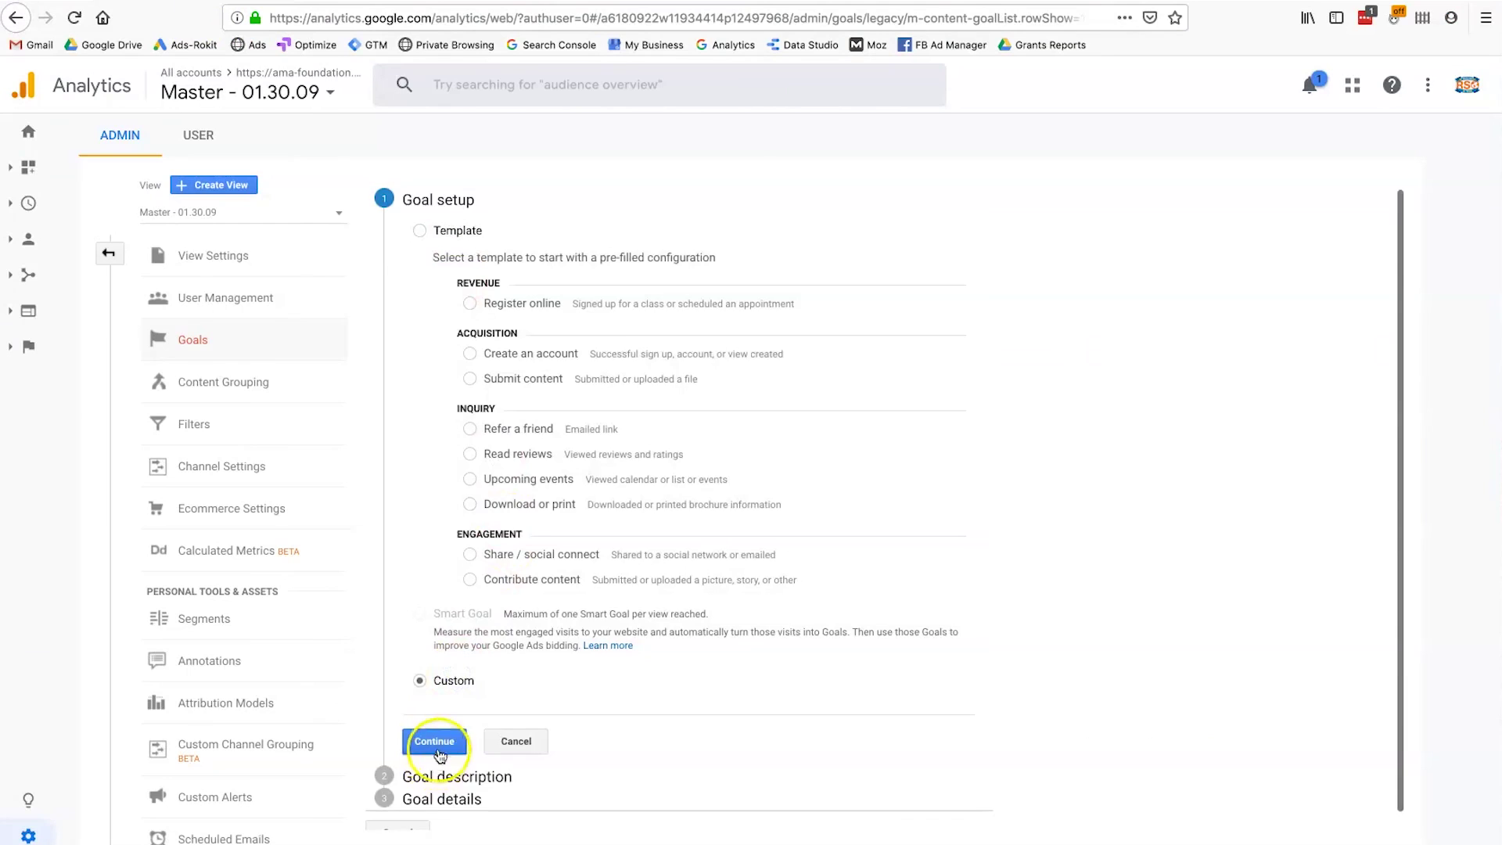
pyautogui.click(436, 744)
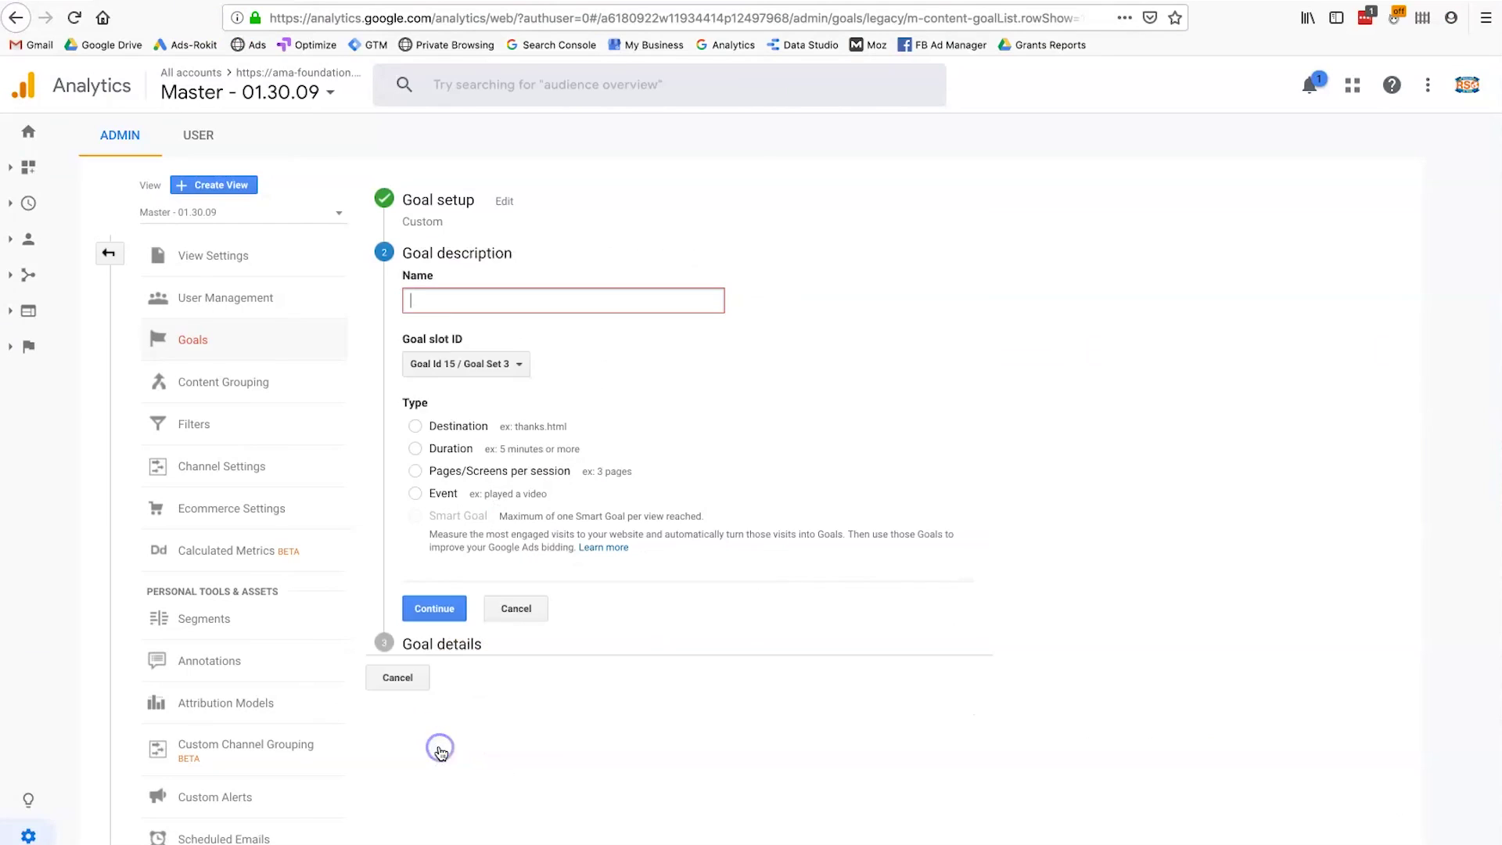
# Describe the goal as an Event type named "Event - Clicker on Header Donate" and continue to its details
pyautogui.click(438, 493)
pyautogui.click(426, 513)
pyautogui.click(486, 311)
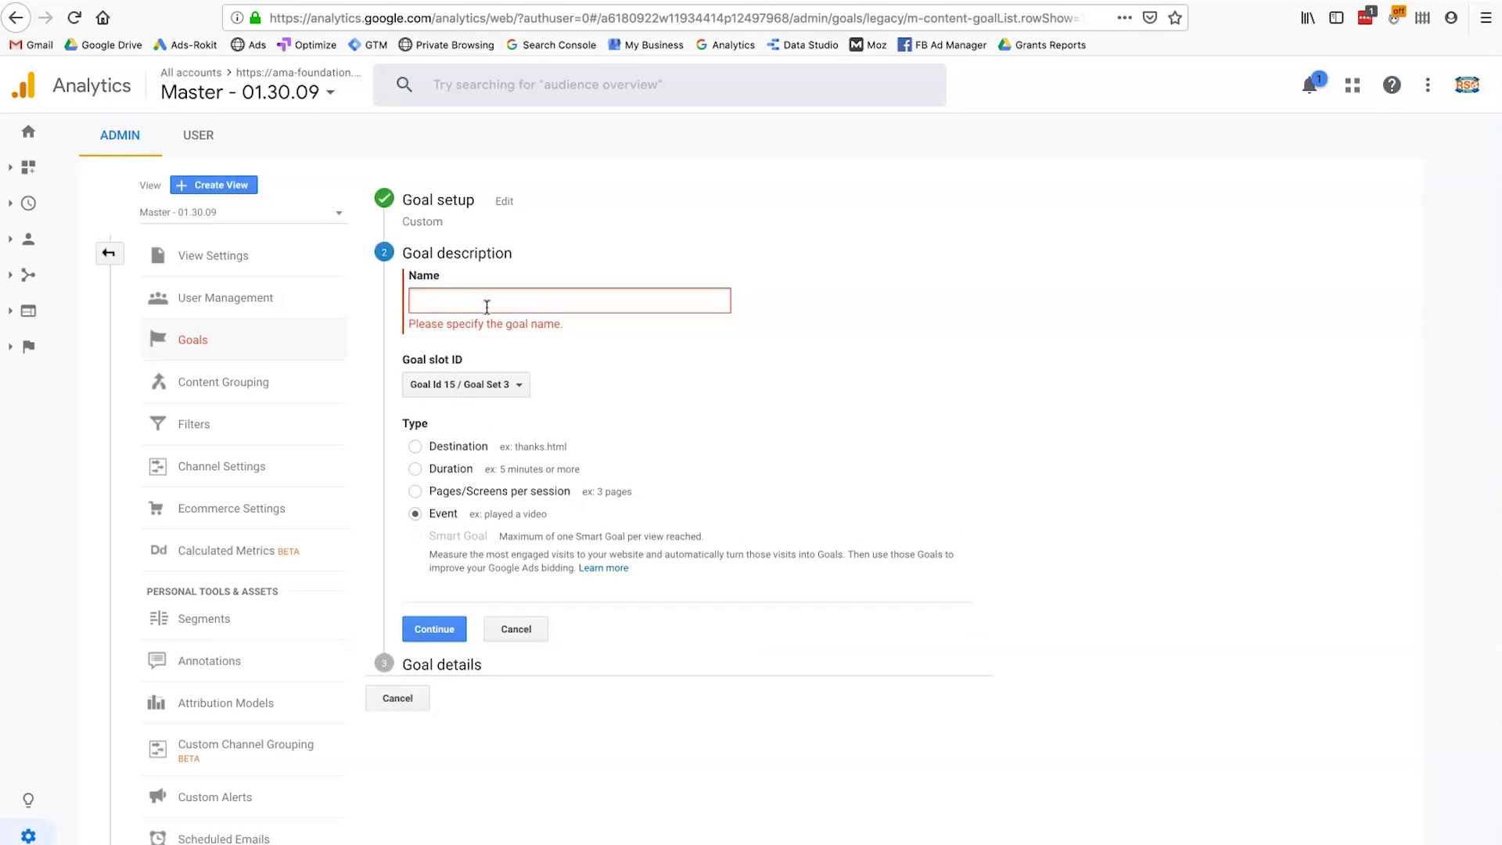
pyautogui.write('E')
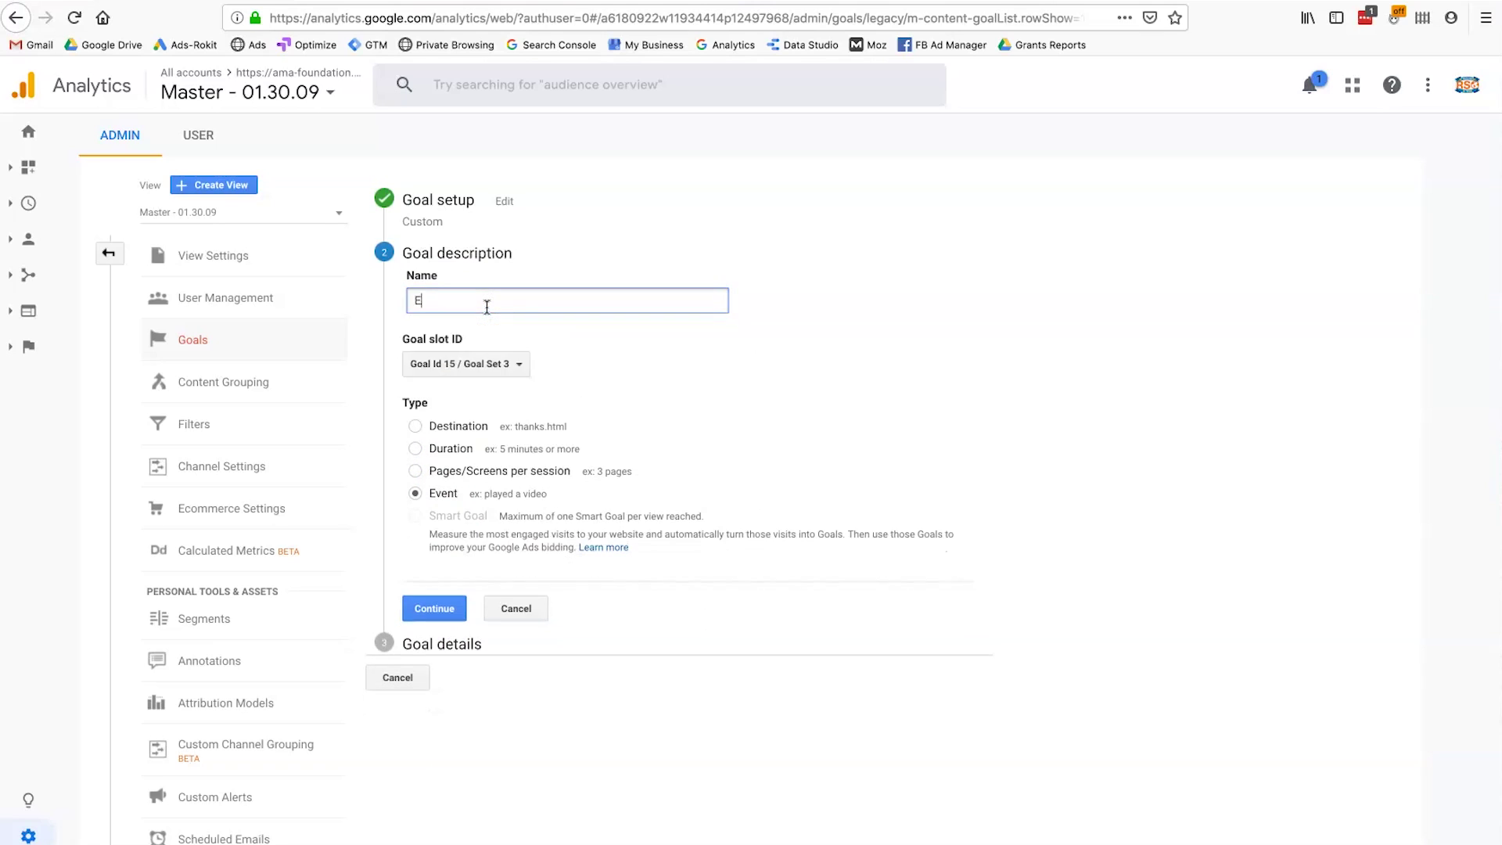
pyautogui.write('vent - Clicker on Header Donate')
pyautogui.click(436, 615)
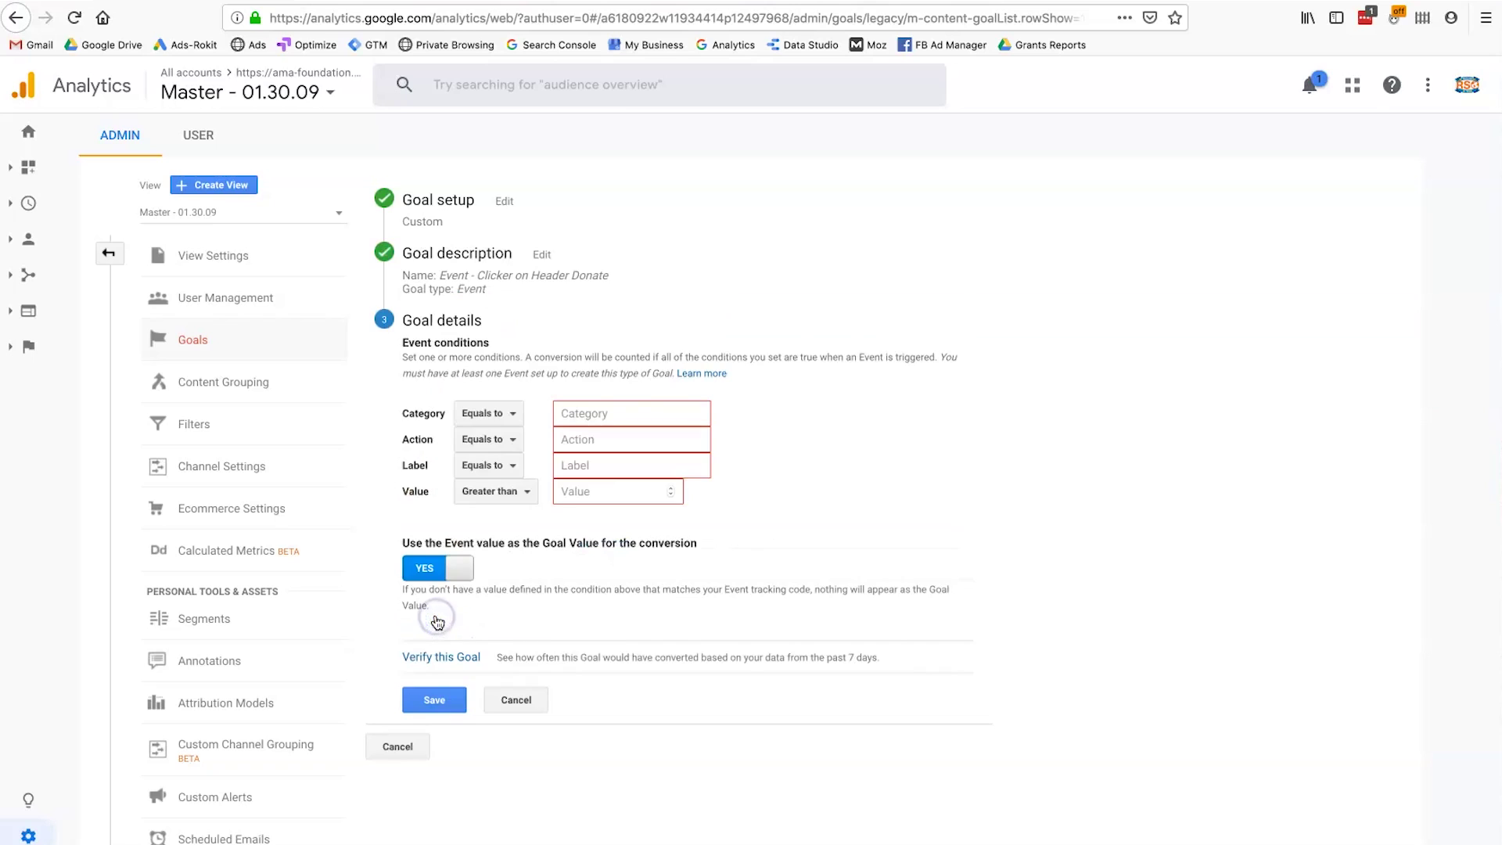
# Set the goal's event conditions to Category equals "Header Donate" and Action equals "Click"
pyautogui.click(614, 413)
pyautogui.write('Header ')
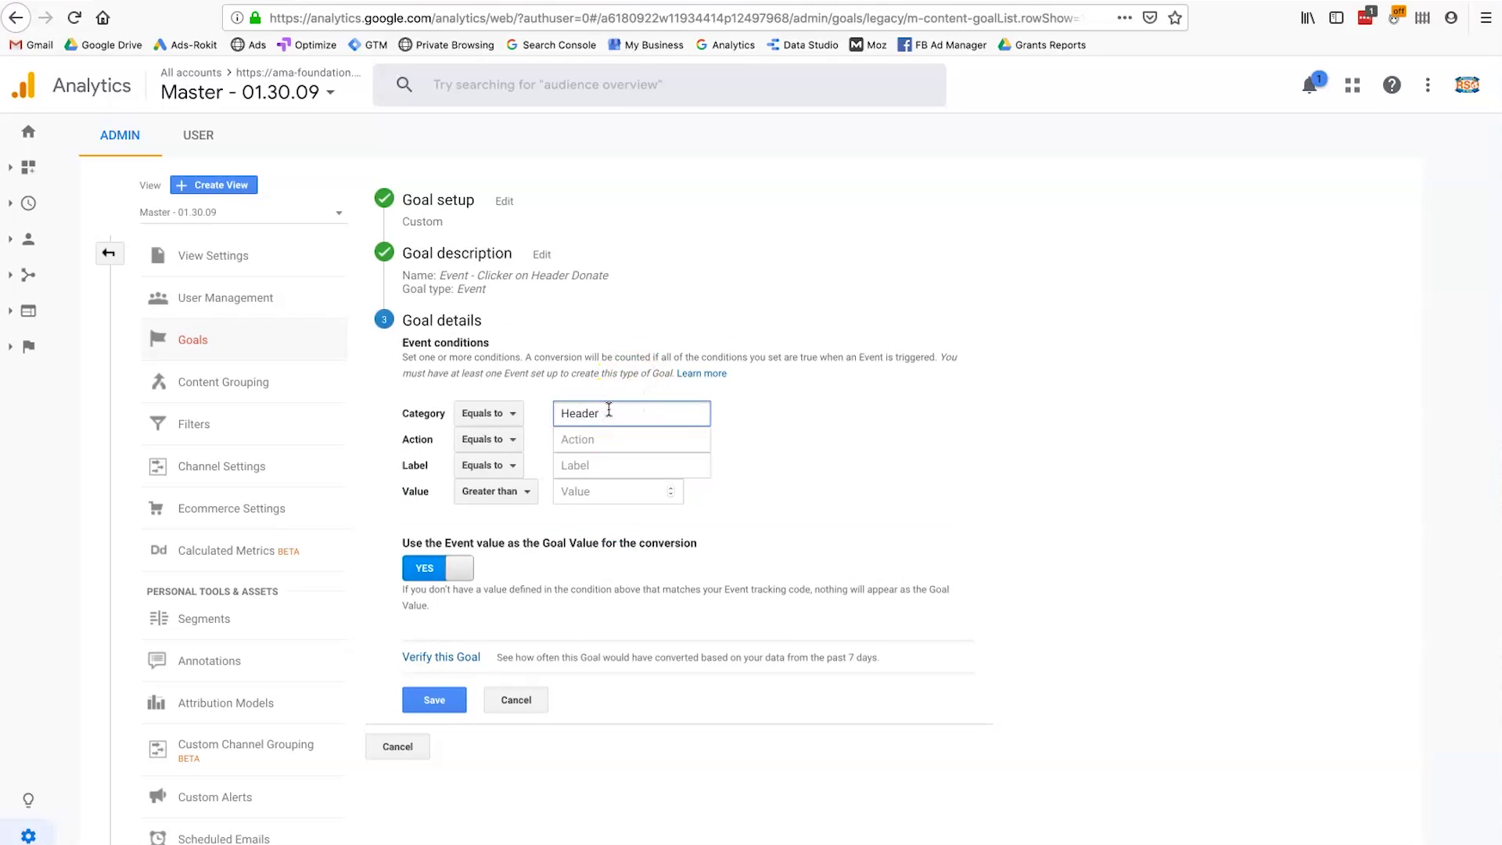
pyautogui.write('Donate')
pyautogui.click(607, 439)
pyautogui.write('Click')
# Verify the goal against the past 7 days of data and read the resulting conversion rate
pyautogui.click(467, 664)
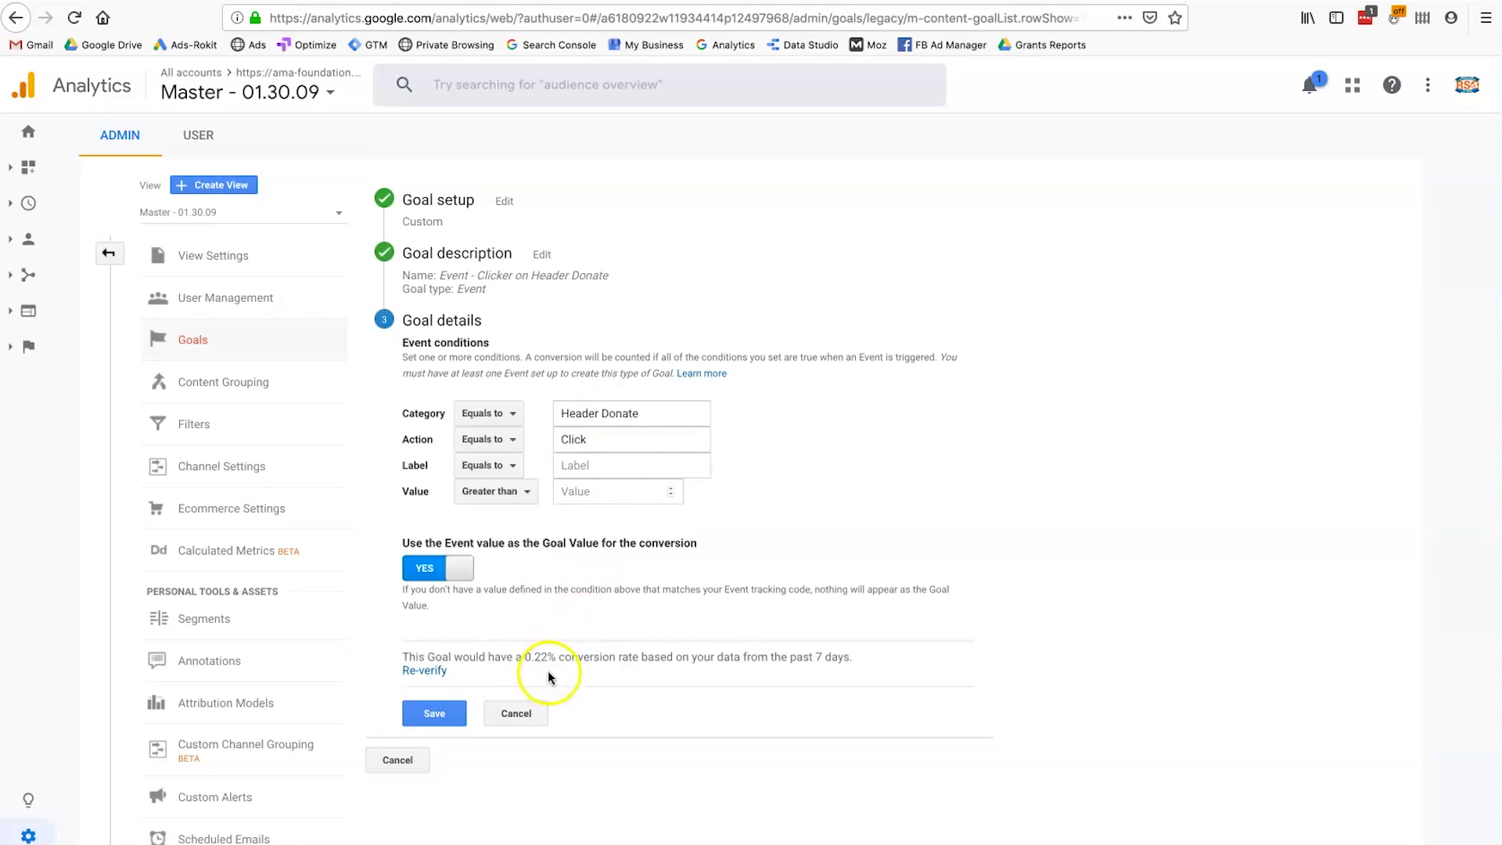
pyautogui.moveTo(459, 651); pyautogui.dragTo(559, 653)
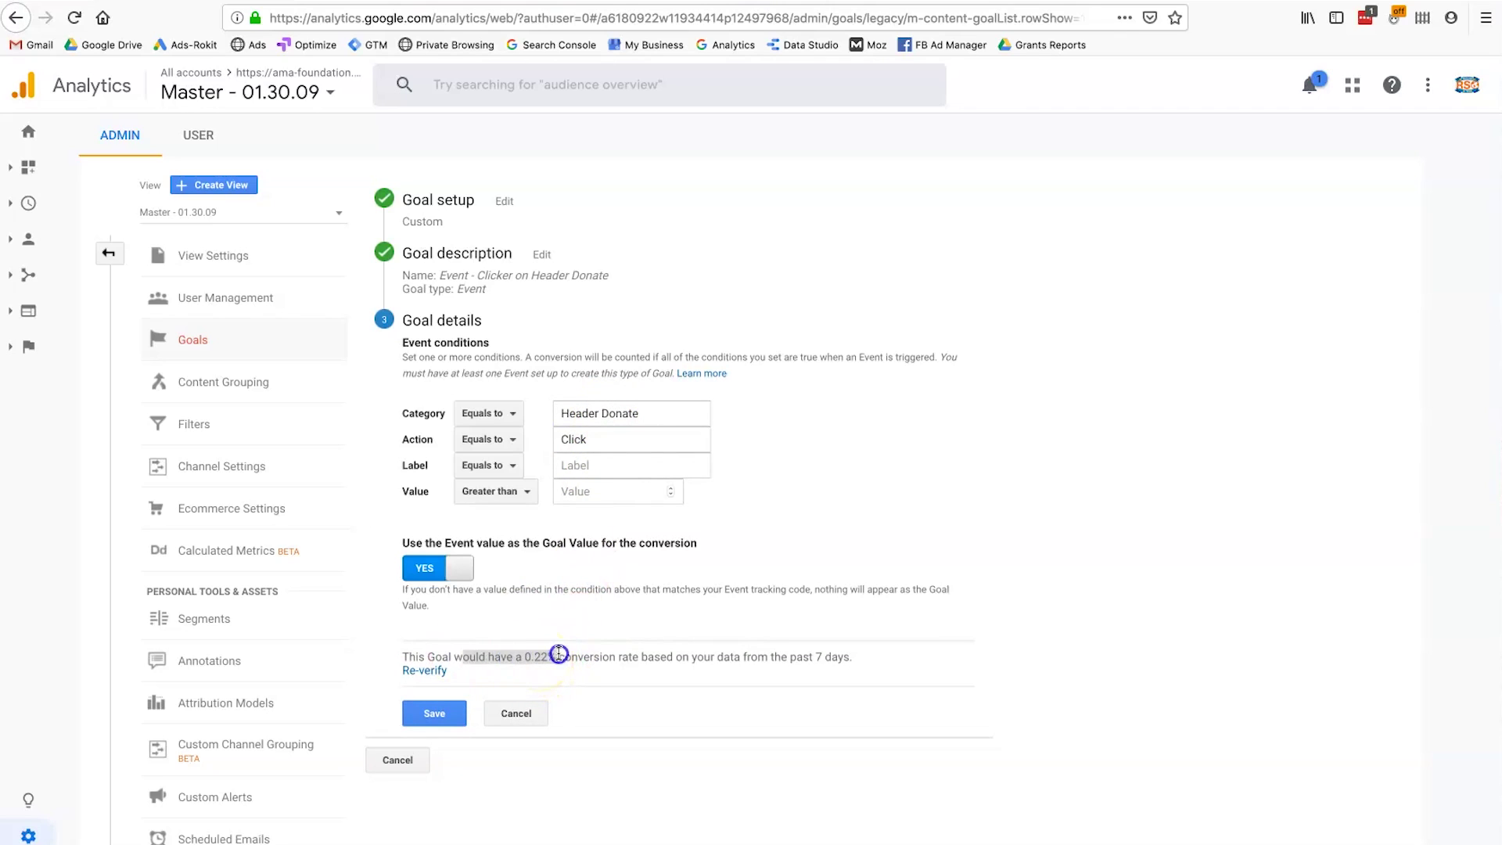
pyautogui.click(559, 653)
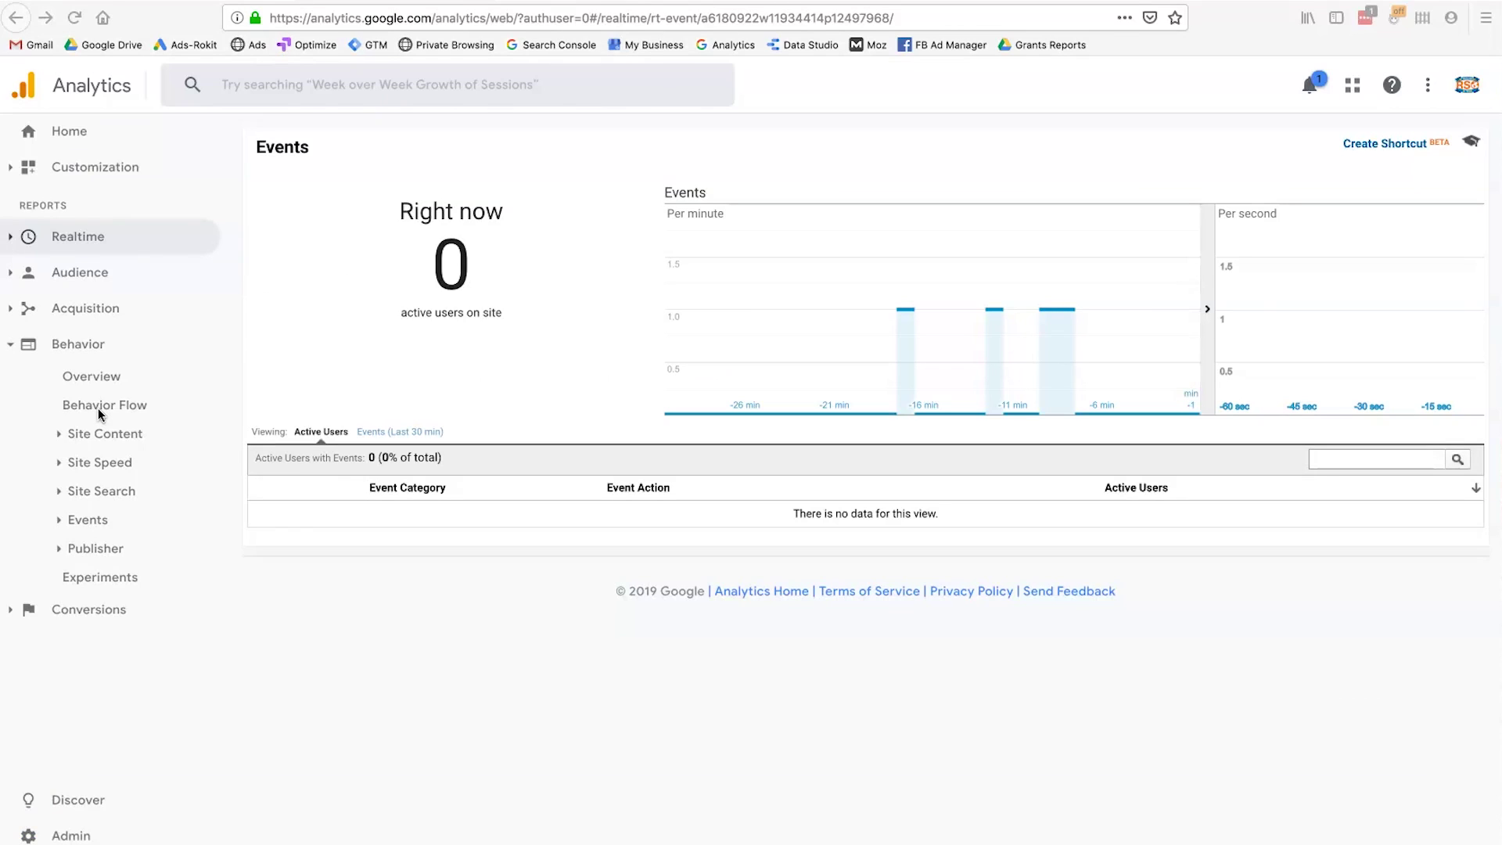
# Open the Top Events report under Behavior and look over the listed event categories
pyautogui.click(92, 348)
pyautogui.click(96, 520)
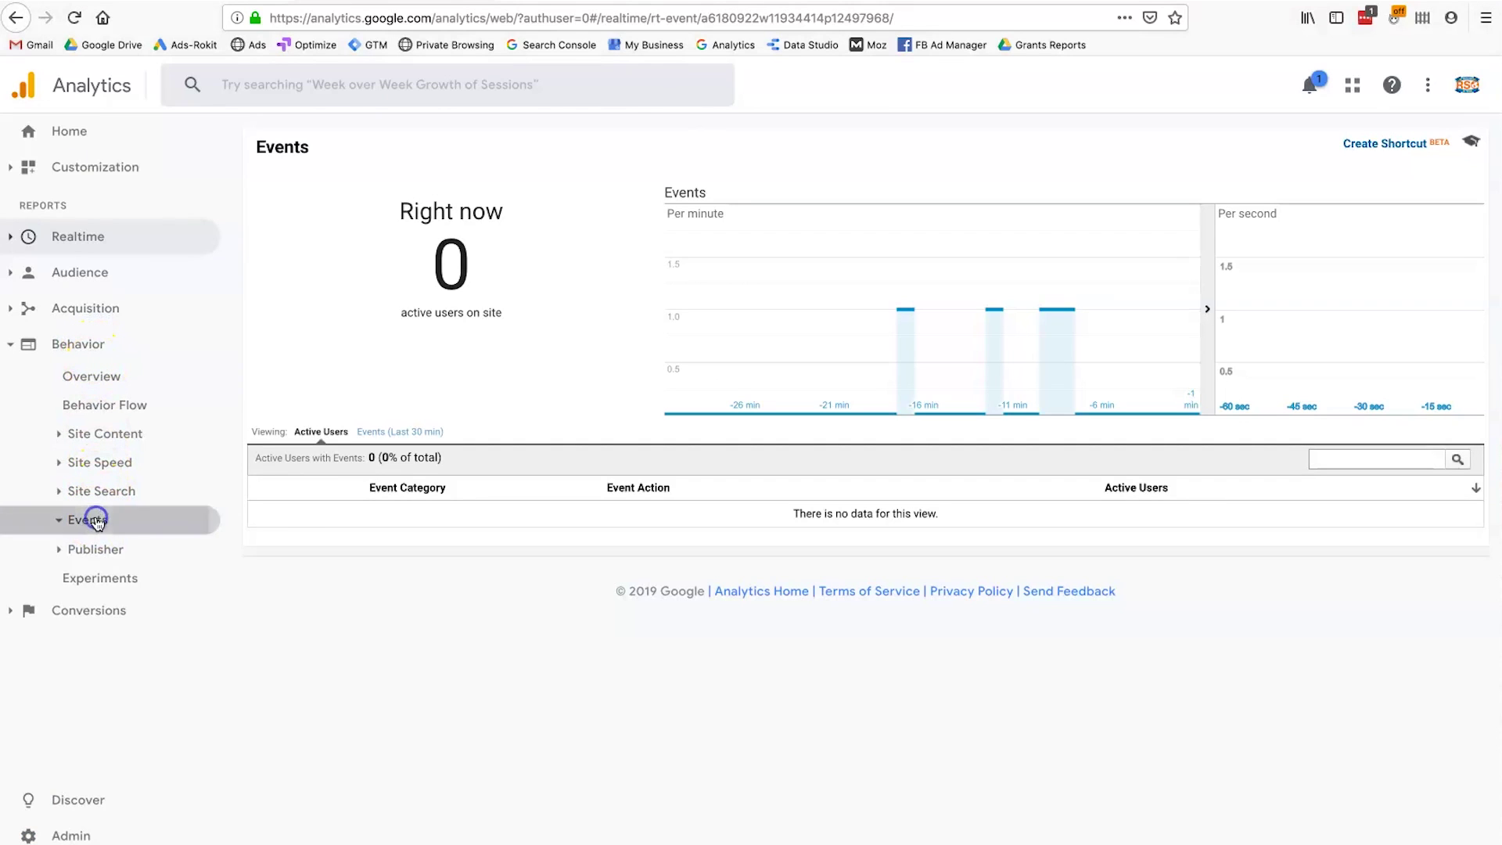
pyautogui.click(100, 579)
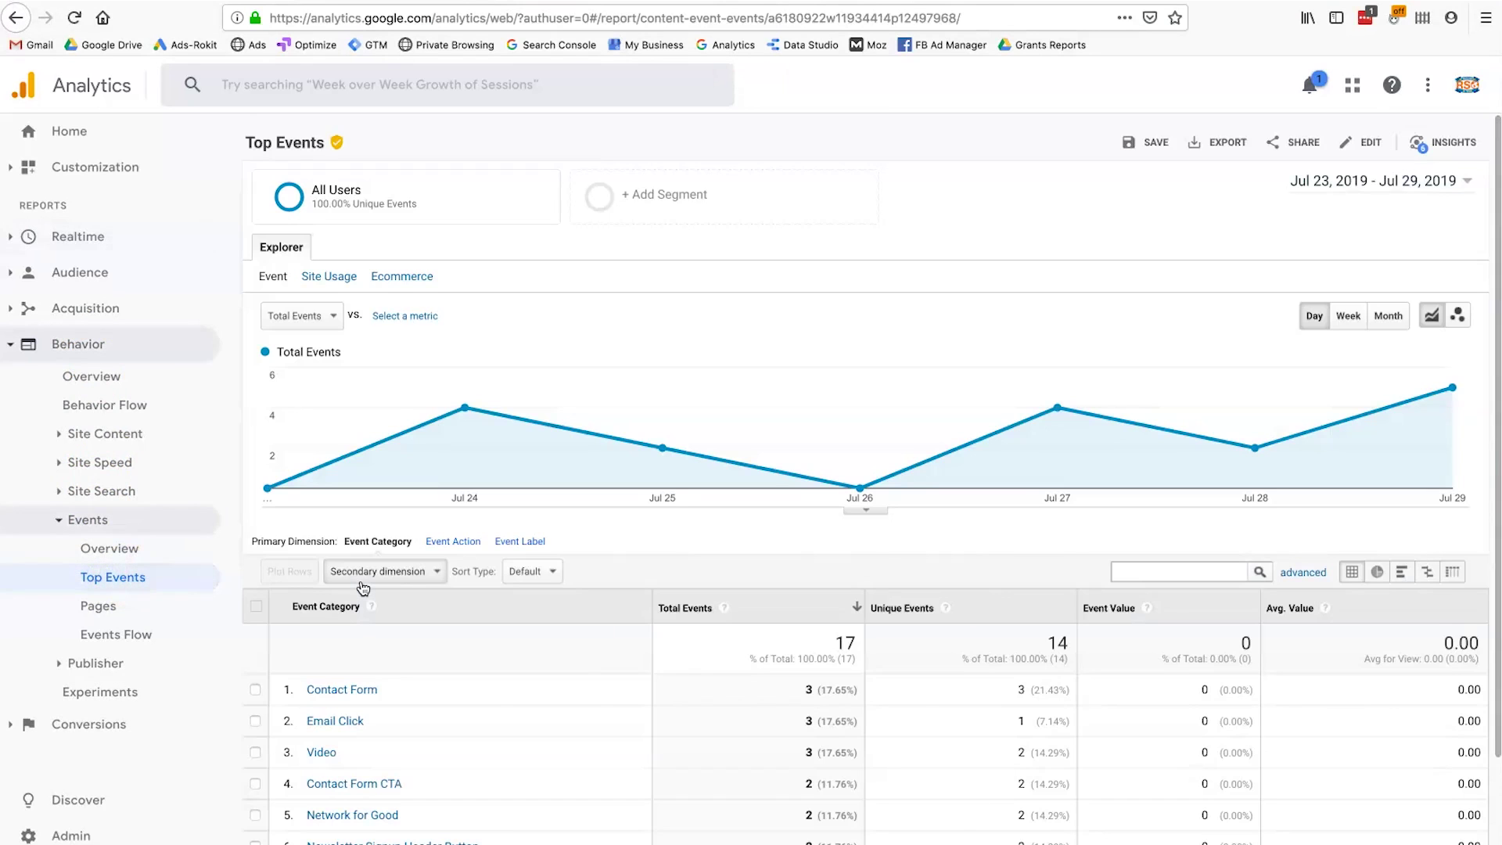
pyautogui.scroll(-2, 519, 654)
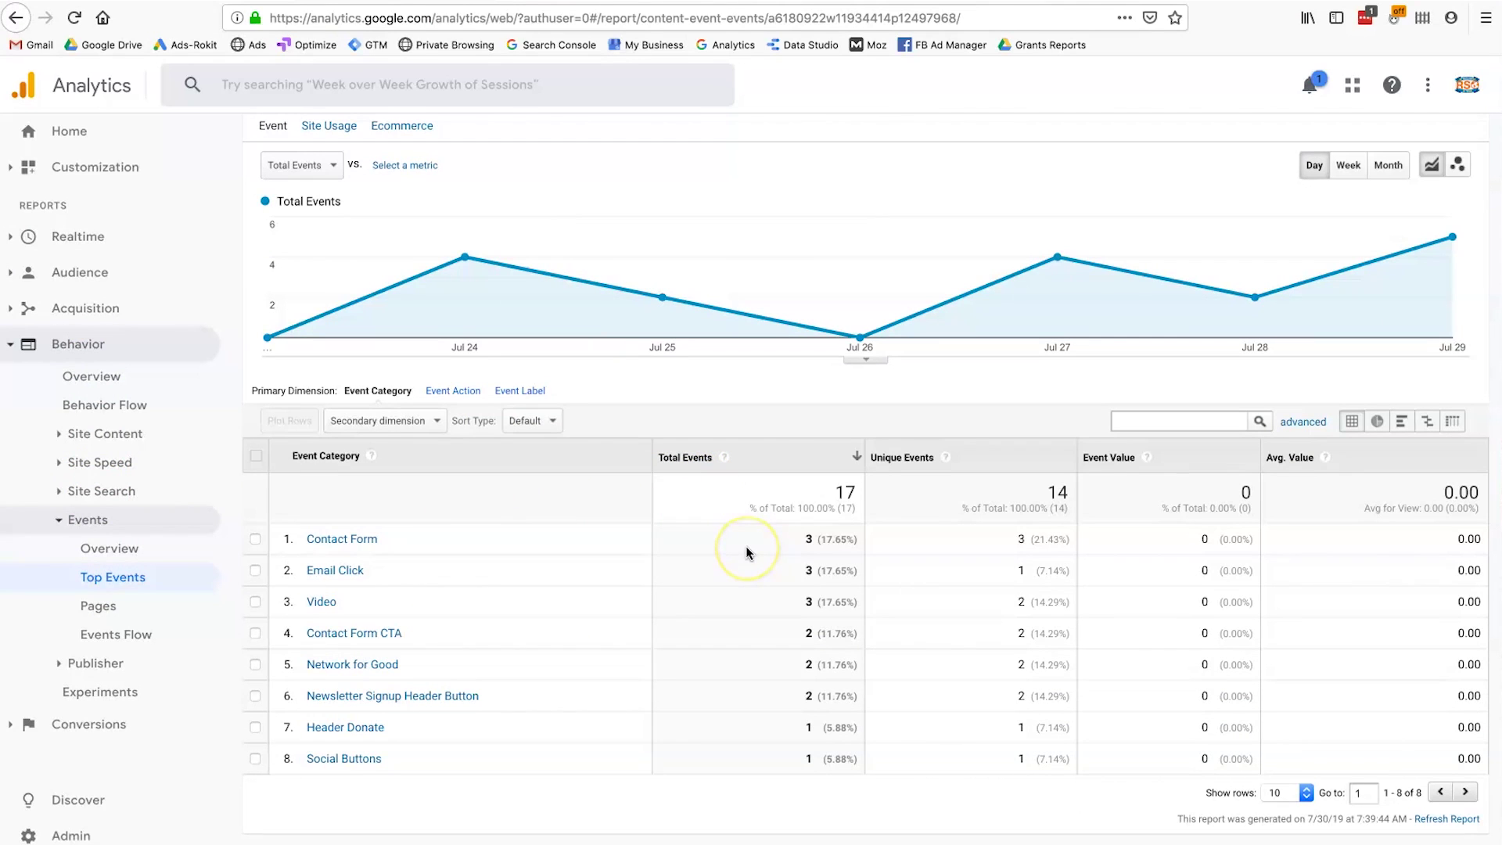
pyautogui.scroll(2, 978, 508)
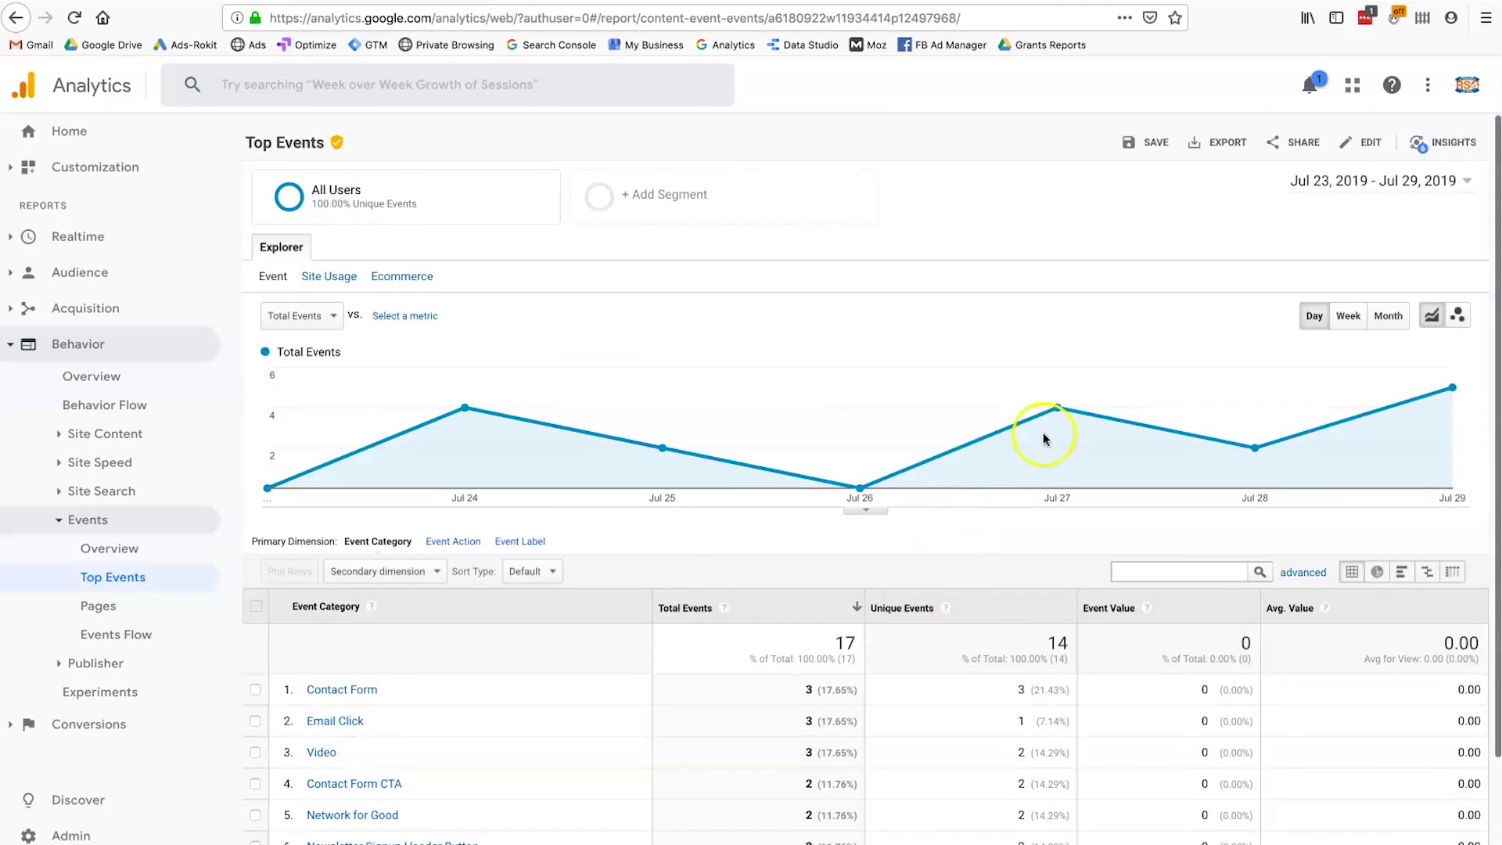
# Change the Top Events date range to start on Jan 1, 2019 and apply it
pyautogui.click(1301, 181)
pyautogui.click(1290, 235)
pyautogui.doubleClick(1291, 235)
pyautogui.write('jan')
pyautogui.click(1299, 286)
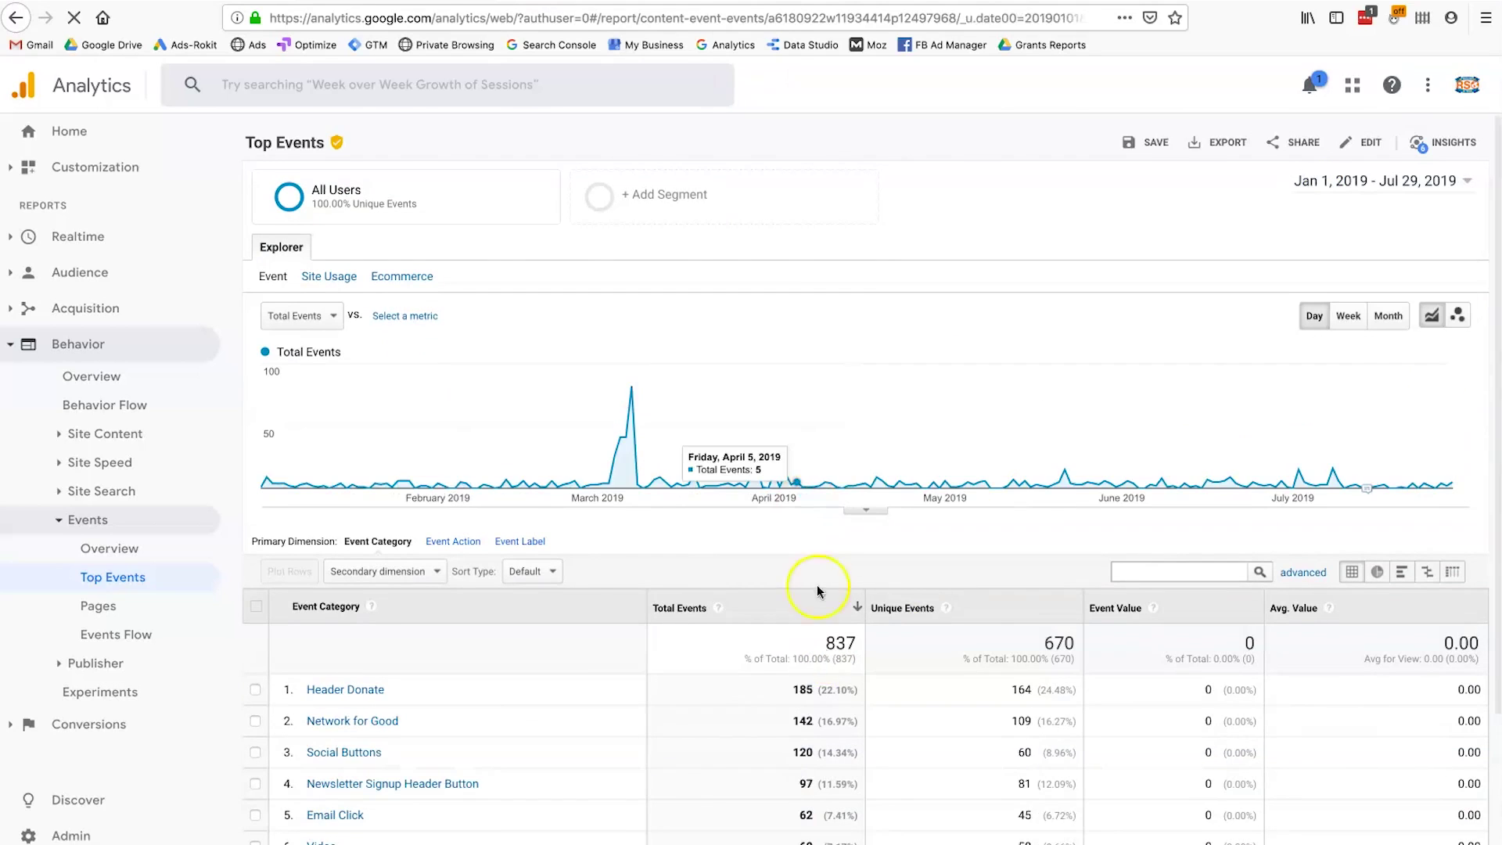
# Examine the Header Donate row's total events, unique events and event value, and read the Avg. Value column's explanation
pyautogui.scroll(-1, 822, 618)
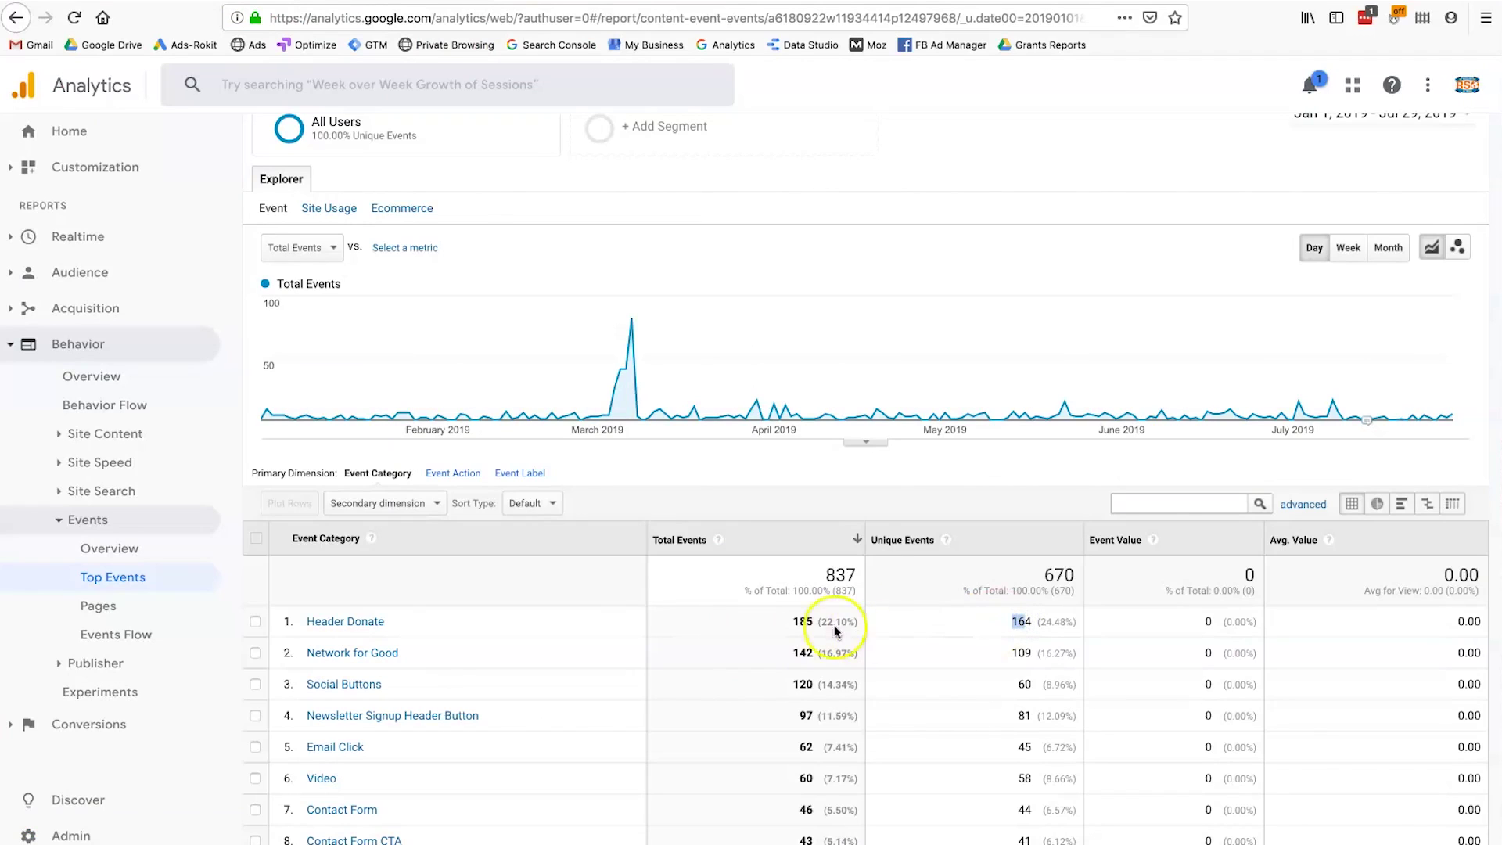
pyautogui.doubleClick(795, 620)
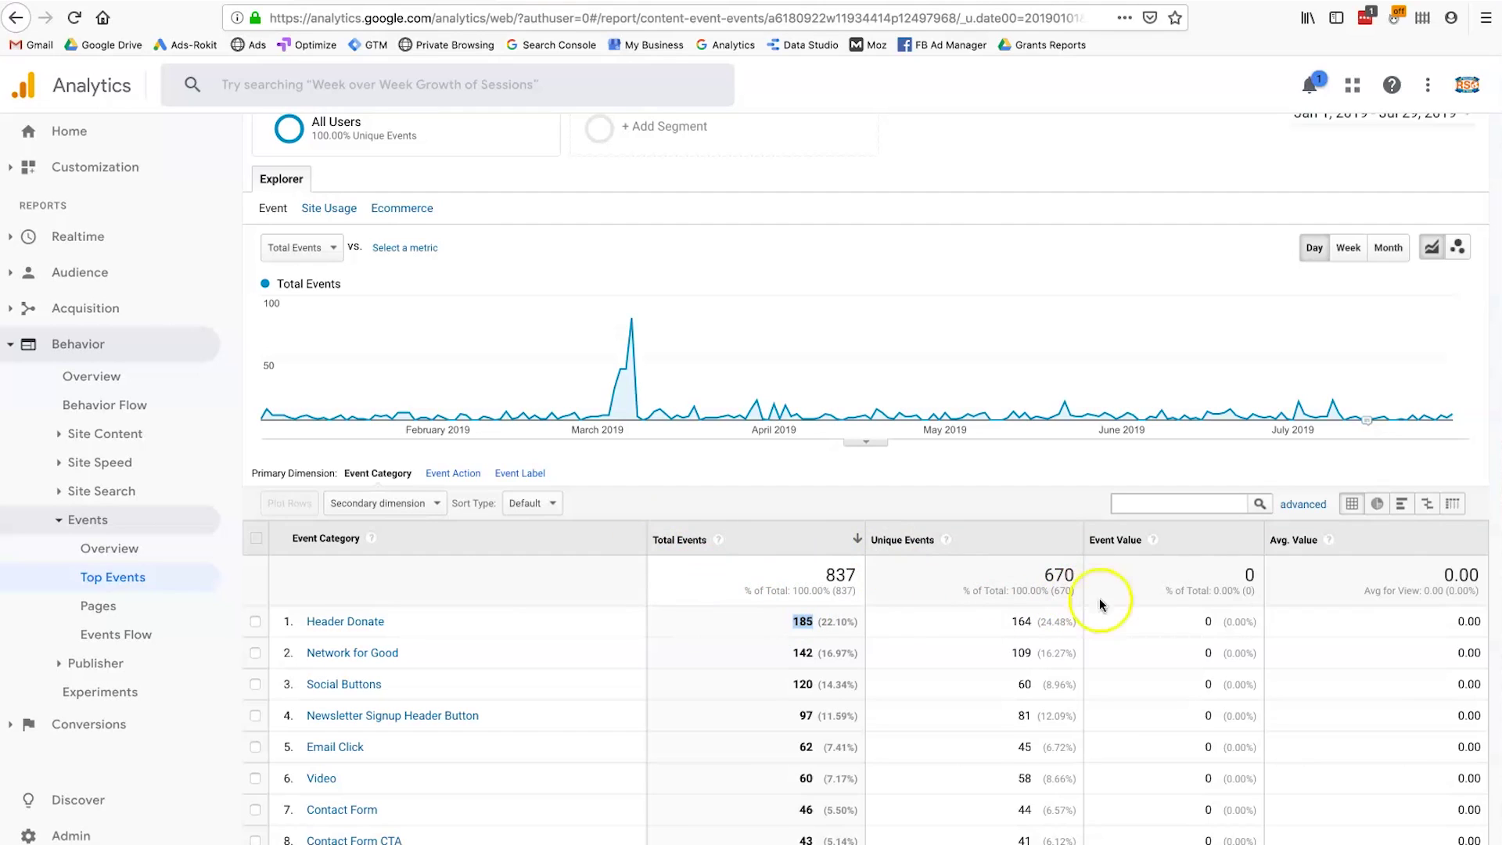
pyautogui.doubleClick(1150, 625)
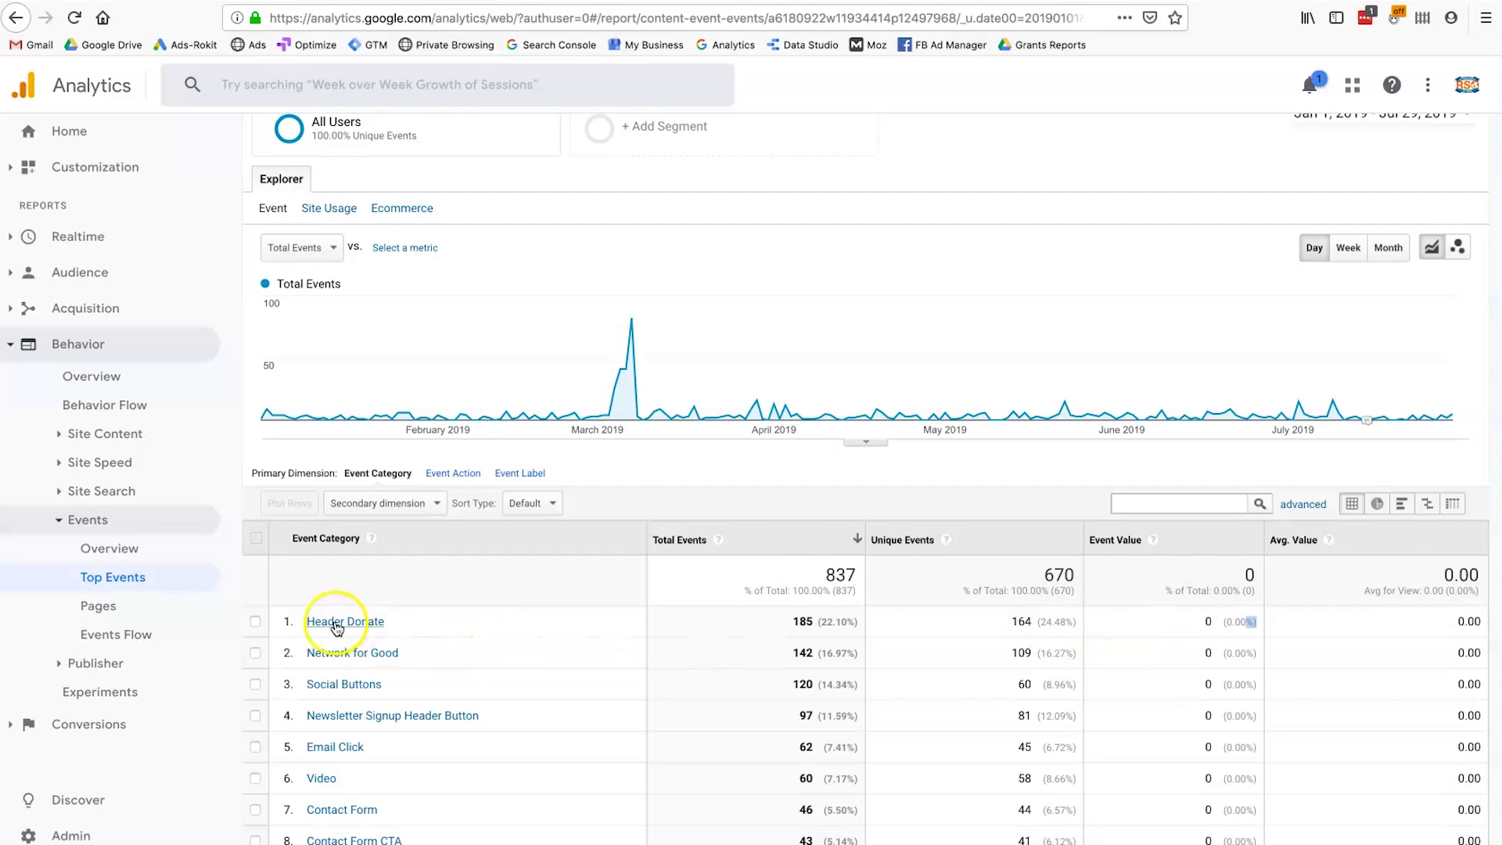
pyautogui.doubleClick(1020, 621)
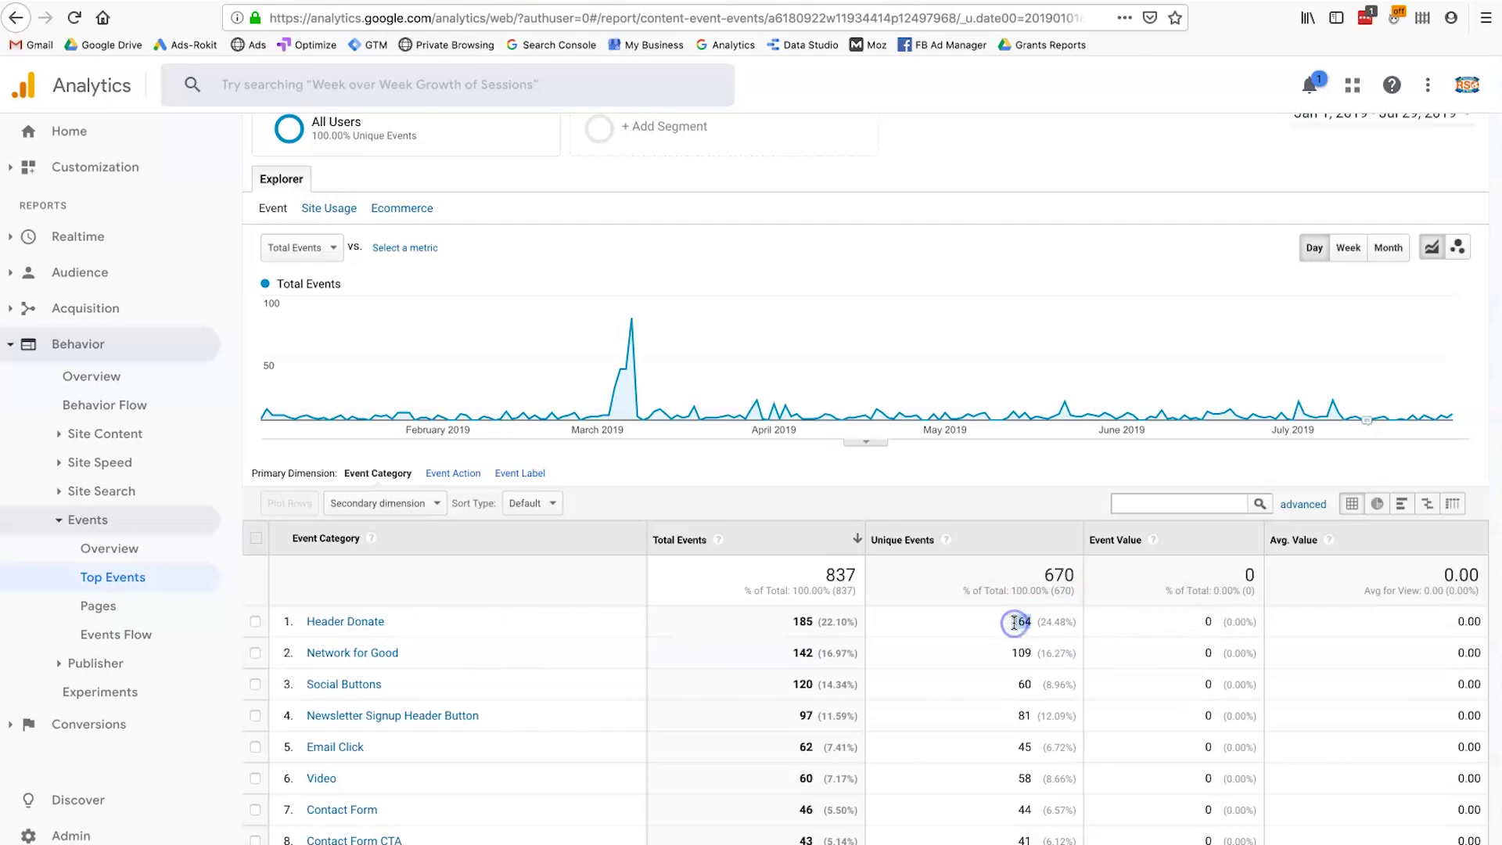
pyautogui.doubleClick(1186, 622)
pyautogui.scroll(-2, 1182, 621)
pyautogui.doubleClick(1015, 533)
pyautogui.moveTo(1331, 456)
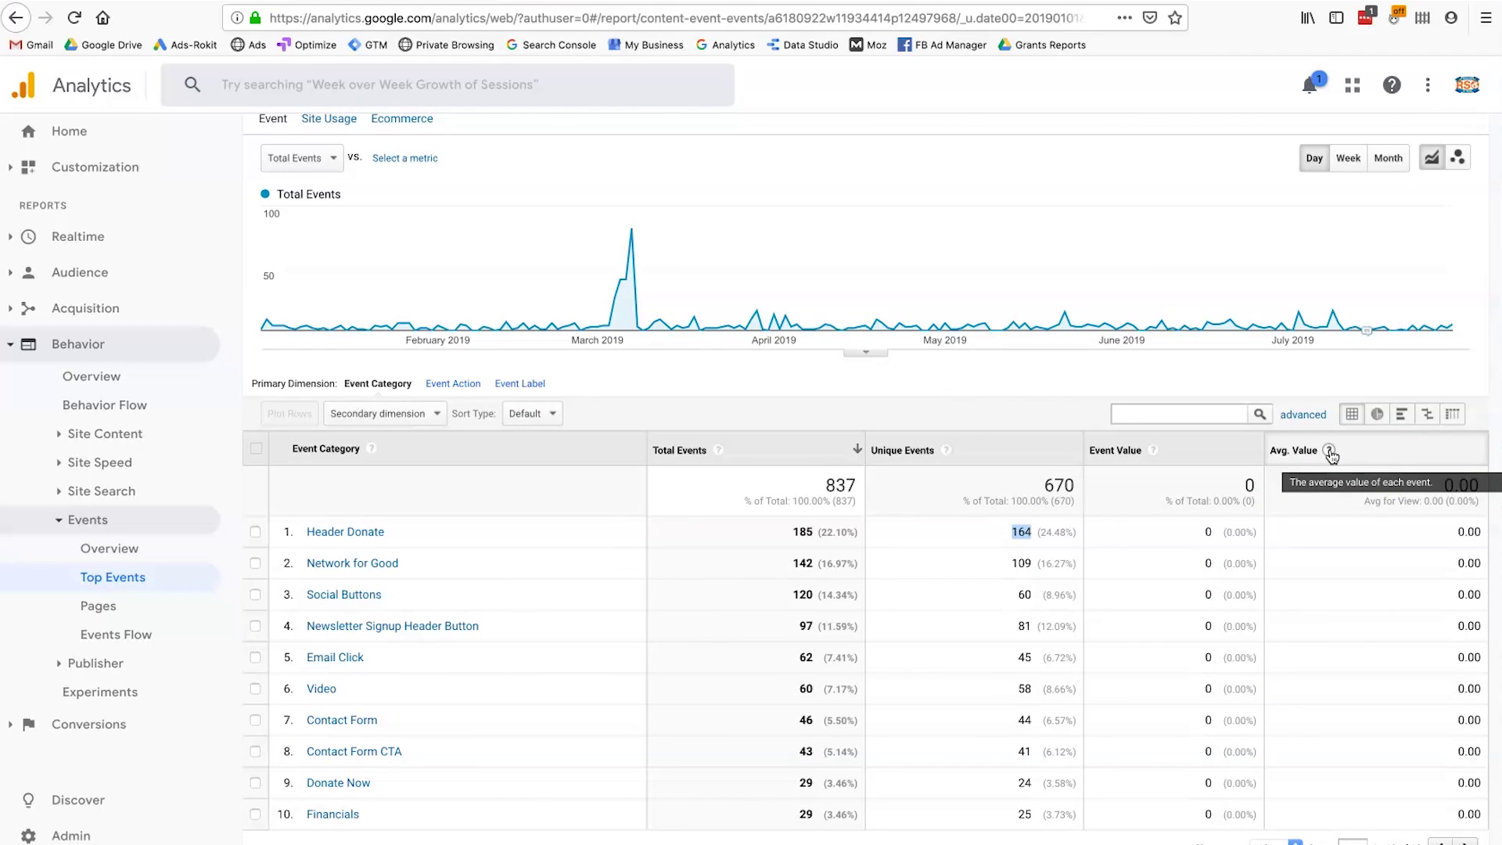
# Compare Header Donate's Event Value and Avg. Value with its unique and total event counts
pyautogui.doubleClick(1207, 531)
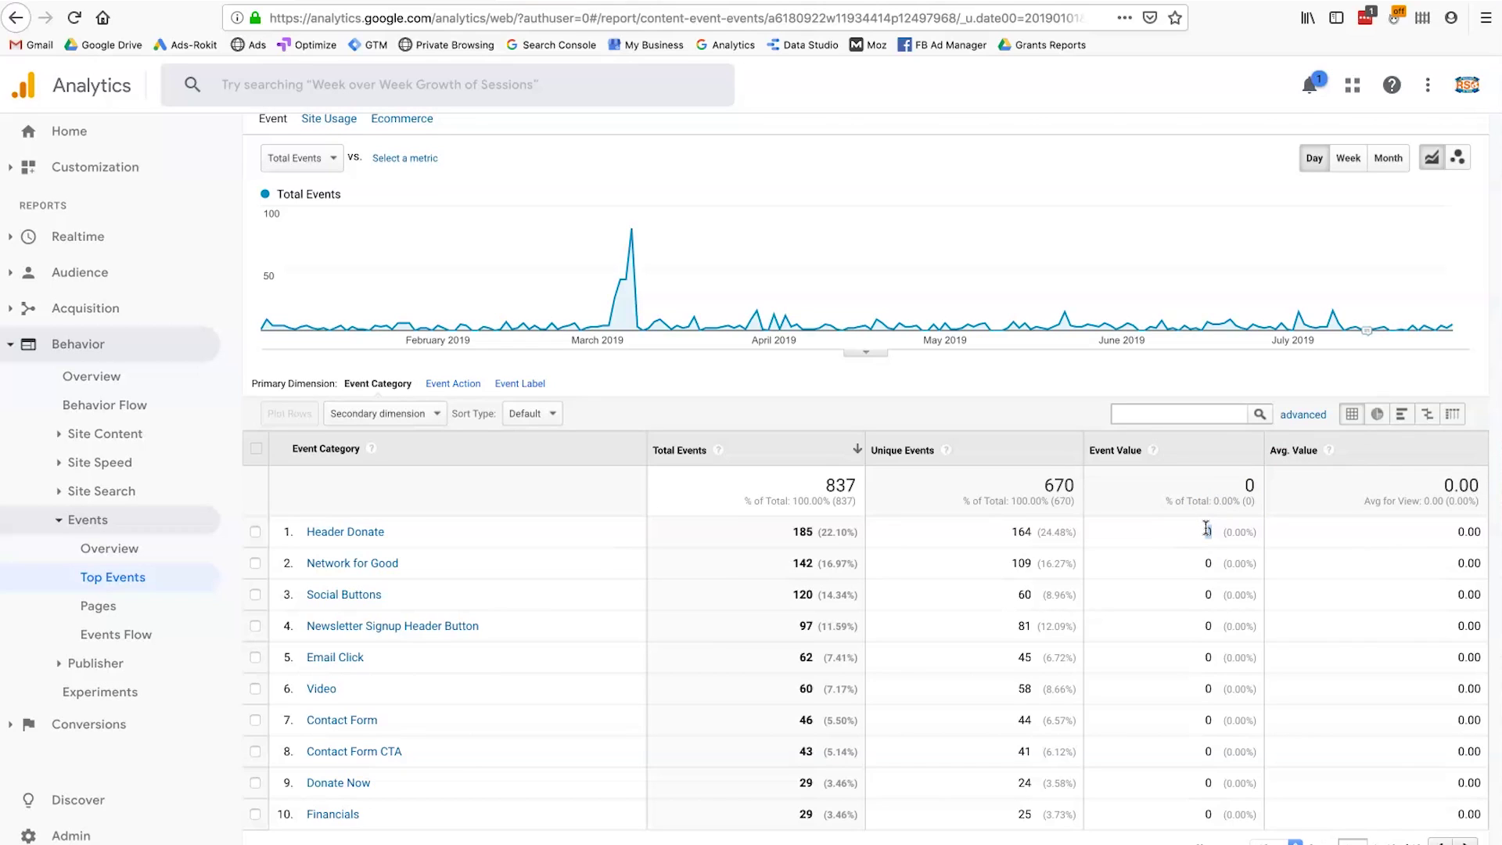
pyautogui.click(1351, 528)
pyautogui.doubleClick(1374, 528)
pyautogui.doubleClick(1022, 532)
pyautogui.click(958, 541)
pyautogui.doubleClick(800, 533)
pyautogui.click(405, 540)
# Drill into the Video event category and inspect the total and unique events for "Ama Foundation - start"
pyautogui.click(321, 690)
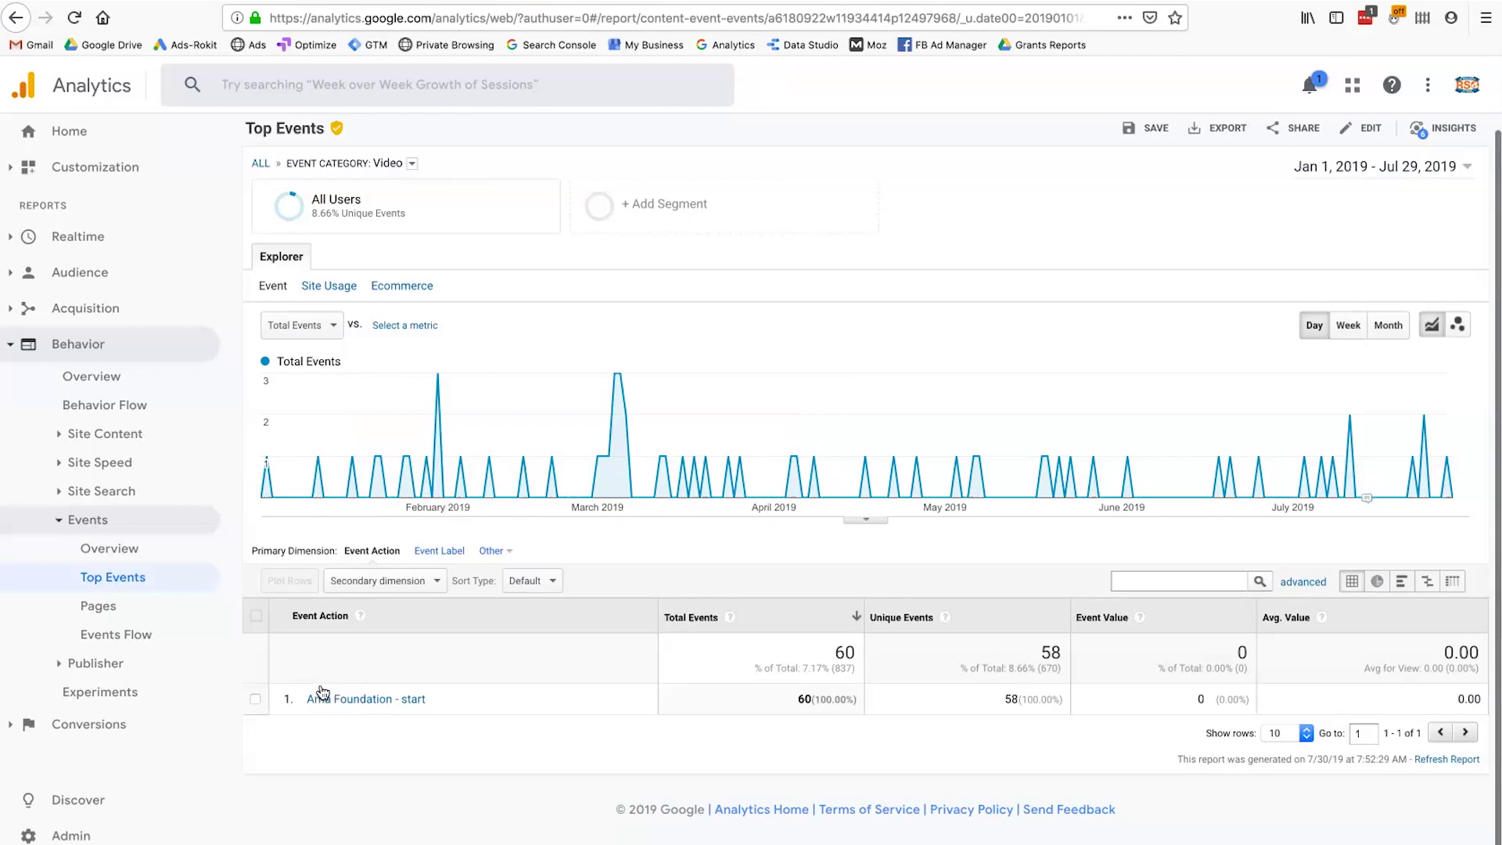
pyautogui.click(346, 700)
pyautogui.click(954, 699)
pyautogui.click(798, 701)
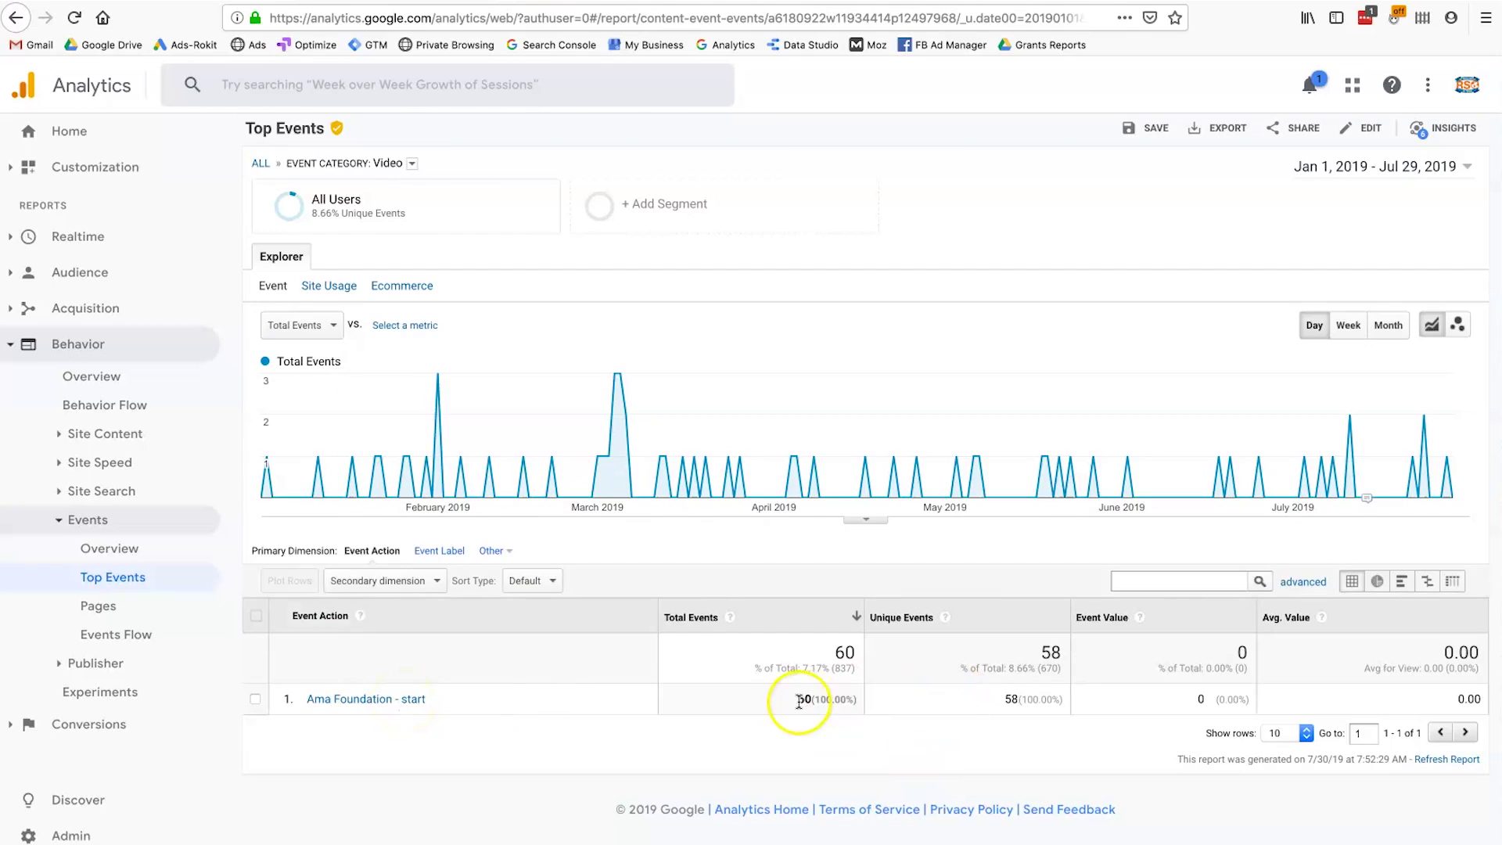
# View the Video category by Event Label, then return to the list of all event categories
pyautogui.click(440, 554)
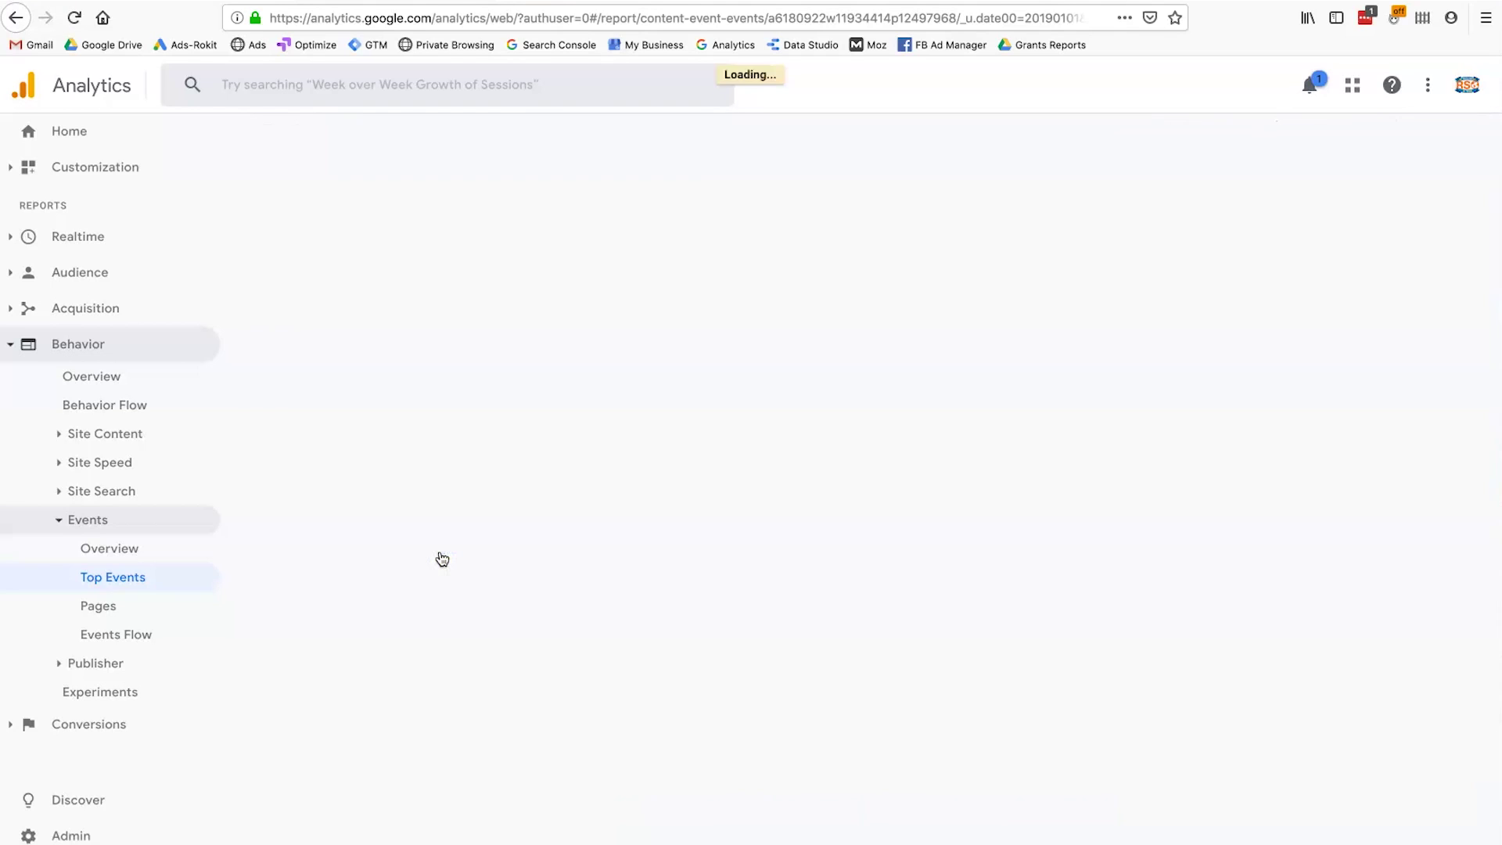
pyautogui.click(309, 703)
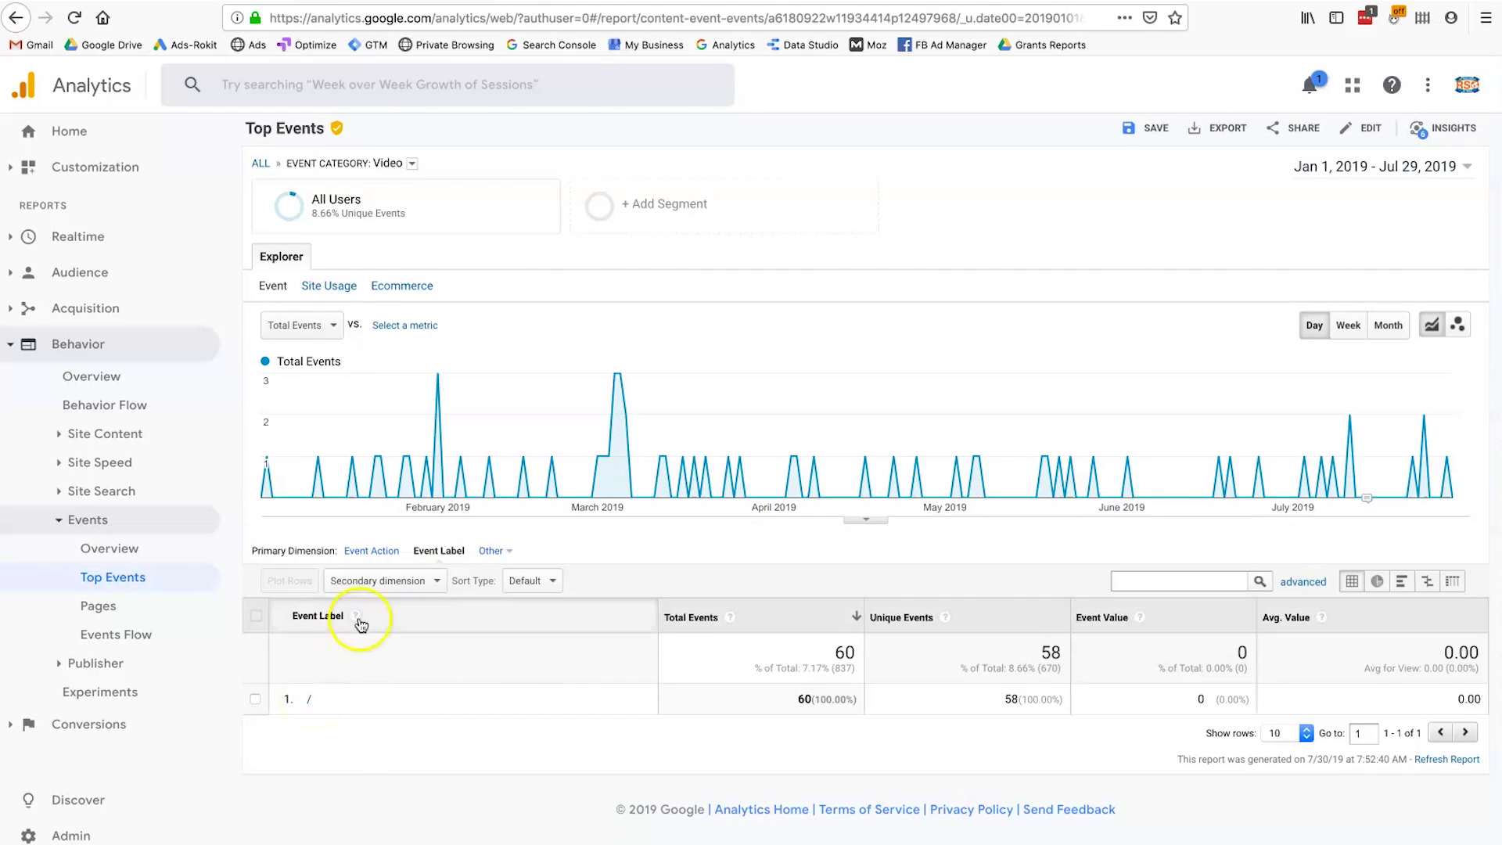
pyautogui.click(259, 178)
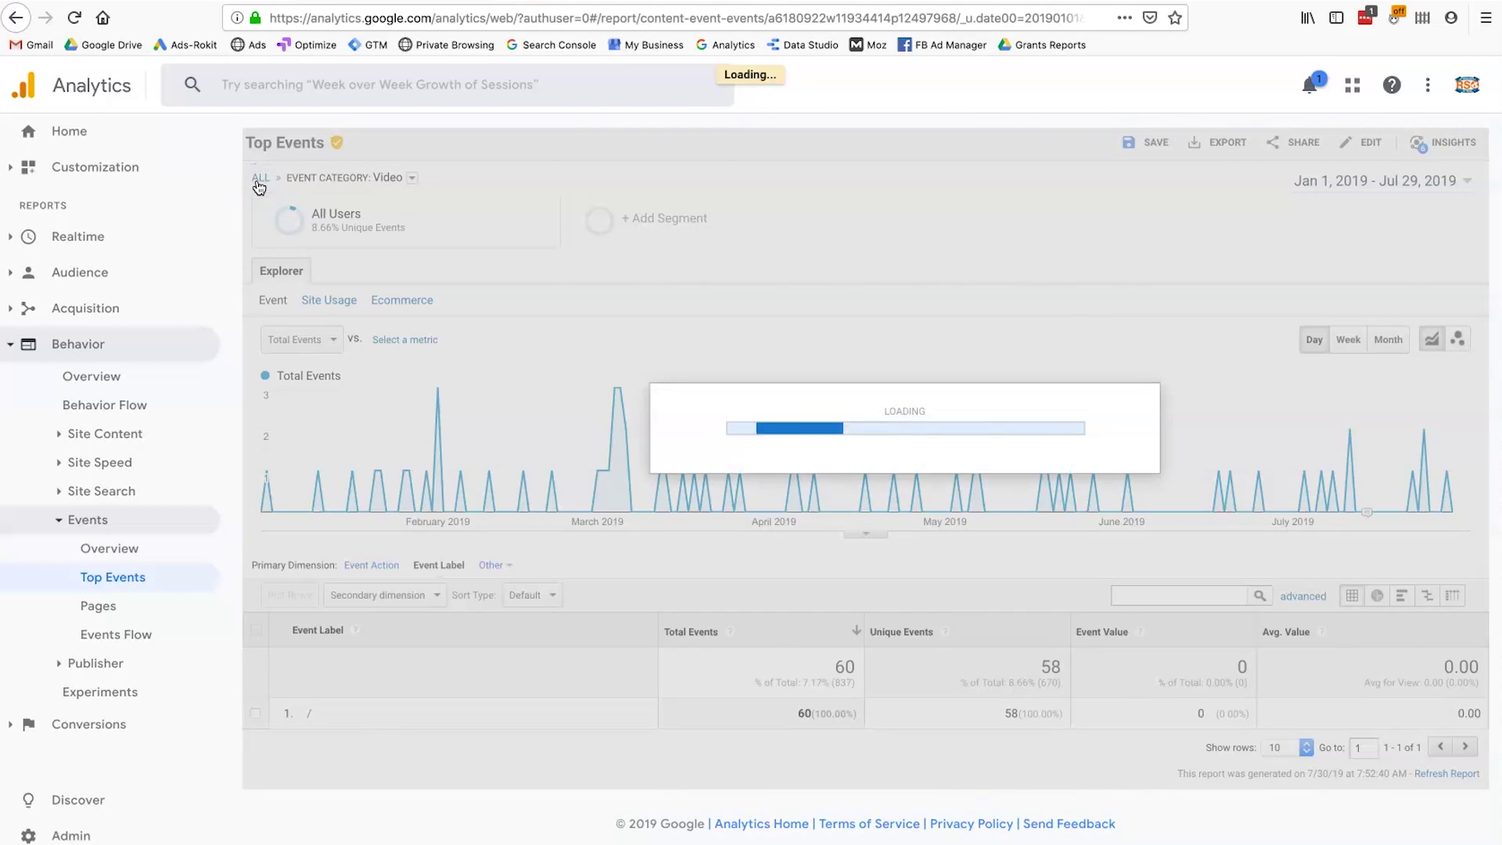
pyautogui.click(413, 683)
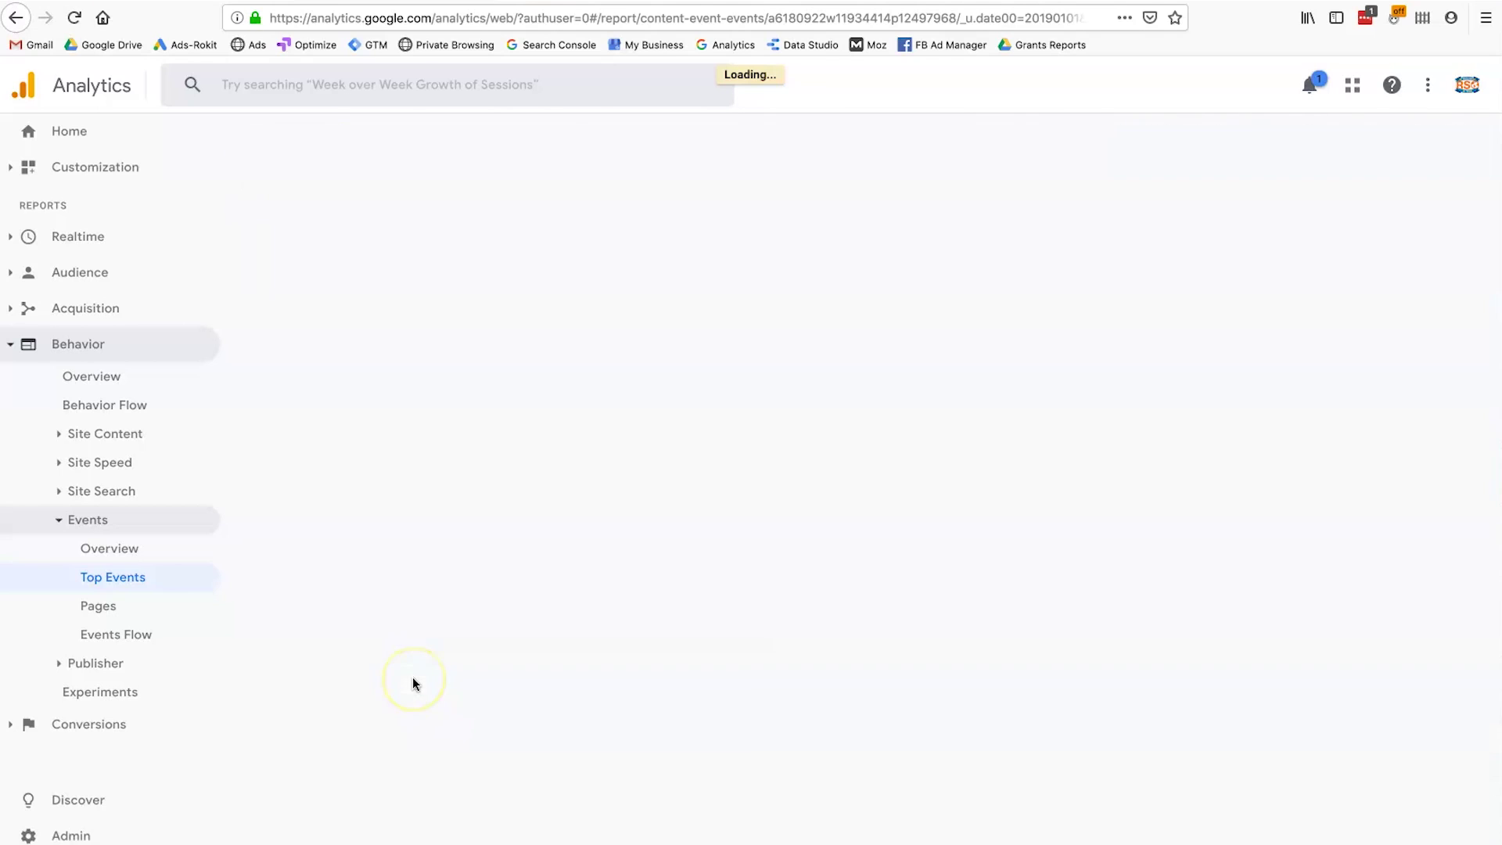
# Drill into the Header Donate event category, view it by Event Label, and inspect the unique events for each page path
pyautogui.click(384, 600)
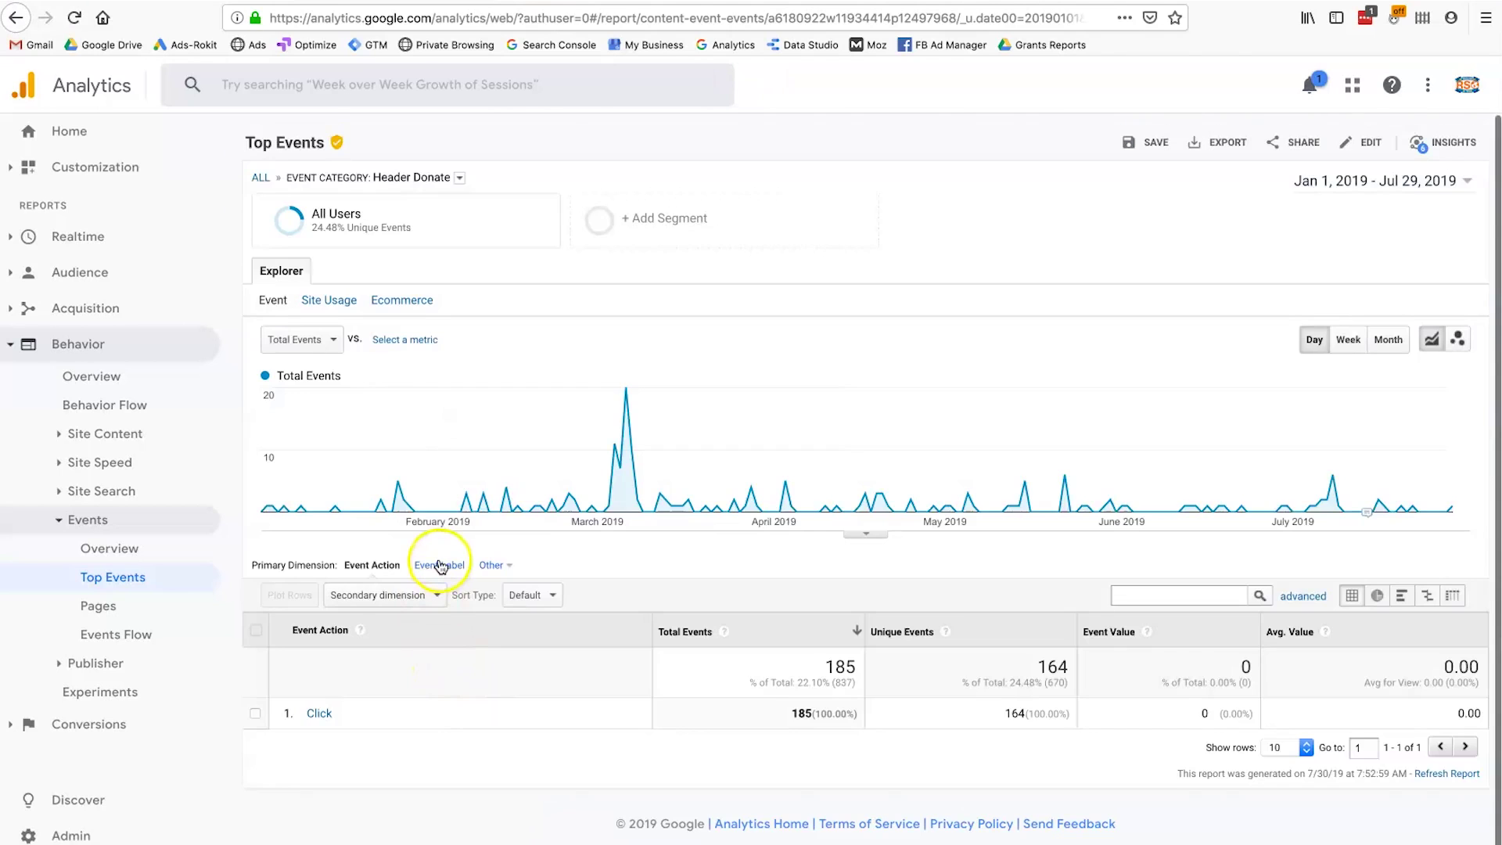
pyautogui.click(438, 564)
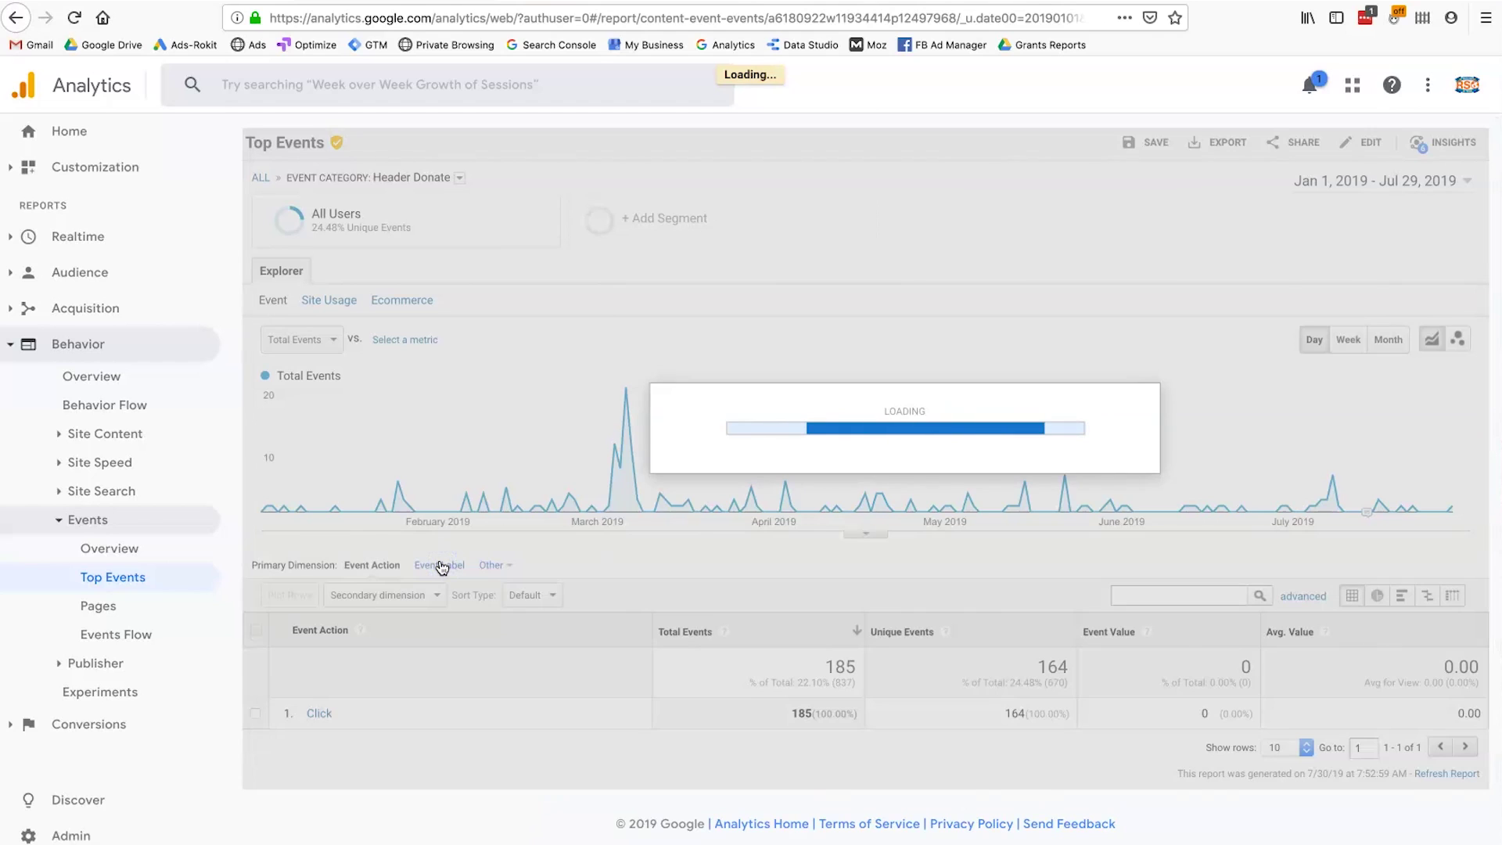
pyautogui.click(486, 786)
pyautogui.click(295, 701)
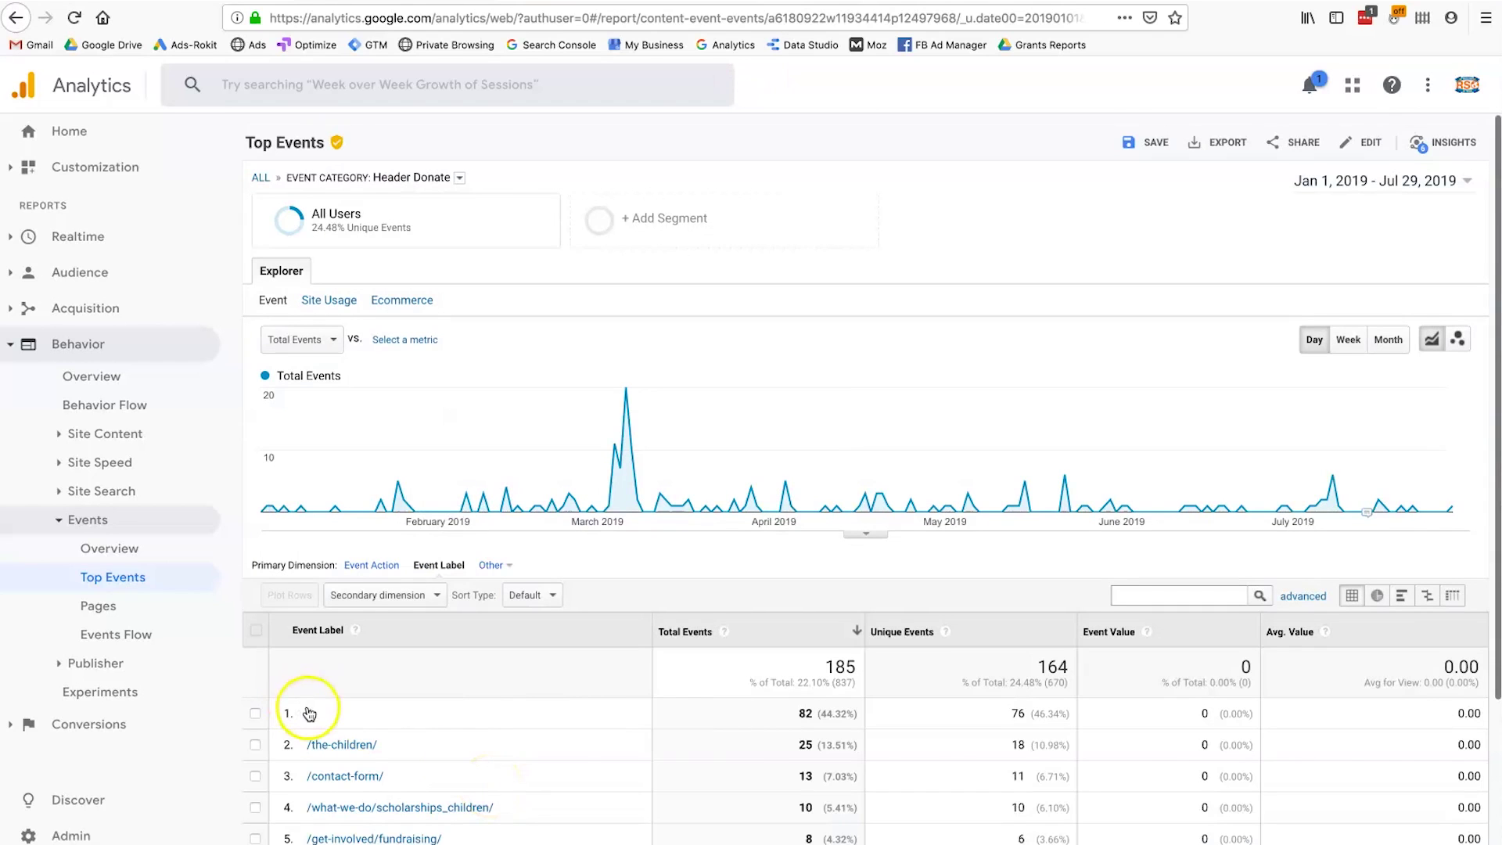
pyautogui.click(969, 714)
pyautogui.scroll(-2, 969, 714)
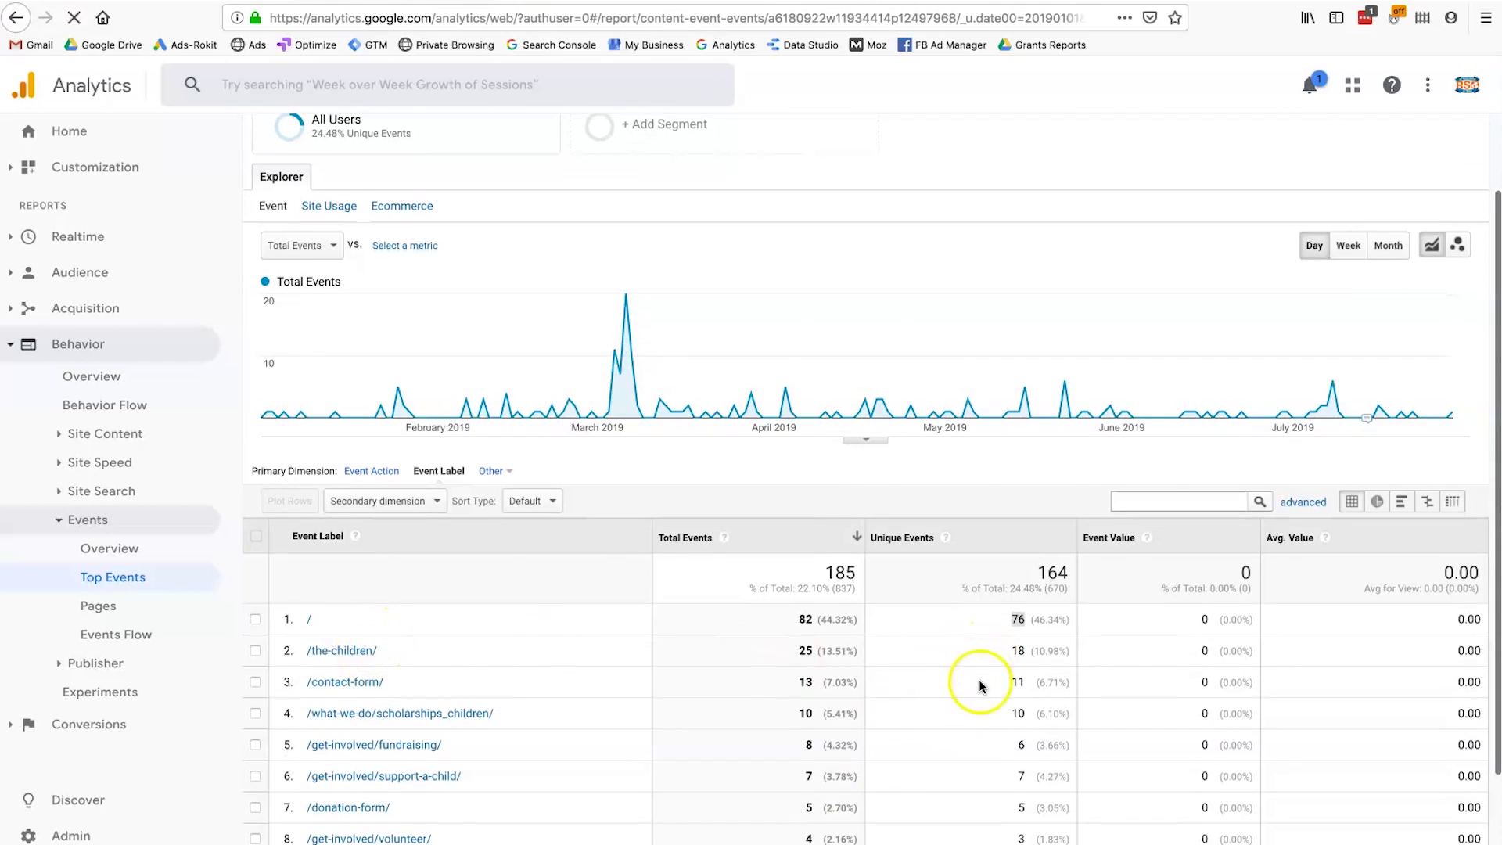
pyautogui.scroll(-3, 981, 685)
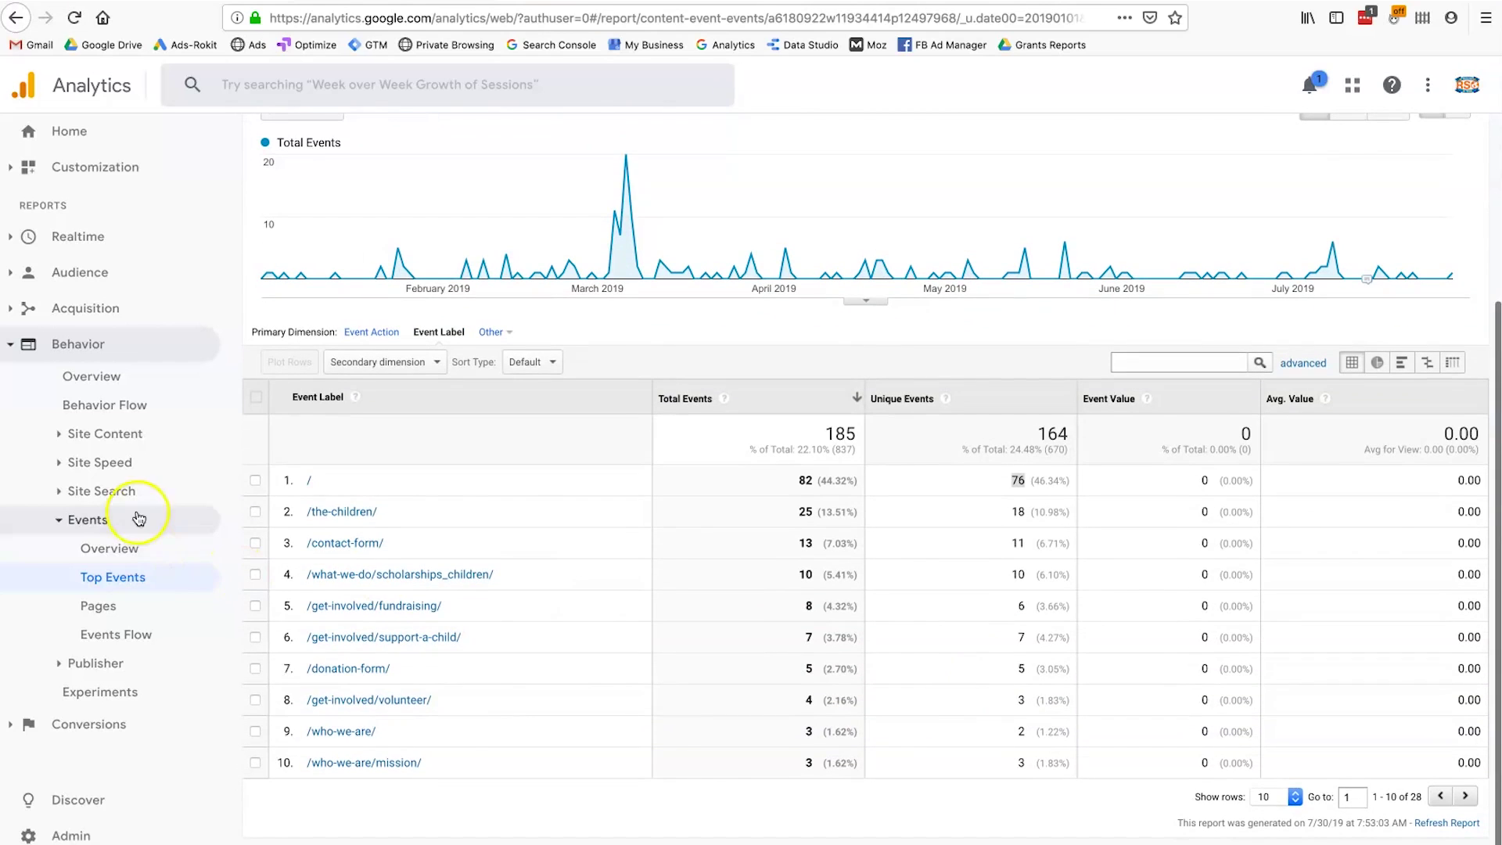
# Examine the unique events per page in the Events Pages report, then open the Events Overview report
pyautogui.click(109, 610)
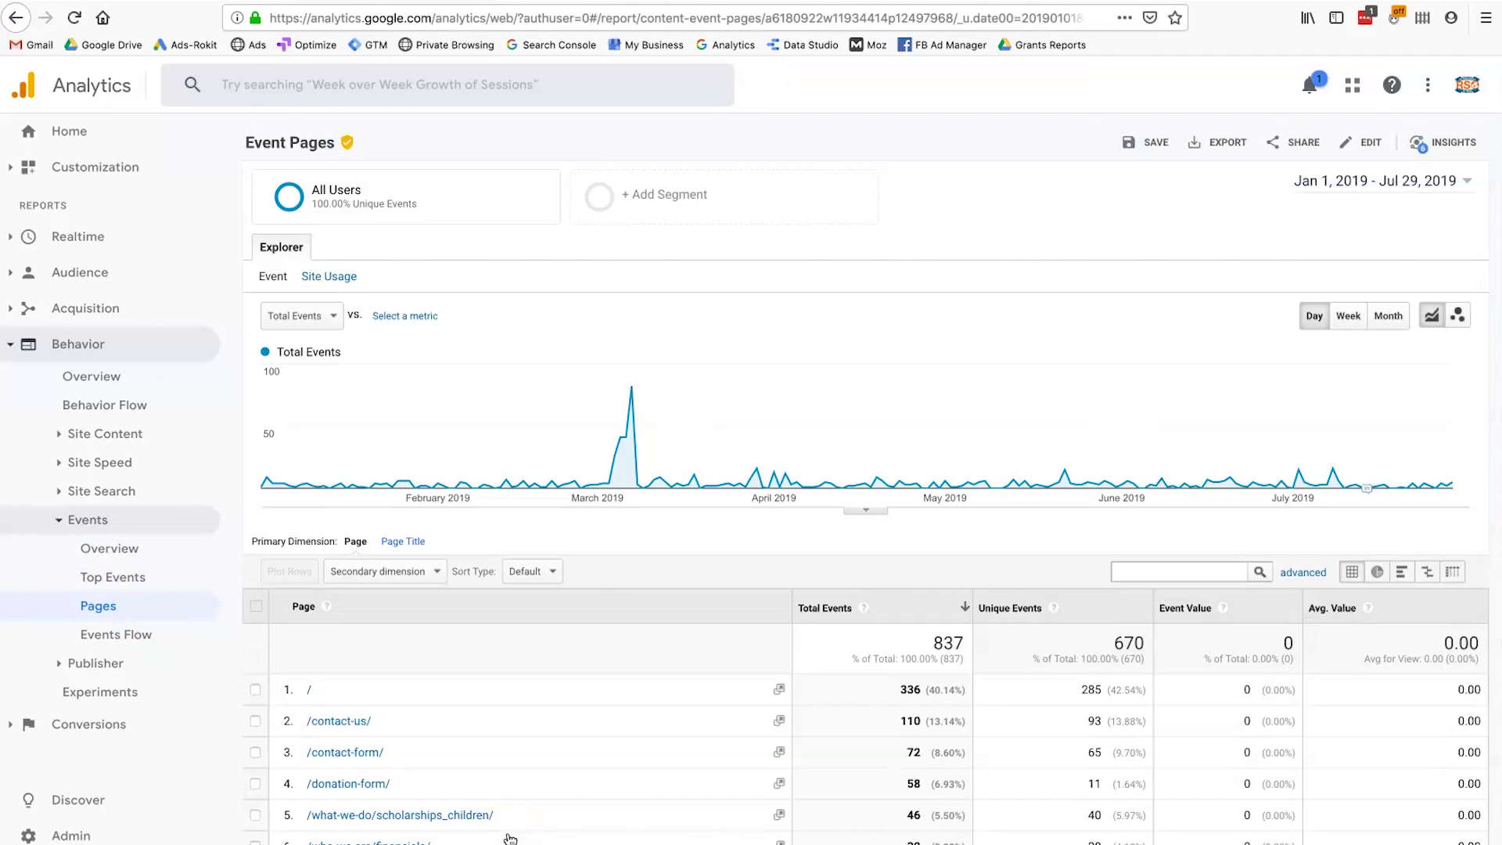
pyautogui.doubleClick(1025, 697)
pyautogui.scroll(-1, 1026, 697)
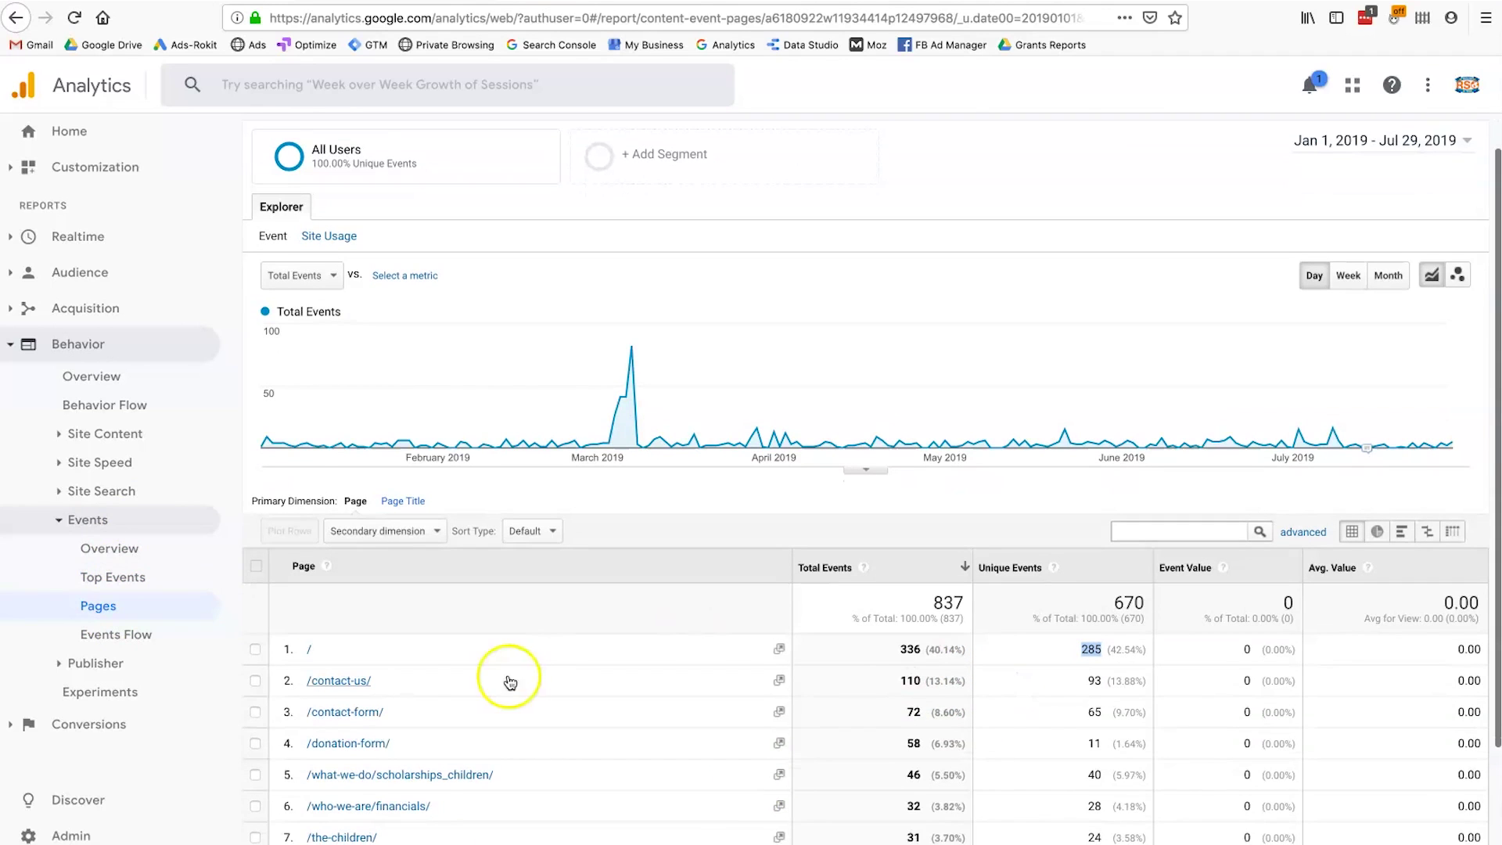
pyautogui.scroll(1, 933, 721)
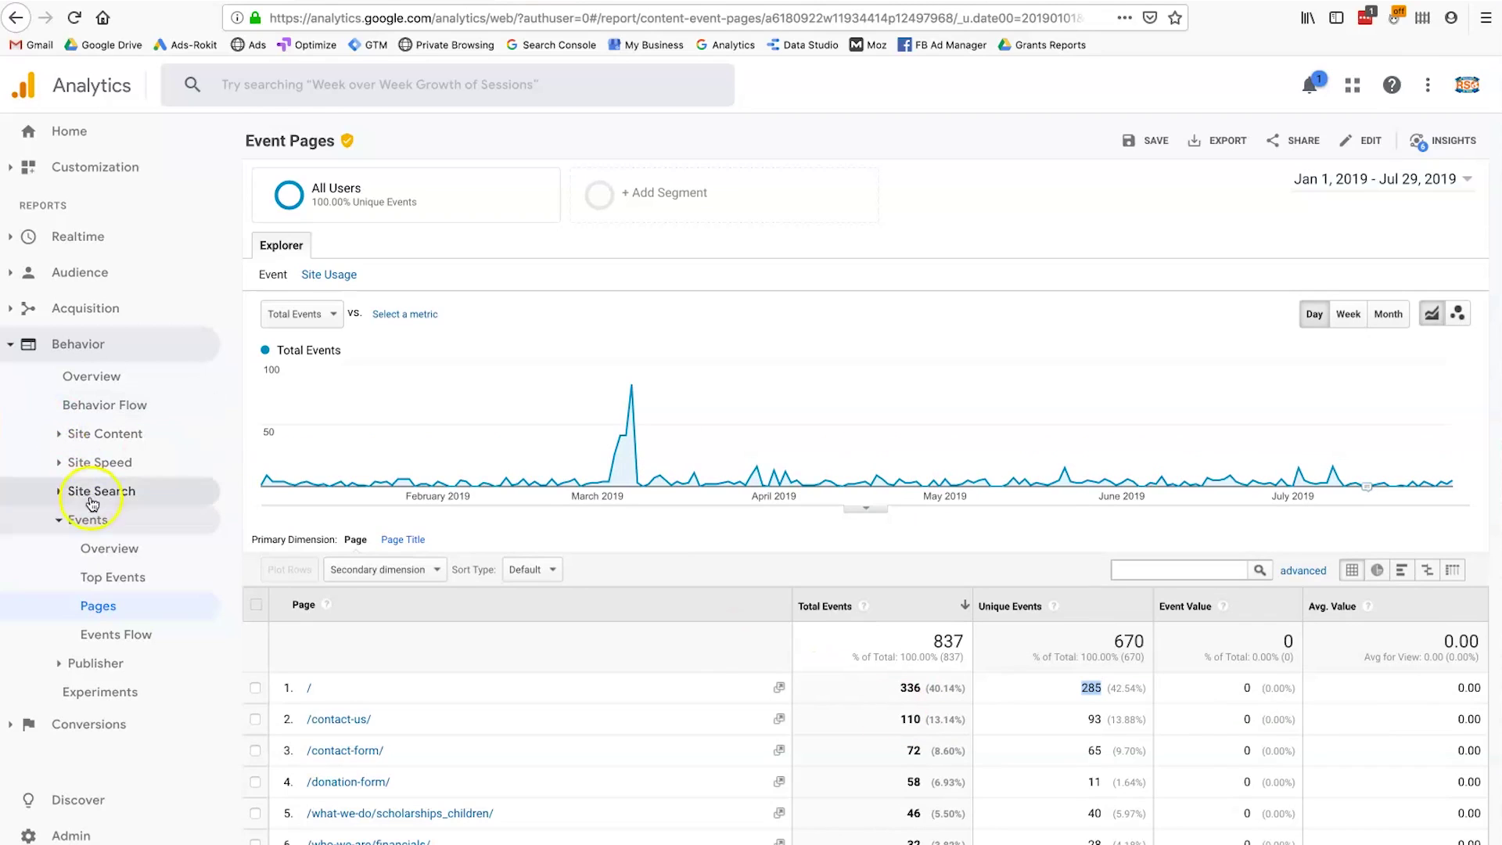
pyautogui.click(111, 555)
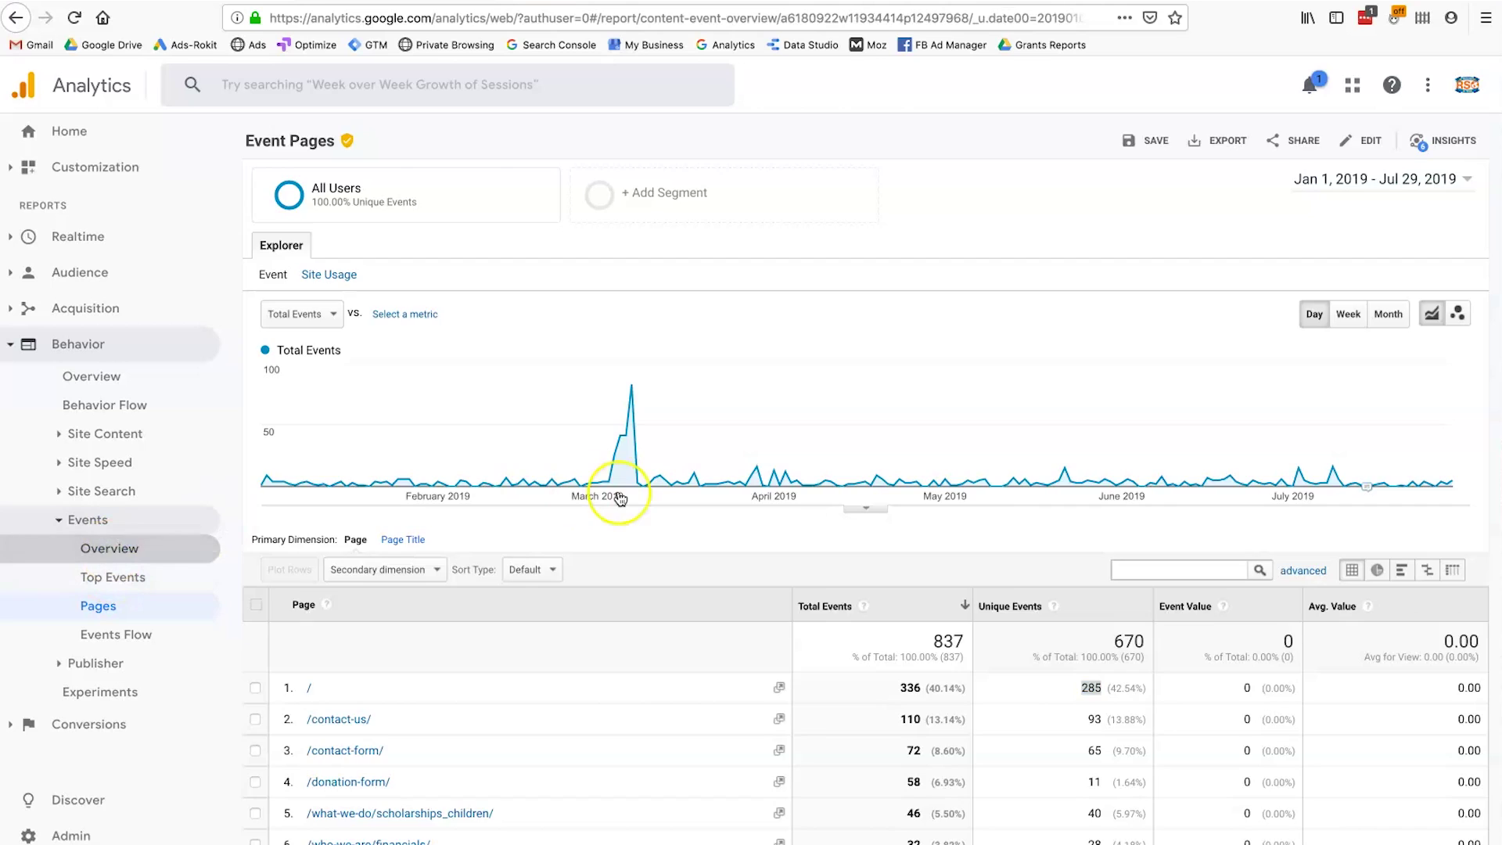